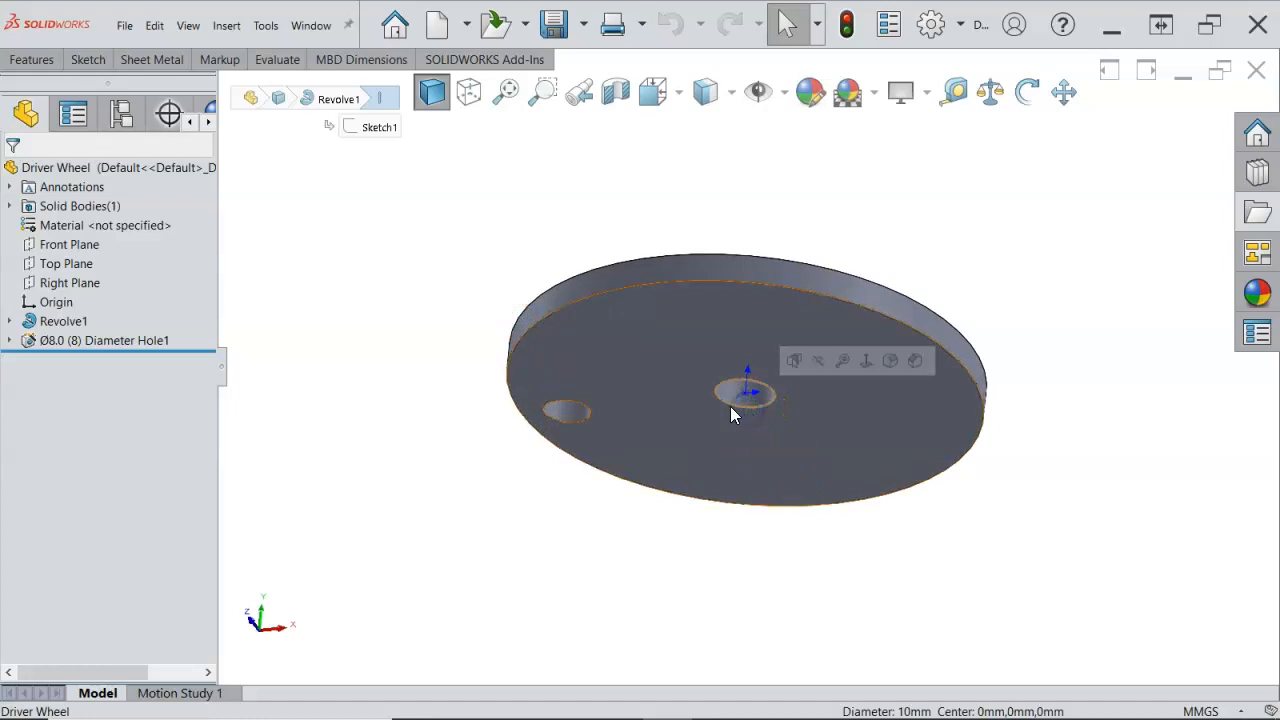
- Add a mate reference using the circular edge of the Driver Wheel's central hole on its flat underside as primary entity
{"action": "left_click", "coordinate": [718, 702]}
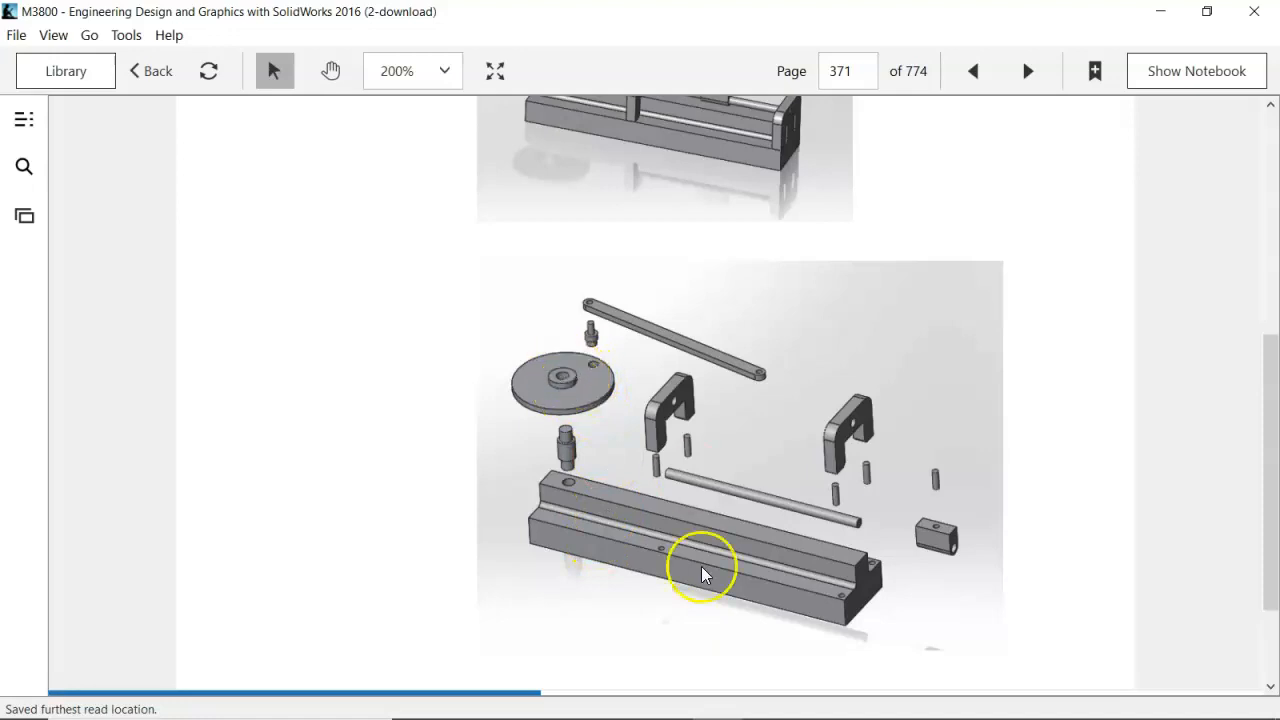
{"action": "left_click", "coordinate": [1161, 12]}
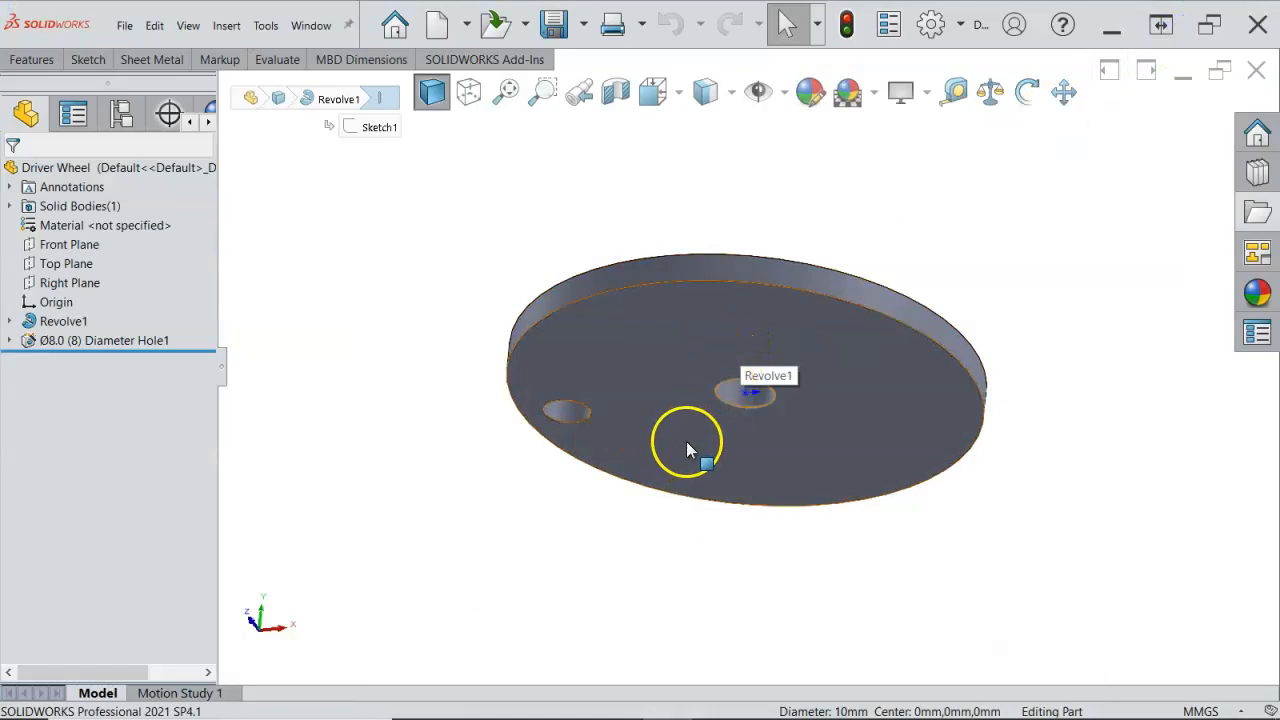
{"action": "left_click", "coordinate": [758, 410]}
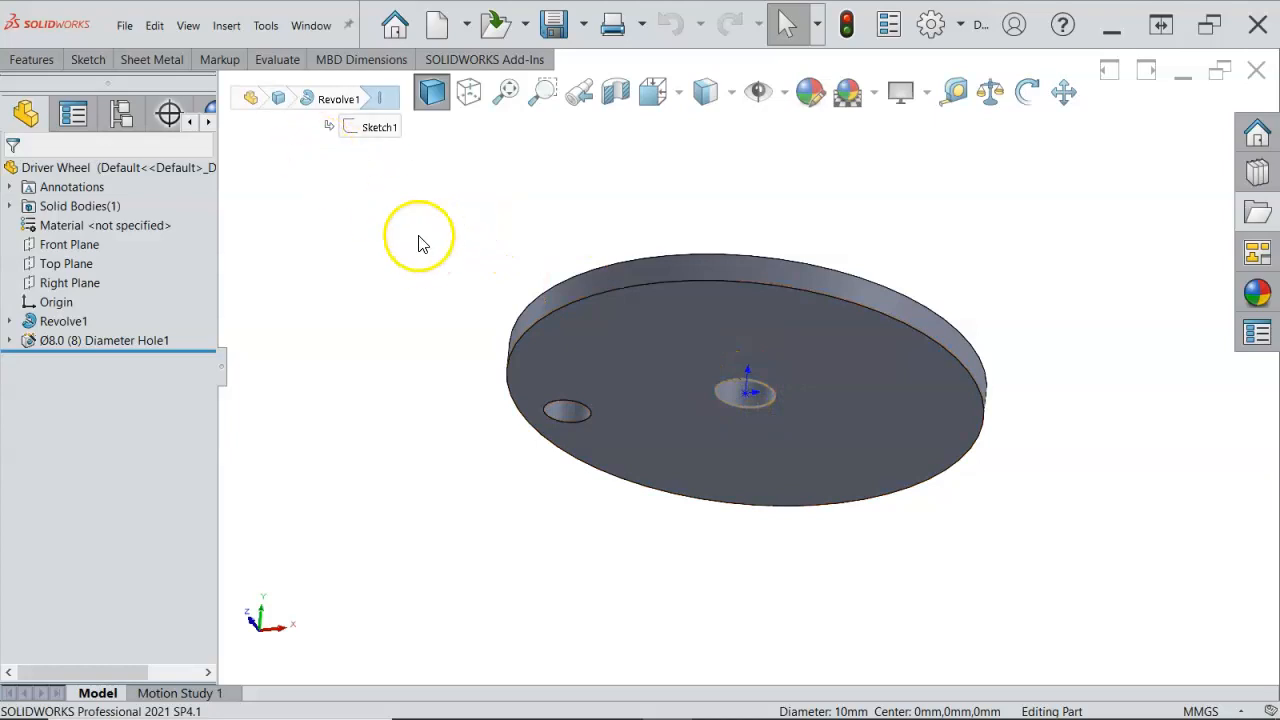
{"action": "key", "text": "s"}
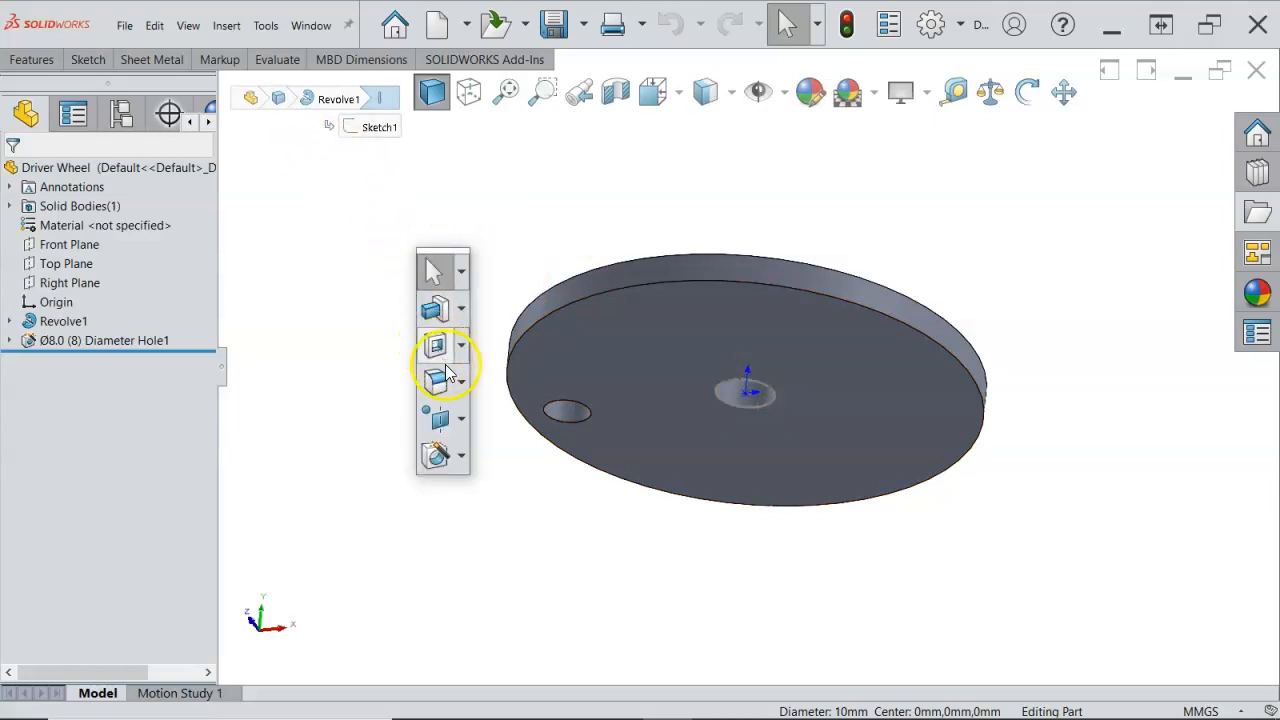
{"action": "left_click", "coordinate": [461, 422]}
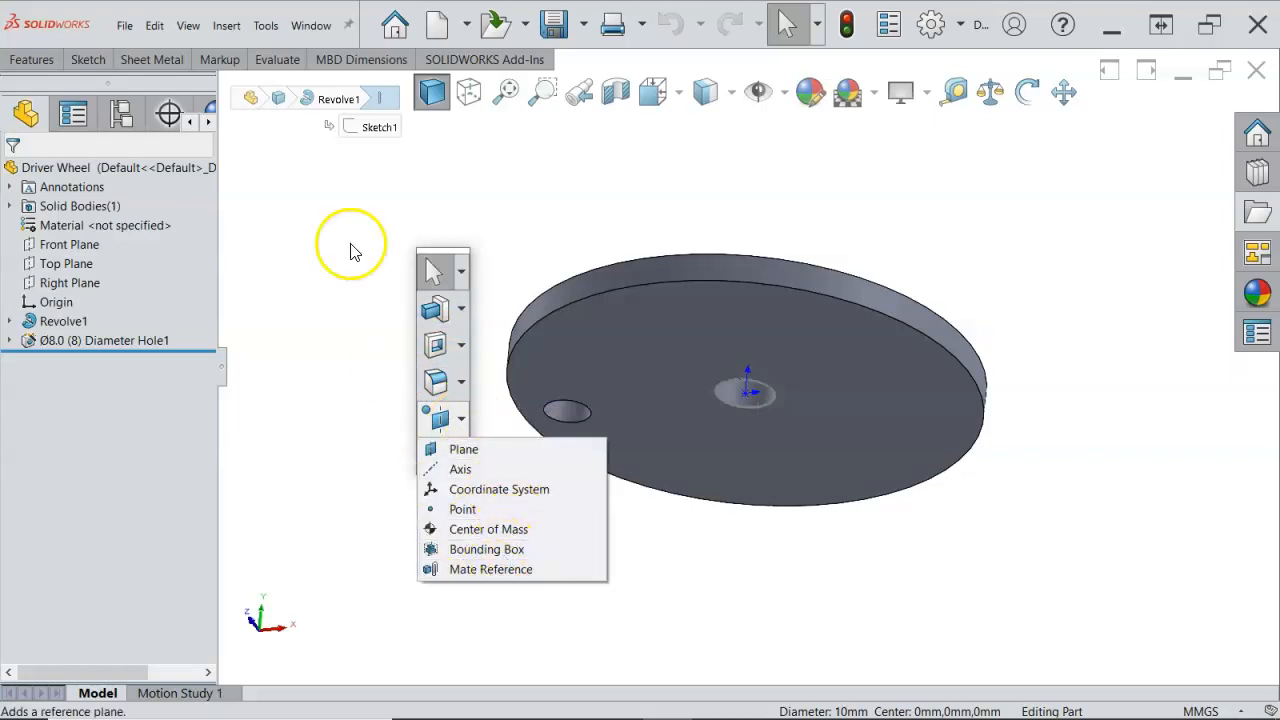
{"action": "left_click", "coordinate": [45, 62]}
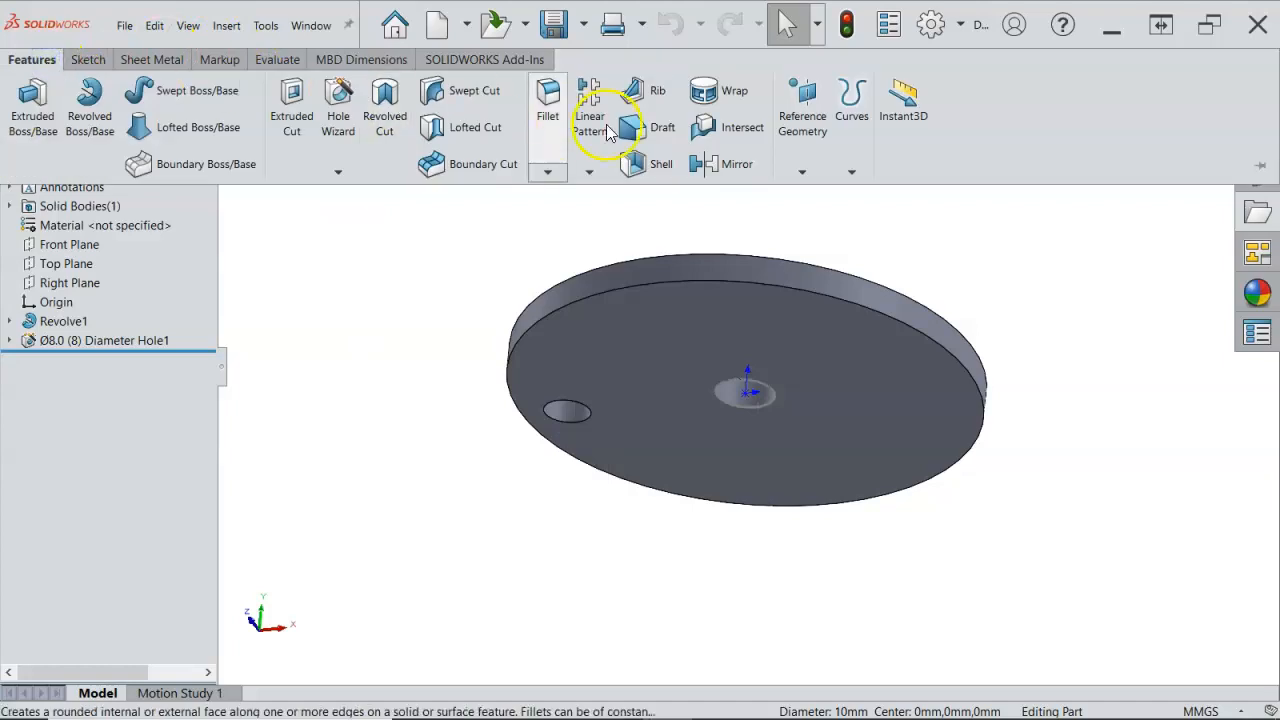
{"action": "left_click", "coordinate": [802, 176]}
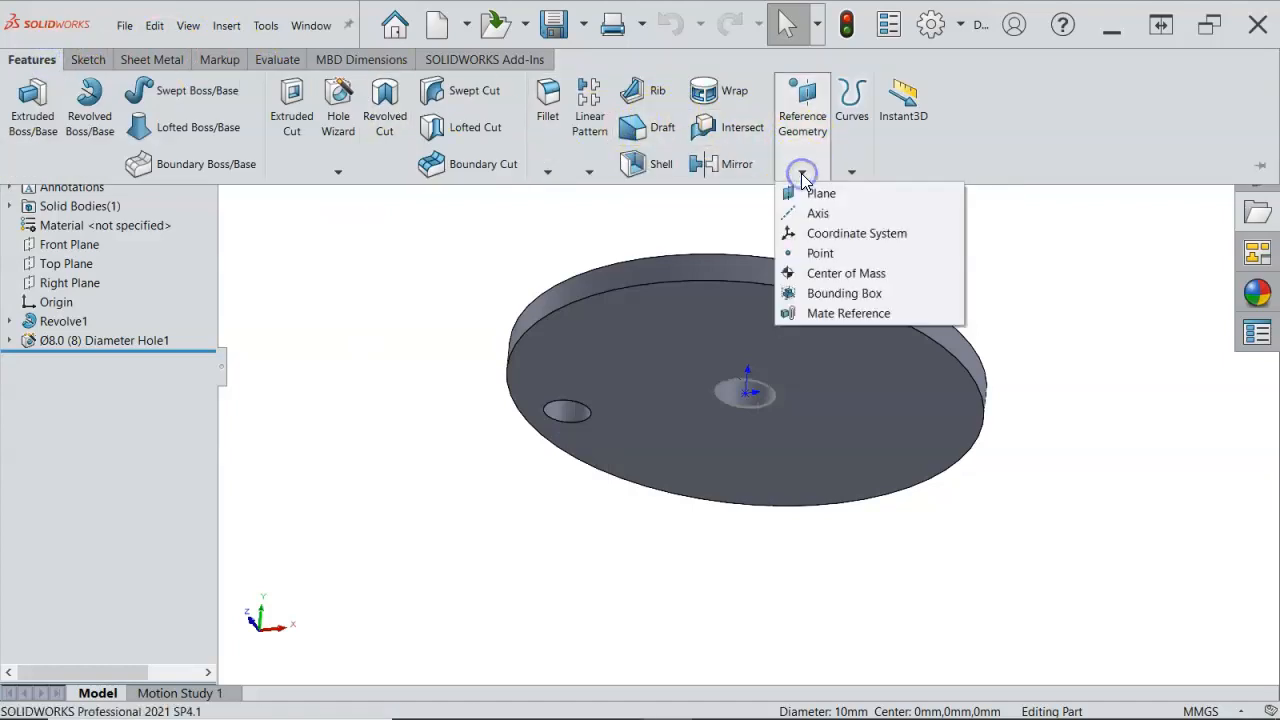
{"action": "left_click", "coordinate": [808, 309]}
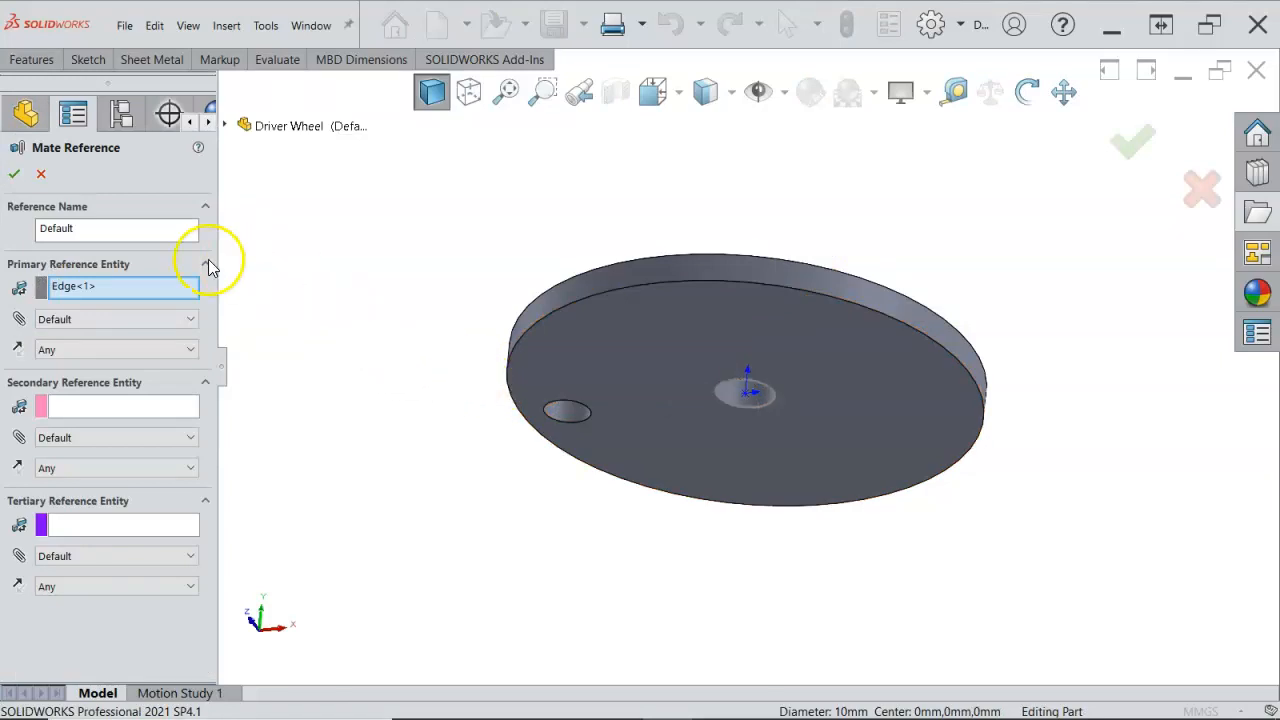
{"action": "left_click", "coordinate": [13, 175]}
{"action": "left_click", "coordinate": [411, 297]}
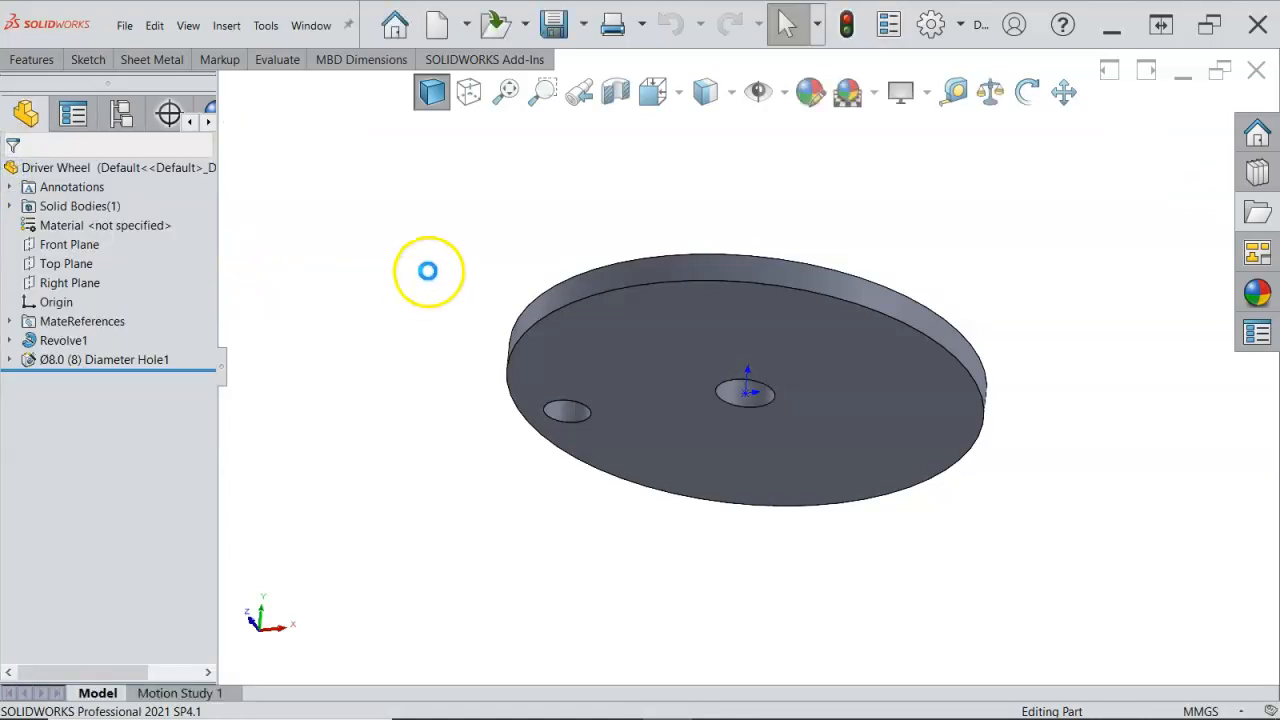
- Open the Pin Driver part from the recent documents
{"action": "left_click", "coordinate": [311, 26]}
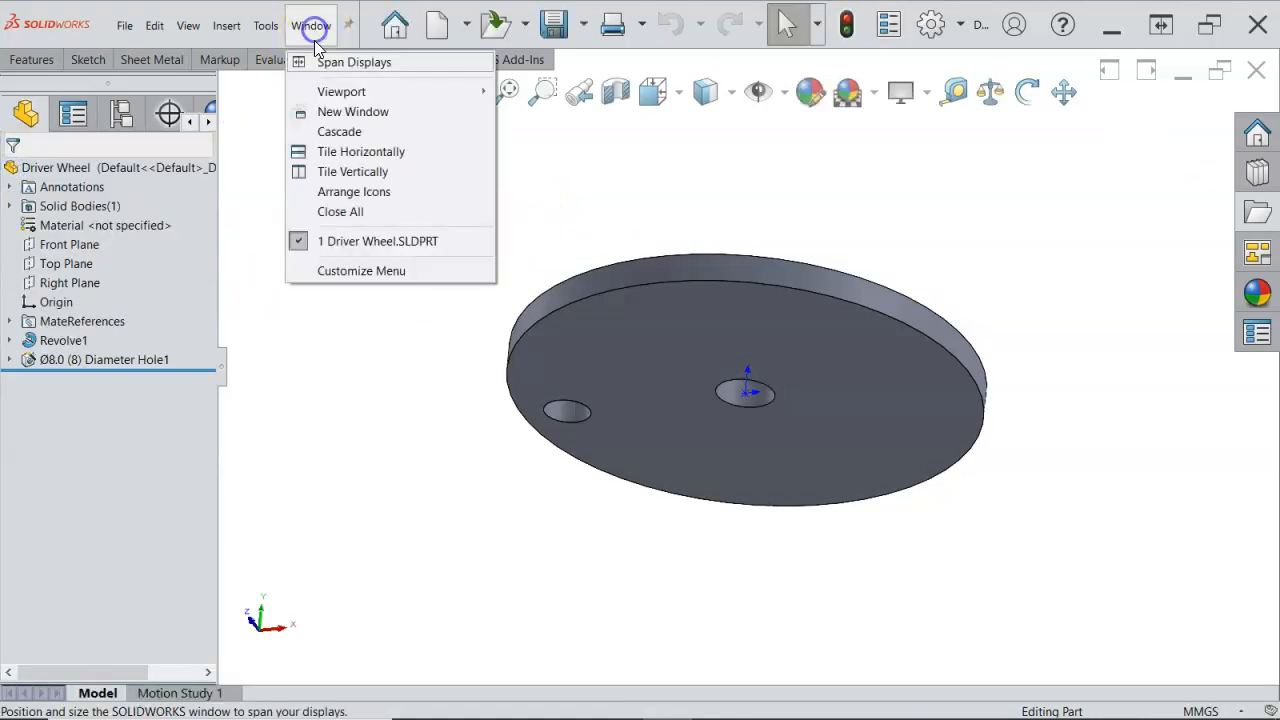
{"action": "left_click", "coordinate": [698, 205]}
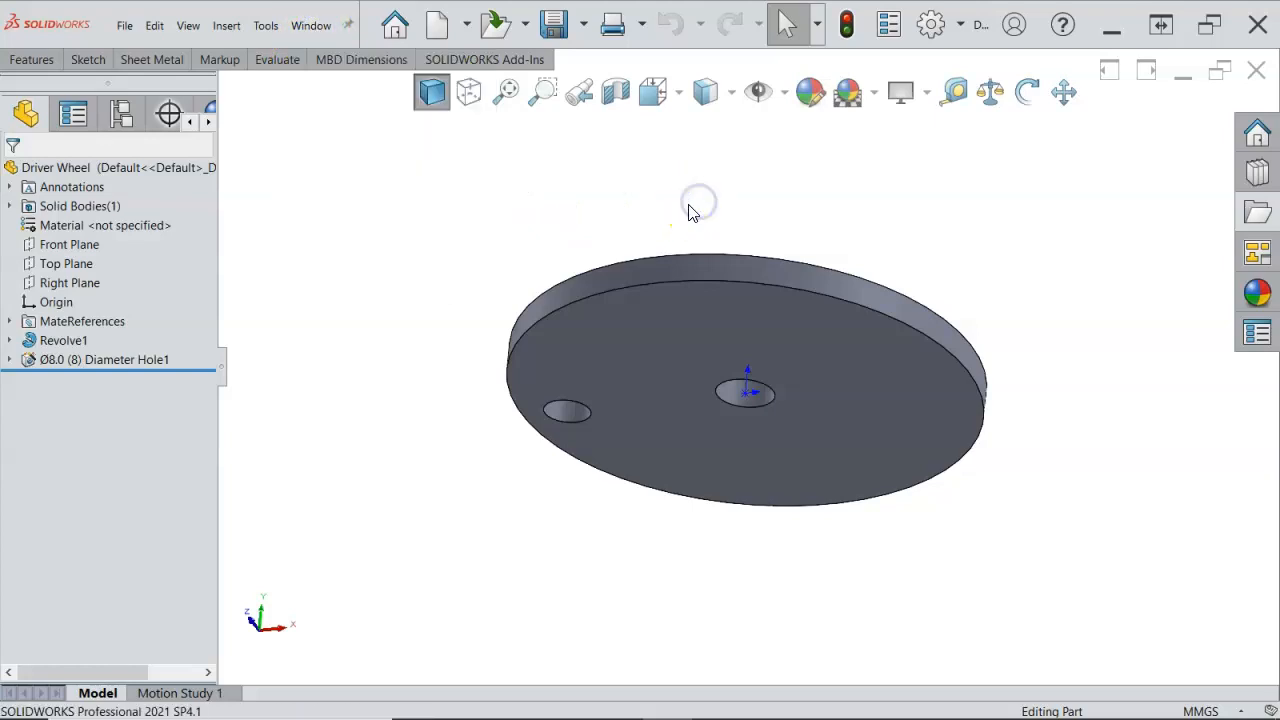
{"action": "key", "text": "r"}
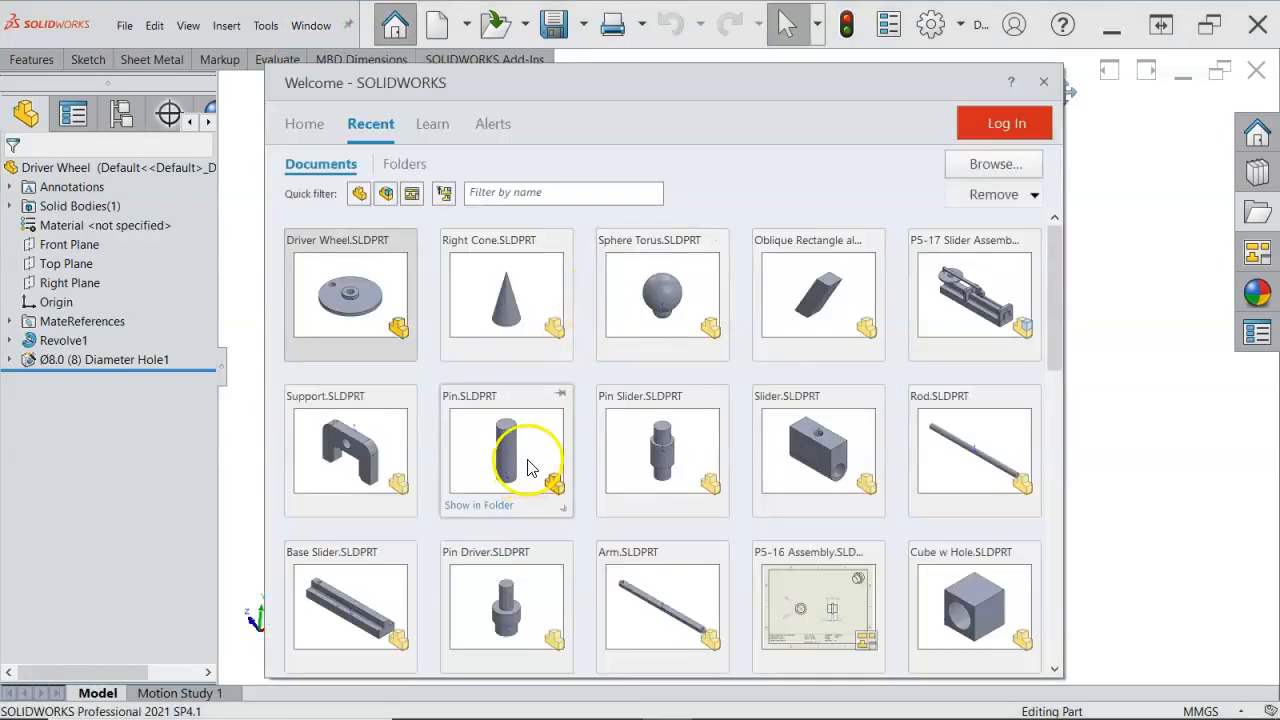
{"action": "left_click", "coordinate": [504, 584]}
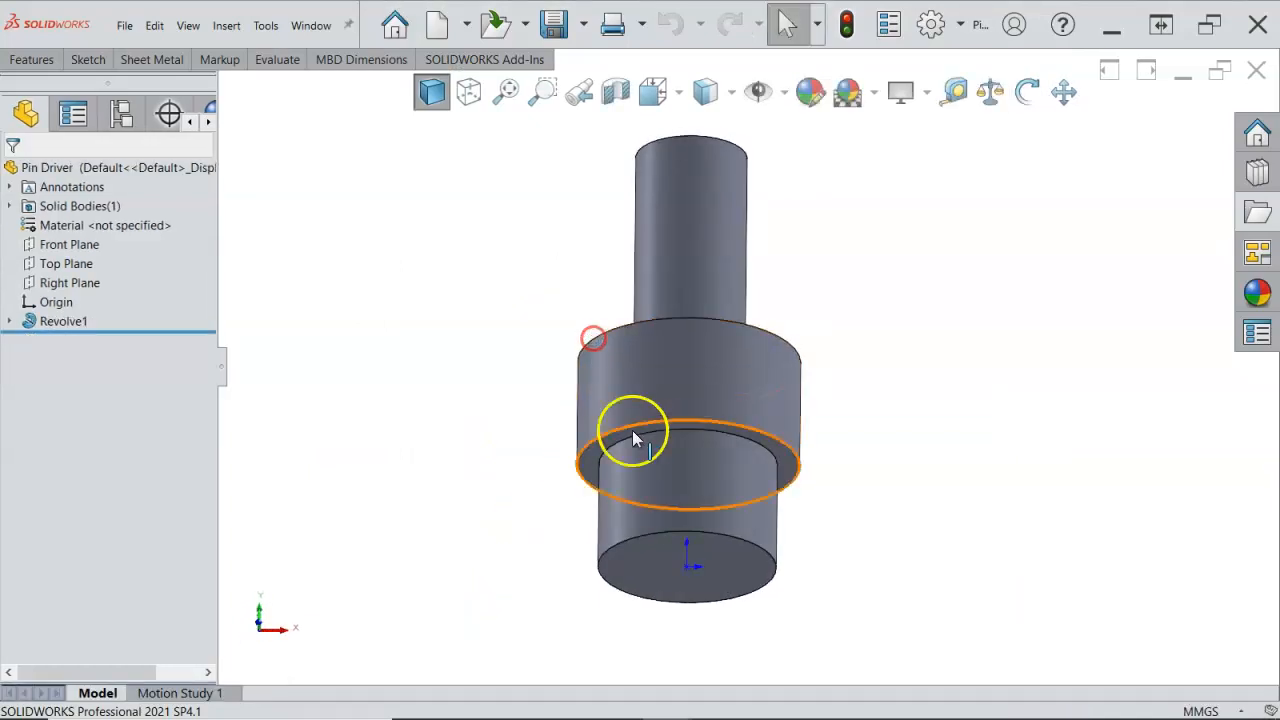
- Add a mate reference on the edge where the Pin Driver's lower shaft meets the collar, with Default type and Any alignment
{"action": "left_click", "coordinate": [662, 433]}
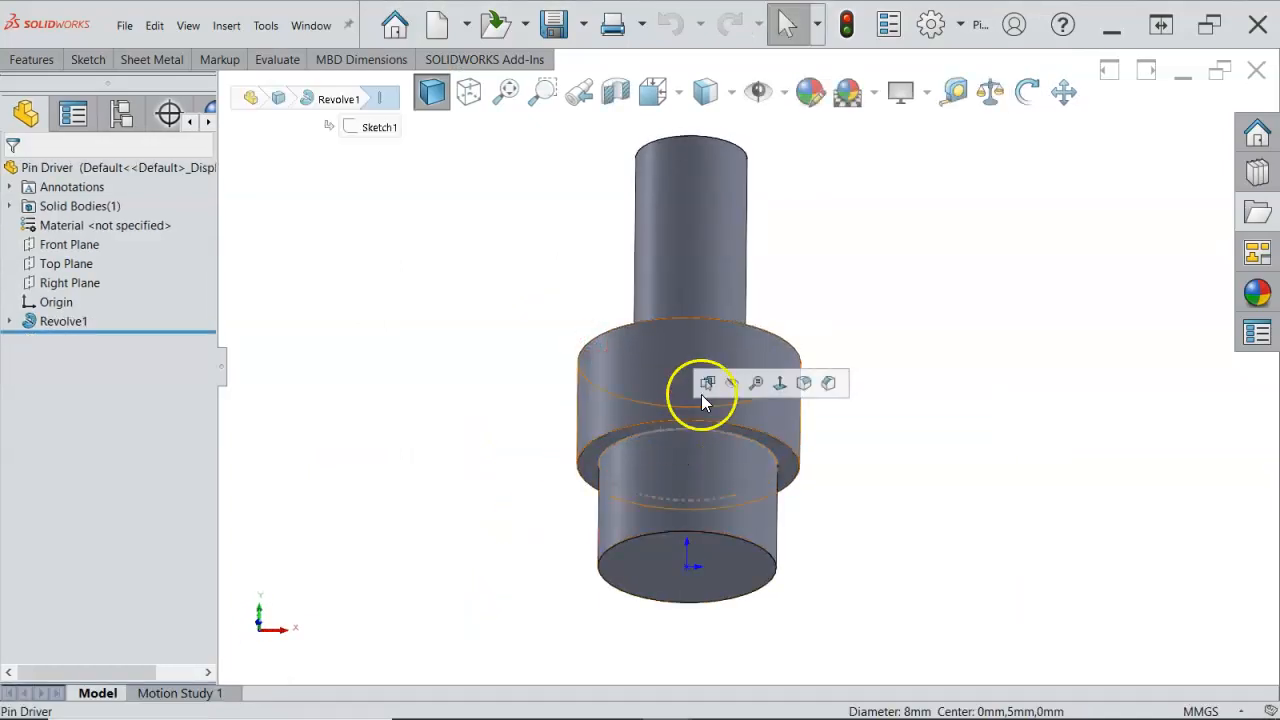
{"action": "key", "text": "s"}
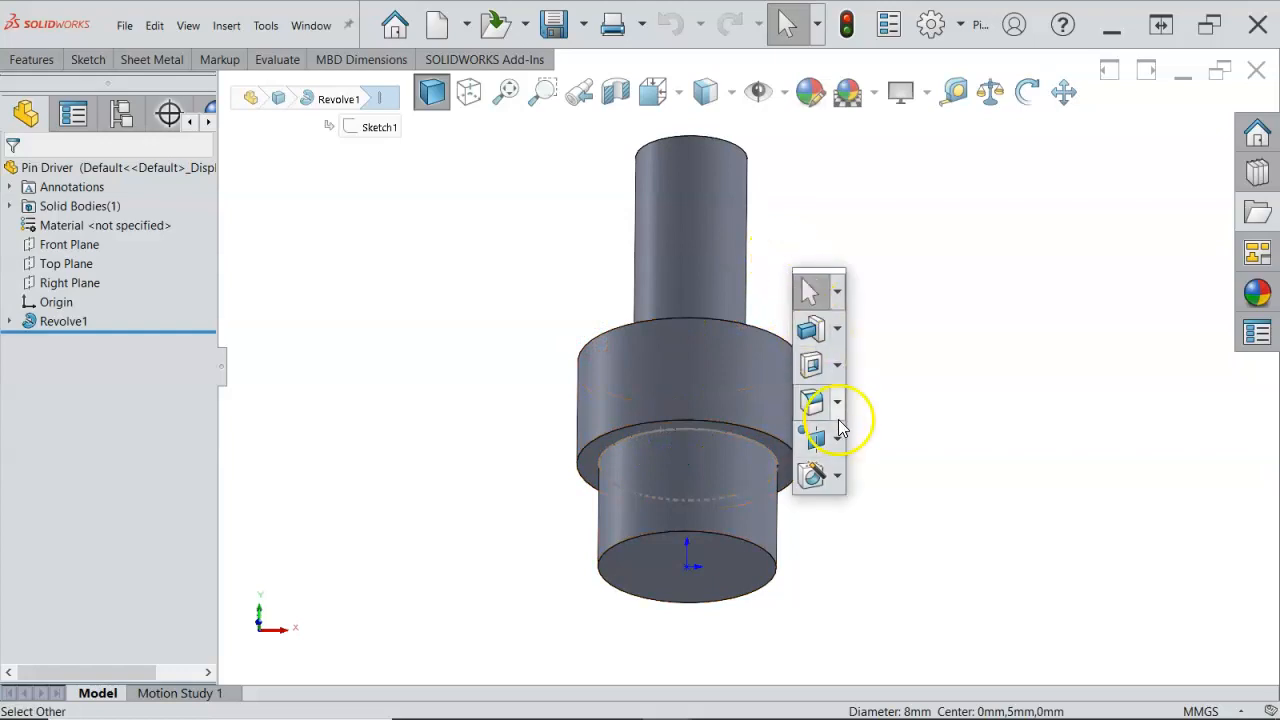
{"action": "left_click", "coordinate": [838, 442]}
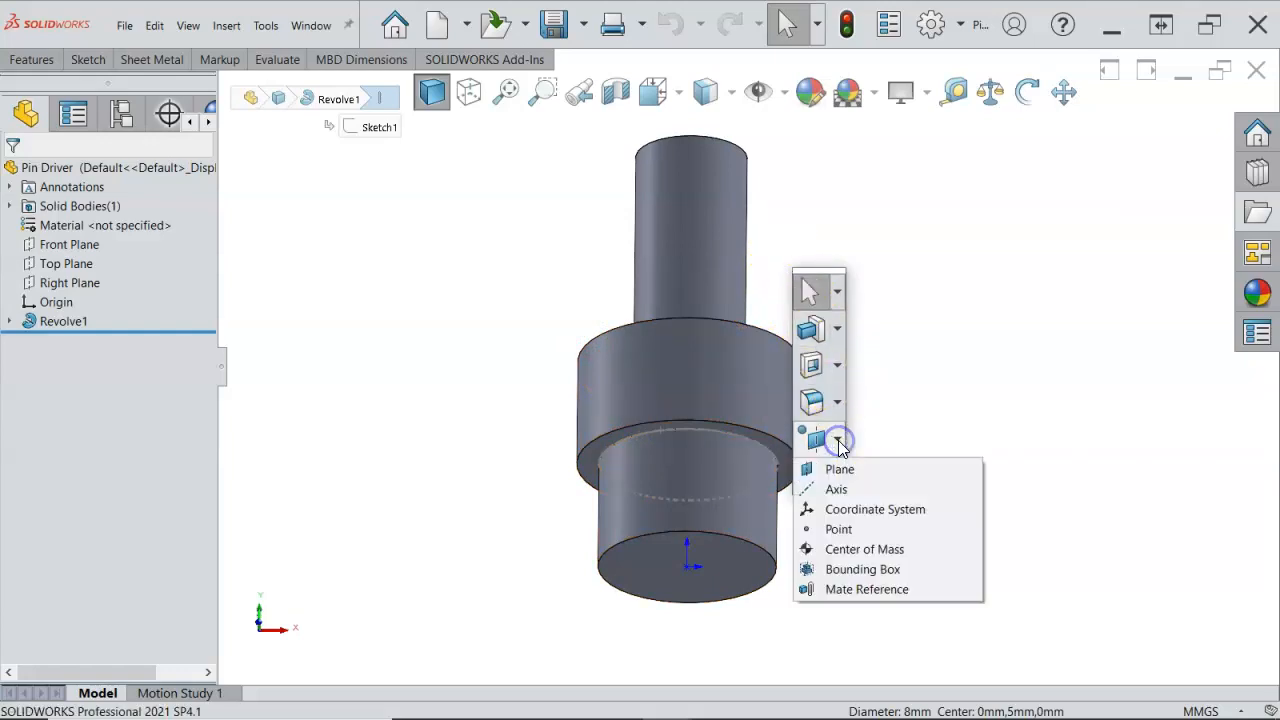
{"action": "left_click", "coordinate": [867, 589]}
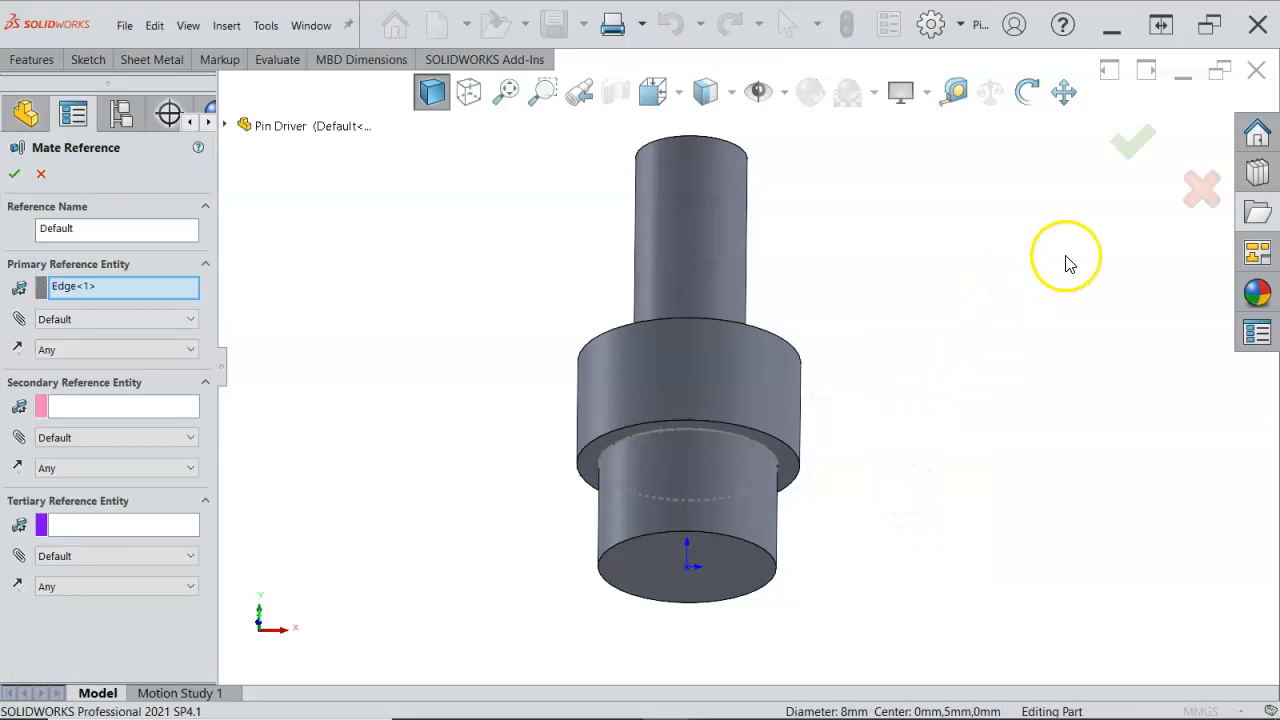
{"action": "left_click", "coordinate": [165, 323]}
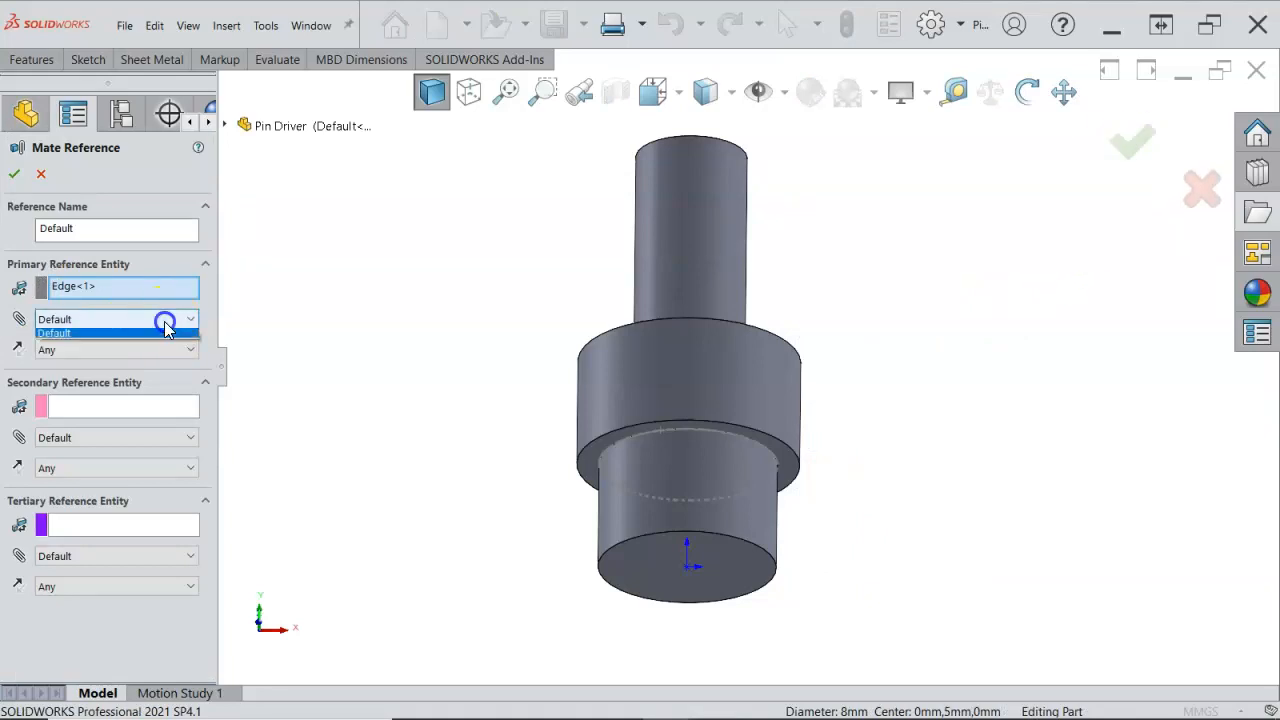
{"action": "left_click", "coordinate": [165, 319]}
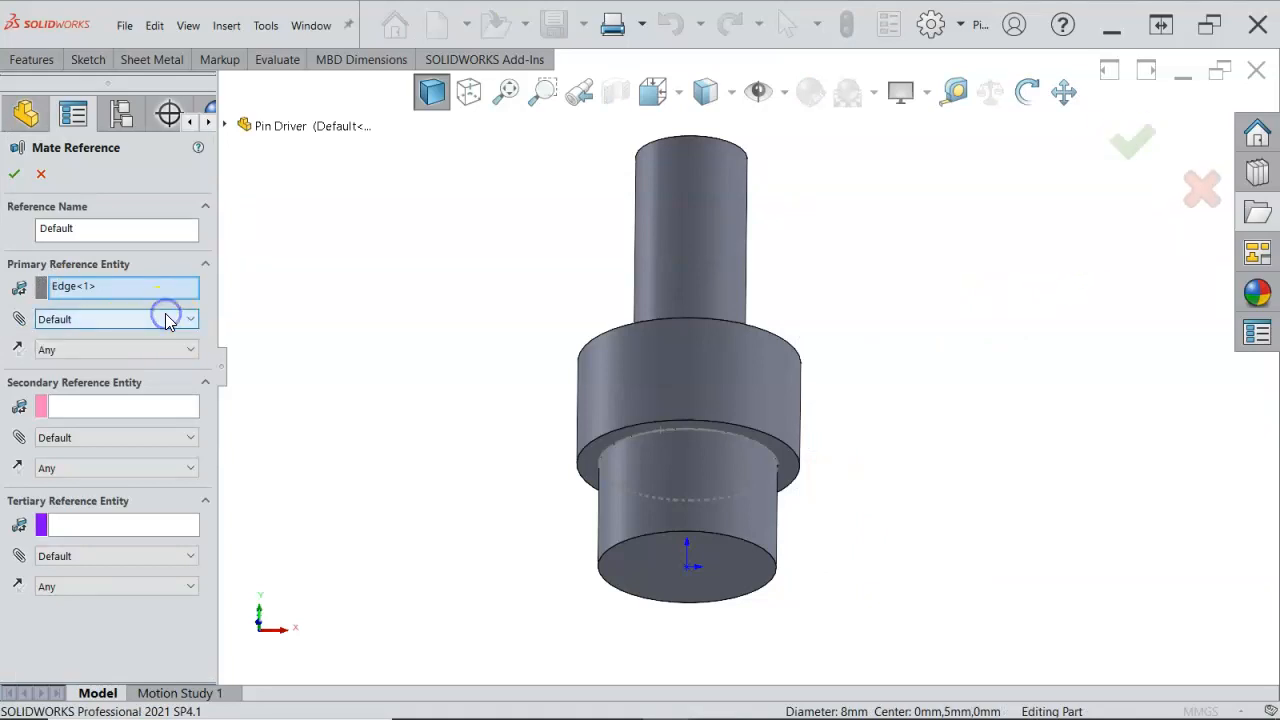
{"action": "left_click", "coordinate": [150, 350]}
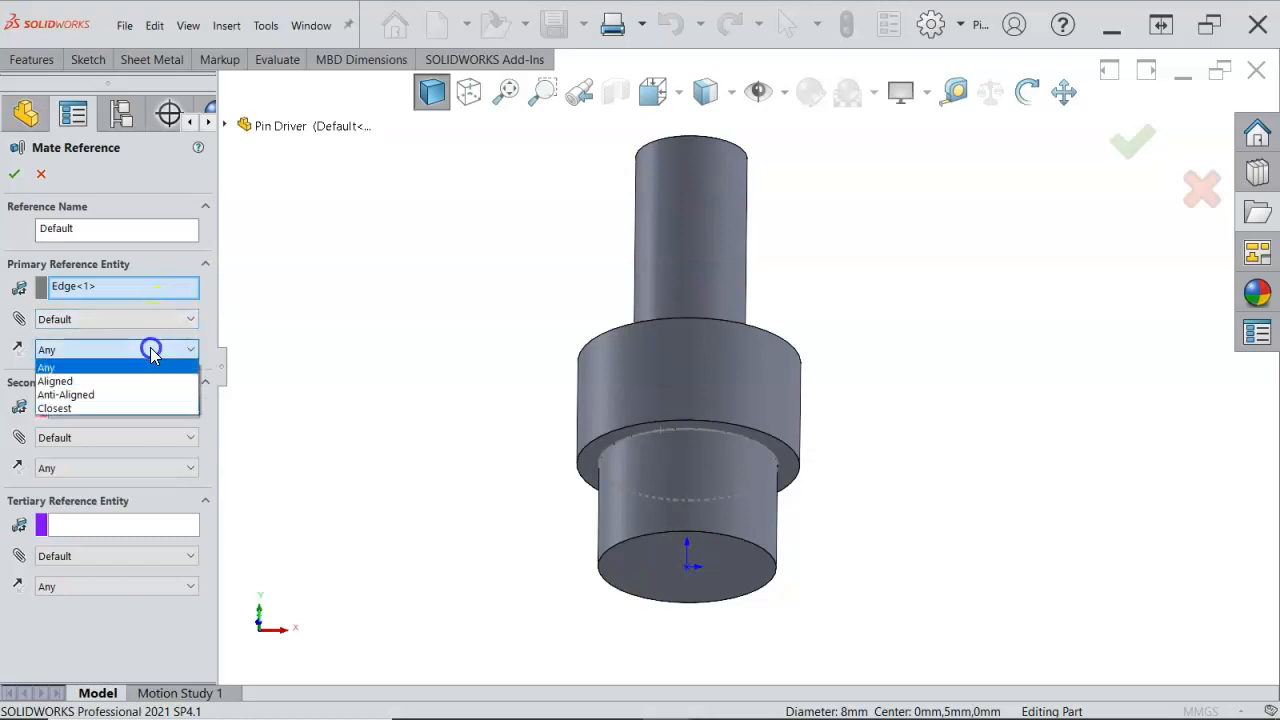
{"action": "left_click", "coordinate": [150, 349]}
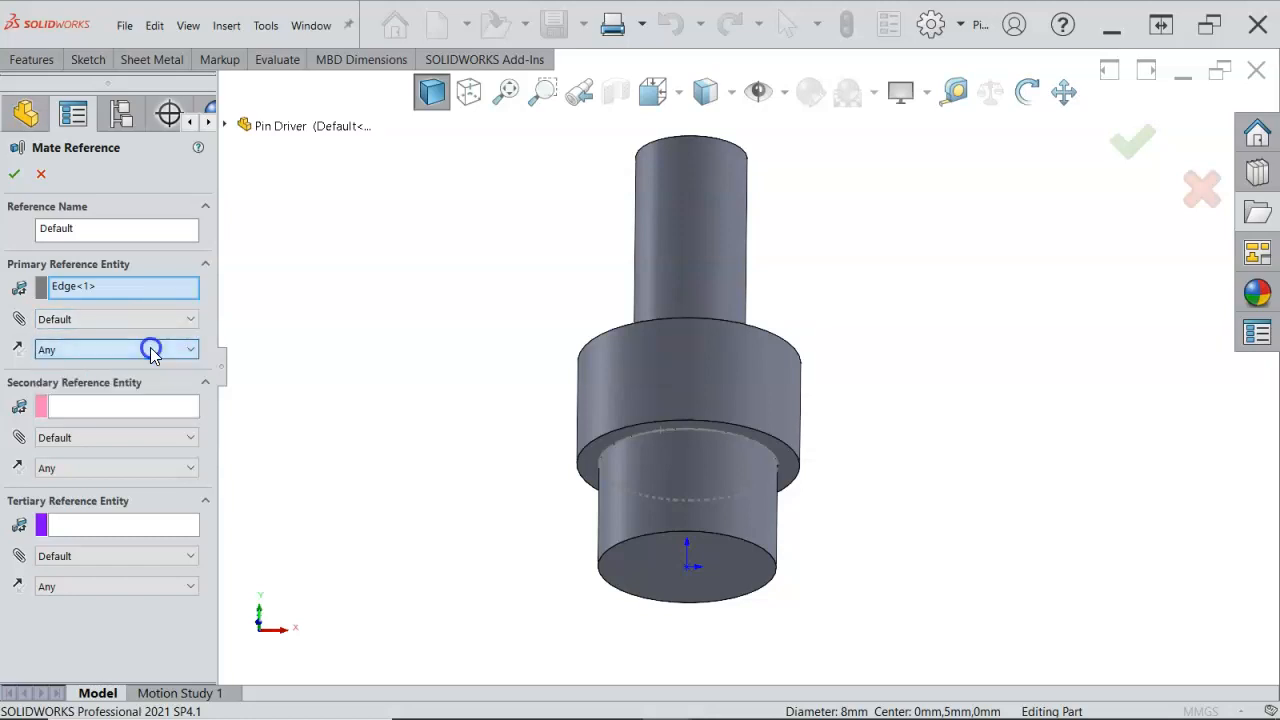
{"action": "left_click", "coordinate": [17, 174]}
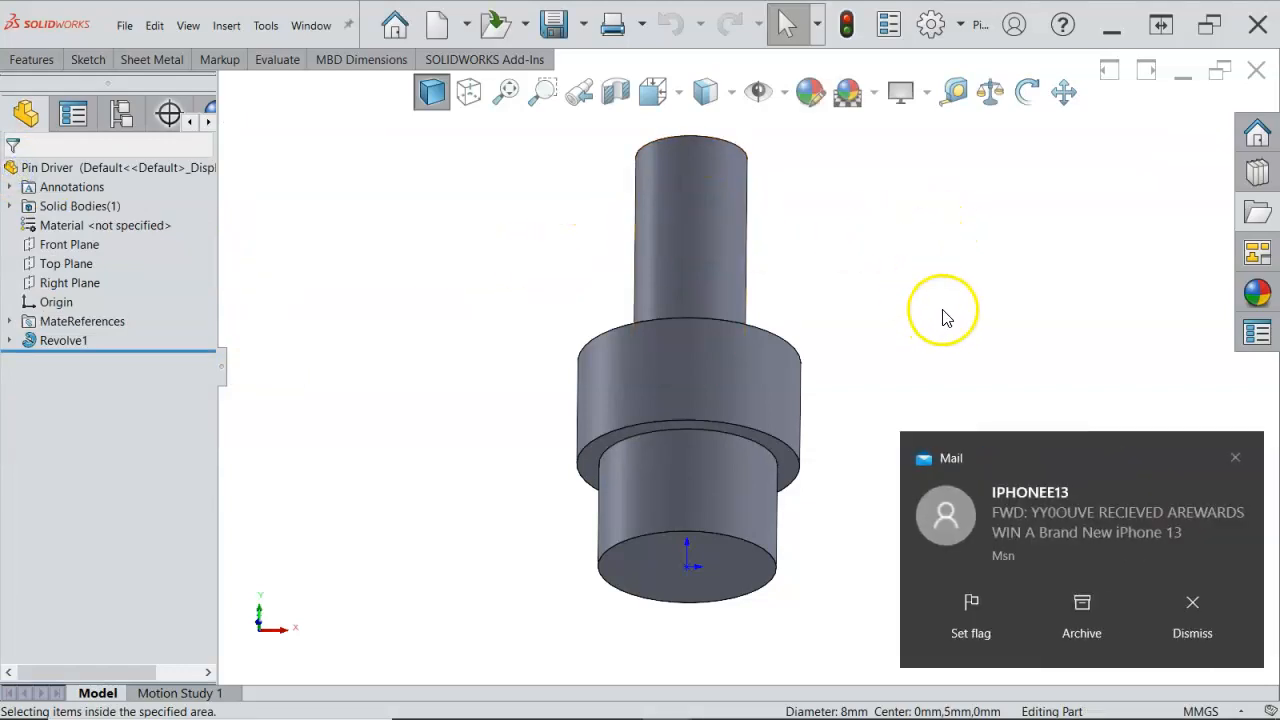
{"action": "left_click", "coordinate": [1236, 458]}
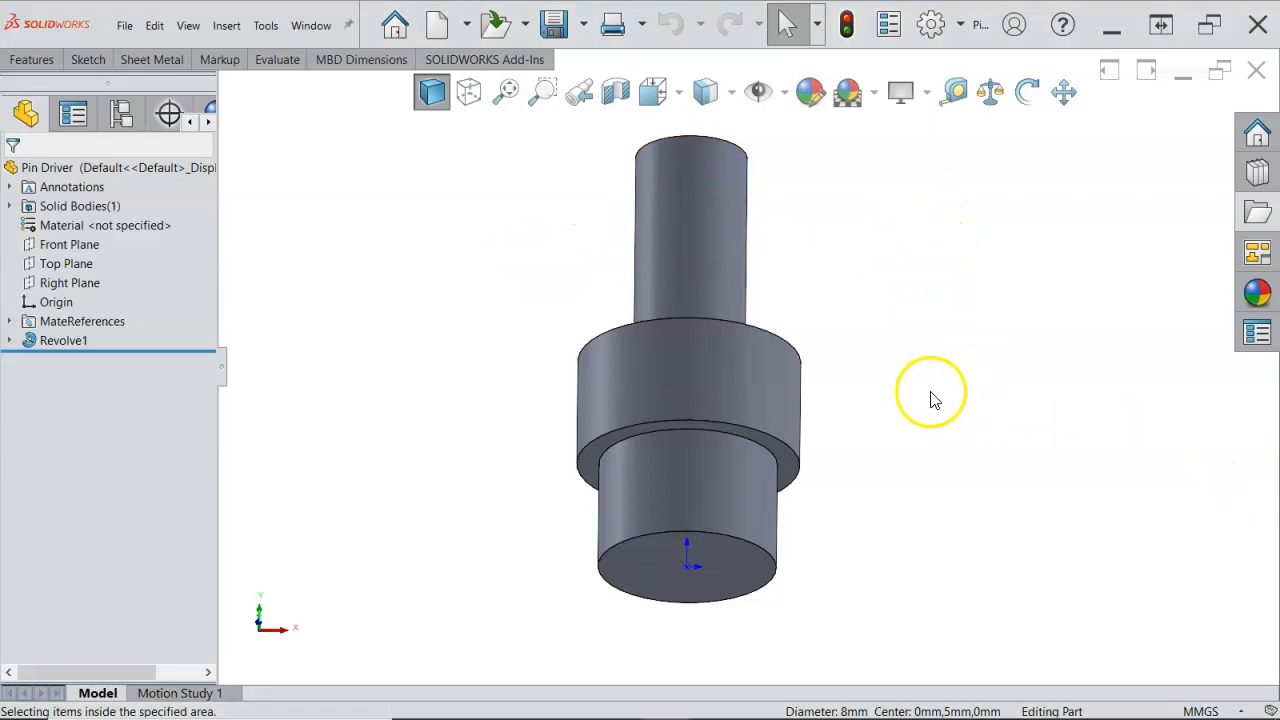
{"action": "right_click", "coordinate": [930, 400]}
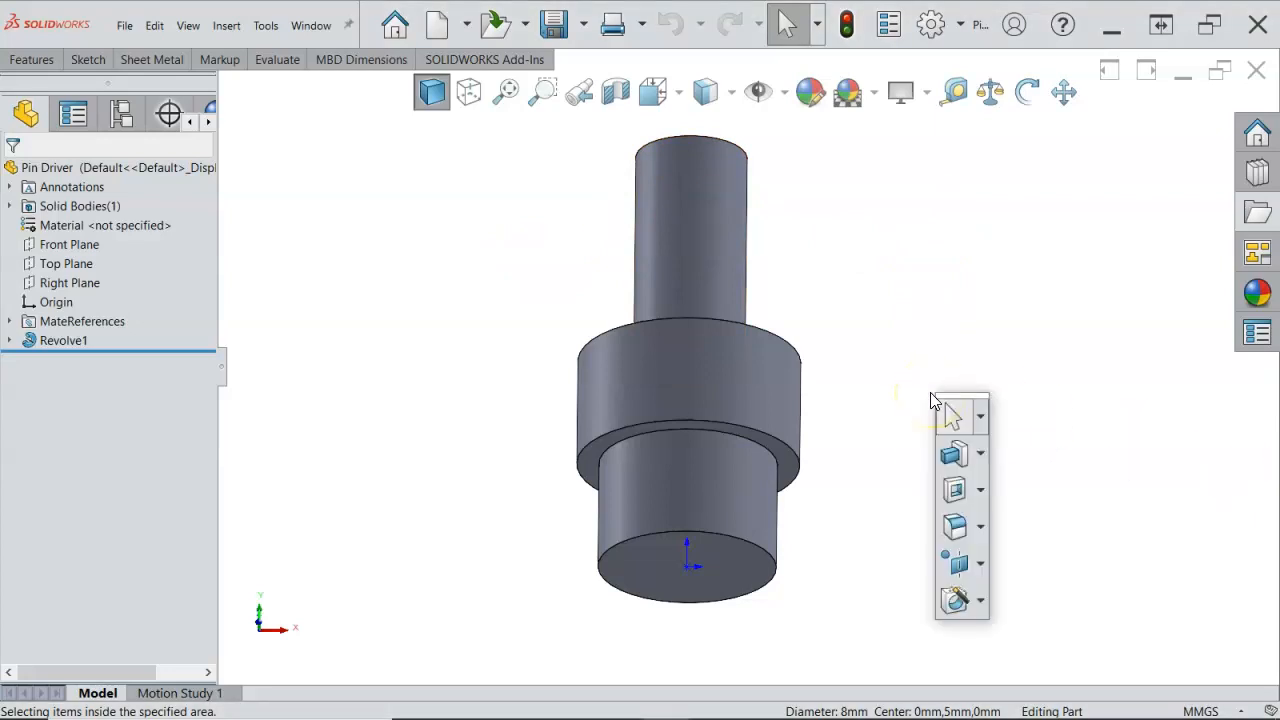
{"action": "left_click", "coordinate": [980, 564]}
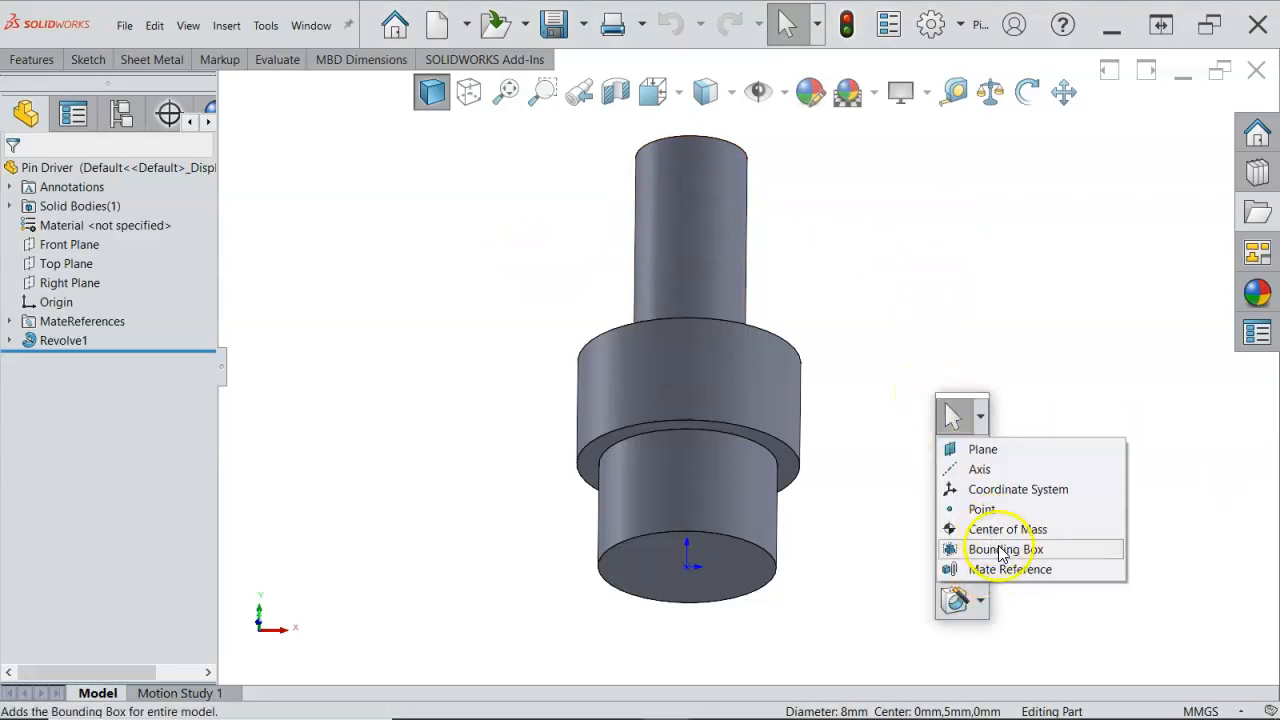
{"action": "left_click", "coordinate": [1010, 569]}
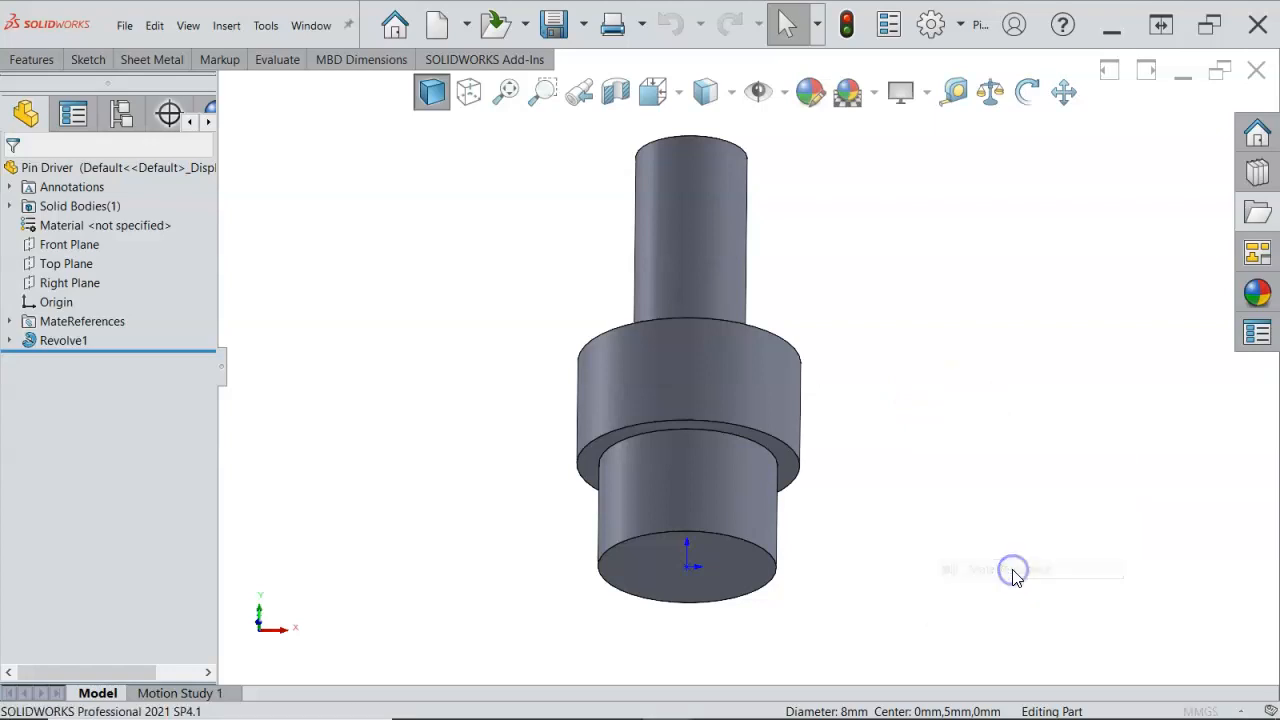
{"action": "key", "text": "Escape"}
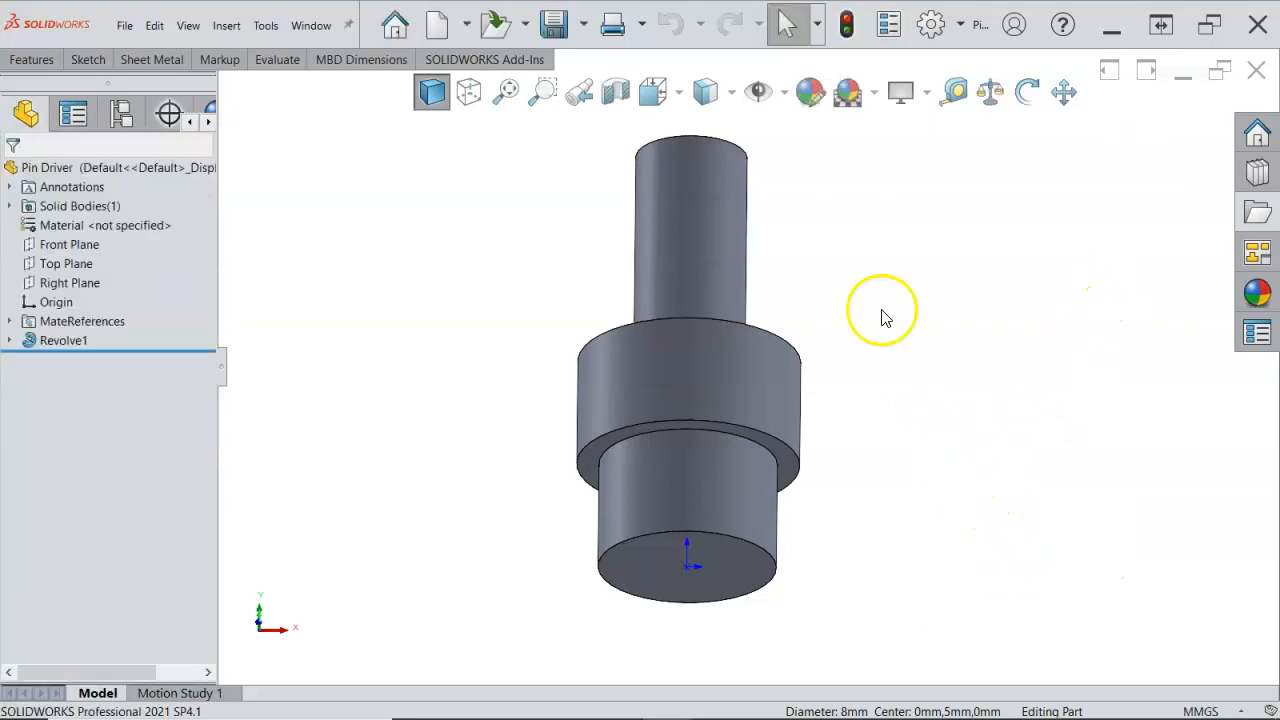
- Open the recent Rod part and add a mate reference with the circular edge of its near end as primary entity
{"action": "key", "text": "ctrl+F2"}
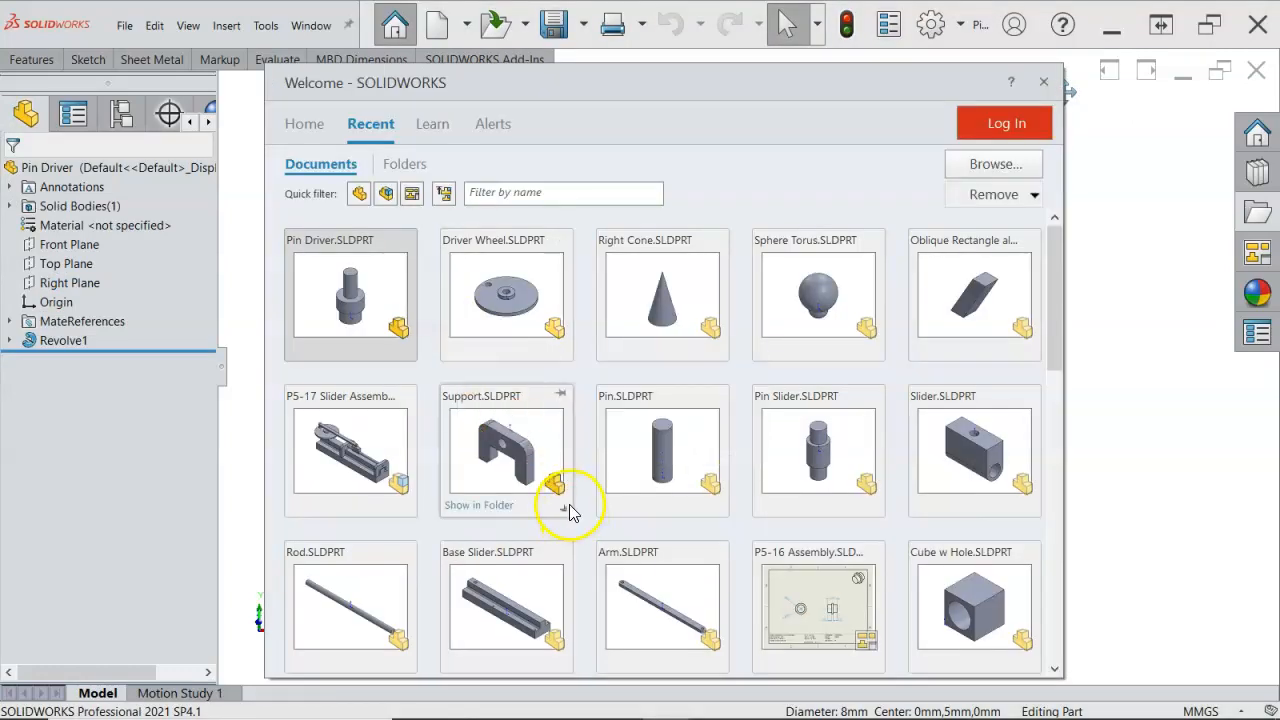
{"action": "left_click", "coordinate": [330, 598]}
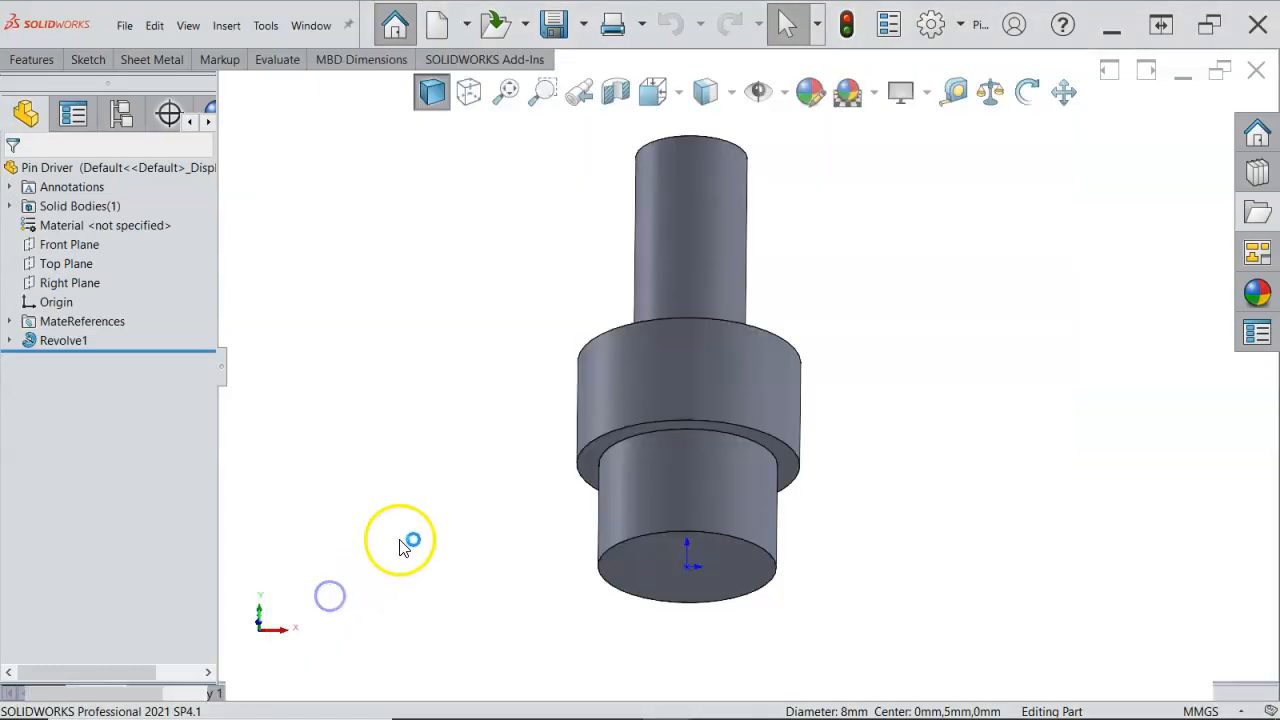
{"action": "mouse_move", "coordinate": [535, 442]}
{"action": "middle_mouse_down"}
{"action": "mouse_move", "coordinate": [523, 437]}
{"action": "mouse_move", "coordinate": [1014, 500]}
{"action": "middle_mouse_up"}
{"action": "left_click", "coordinate": [1025, 455]}
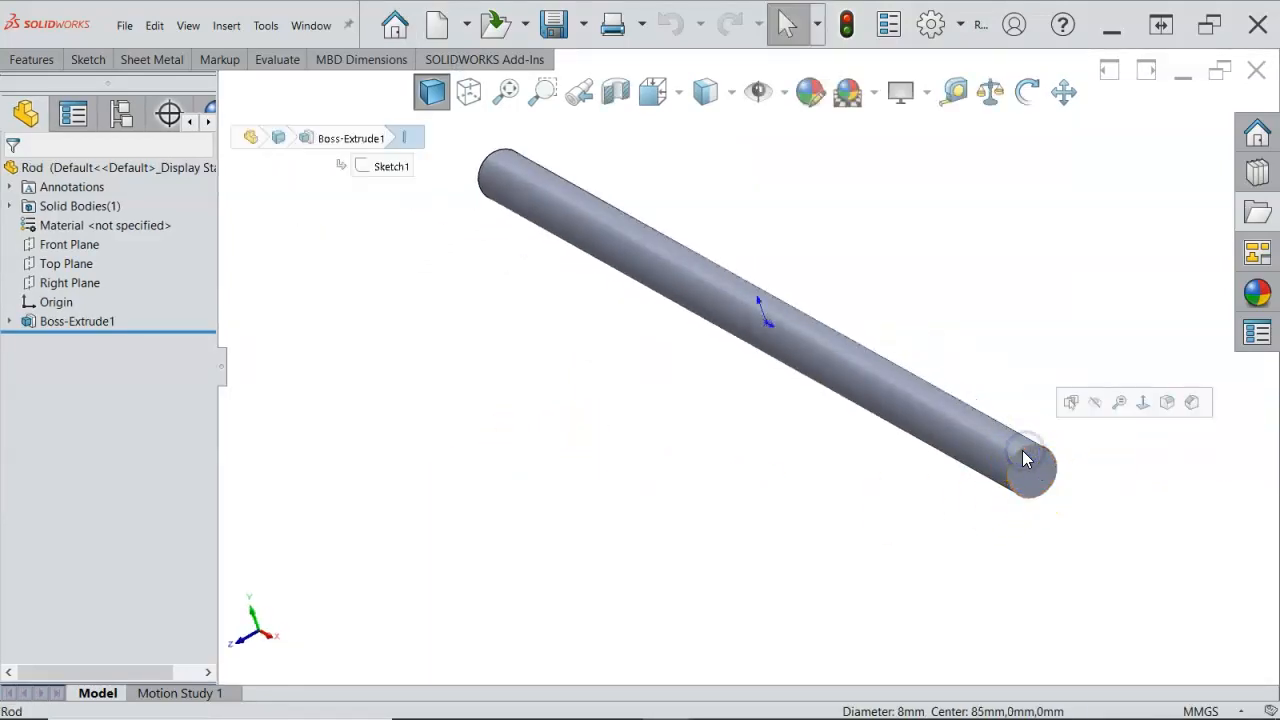
{"action": "key", "text": "s"}
{"action": "left_click", "coordinate": [1077, 614]}
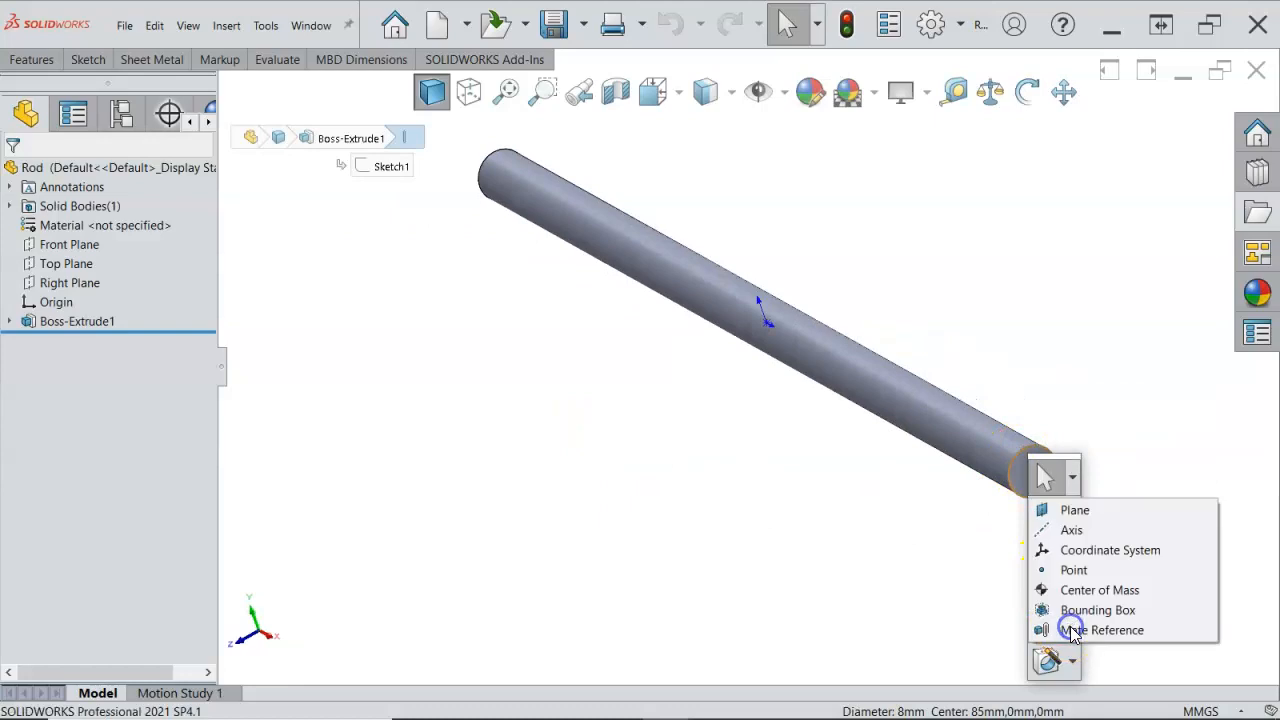
{"action": "left_click", "coordinate": [1090, 630]}
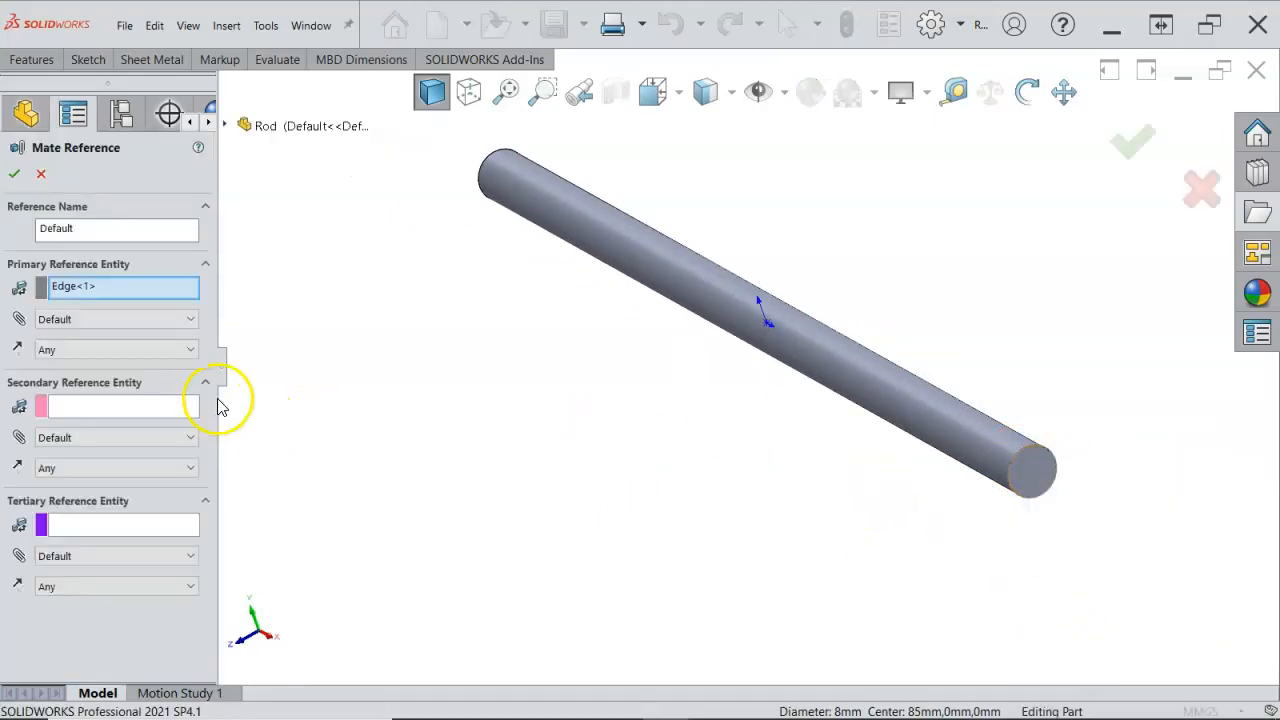
{"action": "left_click", "coordinate": [14, 174]}
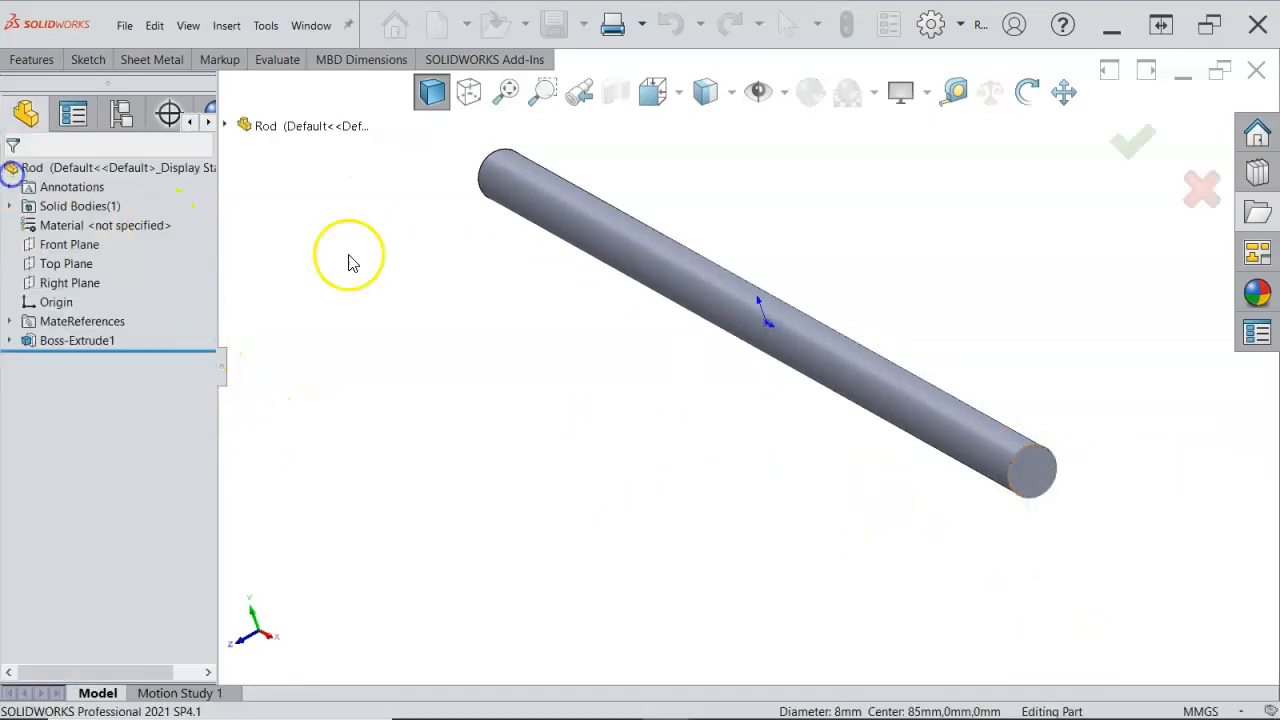
- Open the Arm part from the recent documents
{"action": "key", "text": "ctrl+F2"}
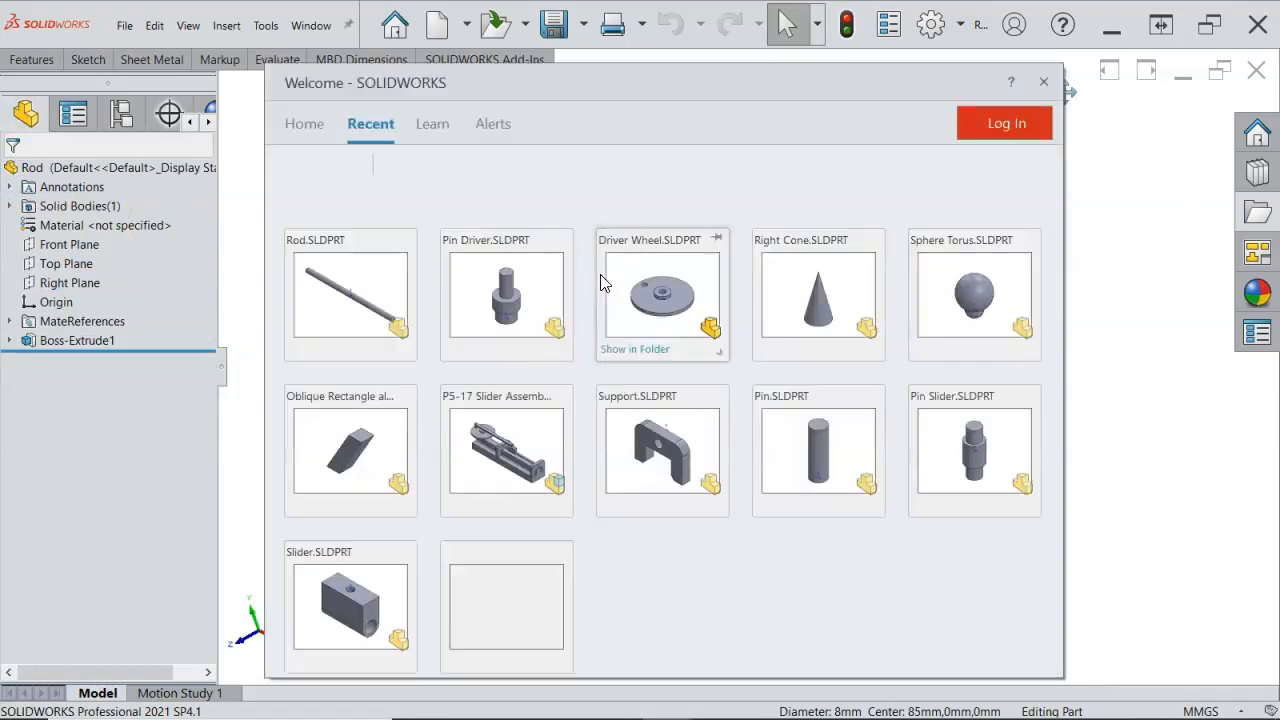
{"action": "left_click", "coordinate": [630, 600]}
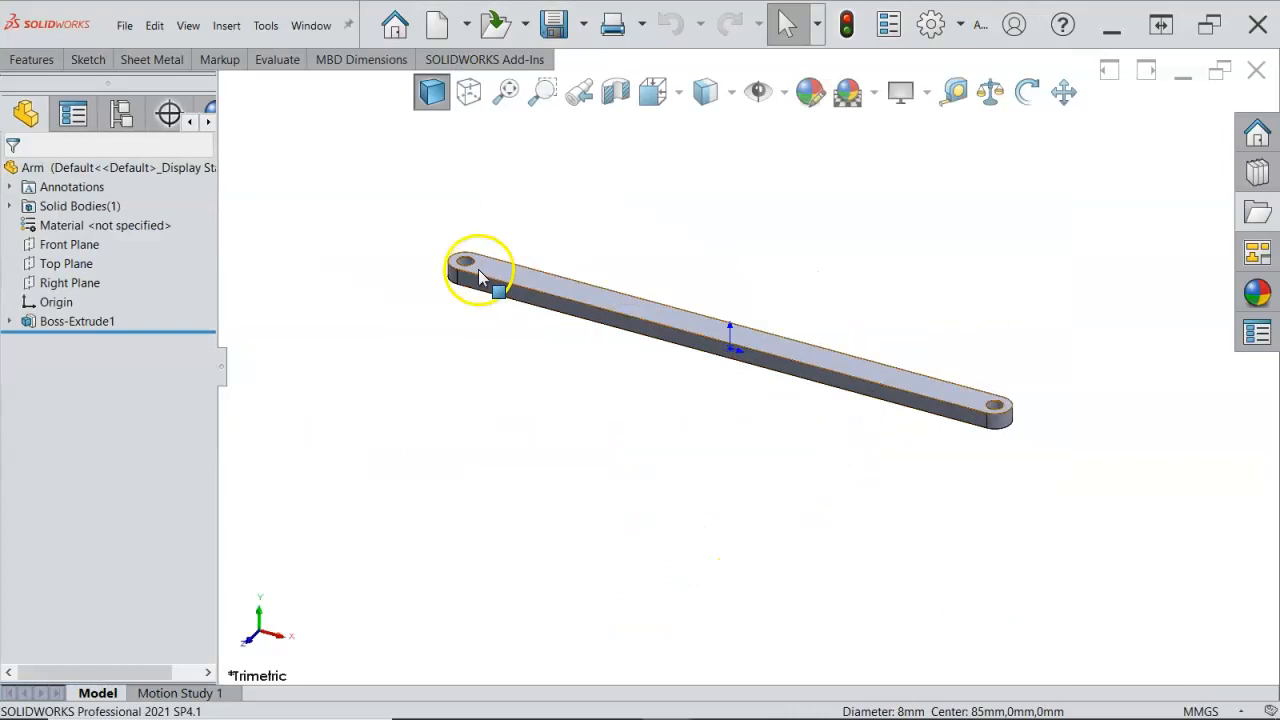
- Add a mate reference to the Arm using the underside edge of its 5 mm end hole, with Default type and Any alignment
{"action": "middle_click_drag", "start_coordinate": [491, 309], "coordinate": [577, 171]}
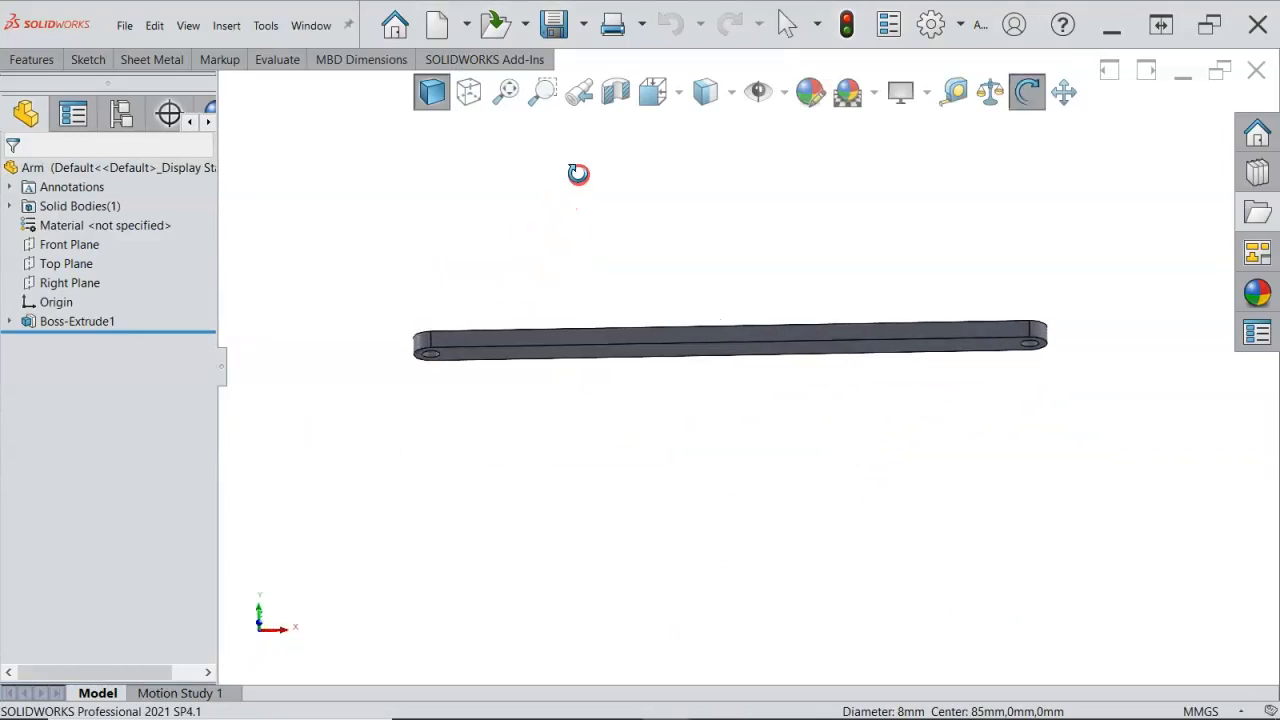
{"action": "scroll", "coordinate": [457, 343], "scroll_direction": "down", "scroll_amount": 3}
{"action": "left_click", "coordinate": [472, 385]}
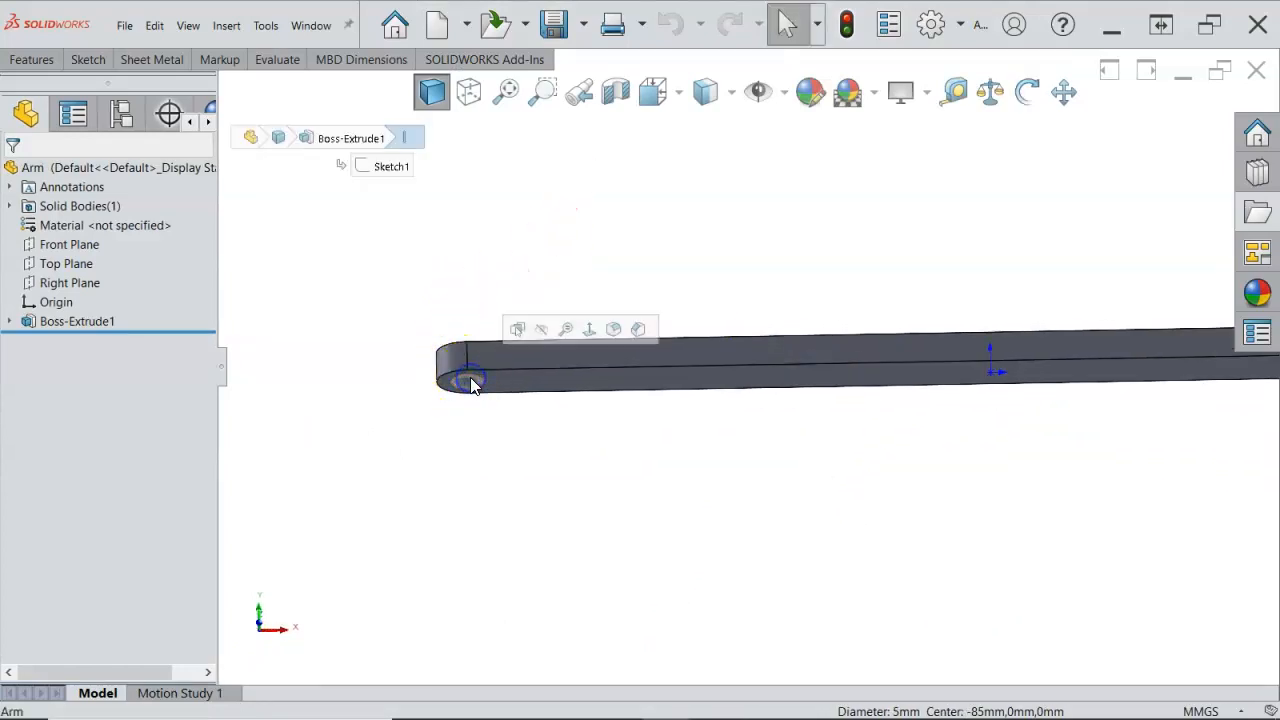
{"action": "right_click", "coordinate": [472, 385]}
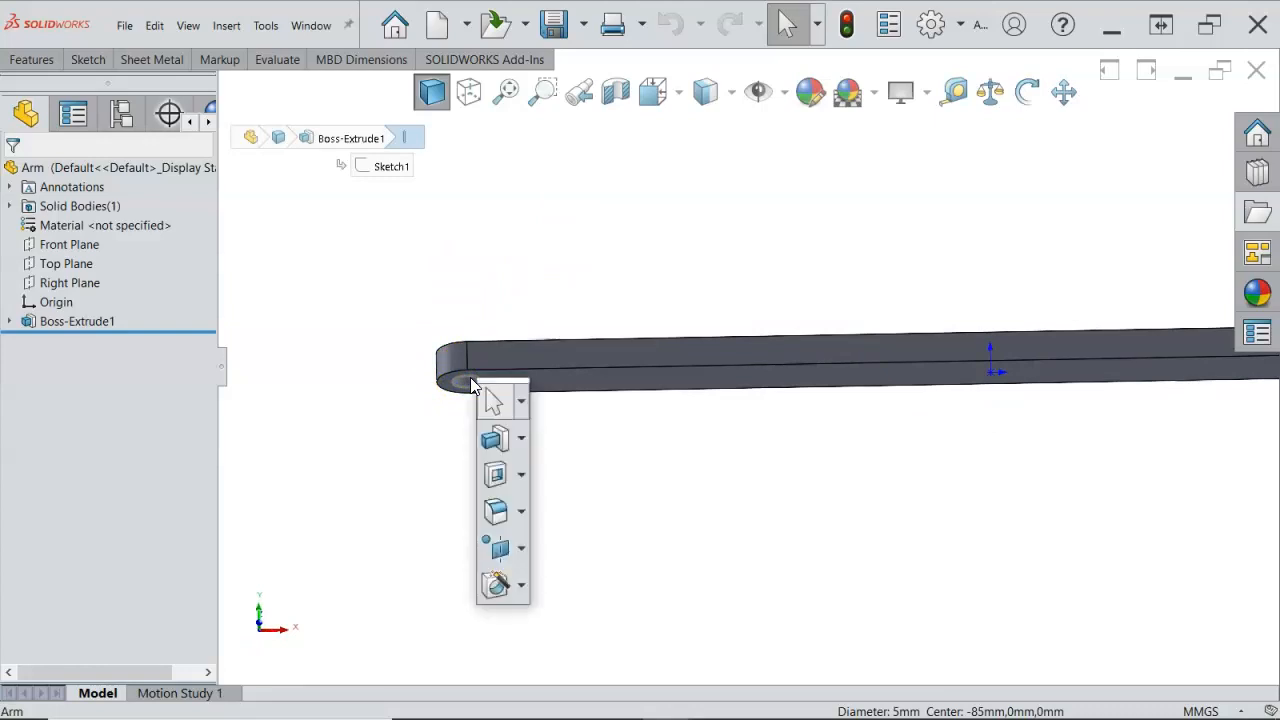
{"action": "left_click", "coordinate": [520, 552]}
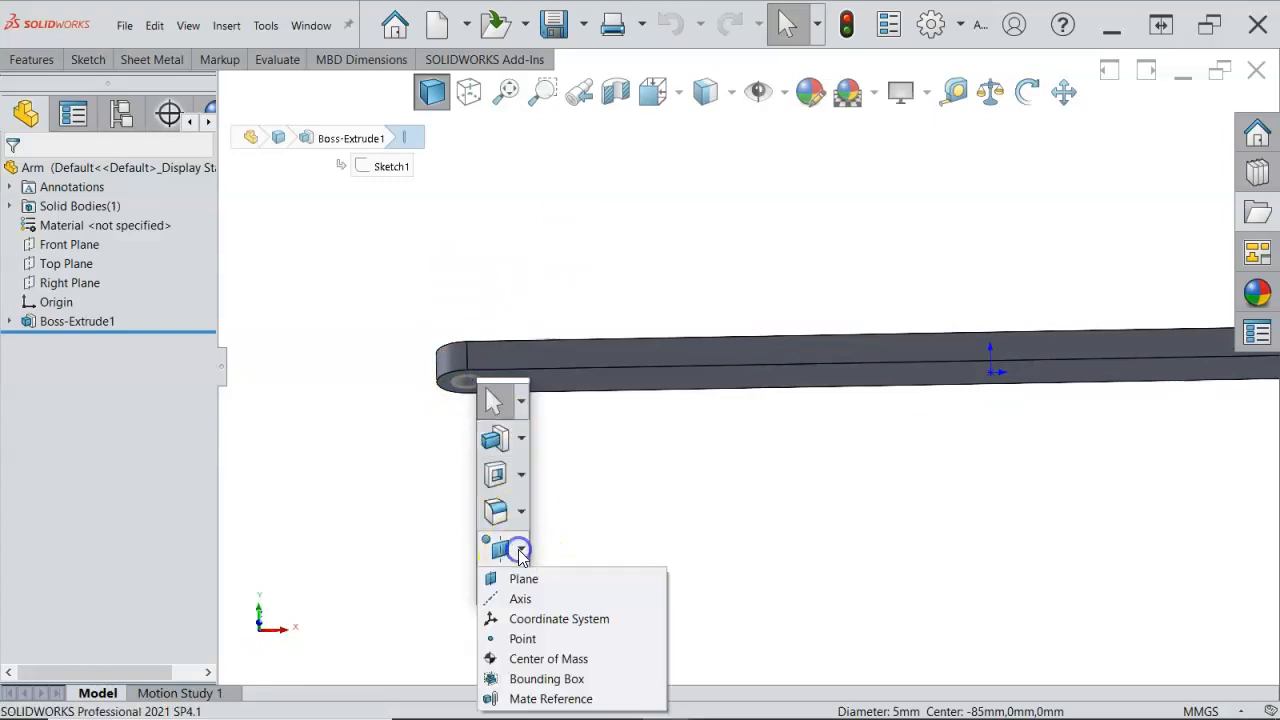
{"action": "left_click", "coordinate": [560, 697]}
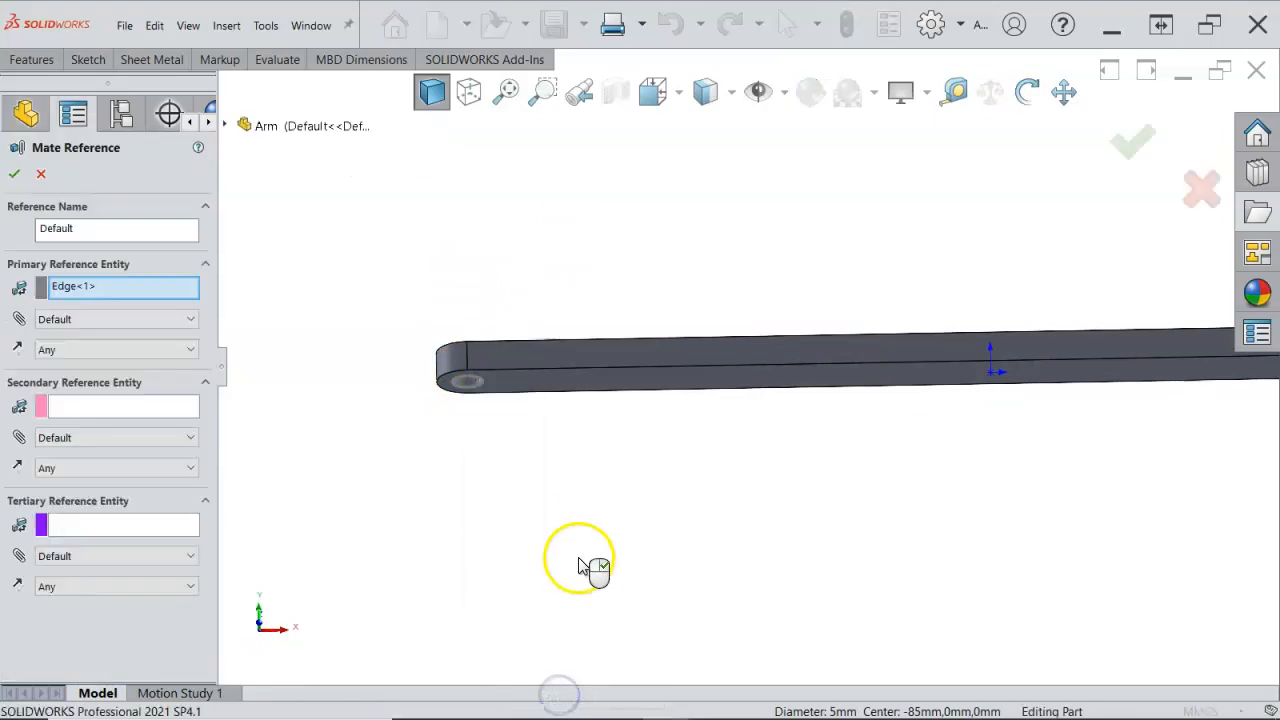
{"action": "left_click", "coordinate": [15, 174]}
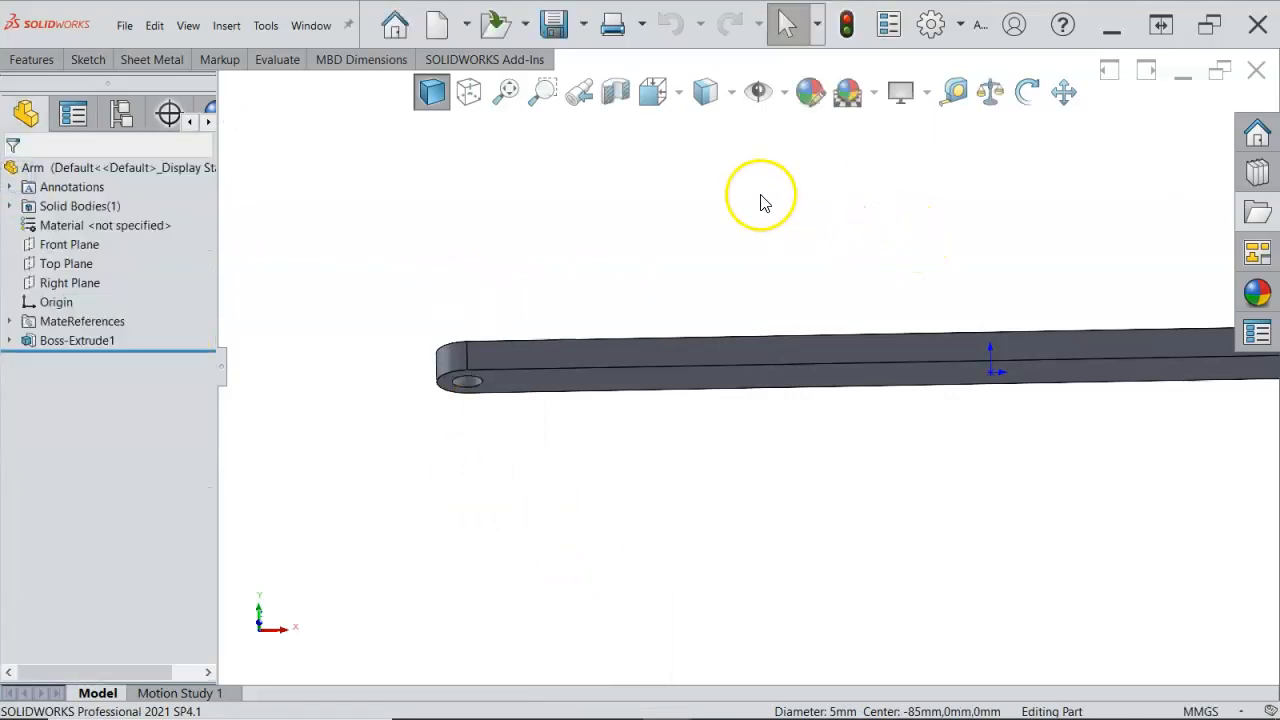
- Open the recent Slider part and add a mate reference on the inner face of its 8 mm lengthwise hole, with Concentric type
{"action": "key", "text": "r"}
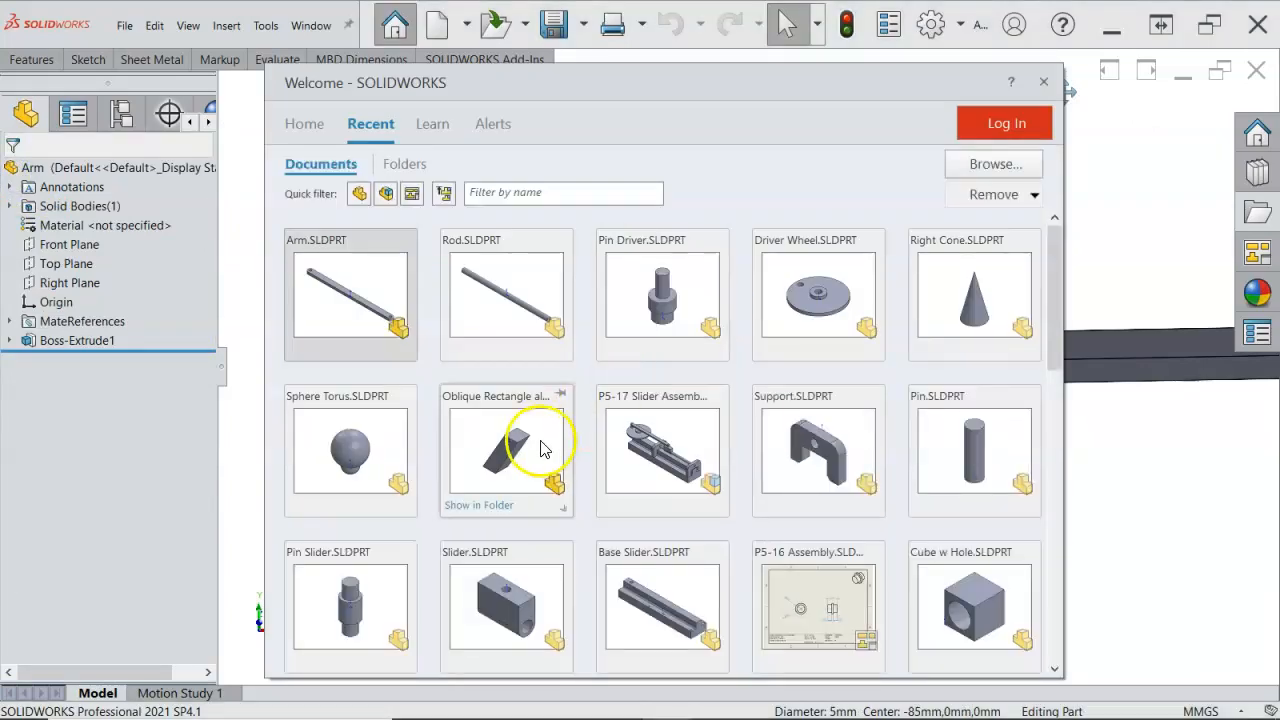
{"action": "left_click", "coordinate": [507, 585]}
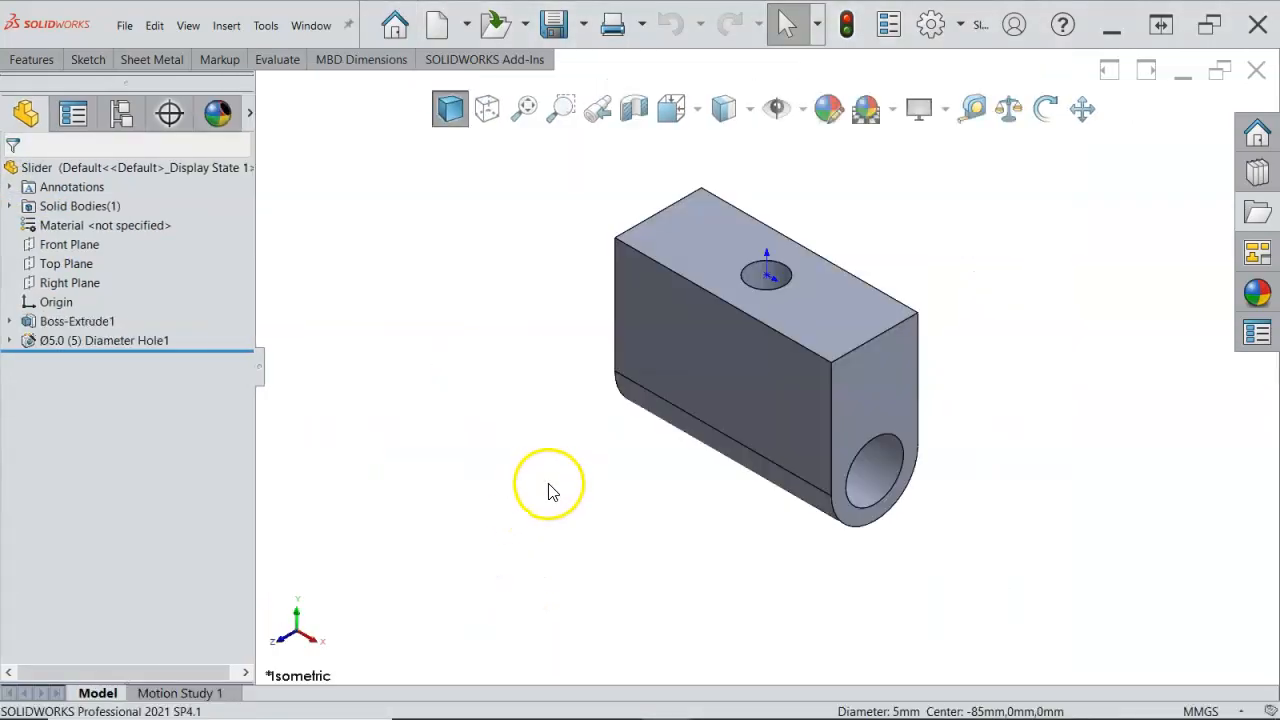
{"action": "left_click", "coordinate": [867, 475]}
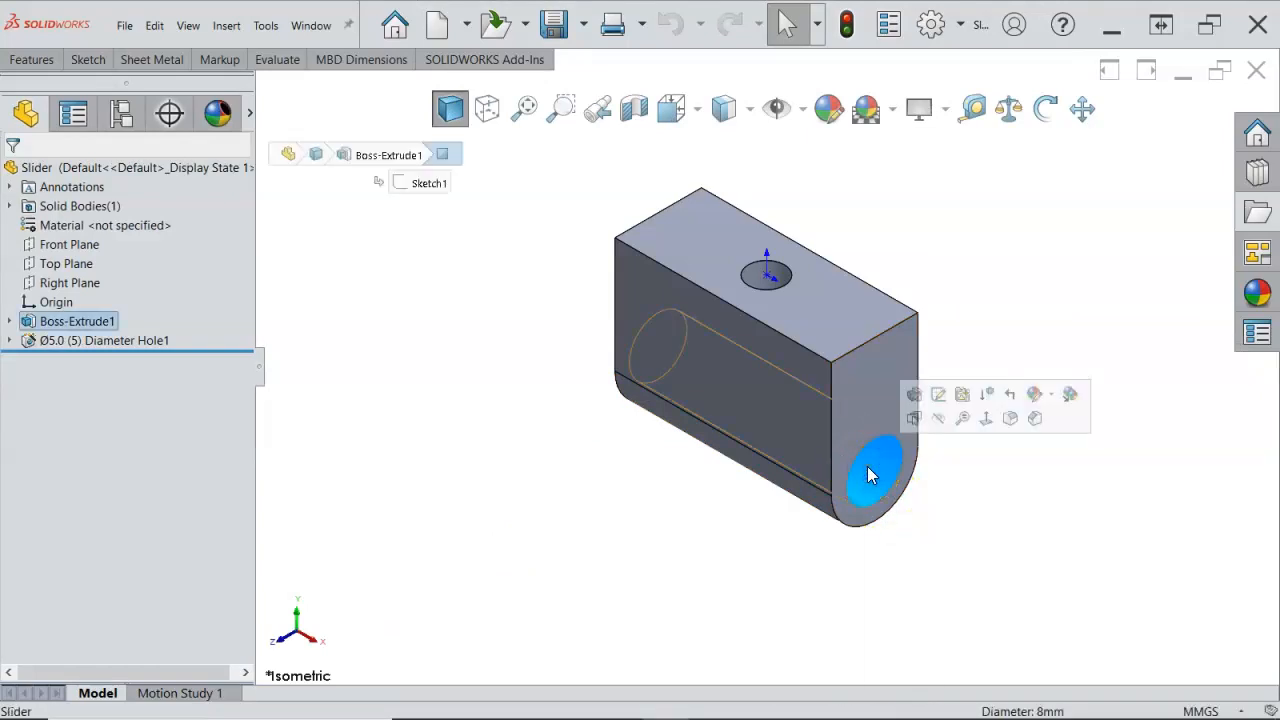
{"action": "key", "text": "s"}
{"action": "left_click", "coordinate": [917, 673]}
{"action": "left_click", "coordinate": [922, 643]}
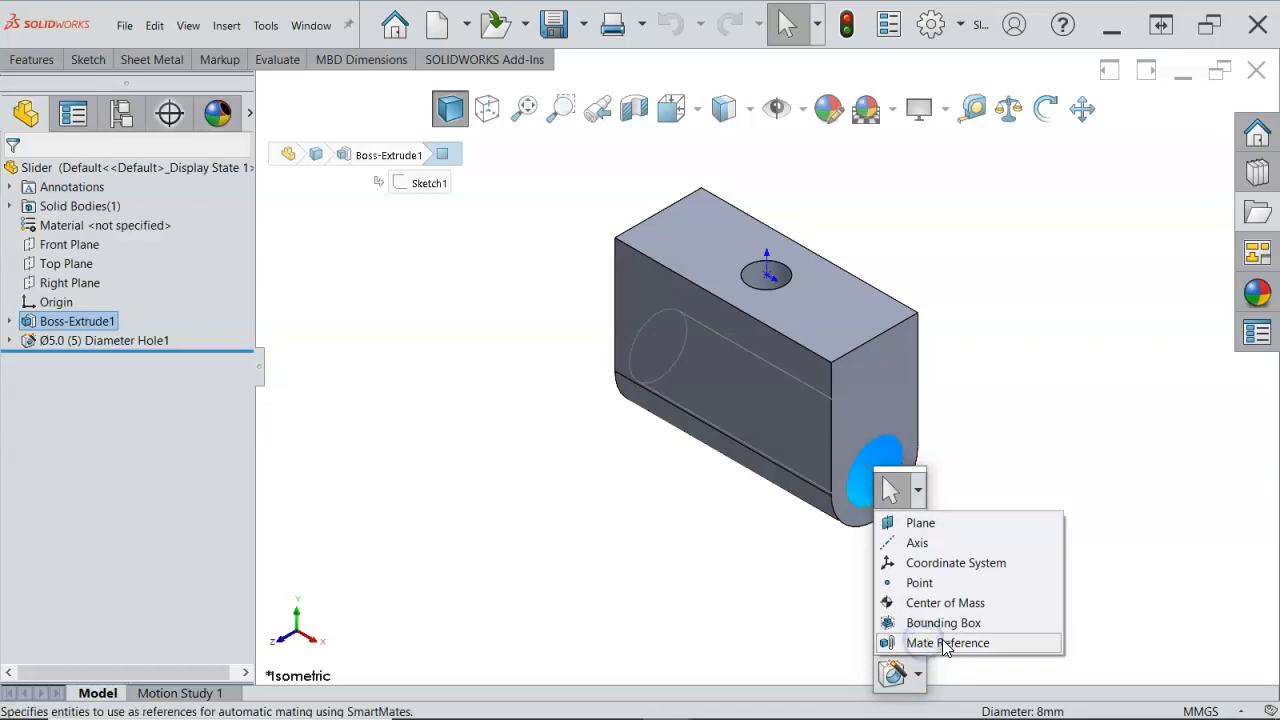
{"action": "left_click", "coordinate": [191, 319]}
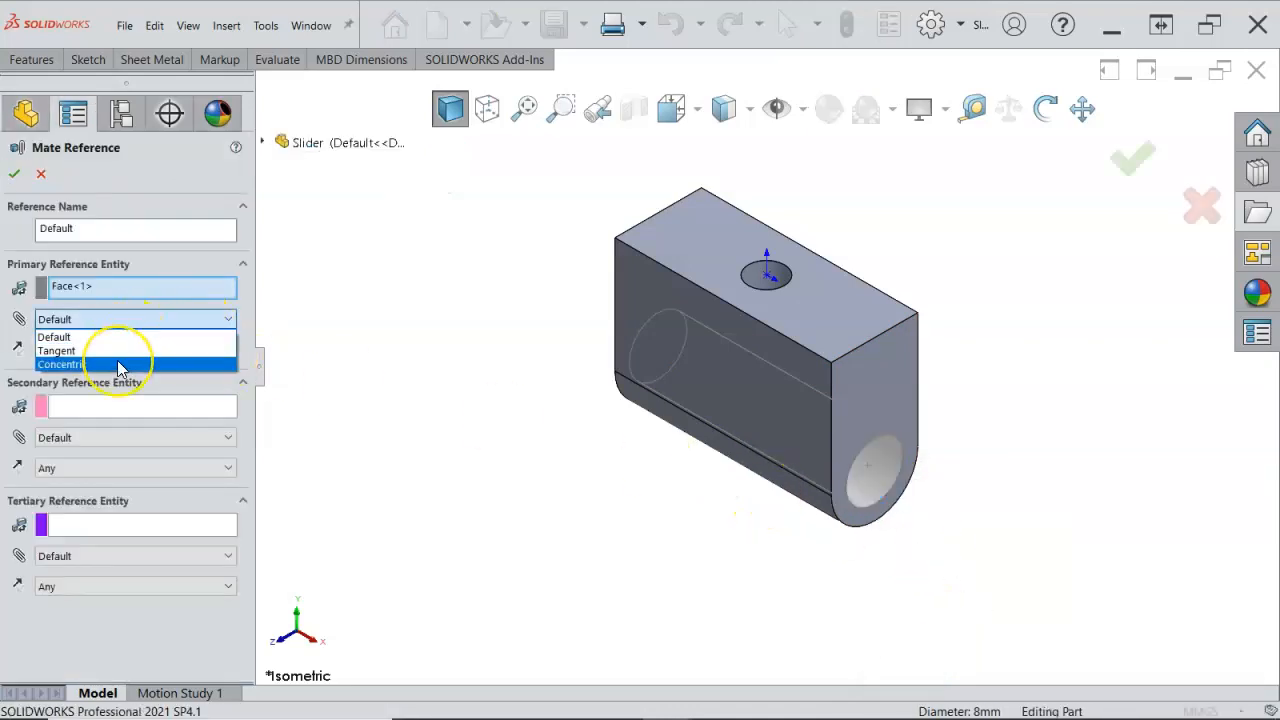
{"action": "left_click", "coordinate": [117, 364]}
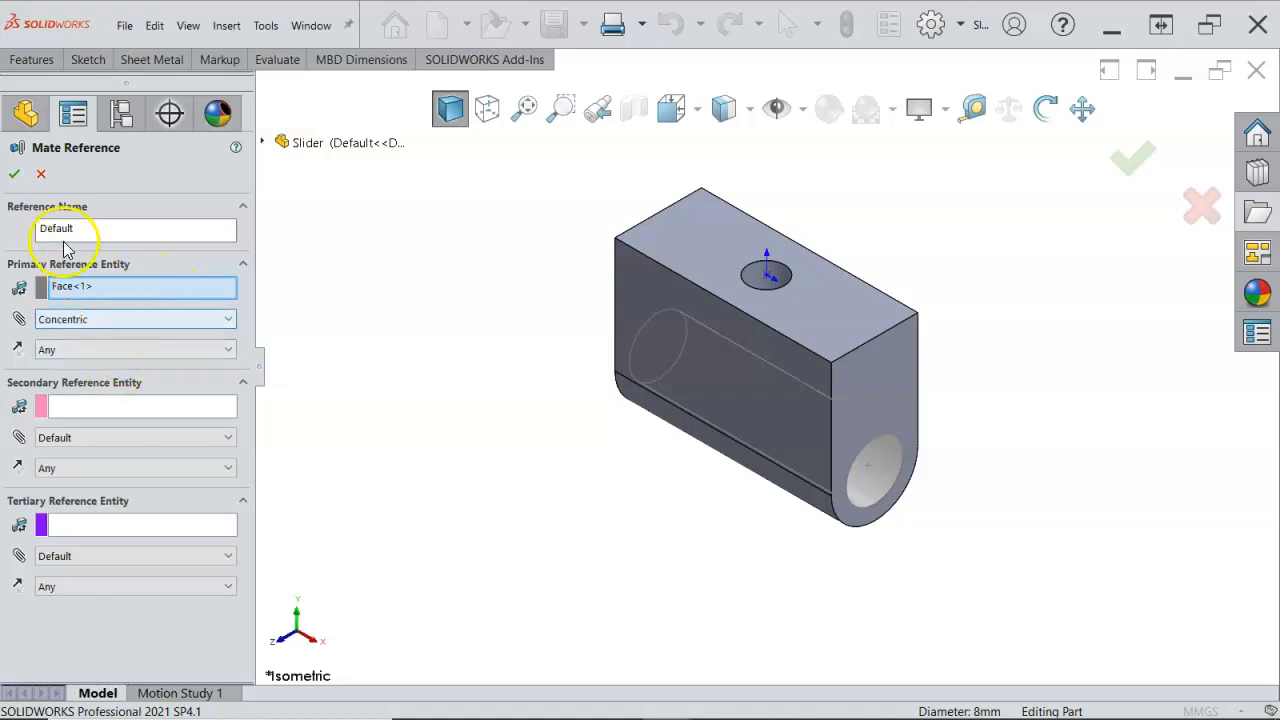
{"action": "left_click", "coordinate": [15, 176]}
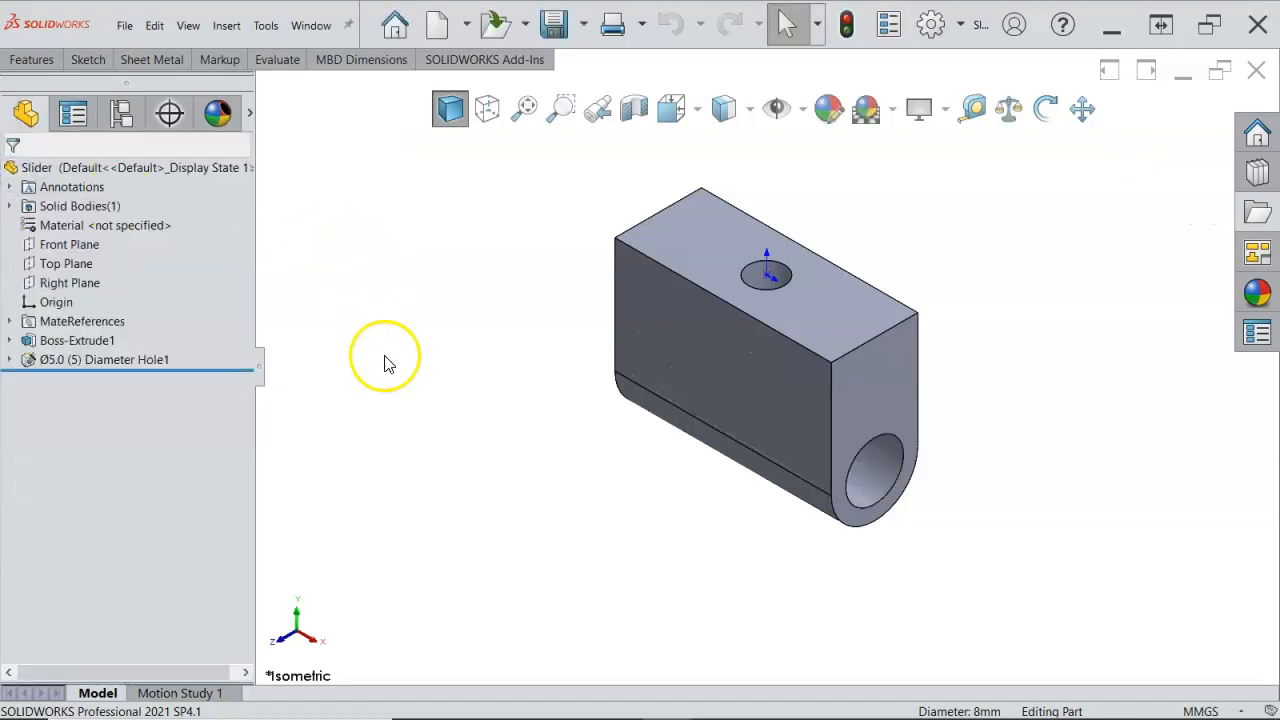
- Open the recent Pin Slider part and add a mate reference on the edge where its lower shaft meets the collar, with Default type
{"action": "key", "text": "r"}
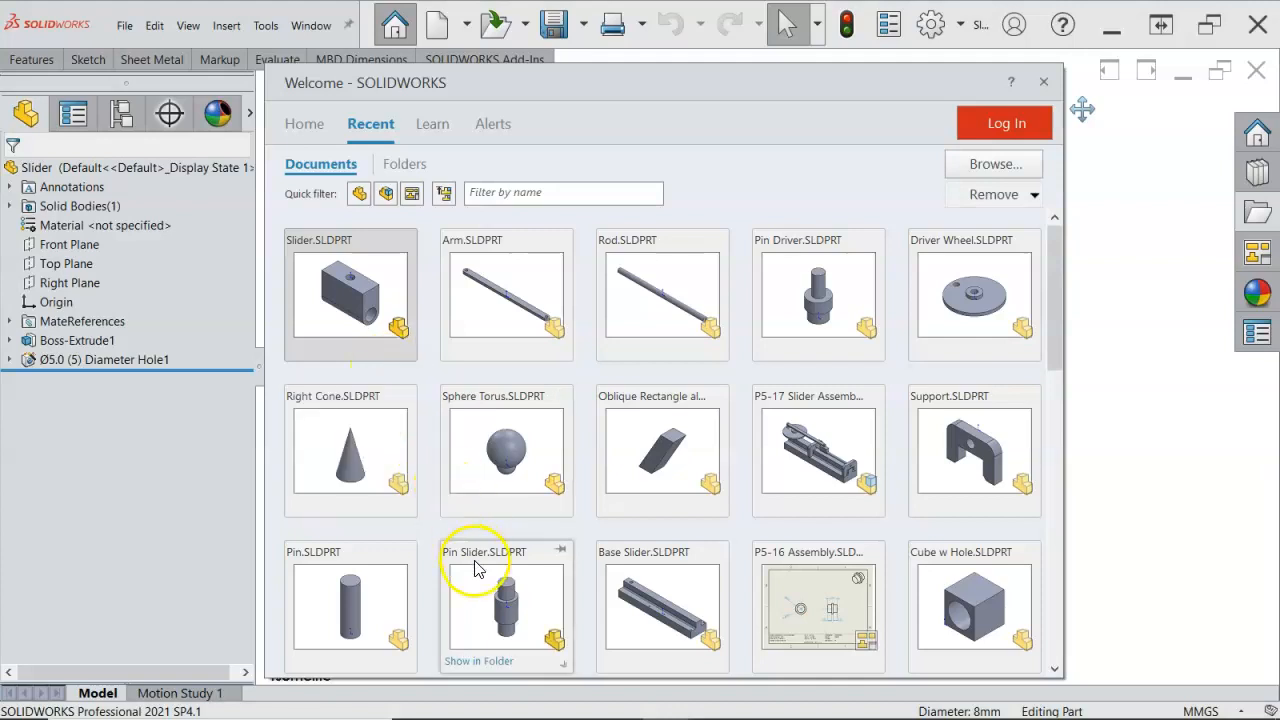
{"action": "left_click", "coordinate": [466, 586]}
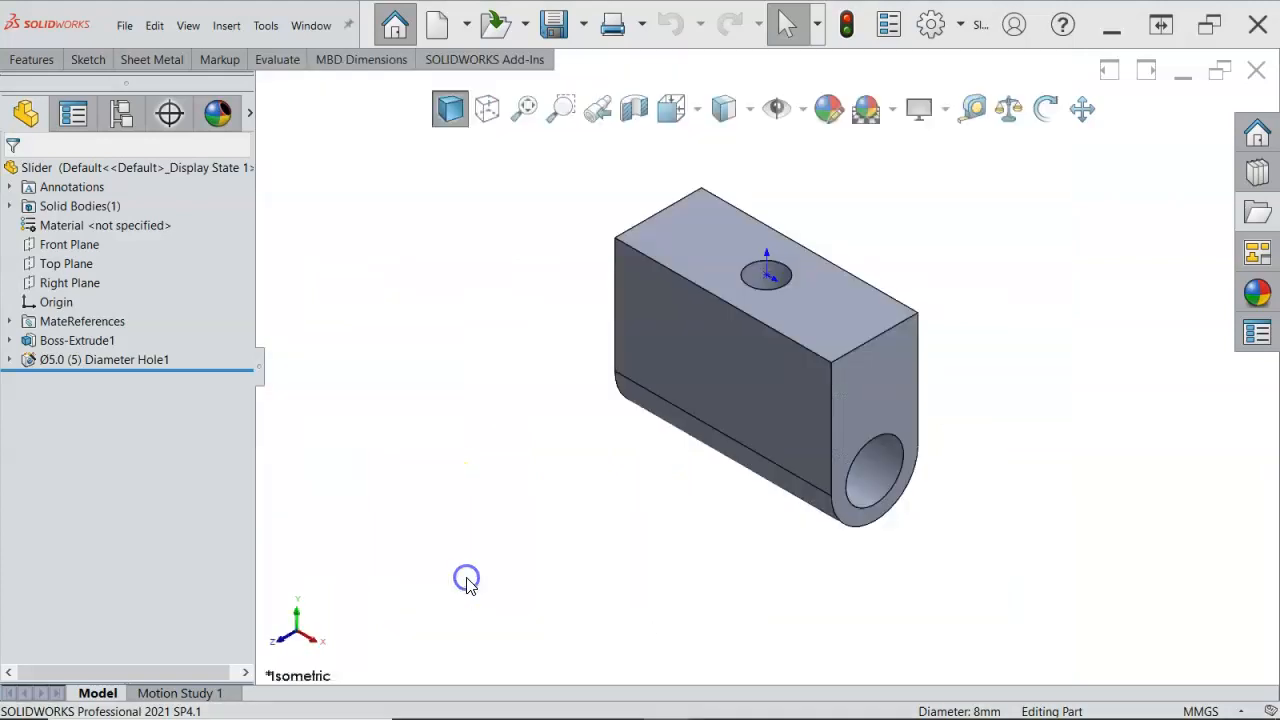
{"action": "middle_click_drag", "start_coordinate": [591, 567], "coordinate": [653, 333]}
{"action": "left_click", "coordinate": [766, 407]}
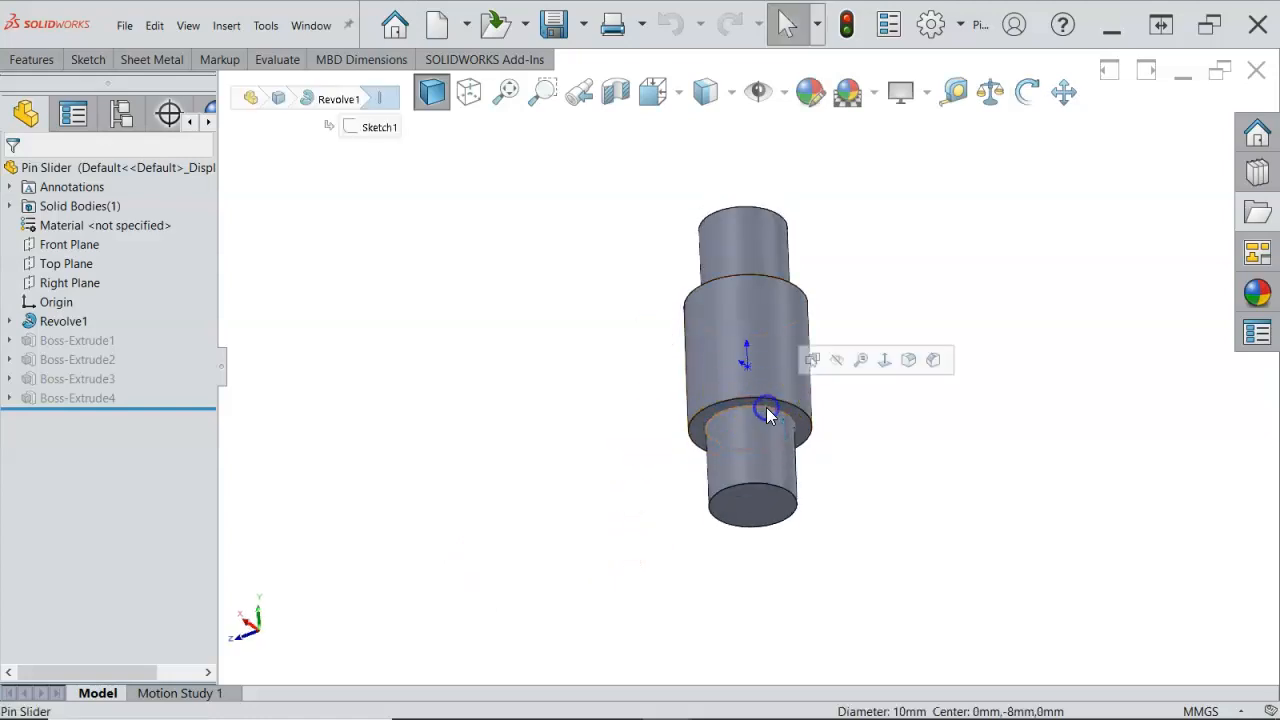
{"action": "key", "text": "s"}
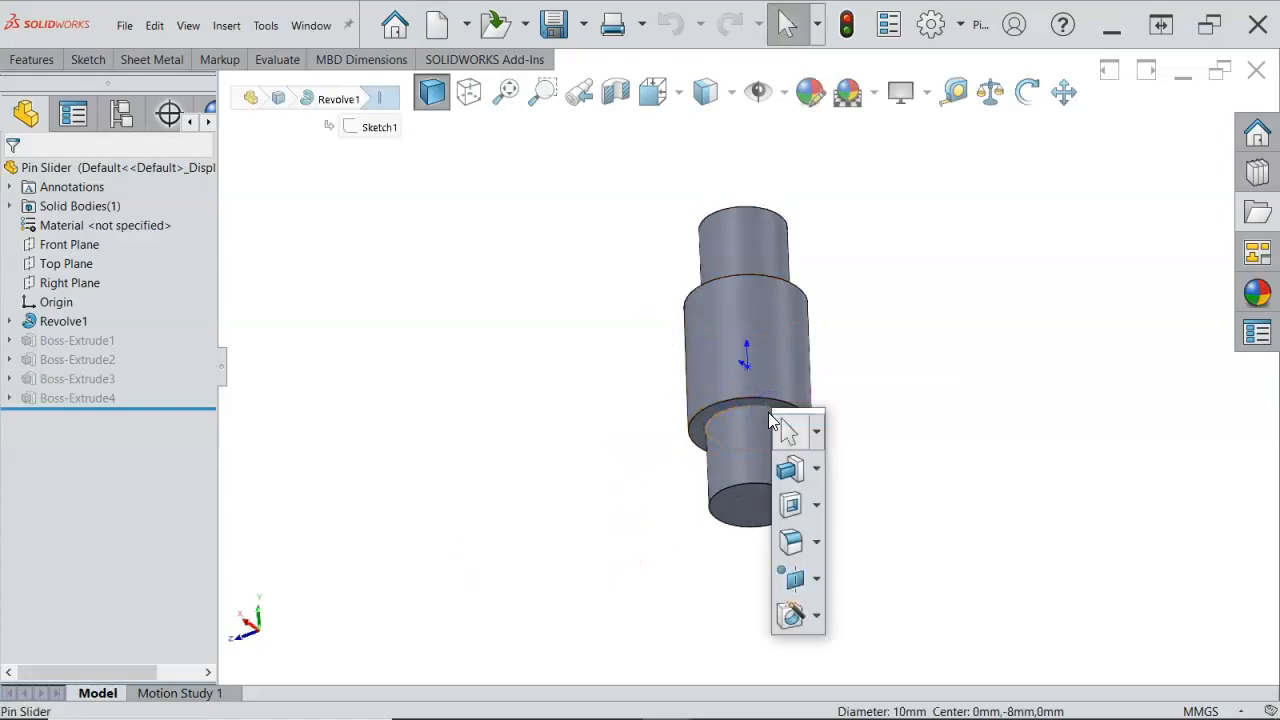
{"action": "left_click", "coordinate": [814, 578]}
{"action": "left_click", "coordinate": [843, 584]}
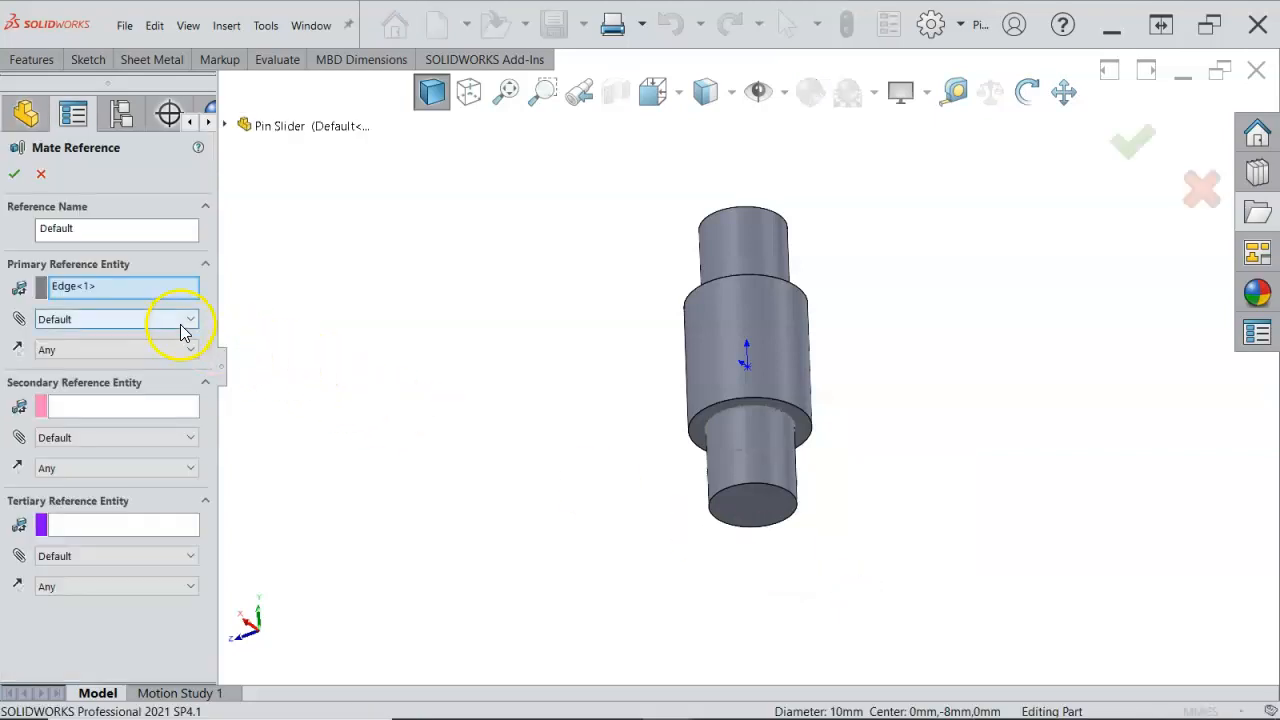
{"action": "left_click", "coordinate": [13, 173]}
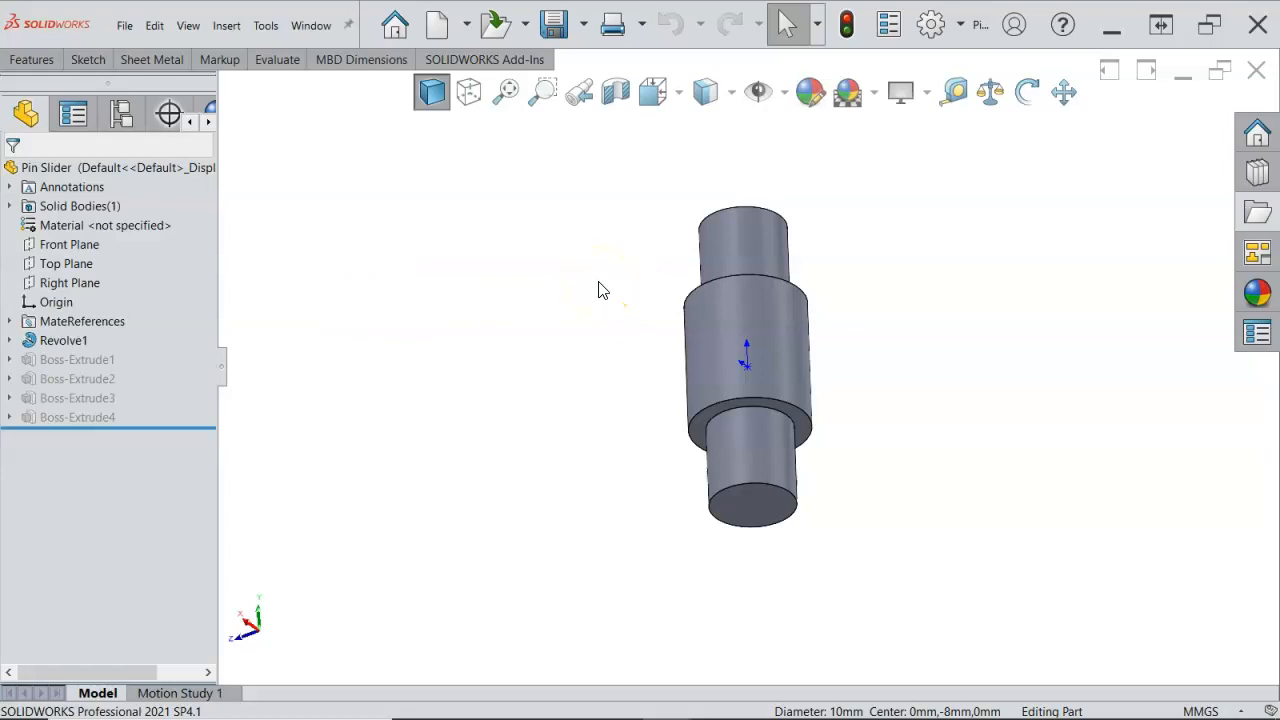
{"action": "left_click", "coordinate": [311, 26]}
{"action": "left_click", "coordinate": [618, 233]}
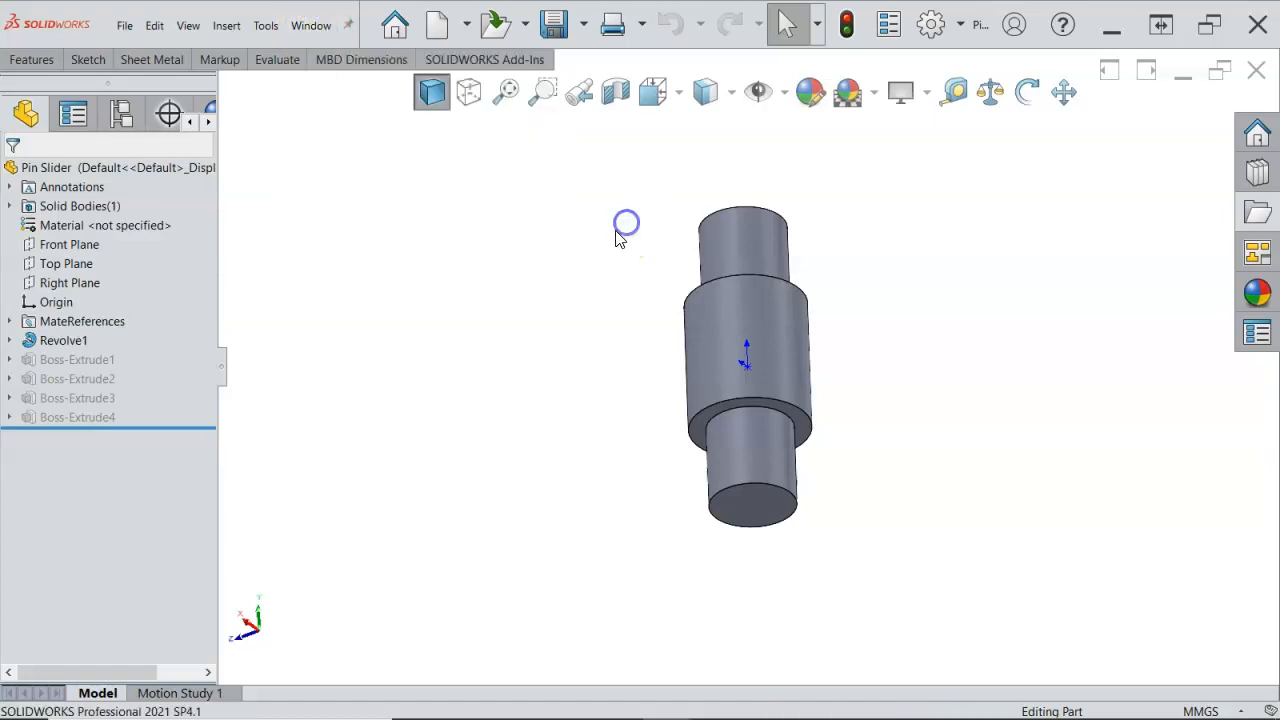
- Open the recent Pin part and add a mate reference on its cylindrical face, with Concentric type
{"action": "key", "text": "r"}
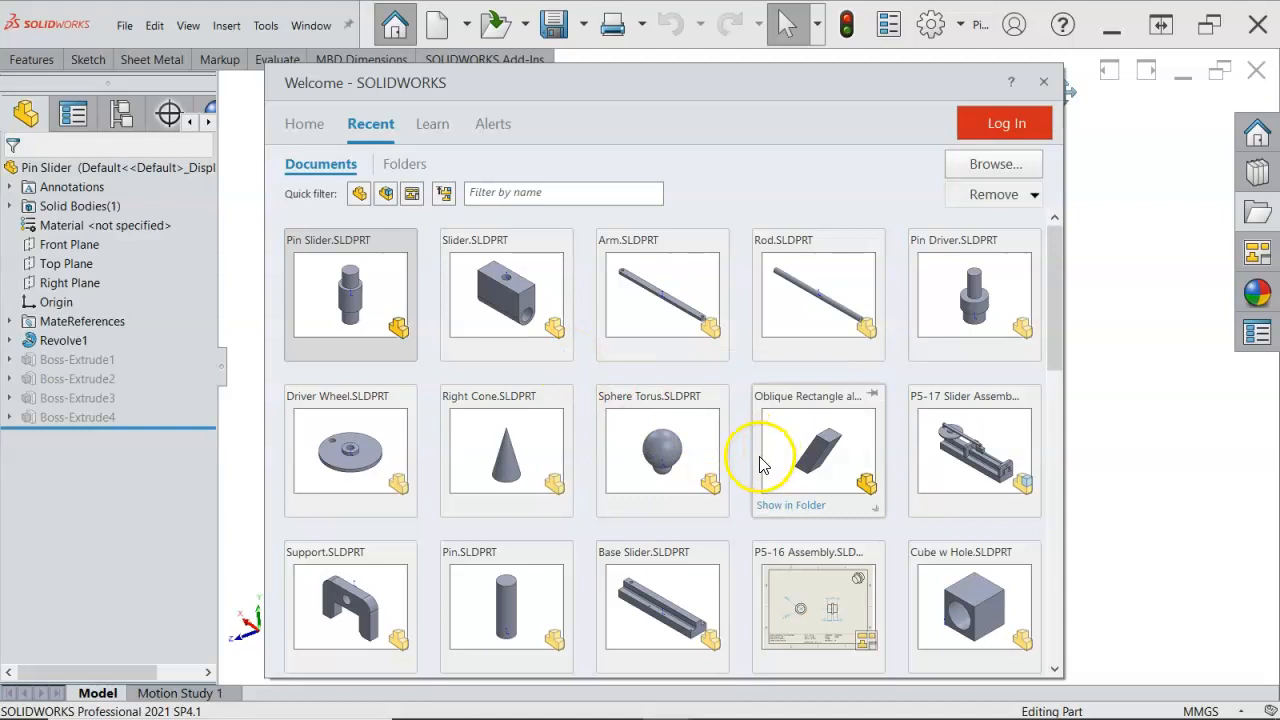
{"action": "left_click", "coordinate": [505, 598]}
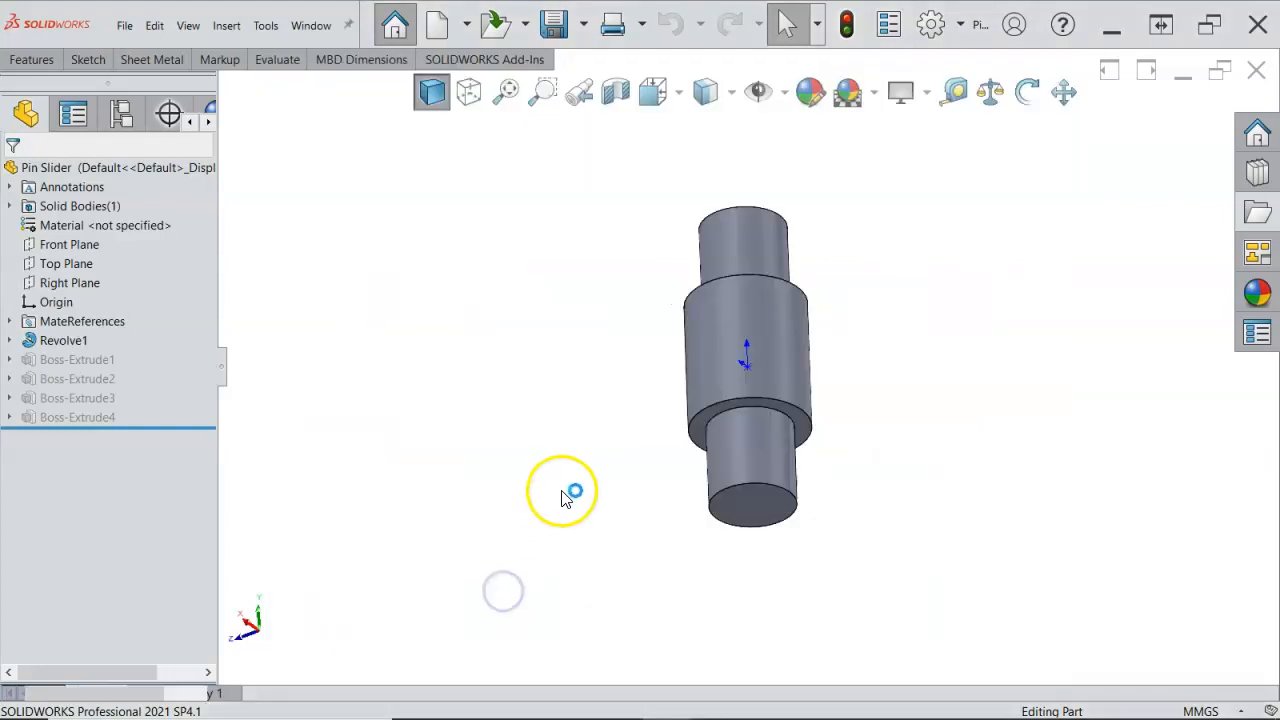
{"action": "left_click", "coordinate": [698, 463]}
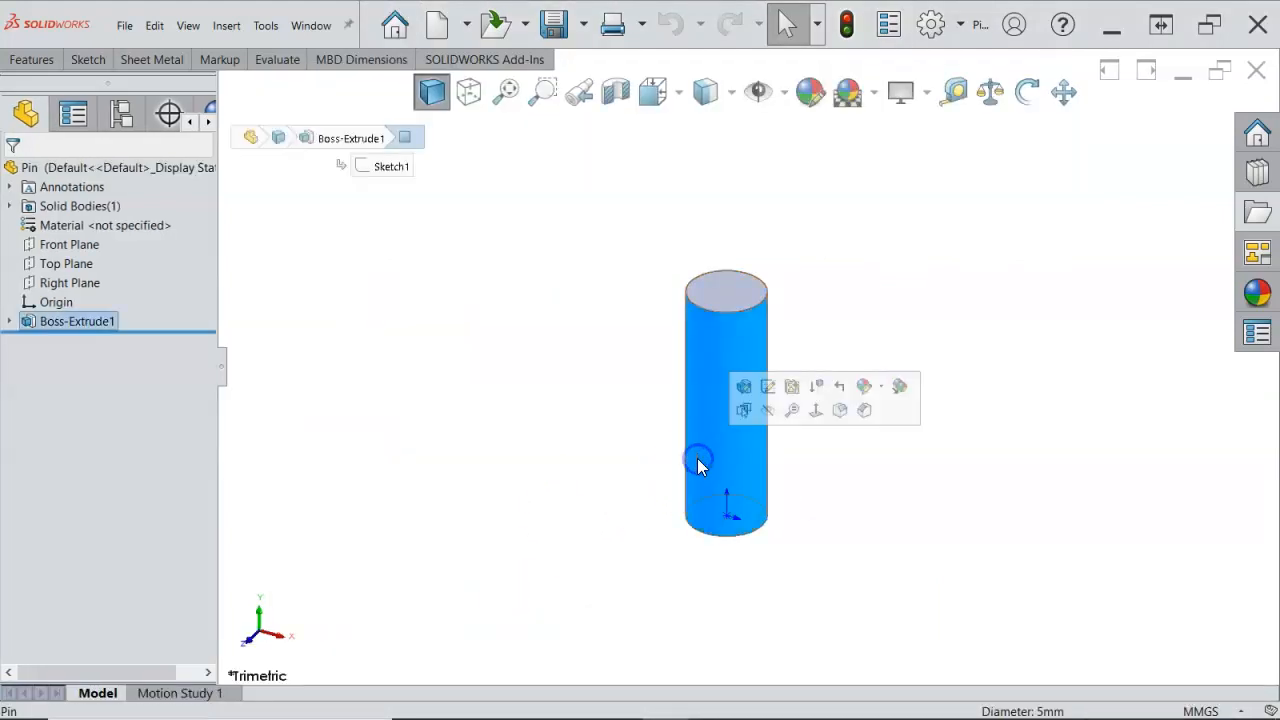
{"action": "key", "text": "s"}
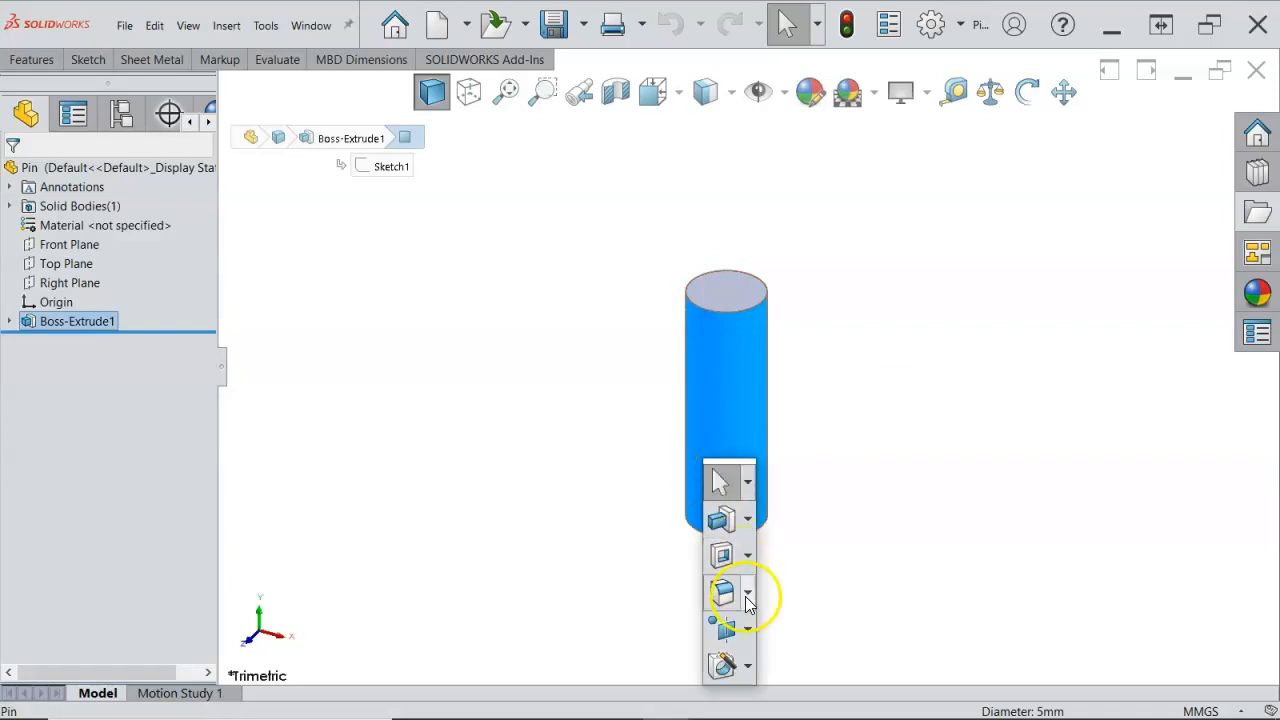
{"action": "left_click", "coordinate": [750, 632]}
{"action": "left_click", "coordinate": [757, 634]}
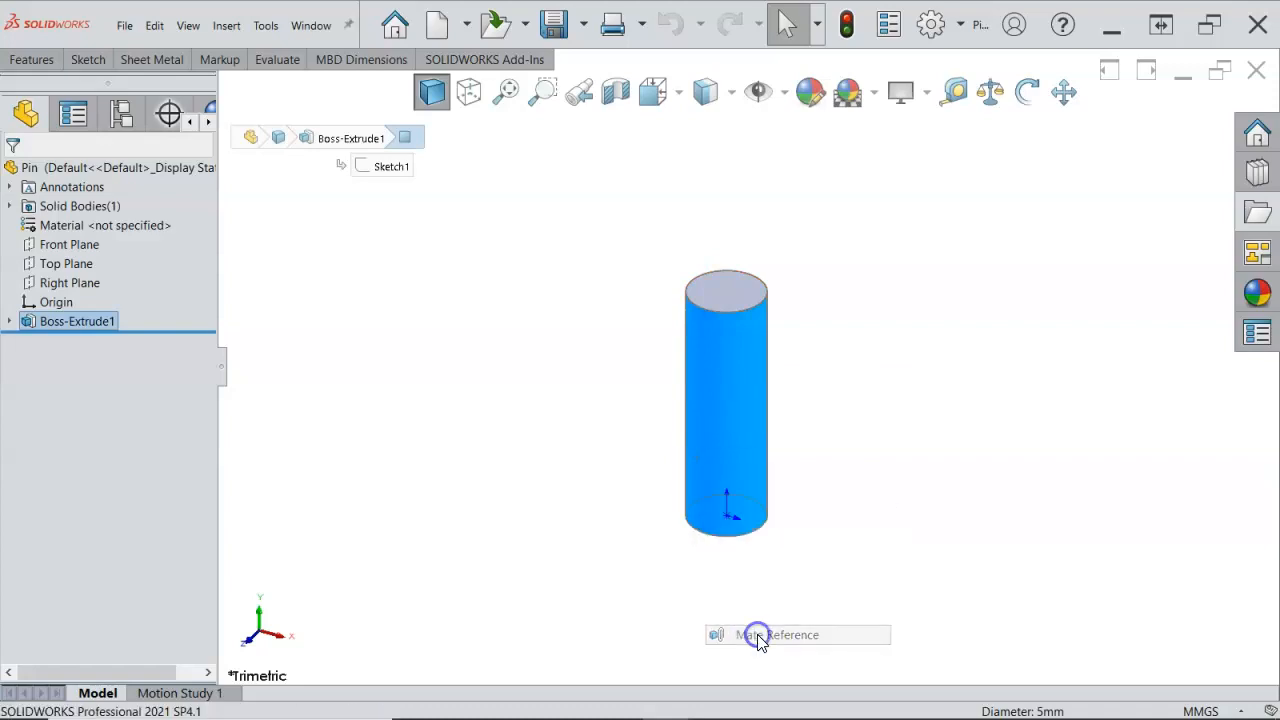
{"action": "left_click", "coordinate": [84, 319]}
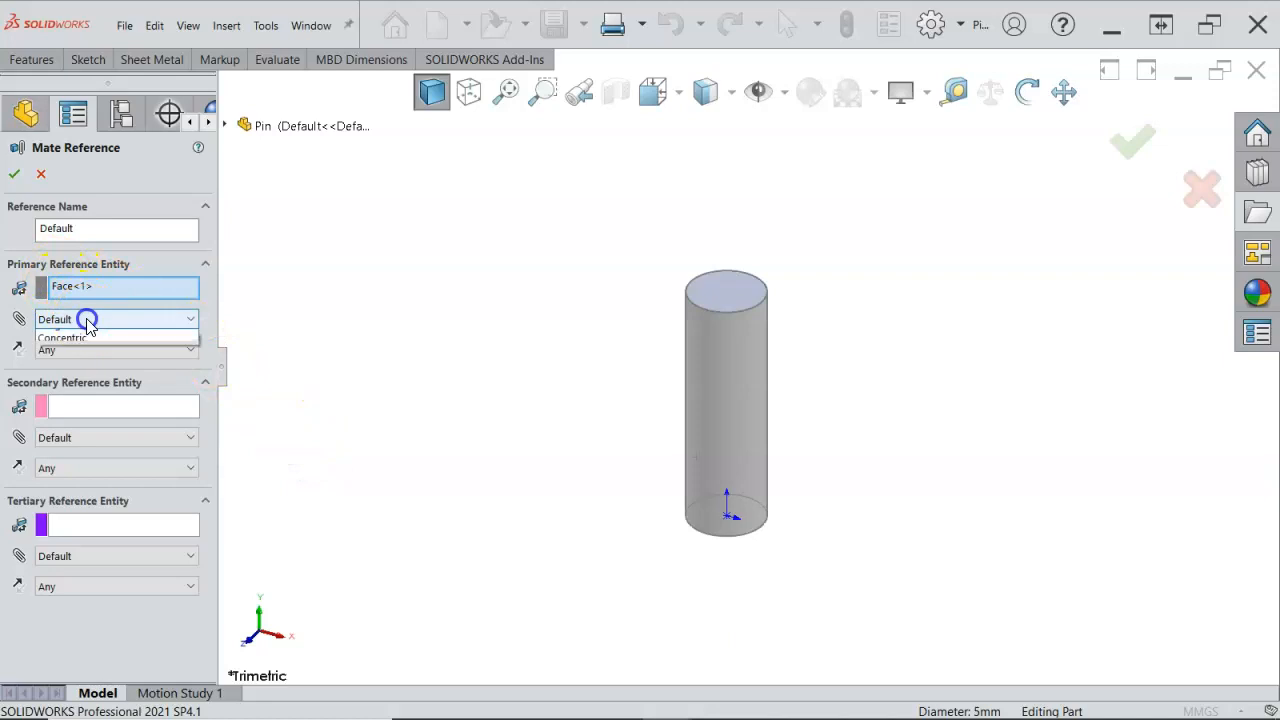
{"action": "left_click", "coordinate": [90, 360]}
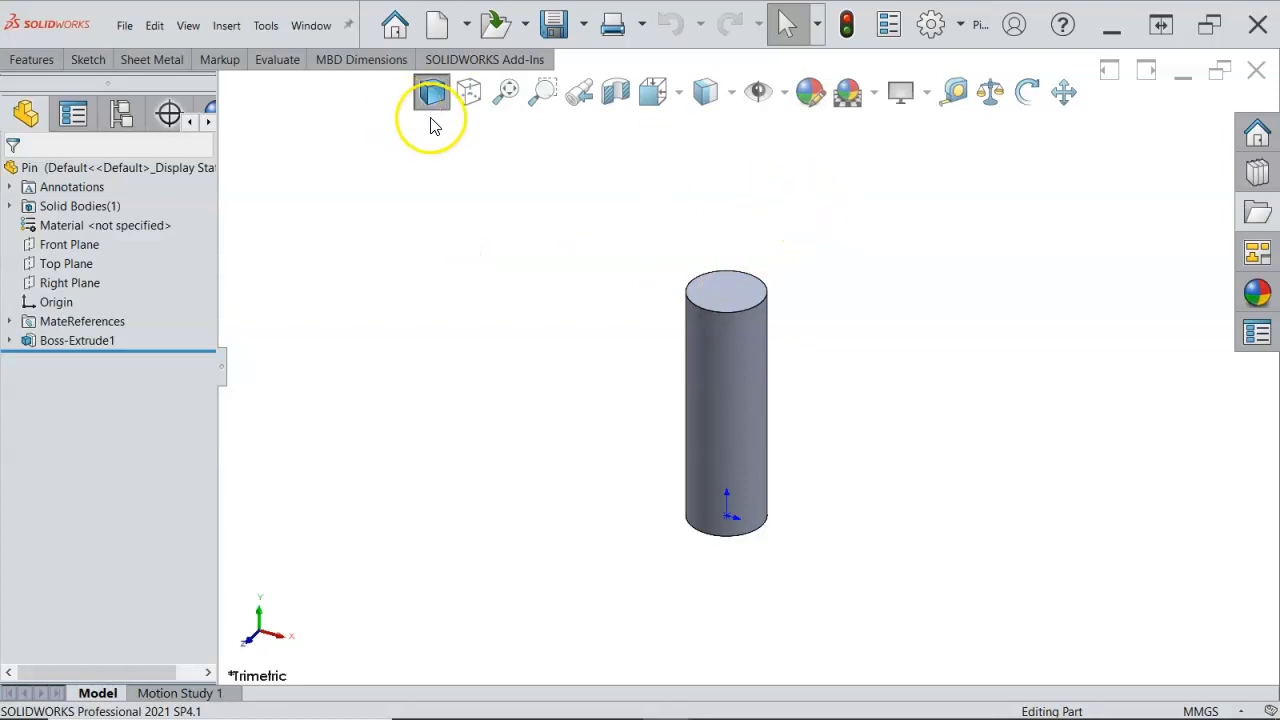
- Open the recent Support part and add a mate reference on the 5 mm hole's edge at the end of one leg, with Default type
{"action": "key", "text": "r"}
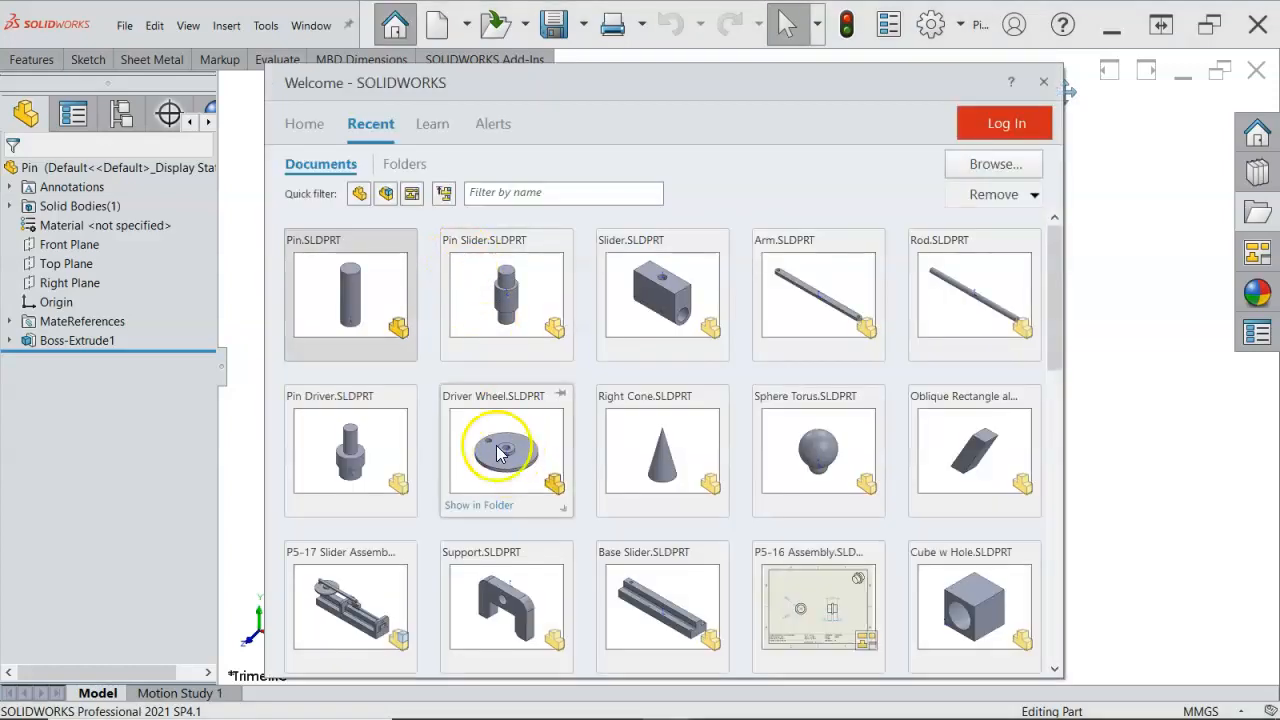
{"action": "left_click", "coordinate": [488, 603]}
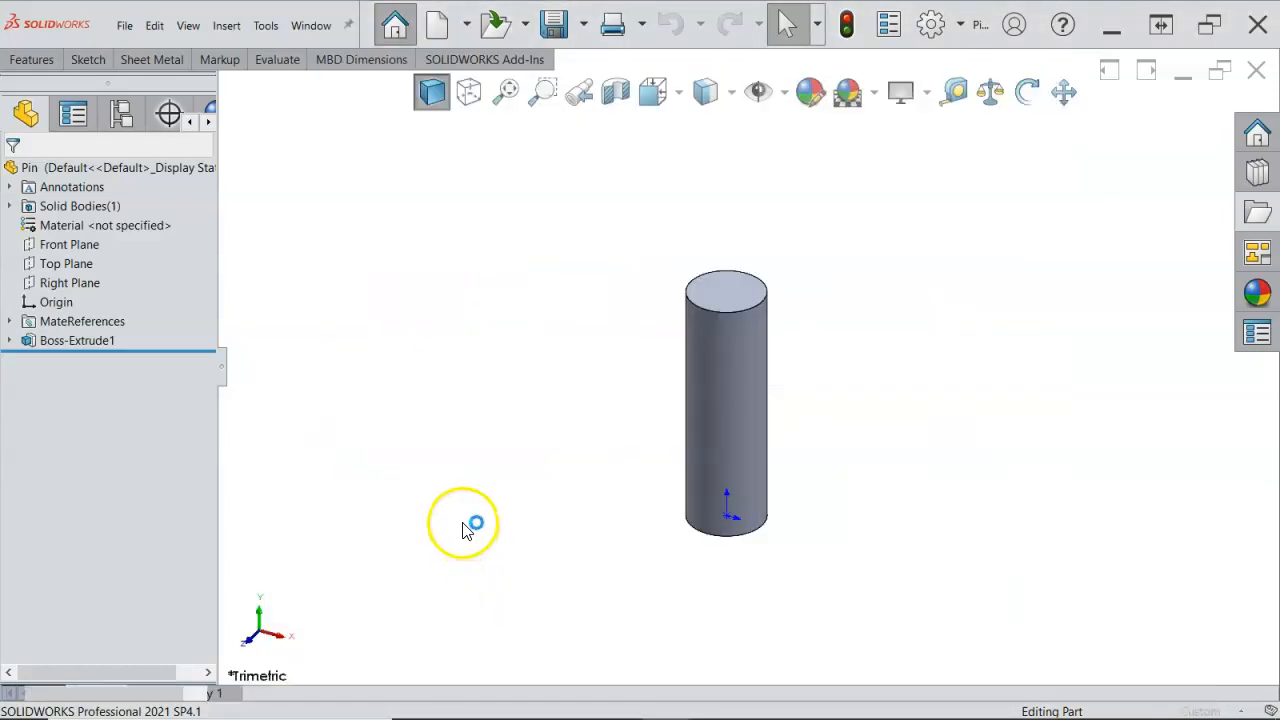
{"action": "middle_click_drag", "start_coordinate": [463, 523], "coordinate": [560, 318]}
{"action": "middle_click", "coordinate": [560, 316]}
{"action": "middle_click", "coordinate": [560, 316]}
{"action": "middle_click", "coordinate": [375, 498]}
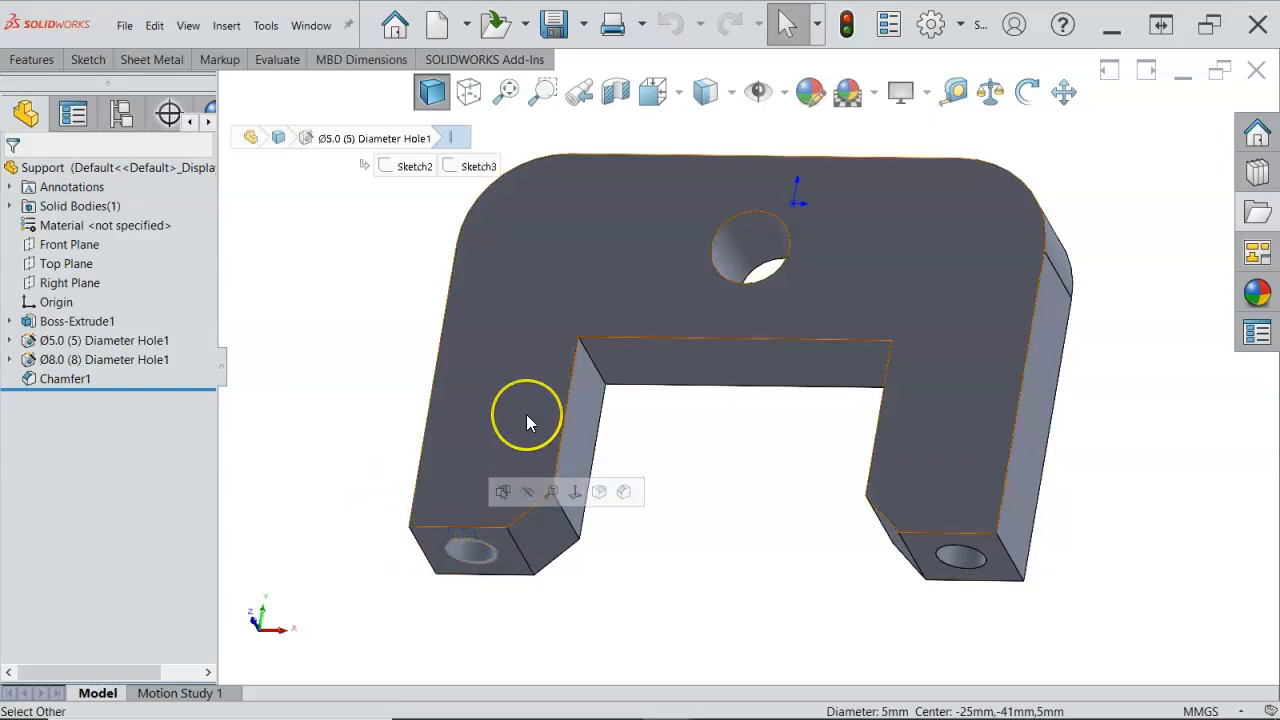
{"action": "key", "text": "s"}
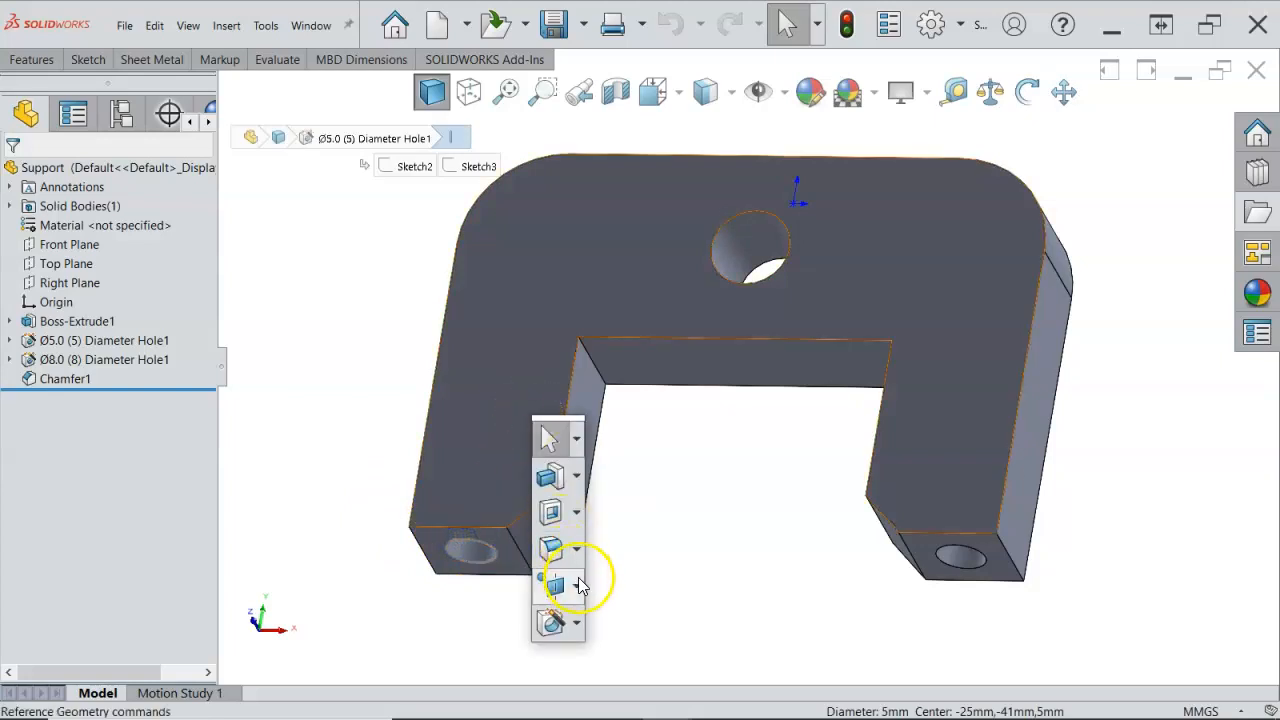
{"action": "left_click", "coordinate": [581, 590]}
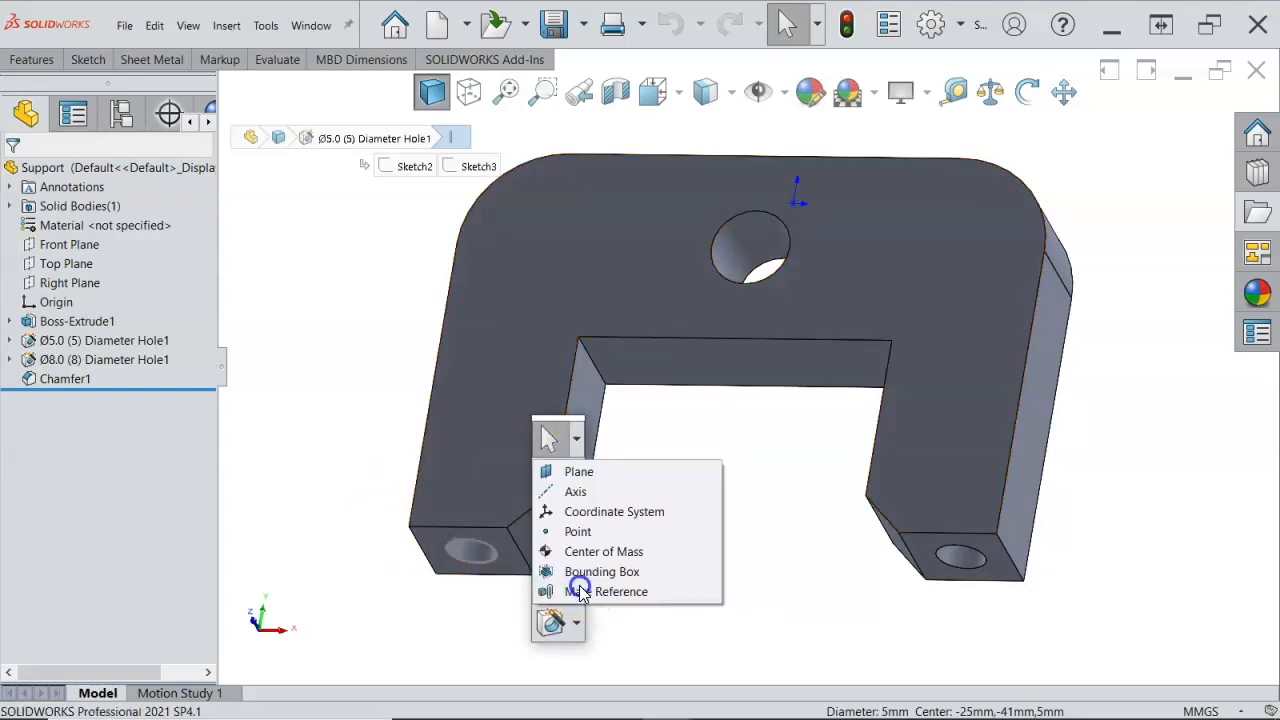
{"action": "left_click", "coordinate": [603, 592]}
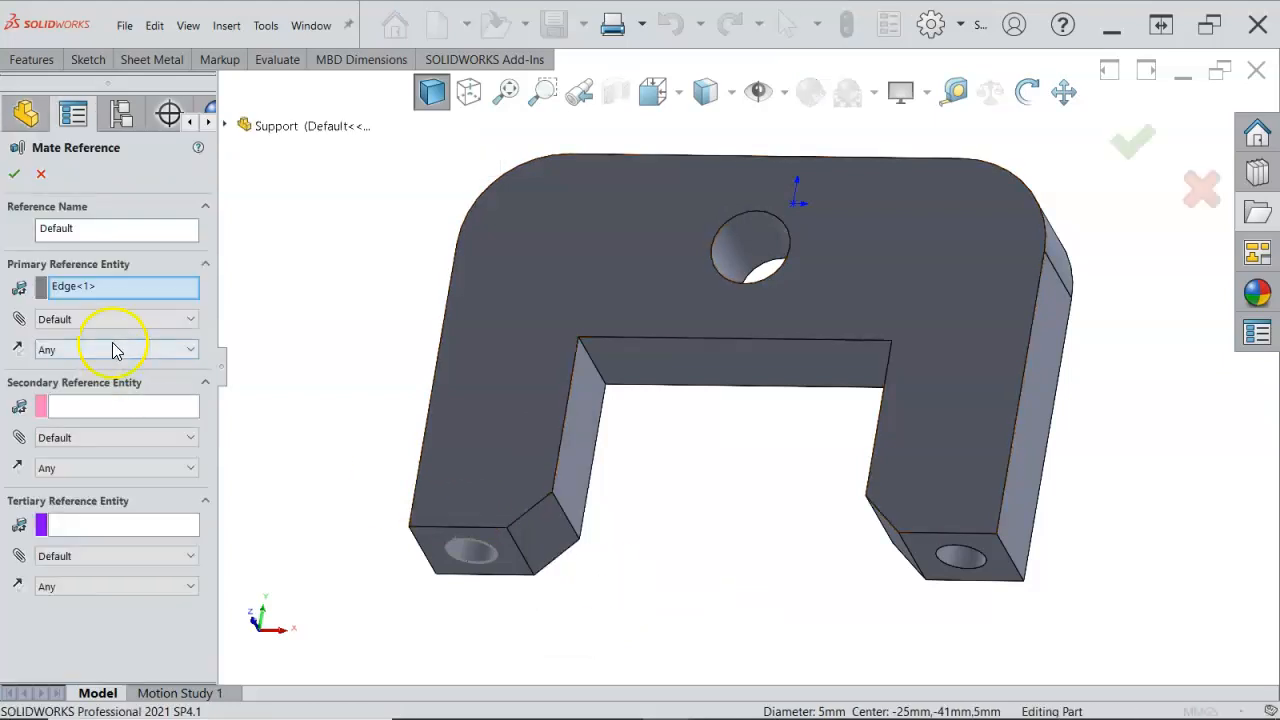
{"action": "left_click", "coordinate": [120, 325]}
{"action": "left_click", "coordinate": [117, 316]}
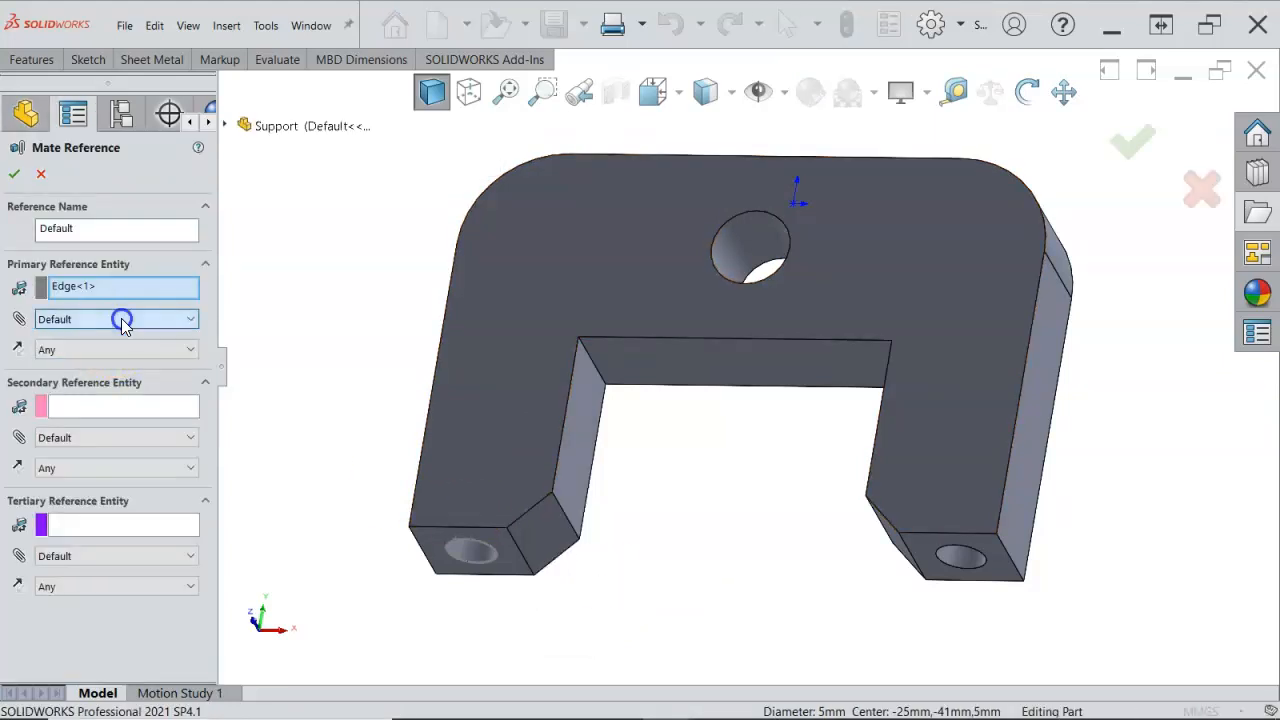
{"action": "left_click", "coordinate": [14, 173]}
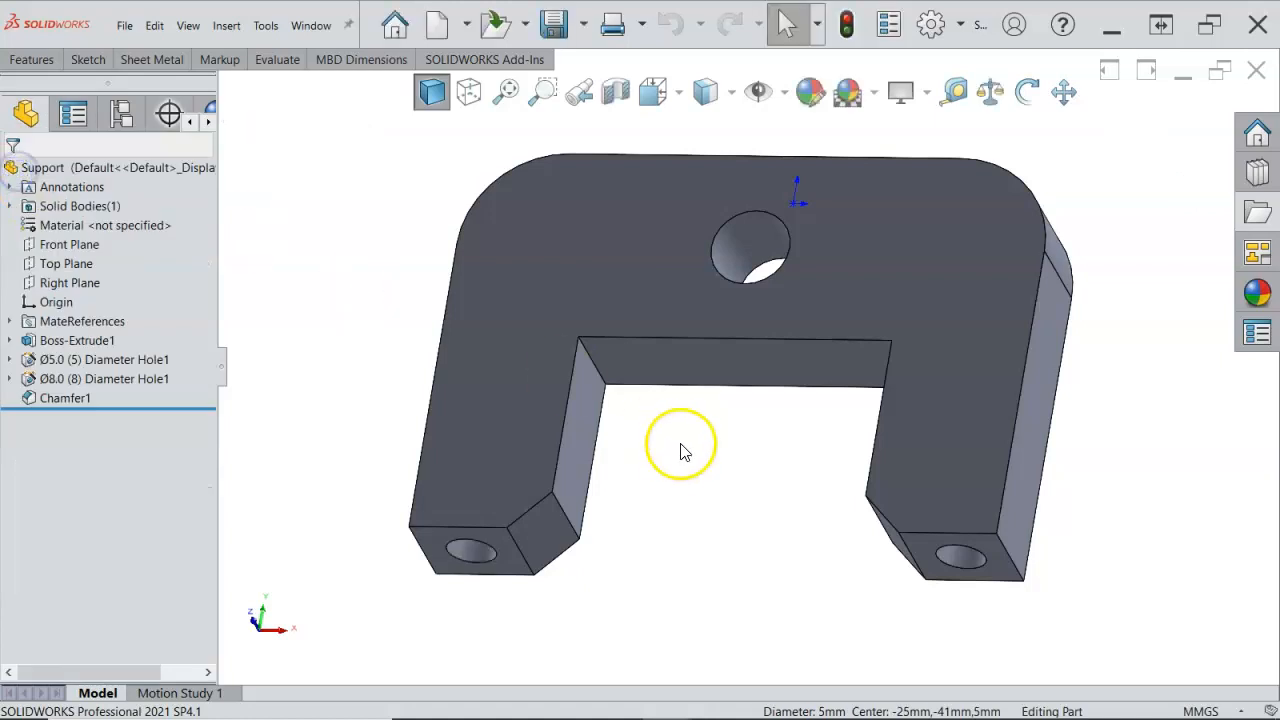
- Return the Support to the isometric view and check which part documents are open
{"action": "key", "text": "ctrl+7"}
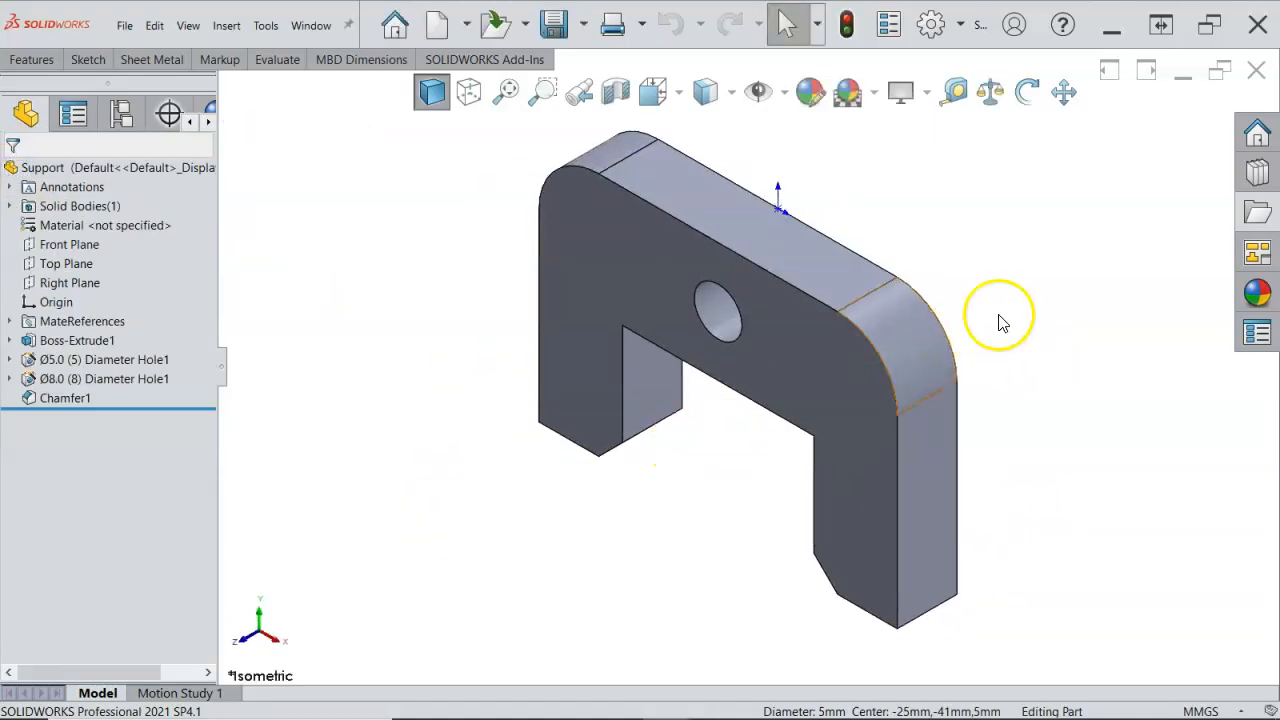
{"action": "left_click", "coordinate": [311, 32]}
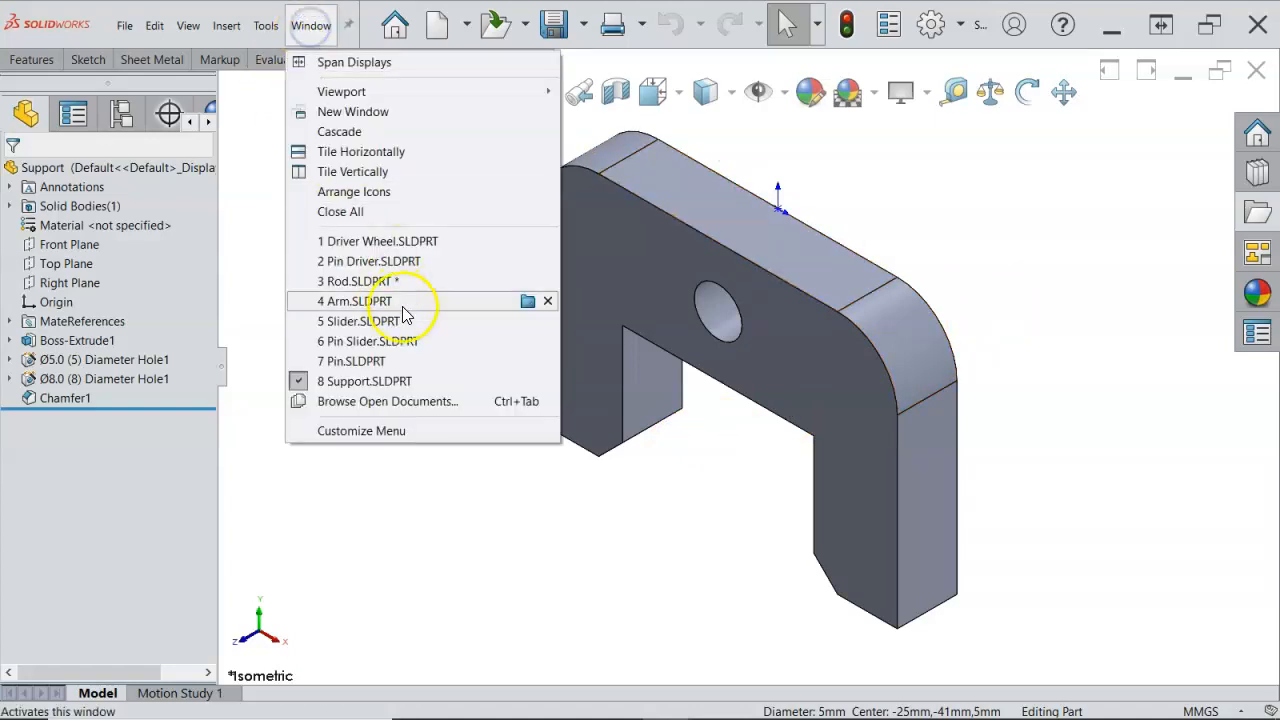
{"action": "mouse_move", "coordinate": [400, 302]}
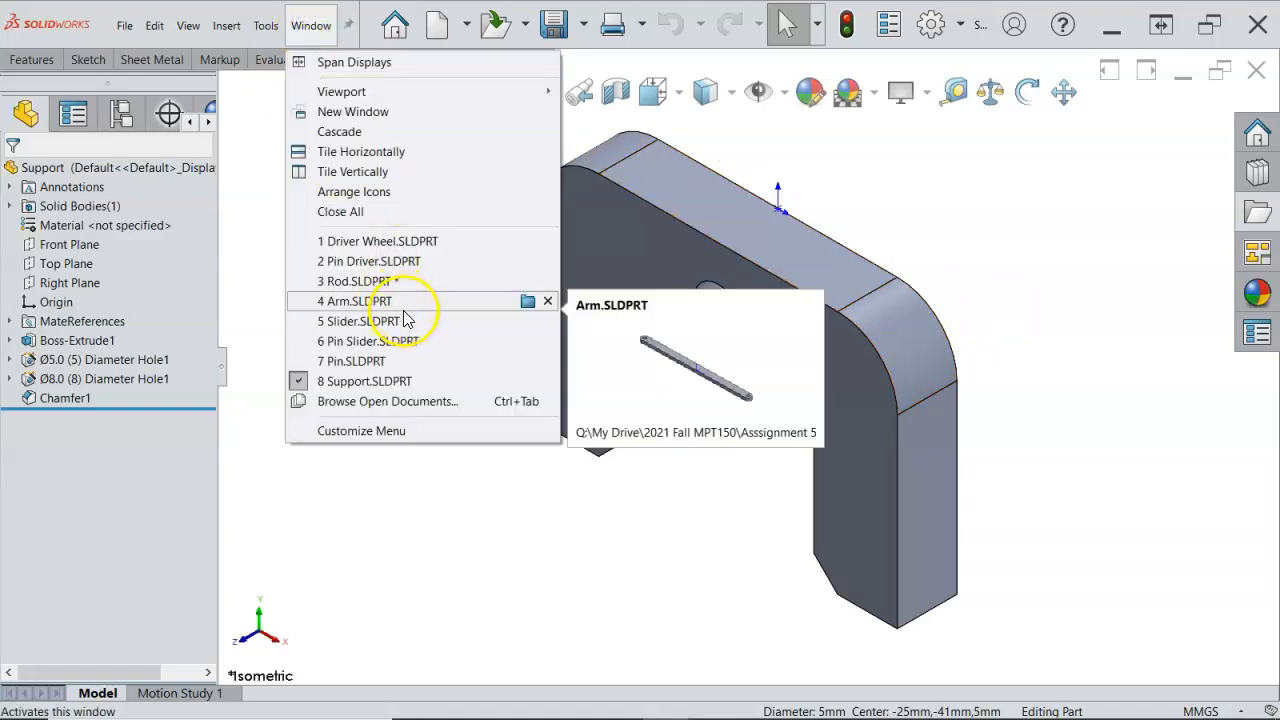
{"action": "left_click", "coordinate": [236, 228]}
{"action": "left_click", "coordinate": [437, 25]}
{"action": "left_click", "coordinate": [340, 176]}
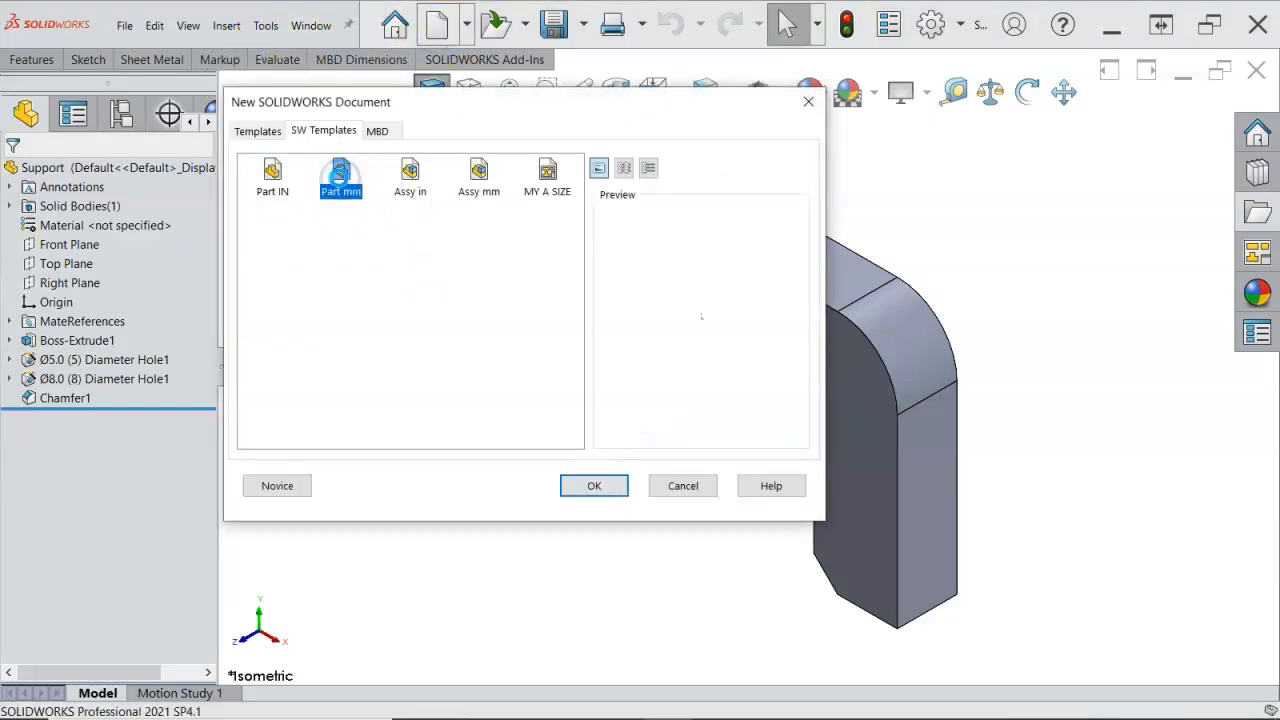
{"action": "double_click", "coordinate": [340, 176]}
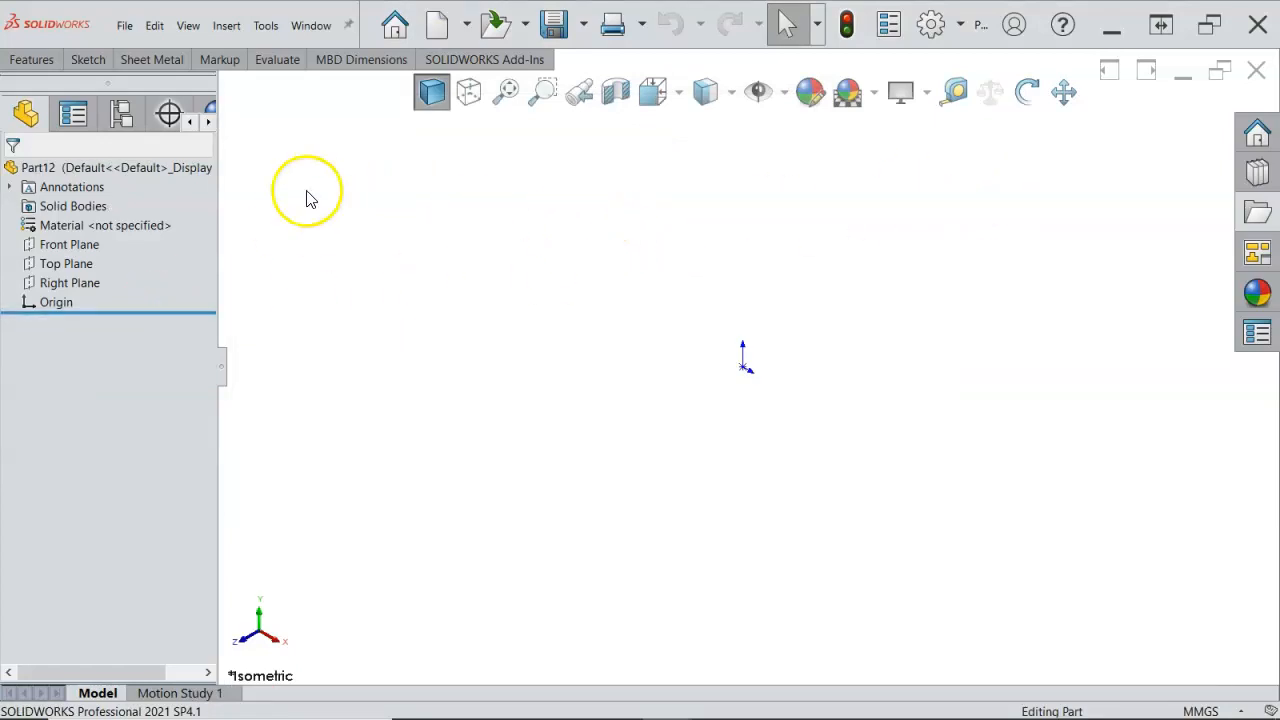
{"action": "left_click", "coordinate": [226, 25]}
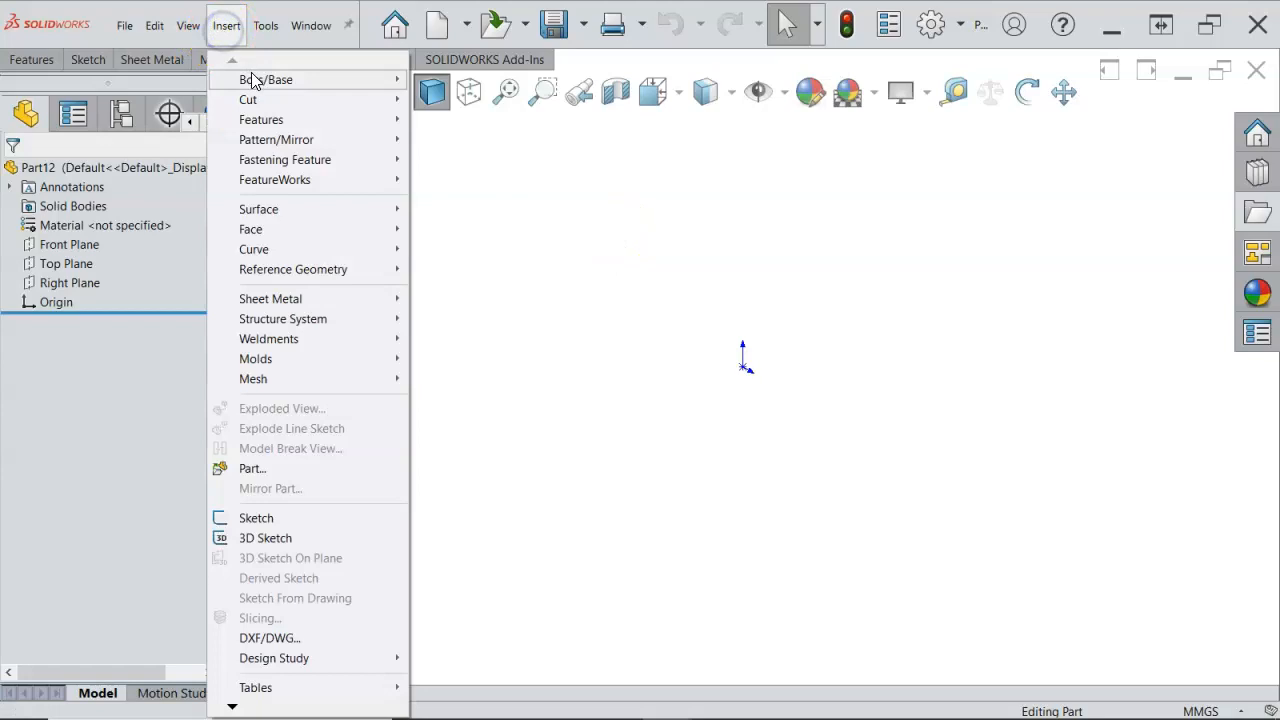
{"action": "left_click", "coordinate": [910, 263]}
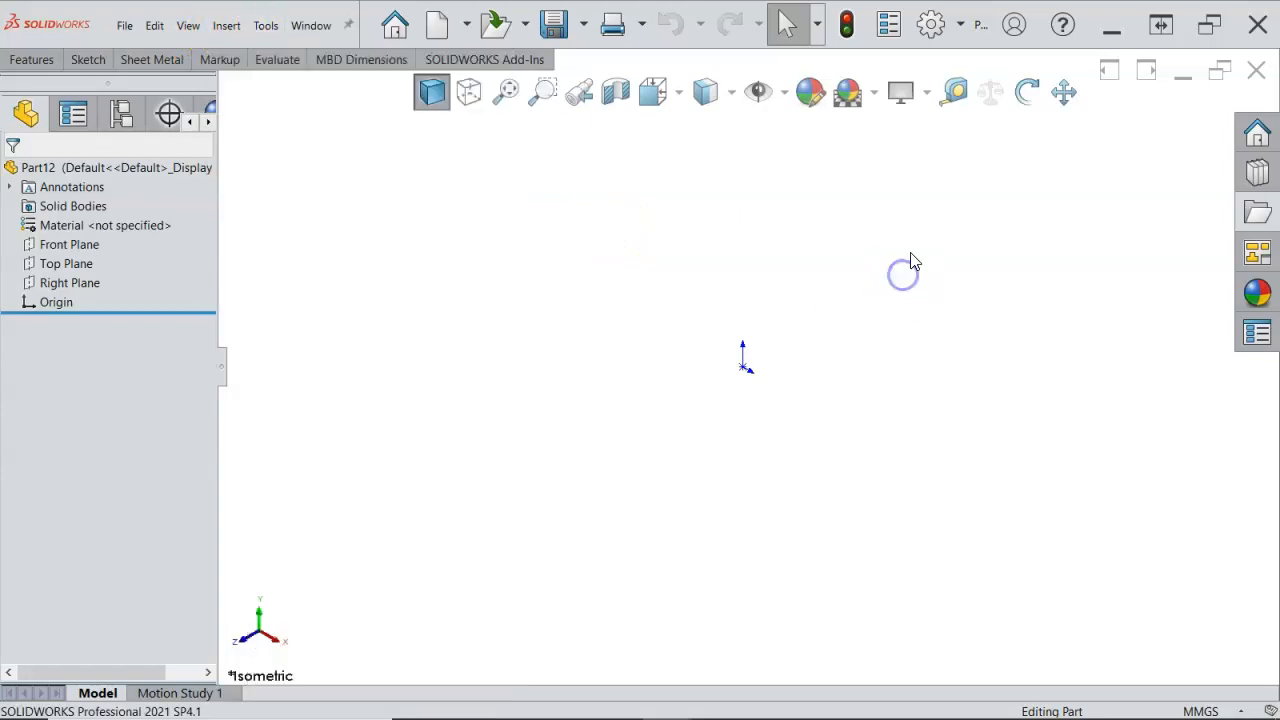
{"action": "left_click", "coordinate": [1257, 76]}
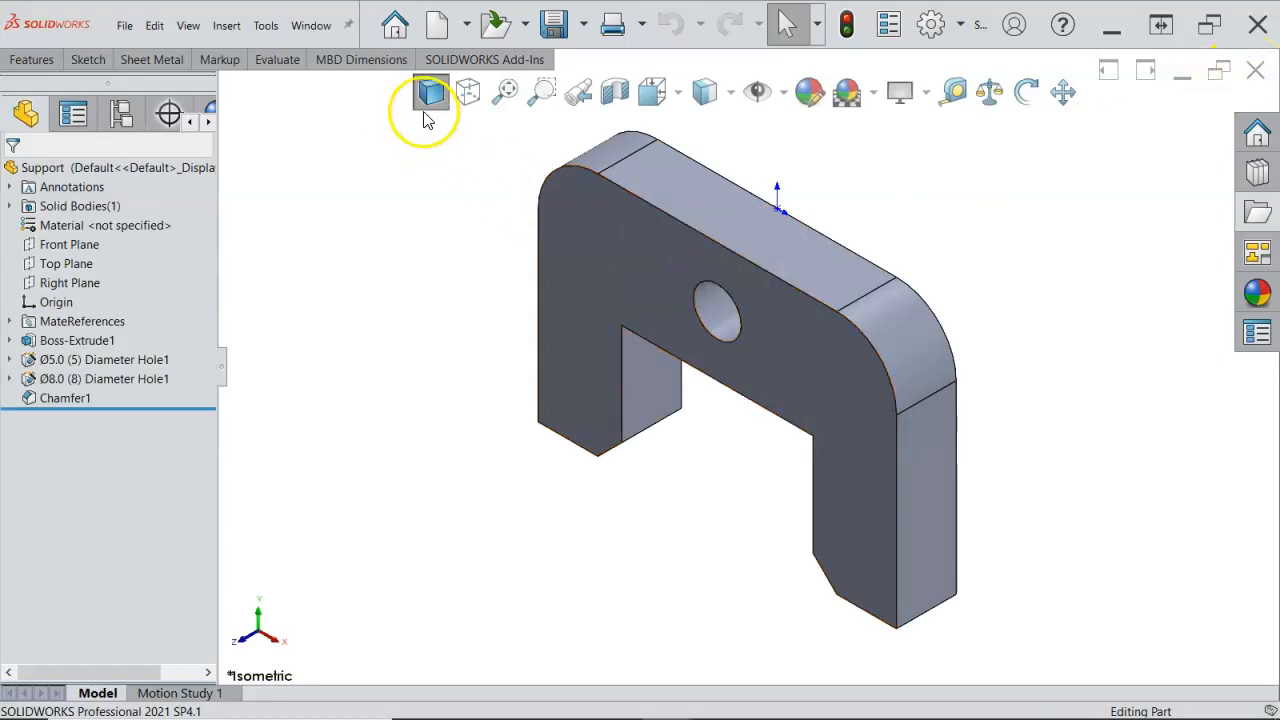
- Create a new assembly document from the Assy mm template
{"action": "left_click", "coordinate": [226, 25]}
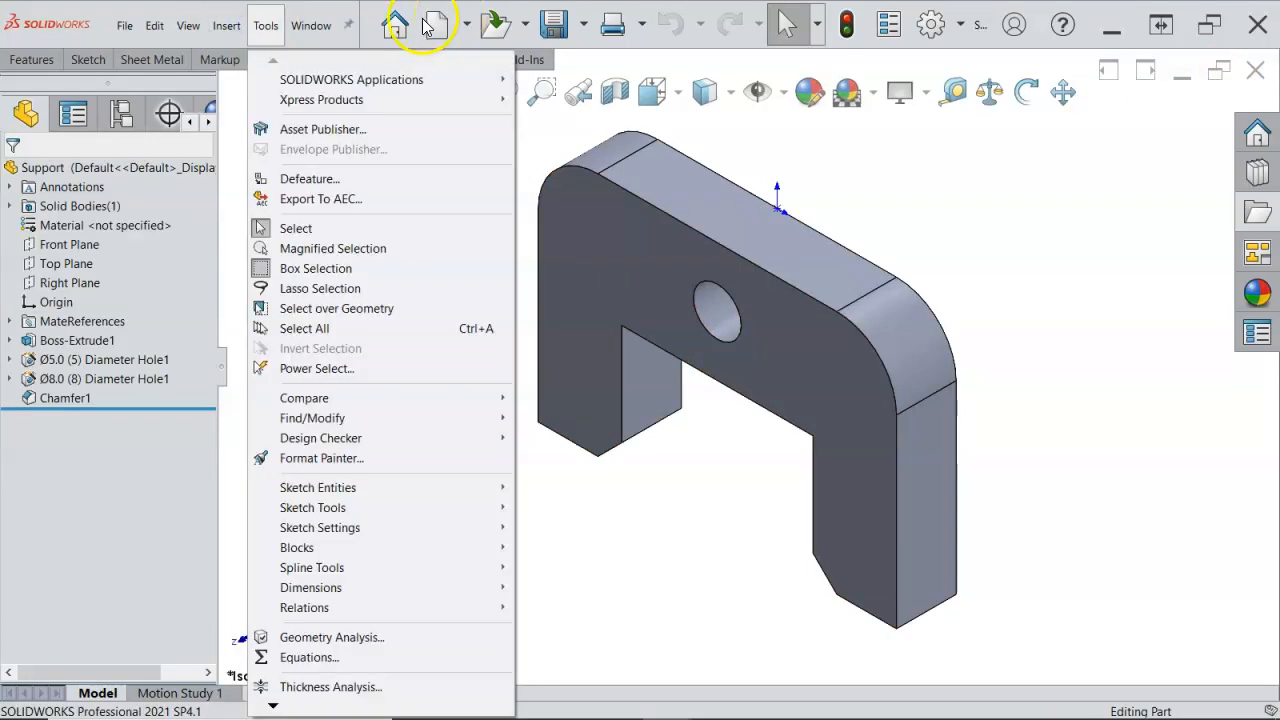
{"action": "left_click", "coordinate": [428, 24]}
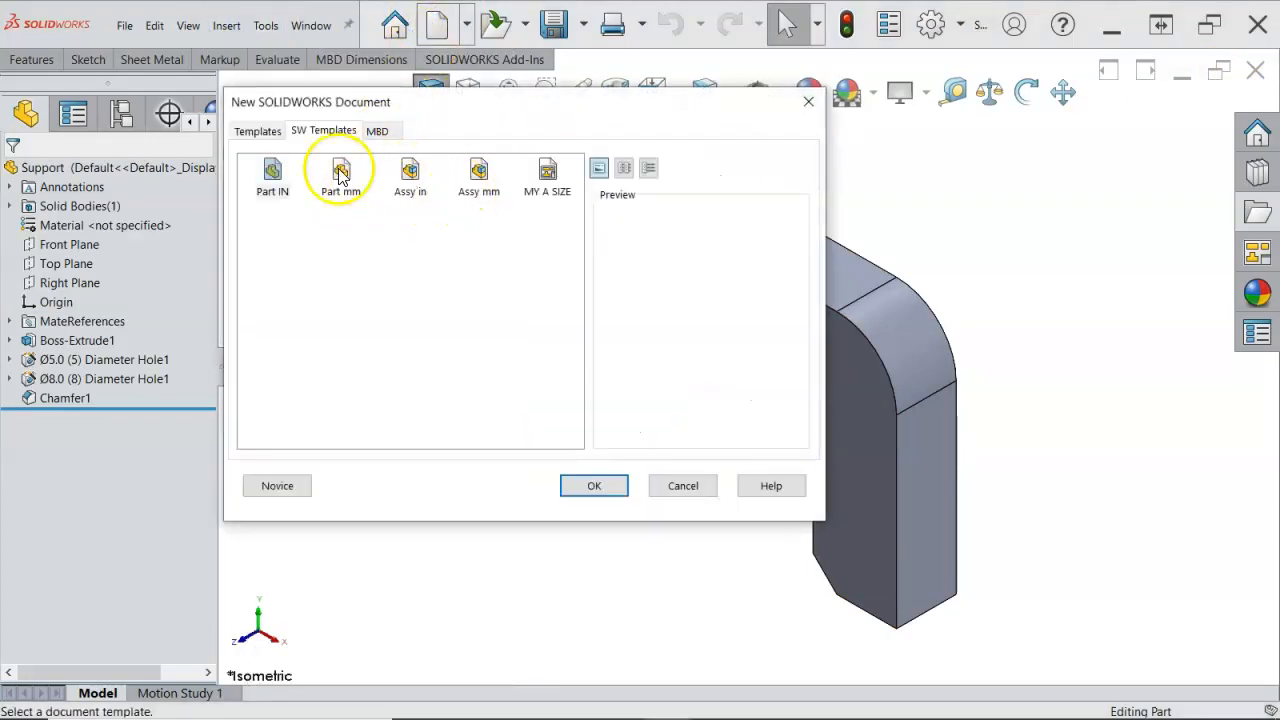
{"action": "double_click", "coordinate": [479, 175]}
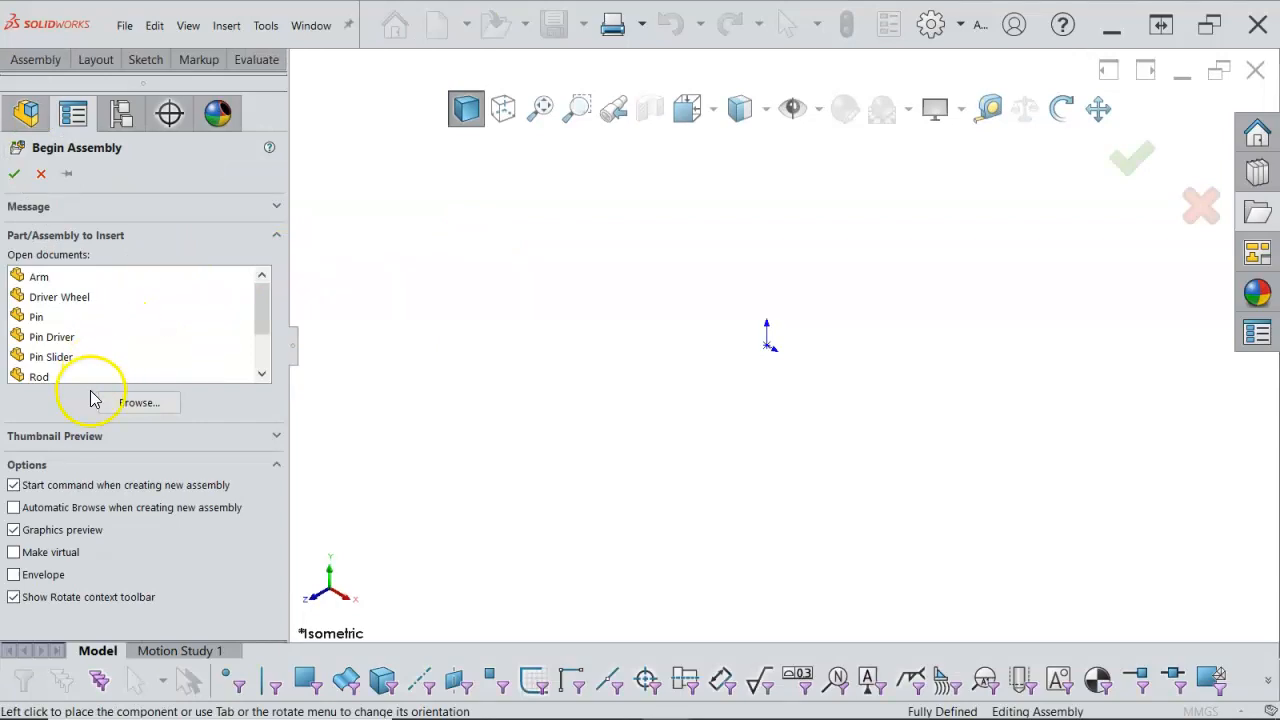
- Insert Base Slider.SLDPRT from the Asssignment 5 folder as the first component, fixed at the assembly origin
{"action": "mouse_move", "coordinate": [257, 317]}
{"action": "left_mouse_down"}
{"action": "mouse_move", "coordinate": [257, 352]}
{"action": "mouse_move", "coordinate": [251, 300]}
{"action": "left_mouse_up"}
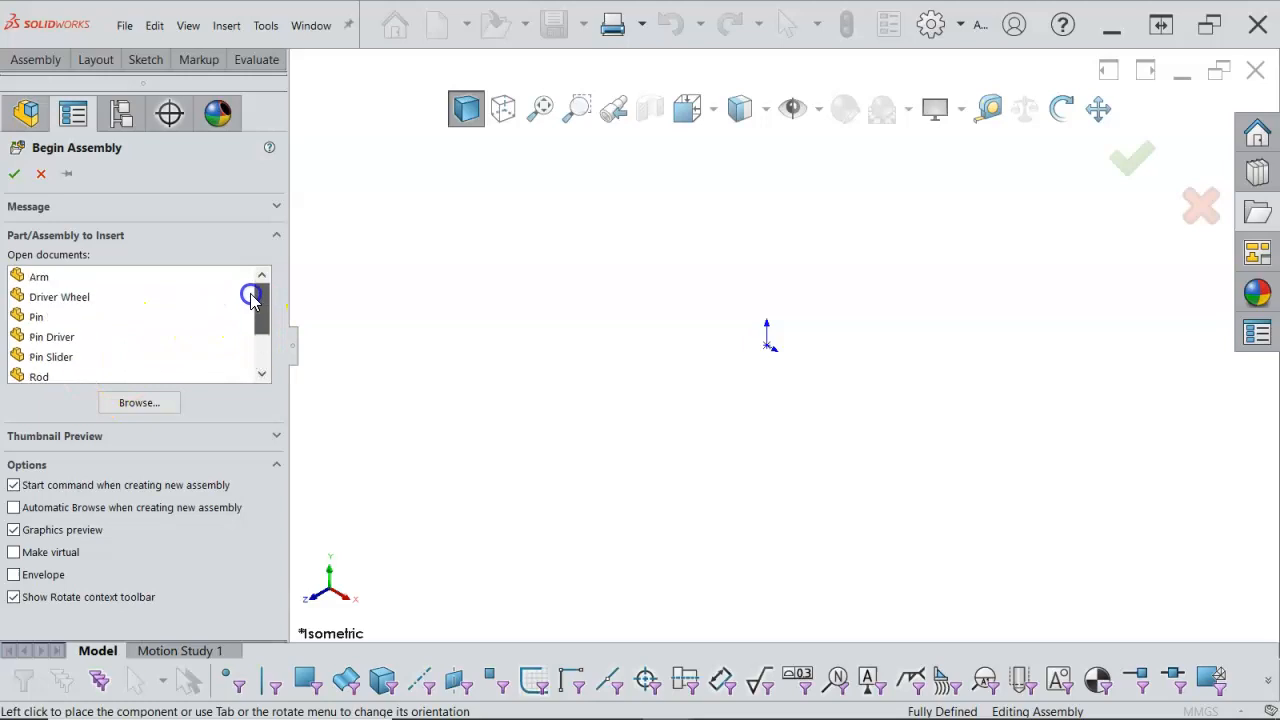
{"action": "left_click", "coordinate": [136, 402]}
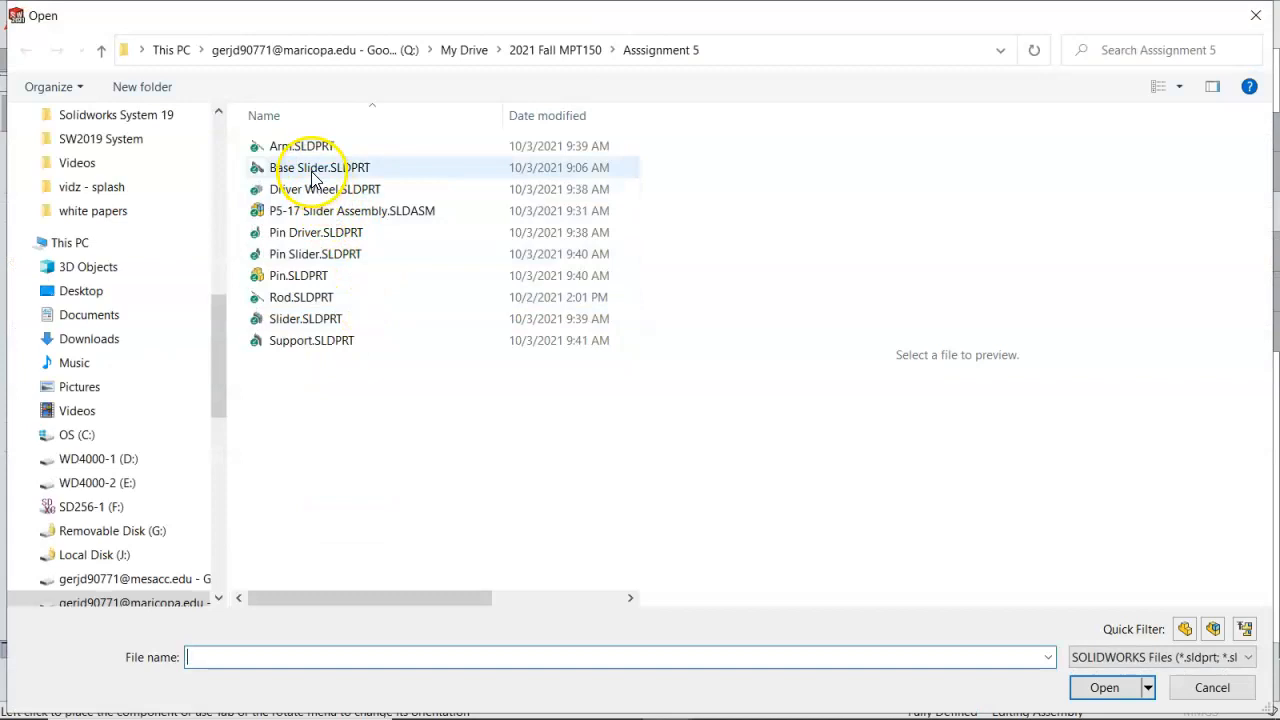
{"action": "left_click", "coordinate": [330, 170]}
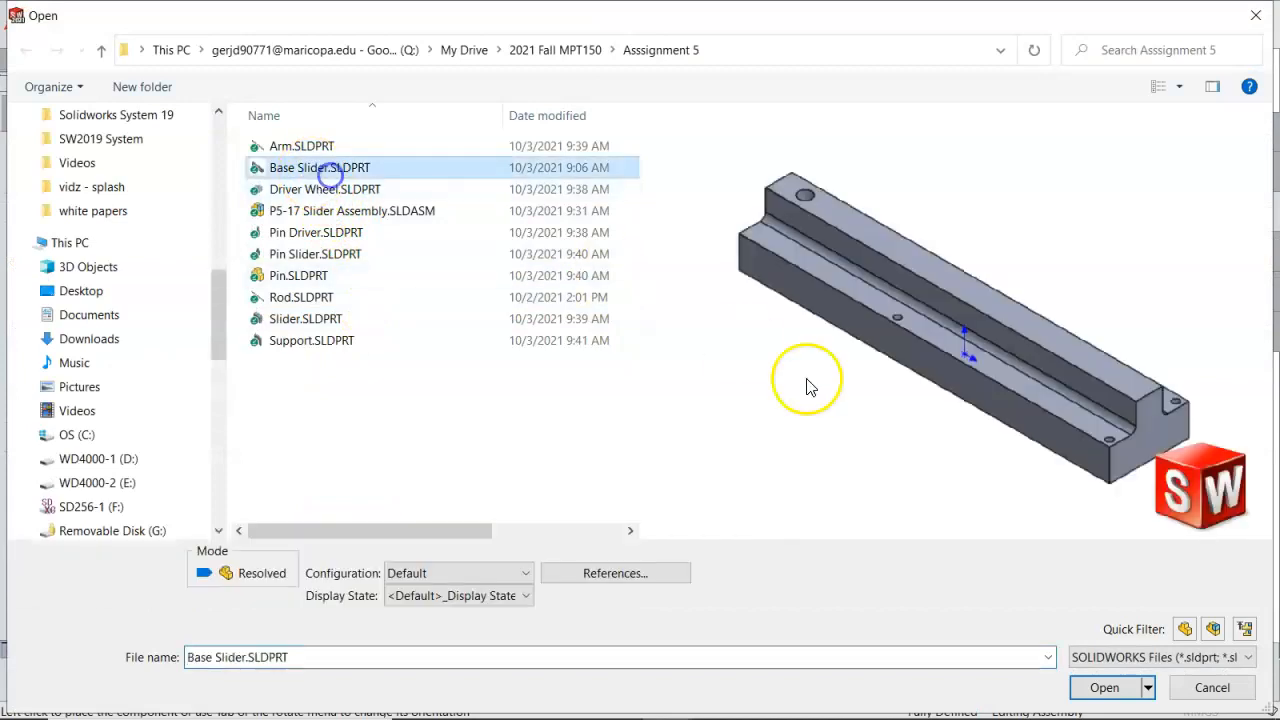
{"action": "left_click", "coordinate": [1104, 687]}
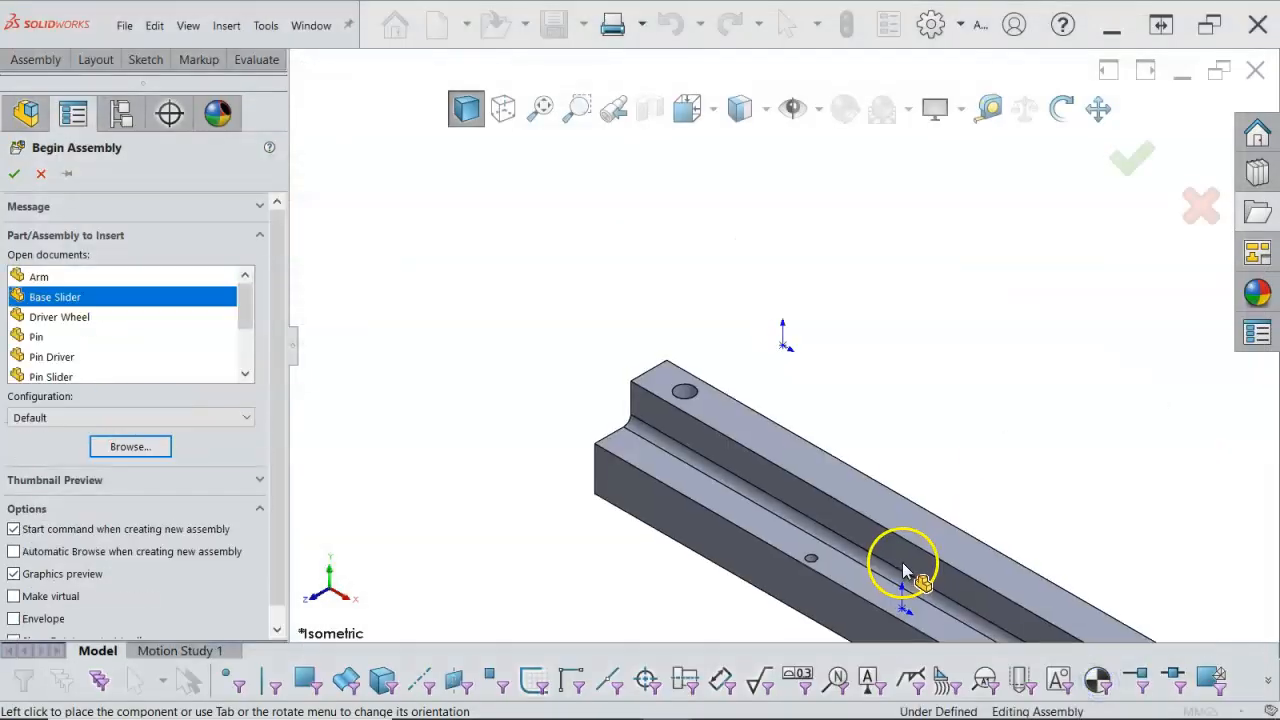
{"action": "left_click", "coordinate": [14, 173]}
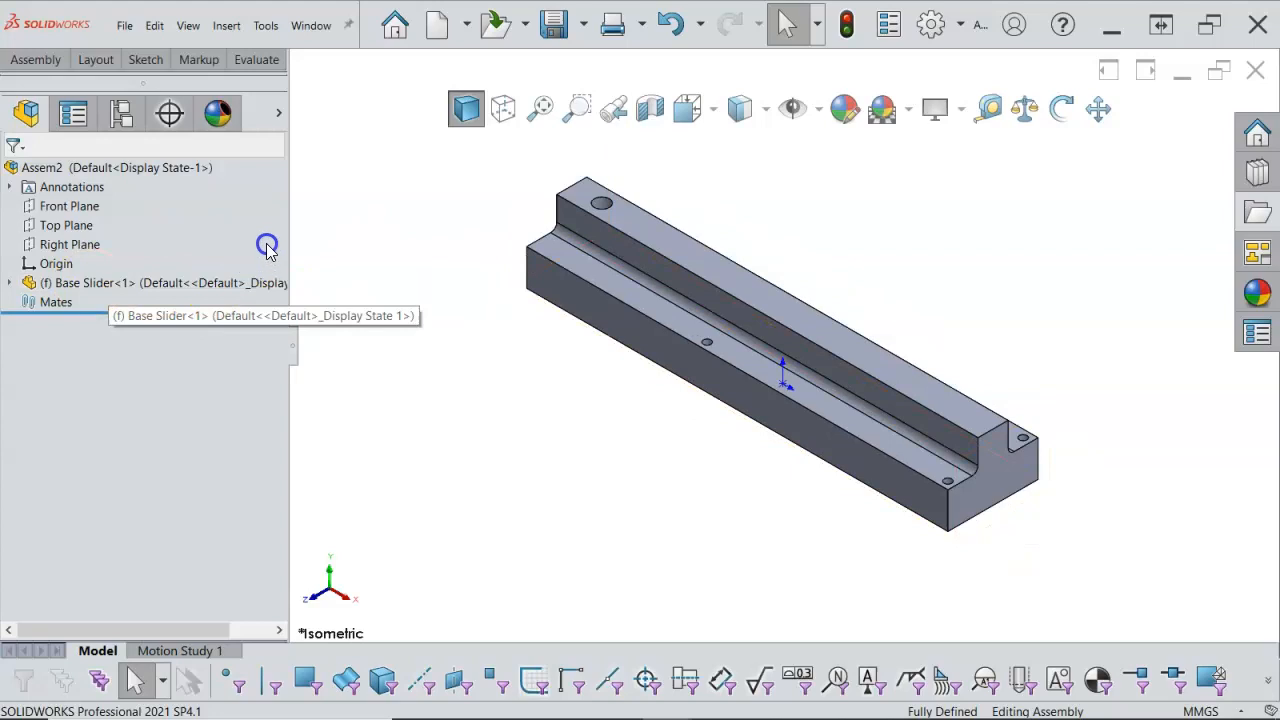
- Insert the Pin Slider component with its thumbnail preview shown and snap it into the large hole at the Base Slider's raised end
{"action": "scroll", "coordinate": [629, 220], "scroll_direction": "down", "scroll_amount": 2}
{"action": "scroll", "coordinate": [666, 211], "scroll_direction": "up", "scroll_amount": 3}
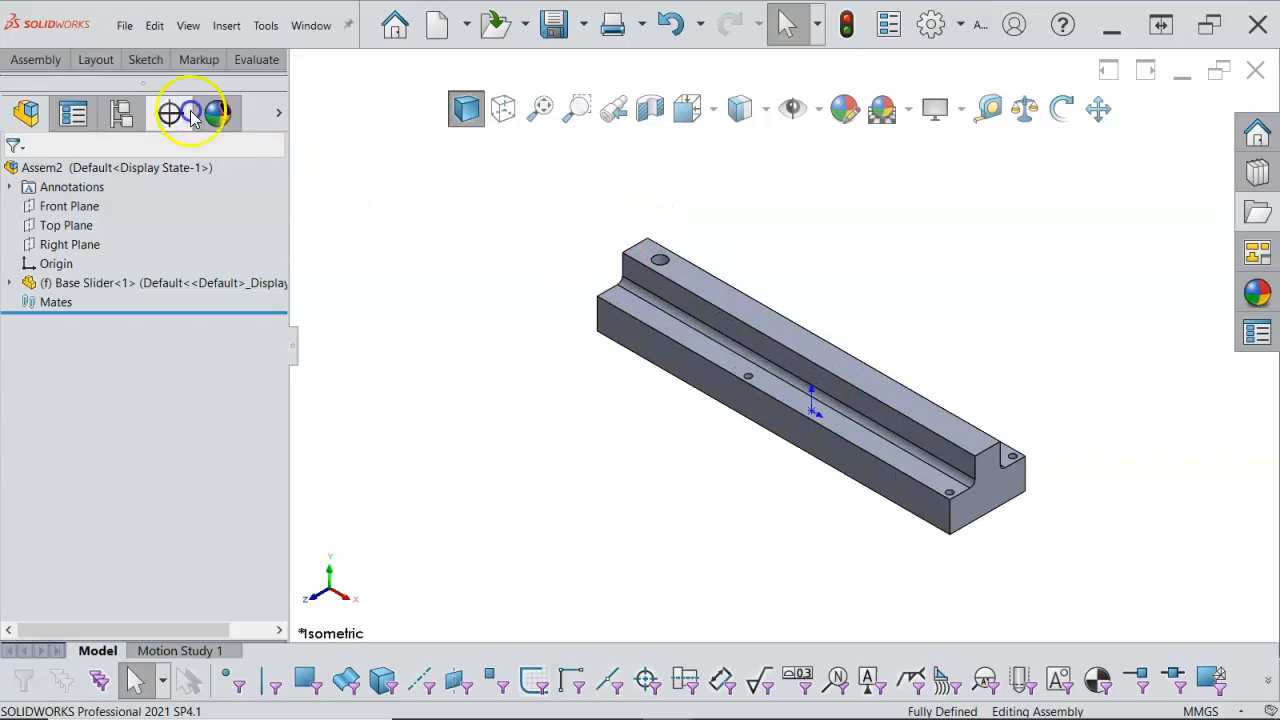
{"action": "left_click", "coordinate": [40, 59]}
{"action": "left_click", "coordinate": [128, 117]}
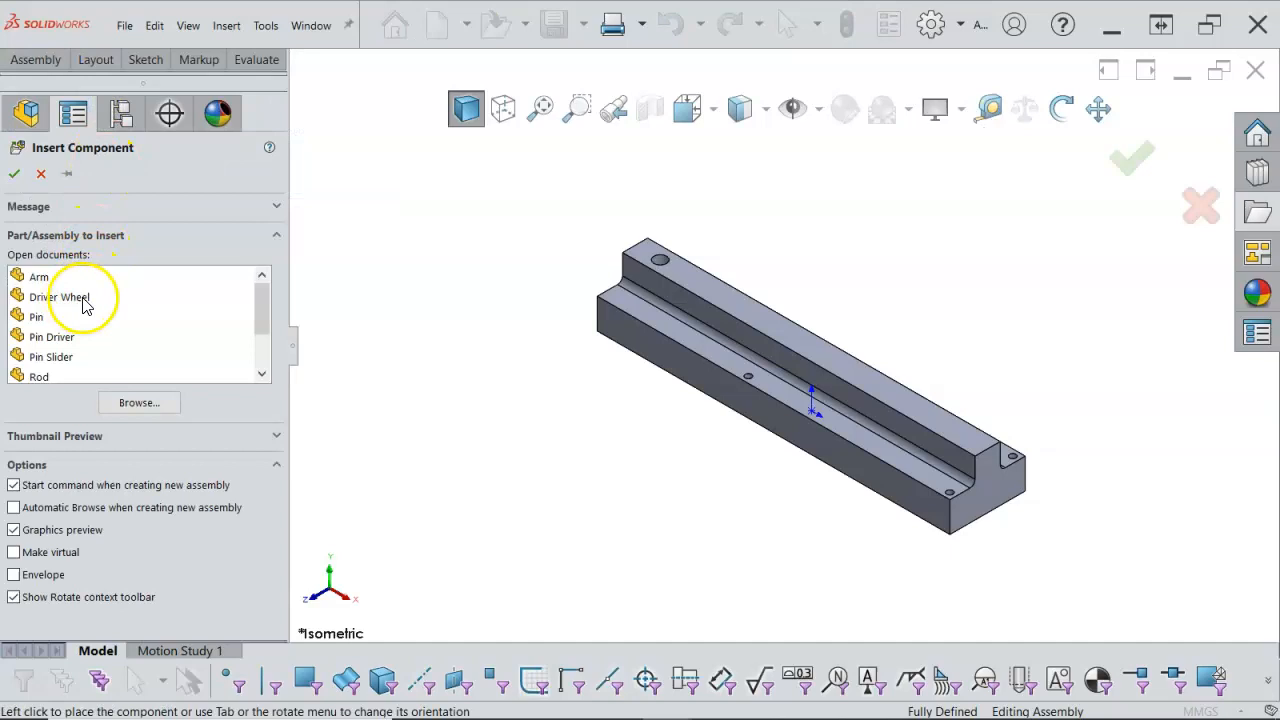
{"action": "left_click", "coordinate": [64, 340]}
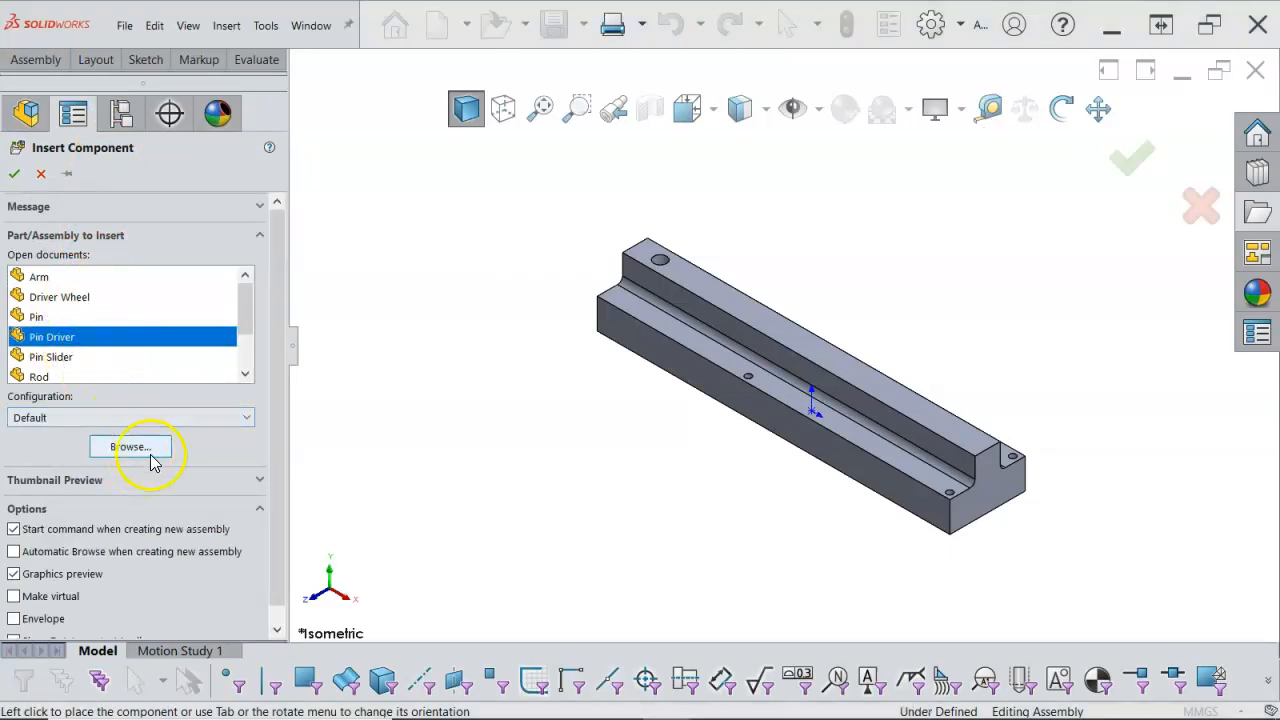
{"action": "left_click", "coordinate": [262, 483]}
{"action": "mouse_move", "coordinate": [277, 443]}
{"action": "left_mouse_down"}
{"action": "mouse_move", "coordinate": [270, 530]}
{"action": "mouse_move", "coordinate": [277, 429]}
{"action": "left_mouse_up"}
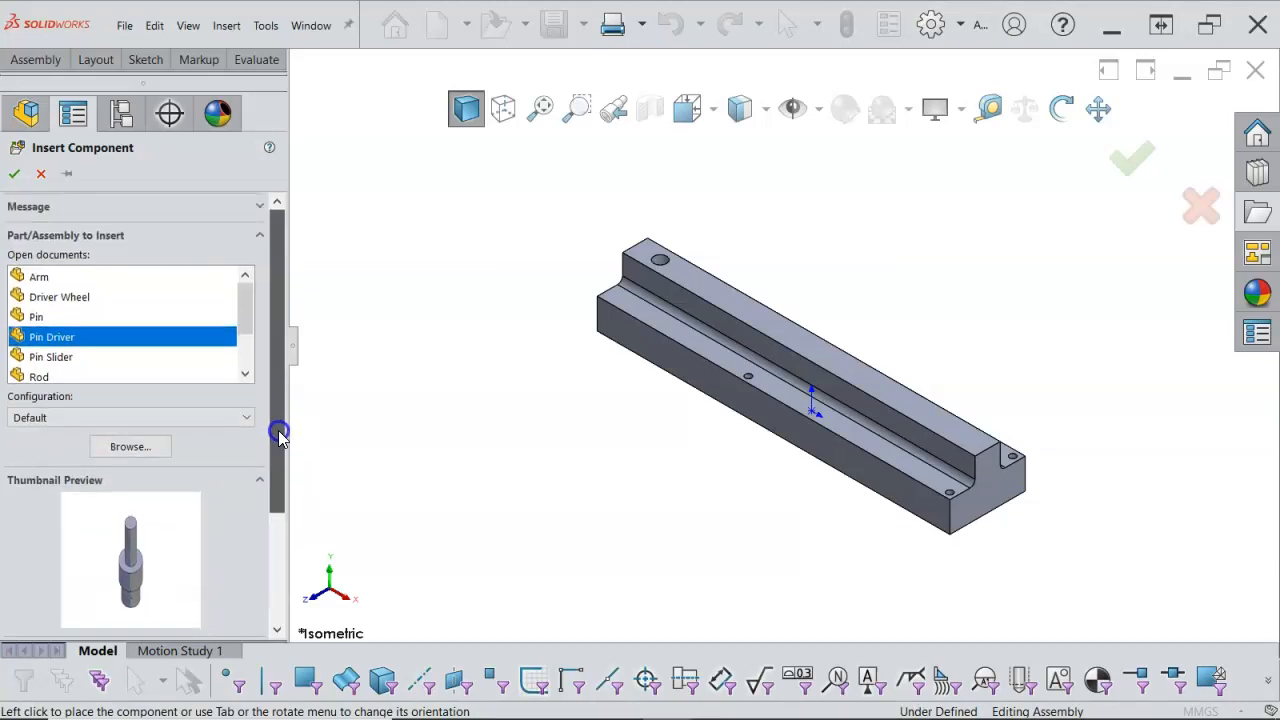
{"action": "left_click", "coordinate": [60, 360]}
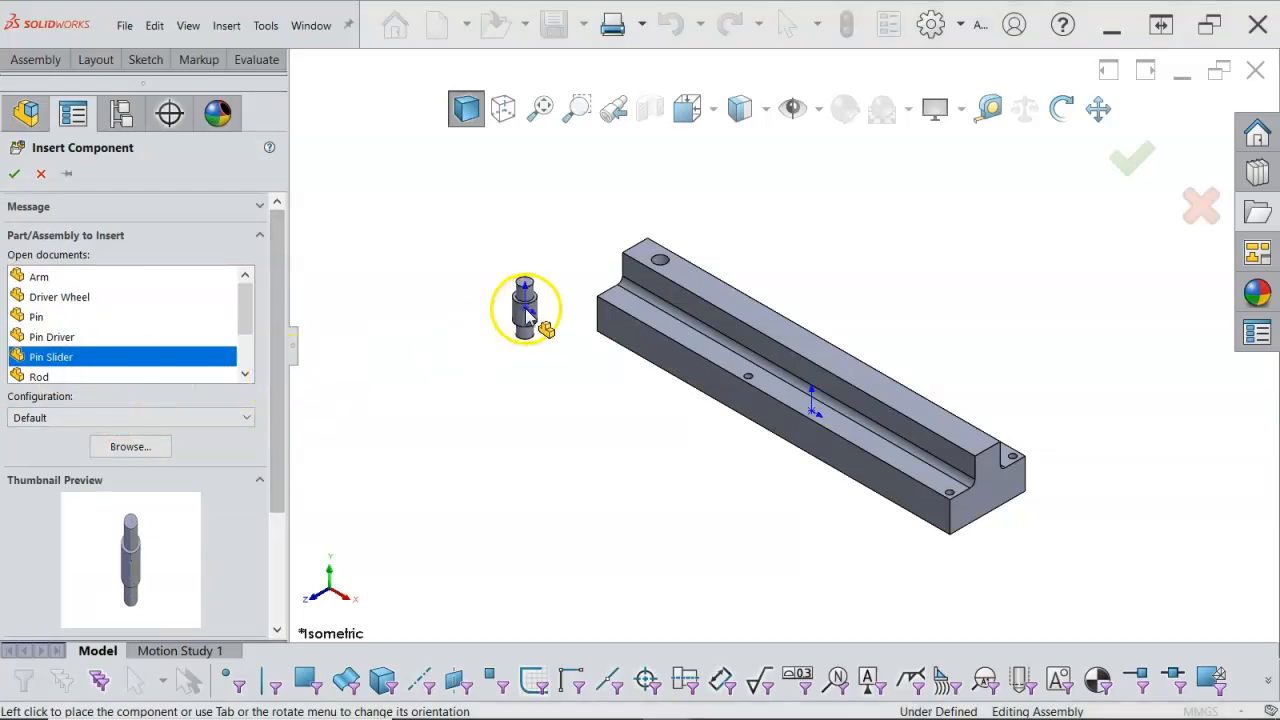
{"action": "scroll", "coordinate": [628, 272], "scroll_direction": "down", "scroll_amount": 5}
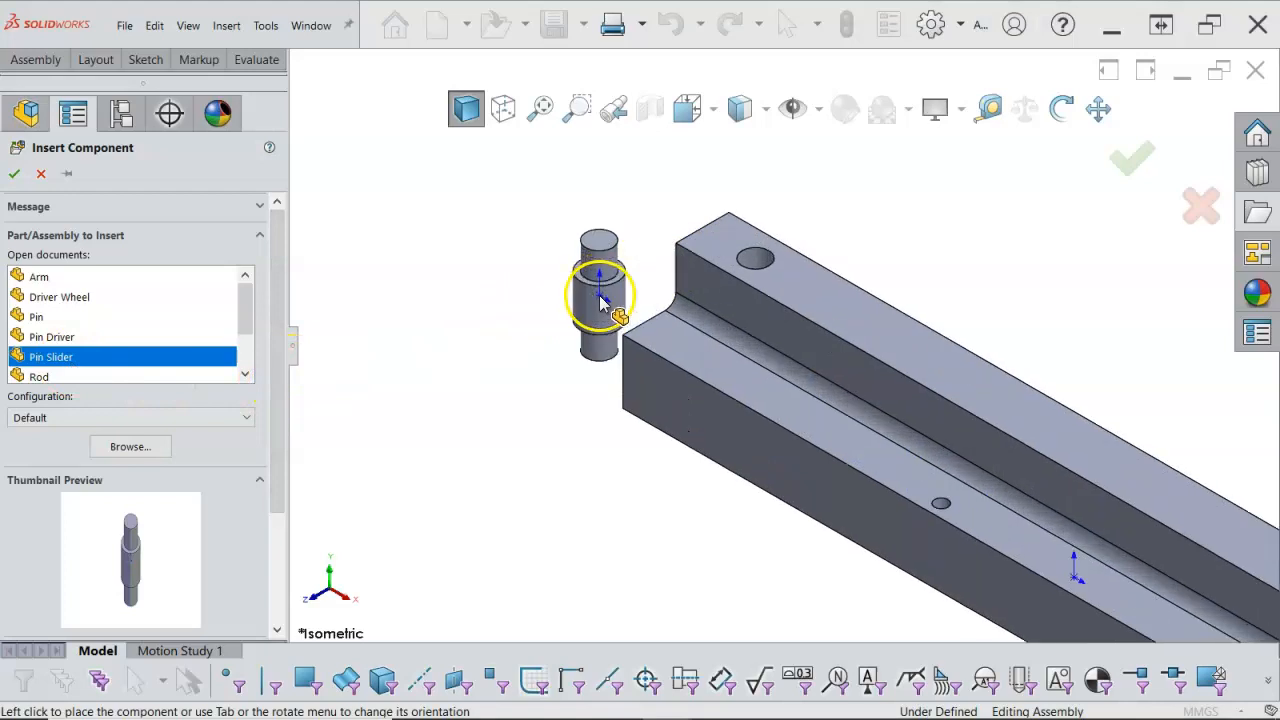
{"action": "left_click", "coordinate": [770, 270]}
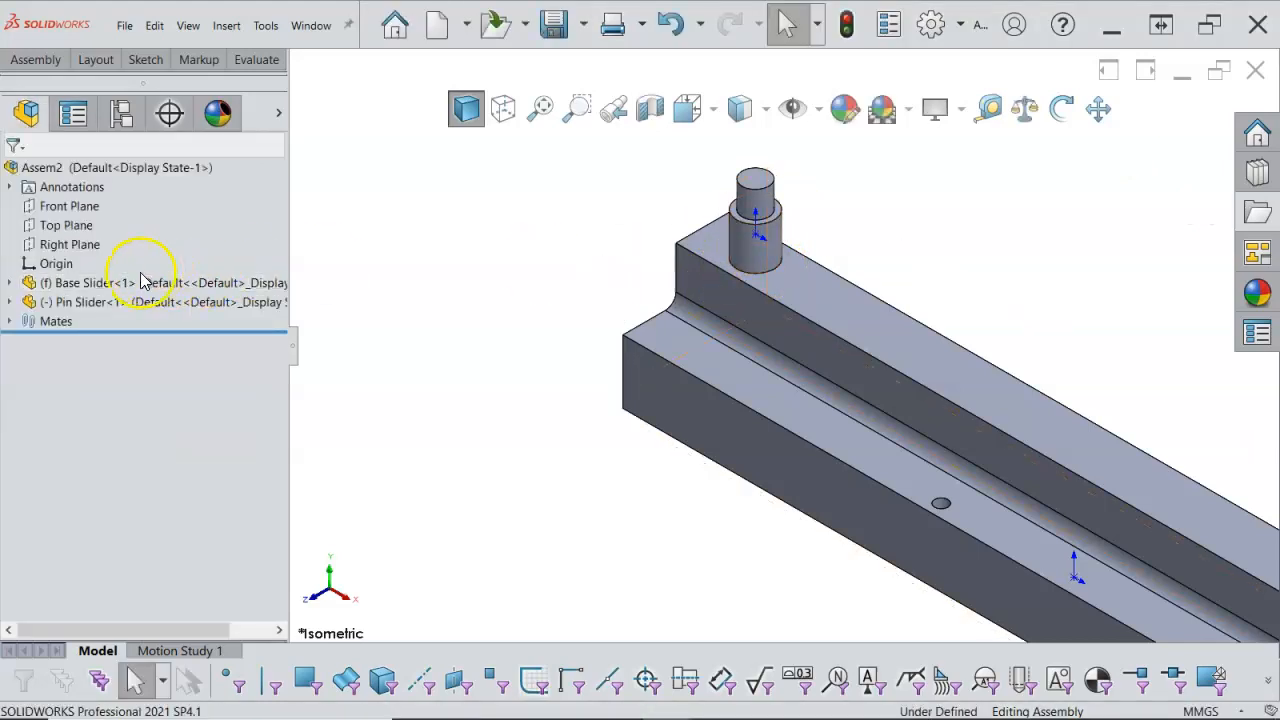
- Lock the rotation of the concentric mate between the Pin Slider and the Base Slider
{"action": "left_click", "coordinate": [11, 302]}
{"action": "left_click", "coordinate": [29, 321]}
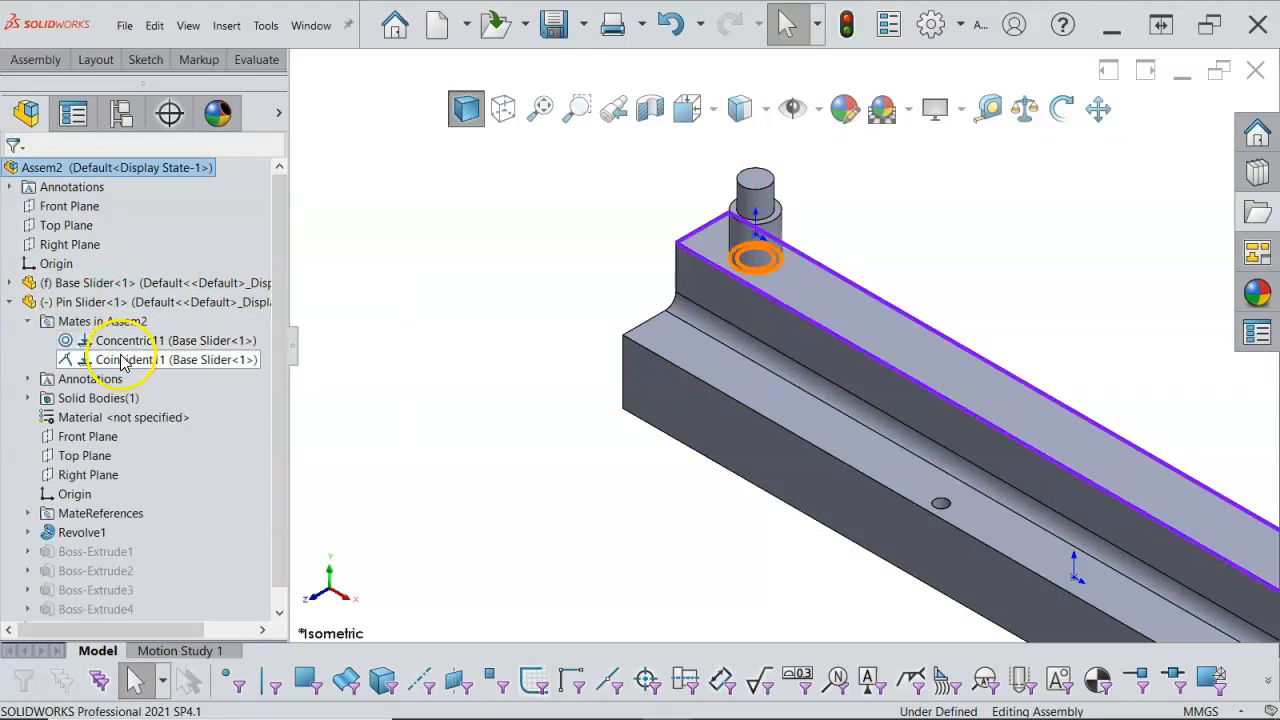
{"action": "right_click", "coordinate": [118, 341]}
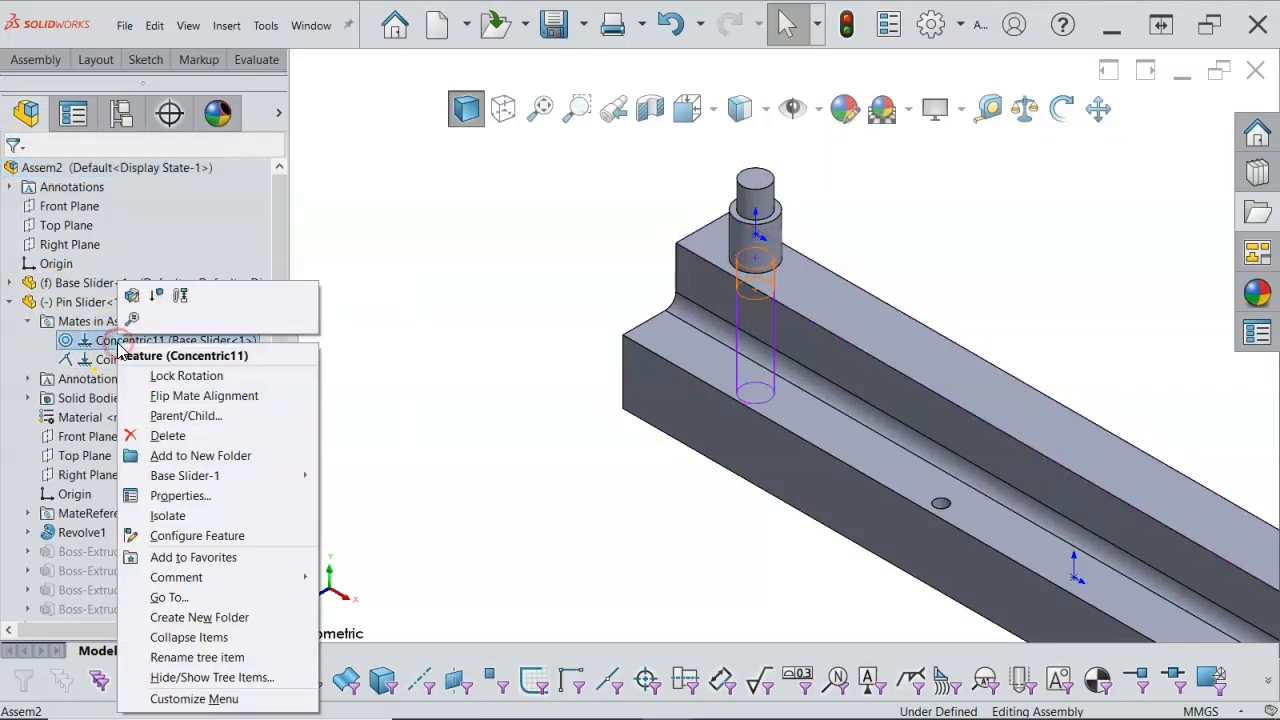
{"action": "left_click", "coordinate": [168, 375]}
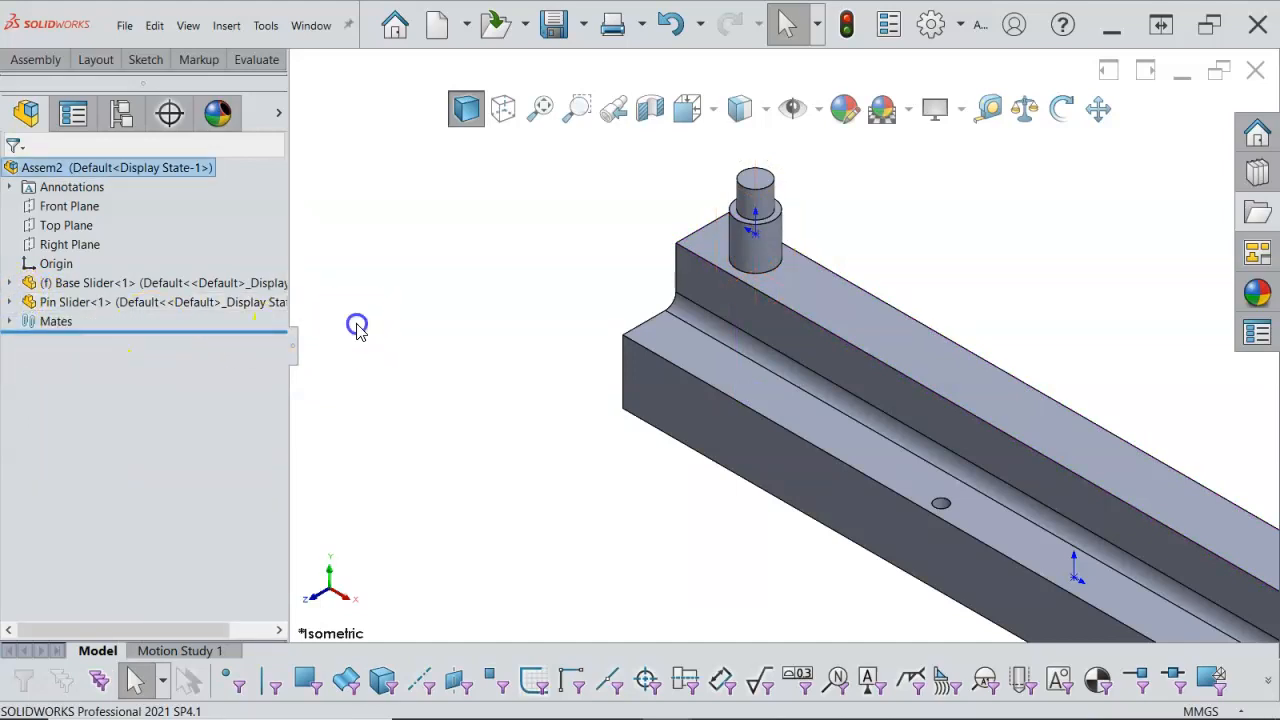
- Hide the origins in the assembly's graphics area
{"action": "key", "text": "z"}
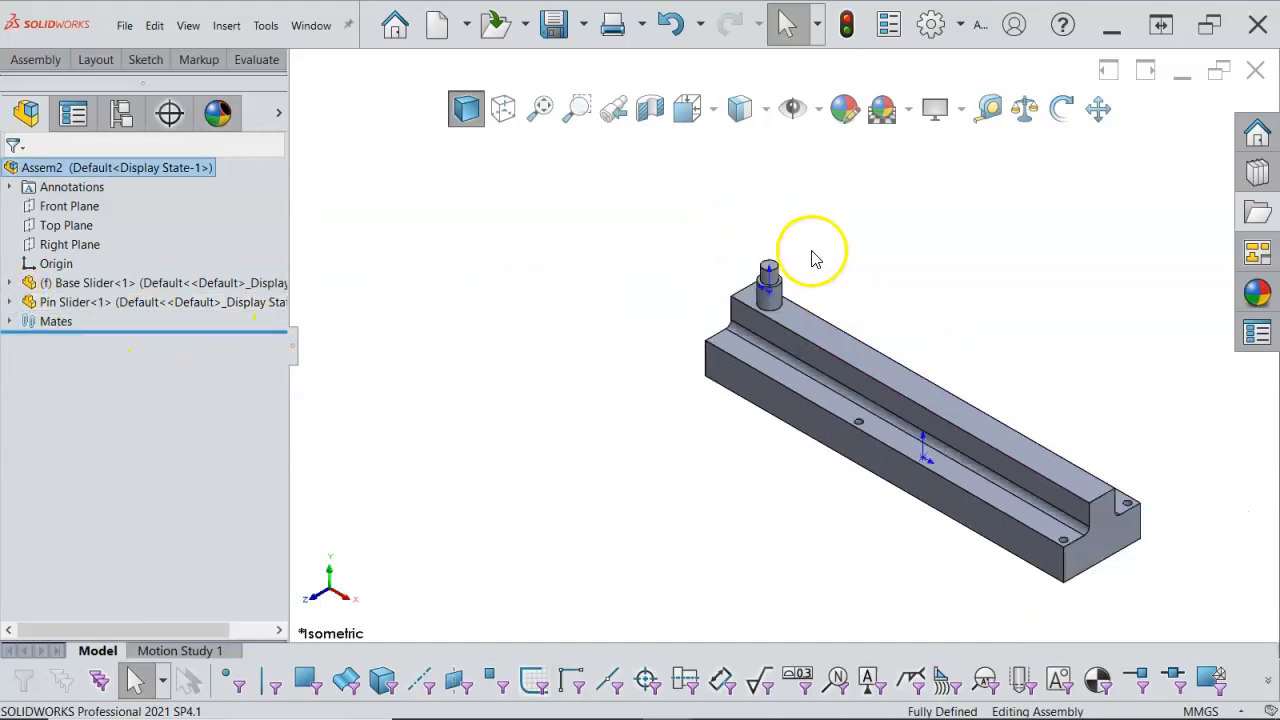
{"action": "scroll", "coordinate": [815, 255], "scroll_direction": "down", "scroll_amount": 3}
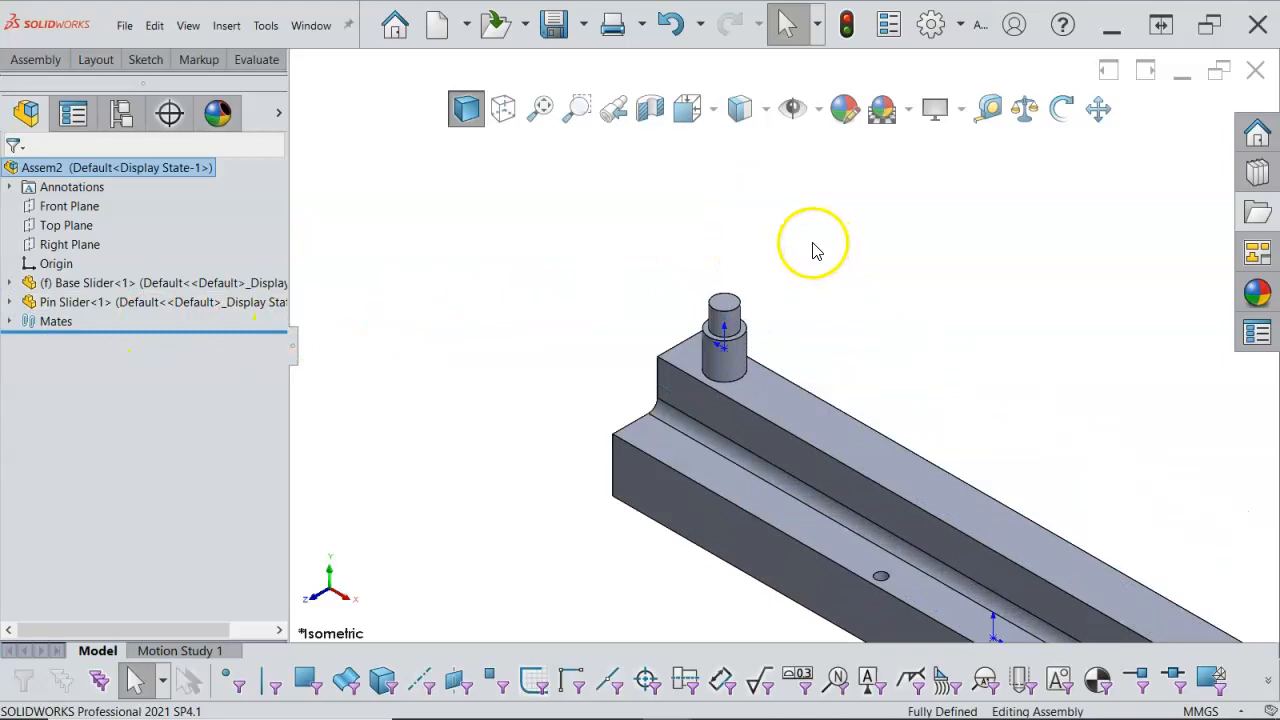
{"action": "left_click", "coordinate": [817, 110]}
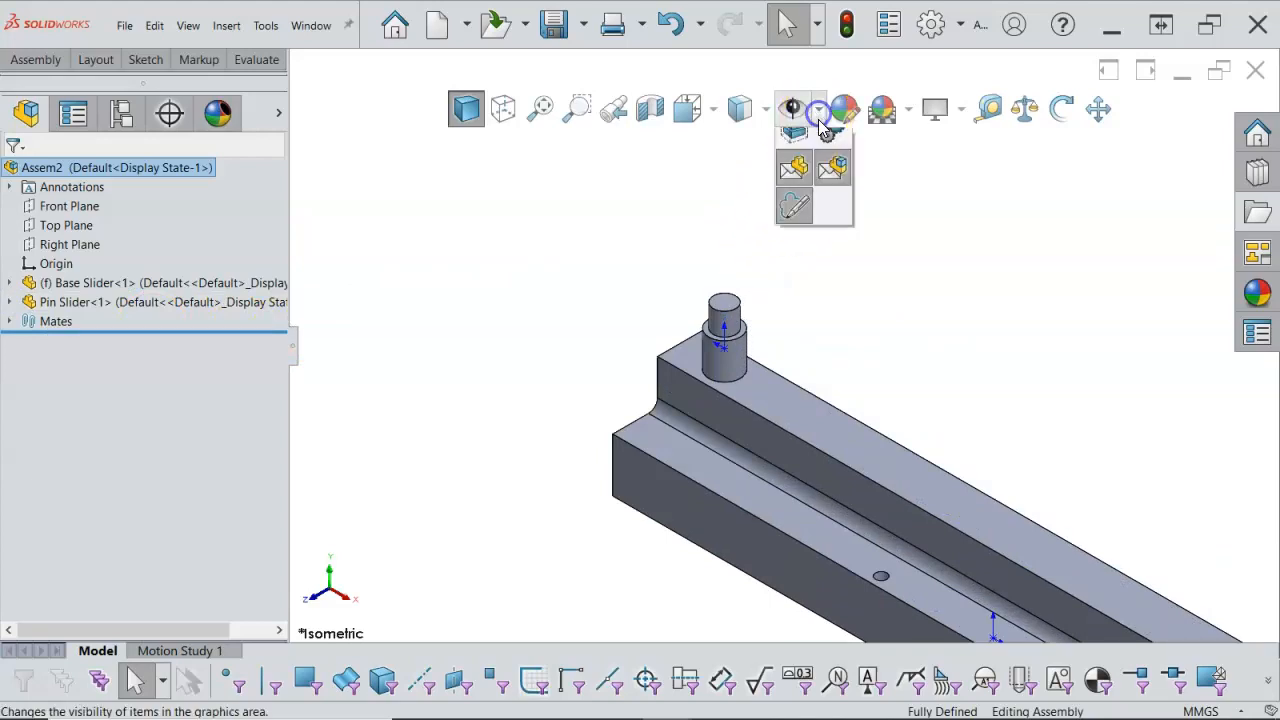
{"action": "left_click", "coordinate": [557, 298]}
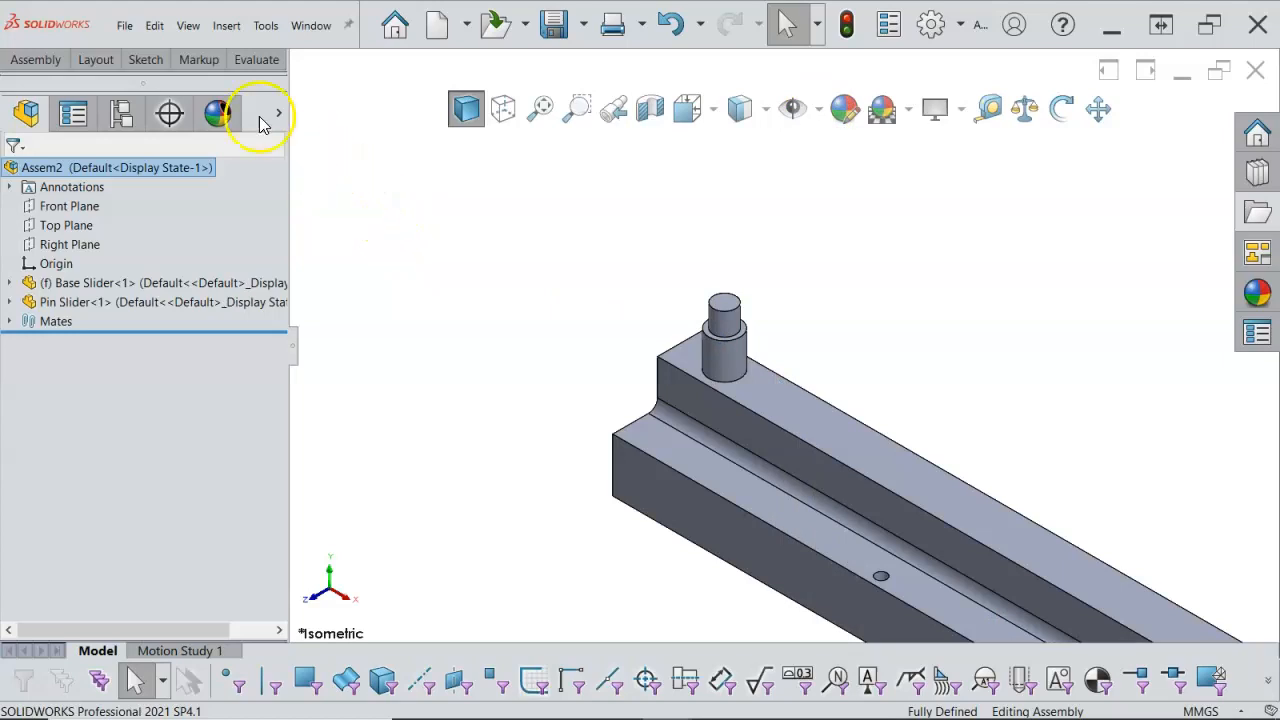
- Insert the existing Driver Wheel part and snap its central hole onto the shoulder of the Pin Slider
{"action": "left_click", "coordinate": [224, 24]}
{"action": "left_click", "coordinate": [251, 28]}
{"action": "left_click", "coordinate": [229, 27]}
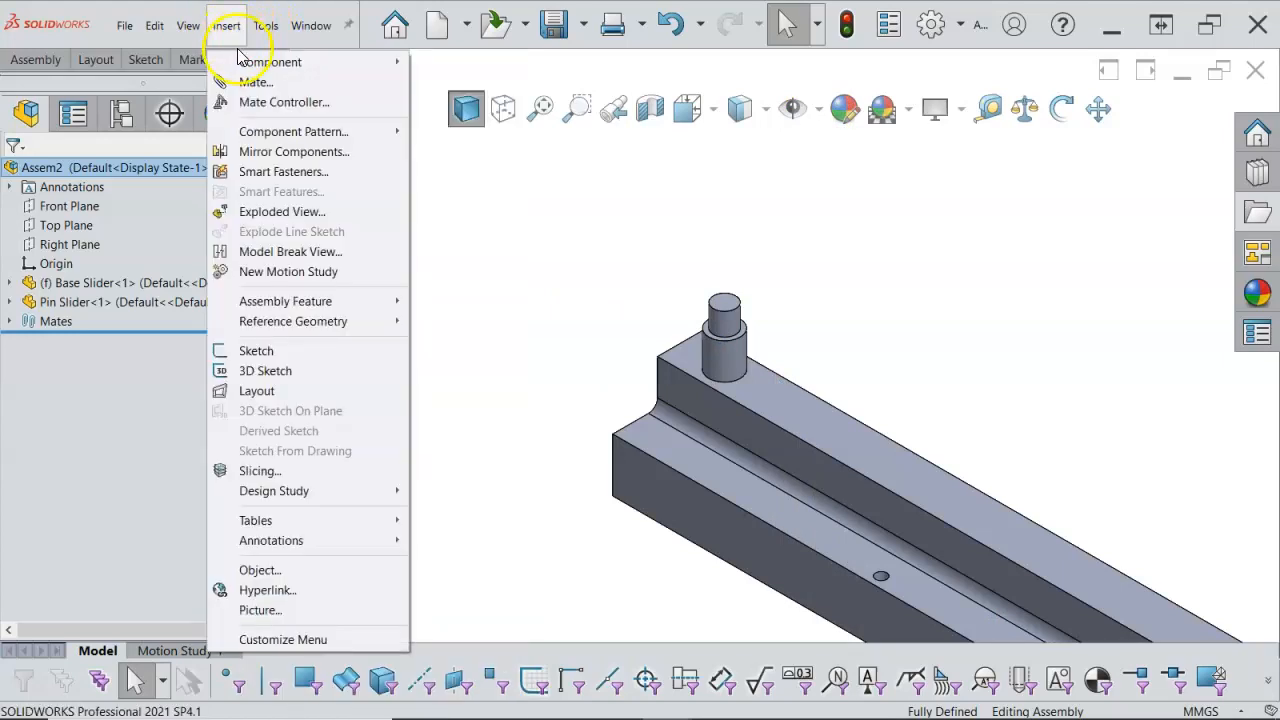
{"action": "mouse_move", "coordinate": [300, 62]}
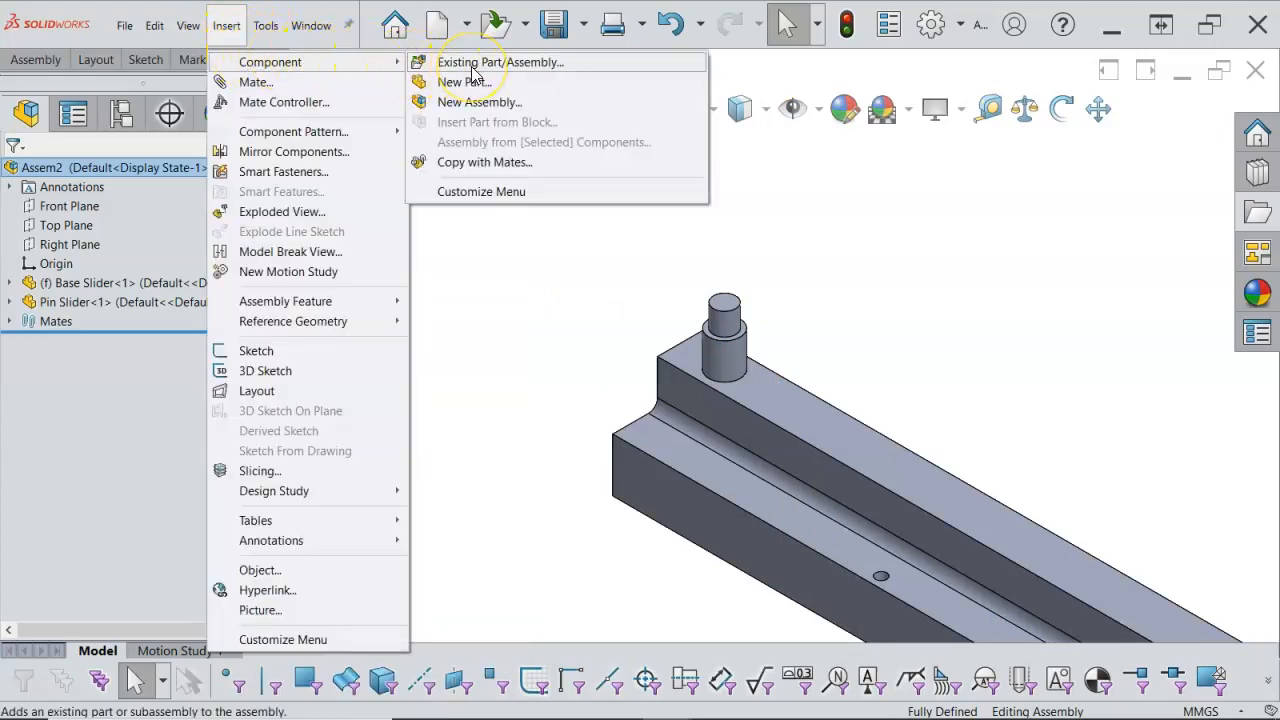
{"action": "left_click", "coordinate": [473, 68]}
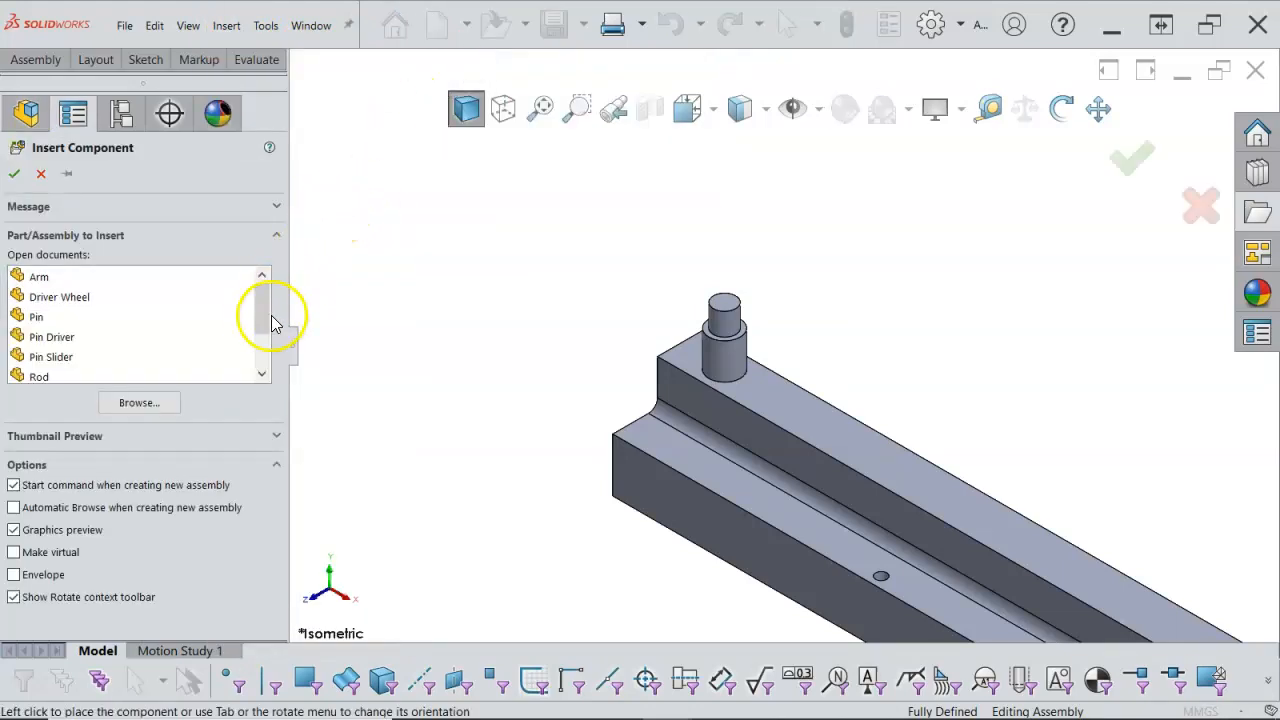
{"action": "left_click", "coordinate": [86, 297]}
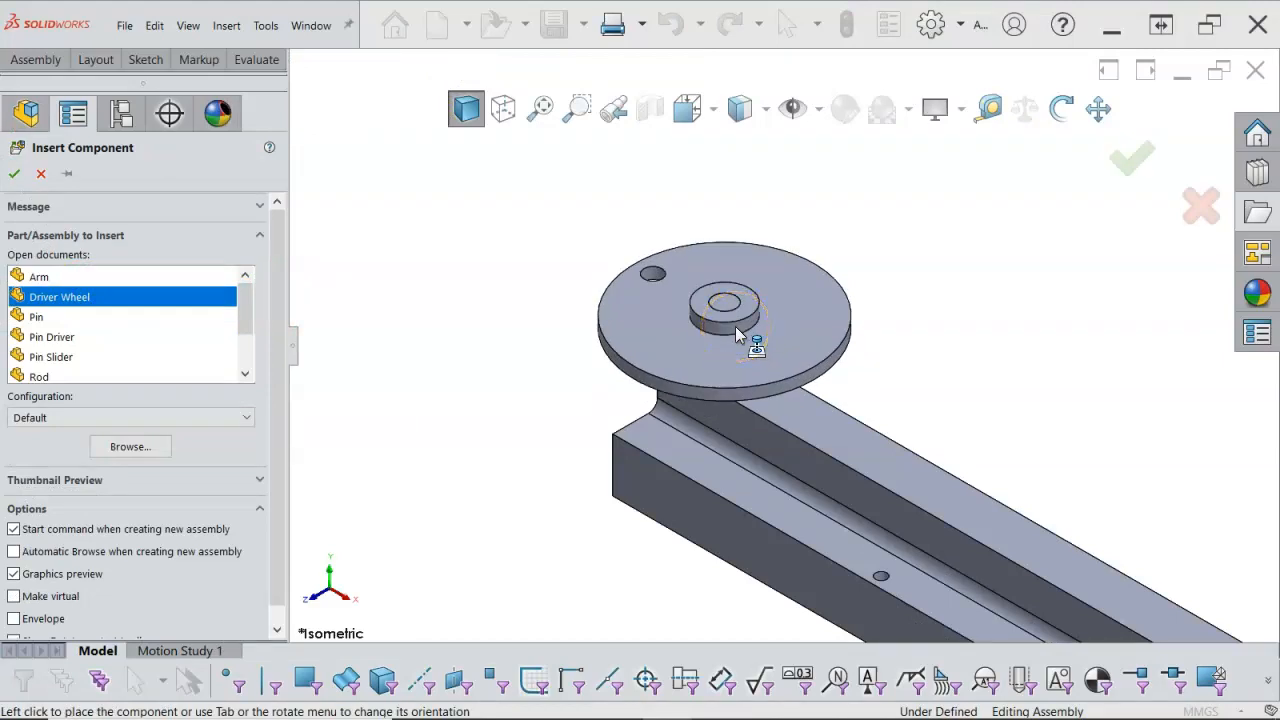
{"action": "left_click", "coordinate": [735, 327]}
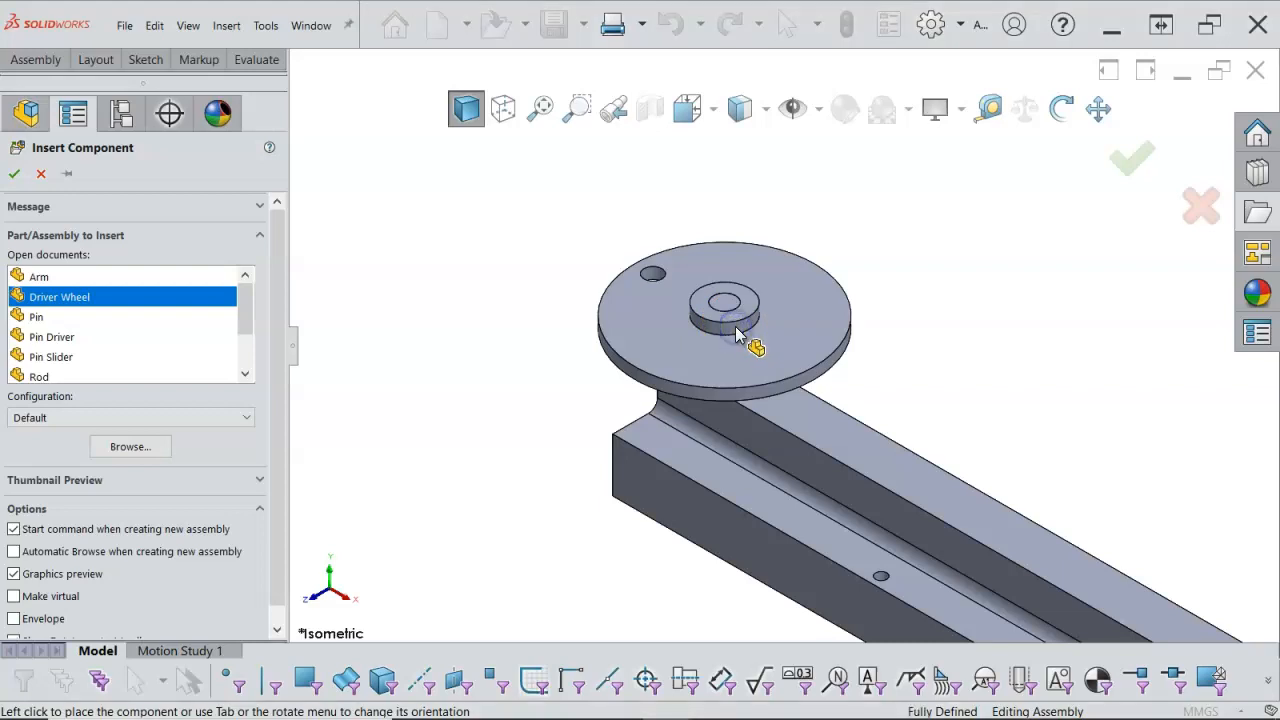
- Rotate the Driver Wheel about the Pin Slider until its small hole is on the side toward the Base Slider's far end
{"action": "left_click_drag", "start_coordinate": [636, 316], "coordinate": [829, 263]}
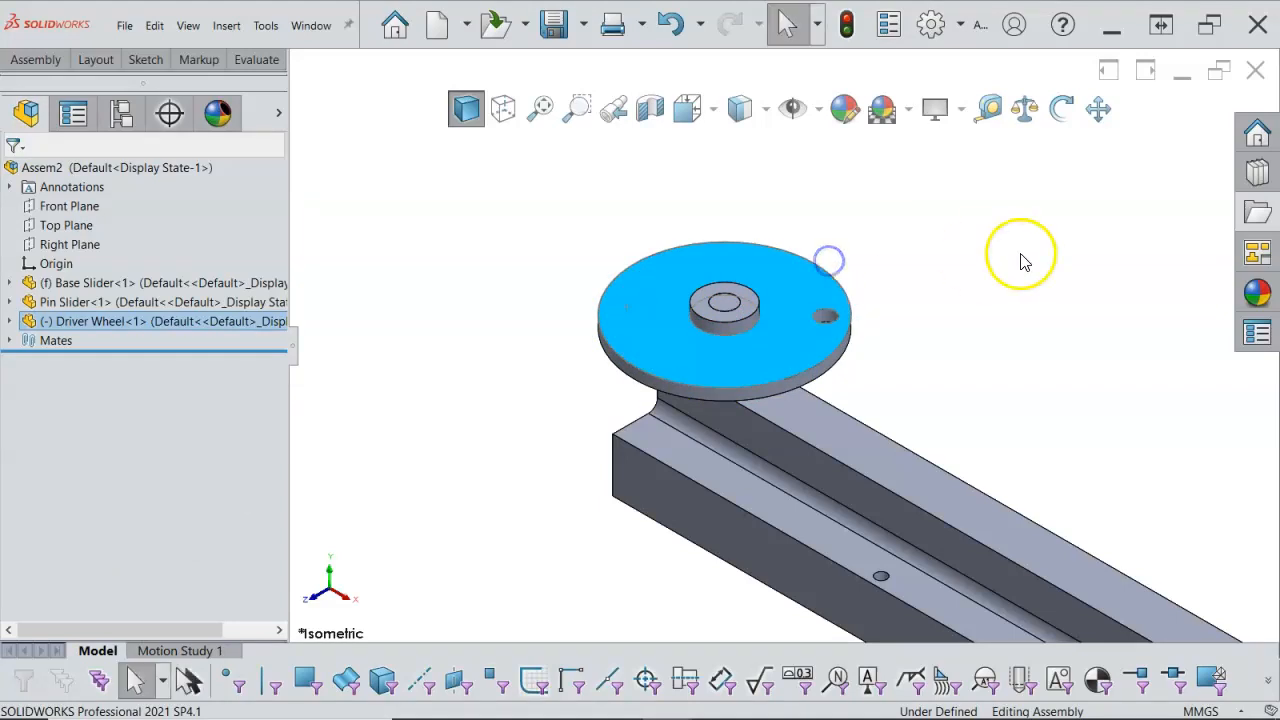
{"action": "left_click", "coordinate": [1258, 211]}
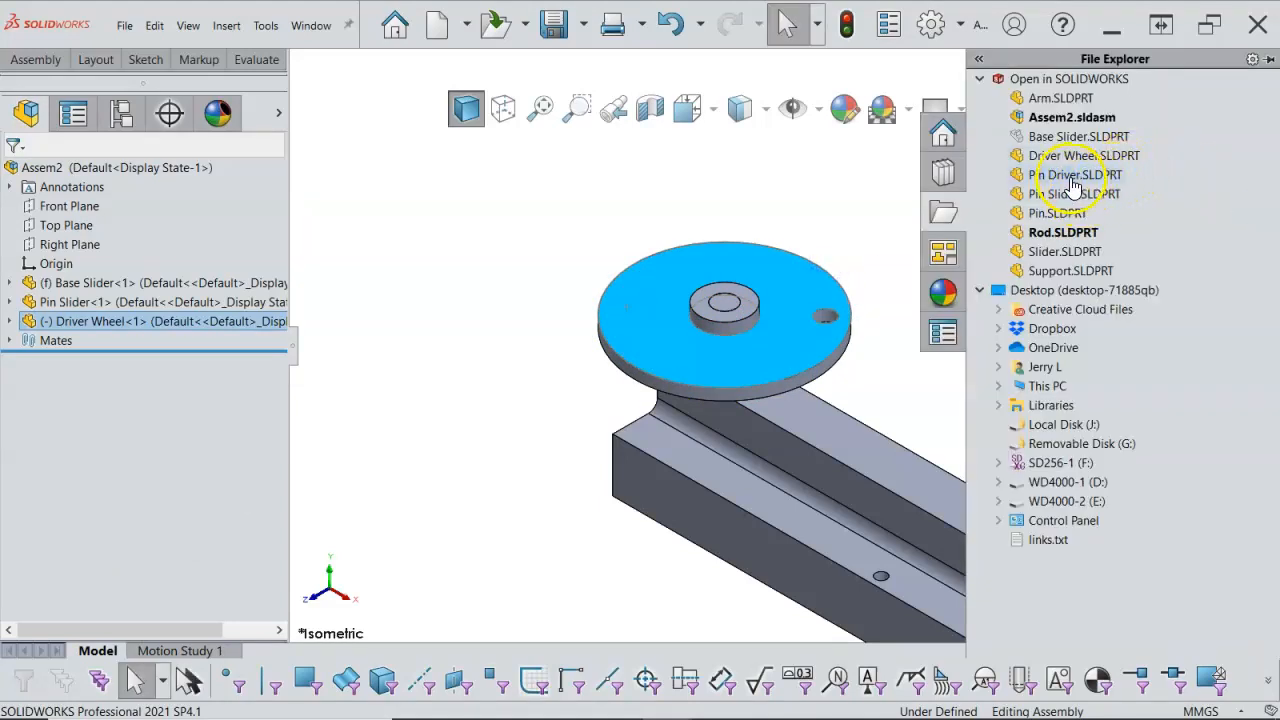
{"action": "mouse_move", "coordinate": [1073, 187]}
{"action": "left_click_drag", "start_coordinate": [1073, 187], "coordinate": [867, 230]}
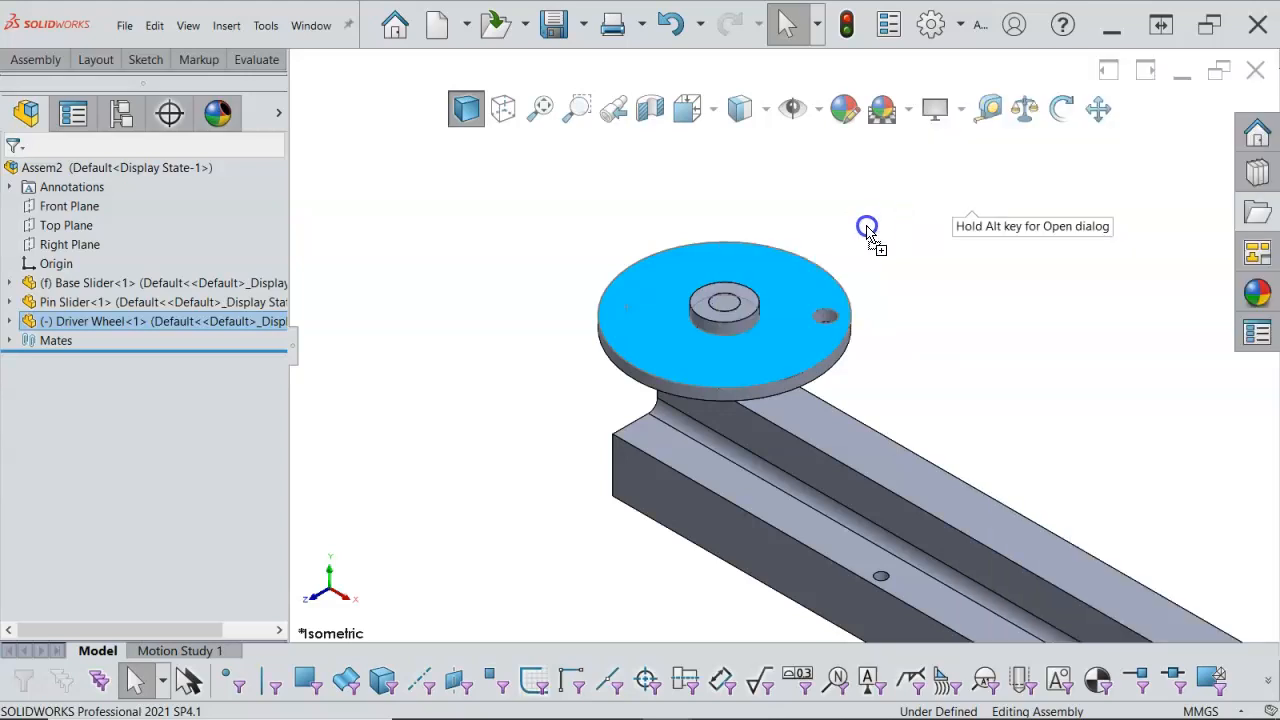
{"action": "left_click_drag", "start_coordinate": [822, 310], "coordinate": [920, 262]}
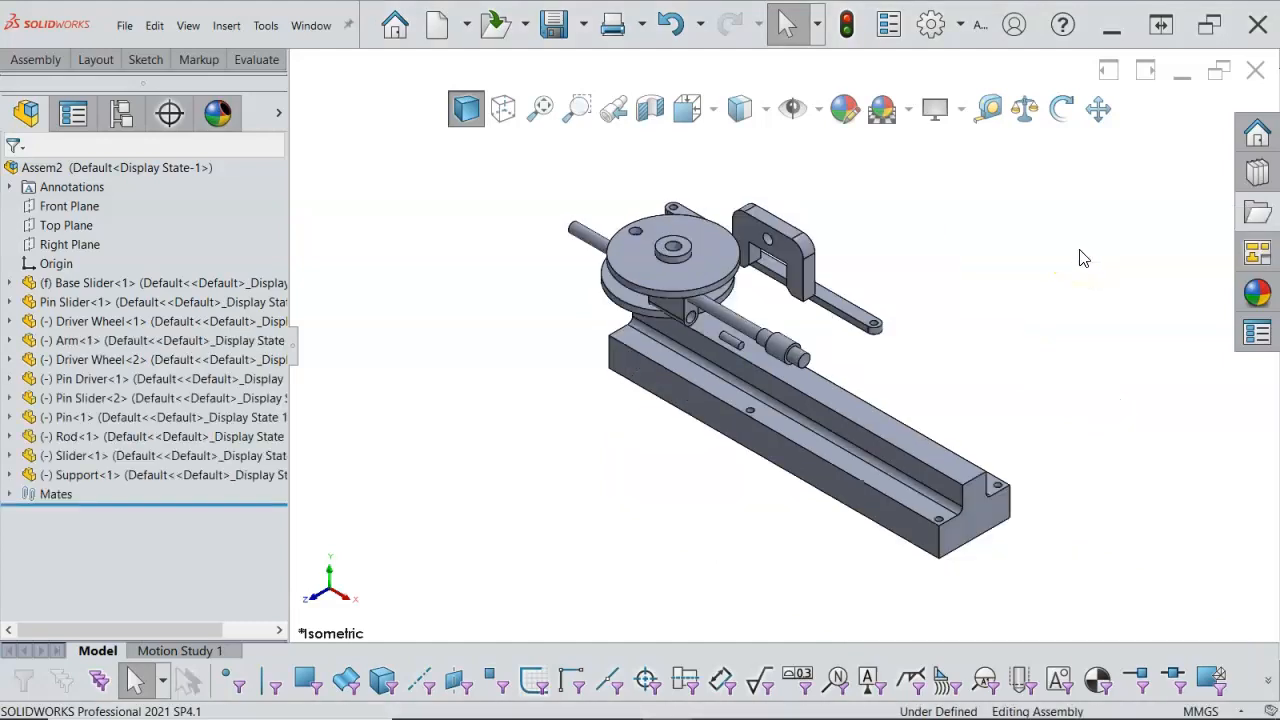
{"action": "left_click", "coordinate": [966, 271]}
{"action": "left_click", "coordinate": [1268, 208]}
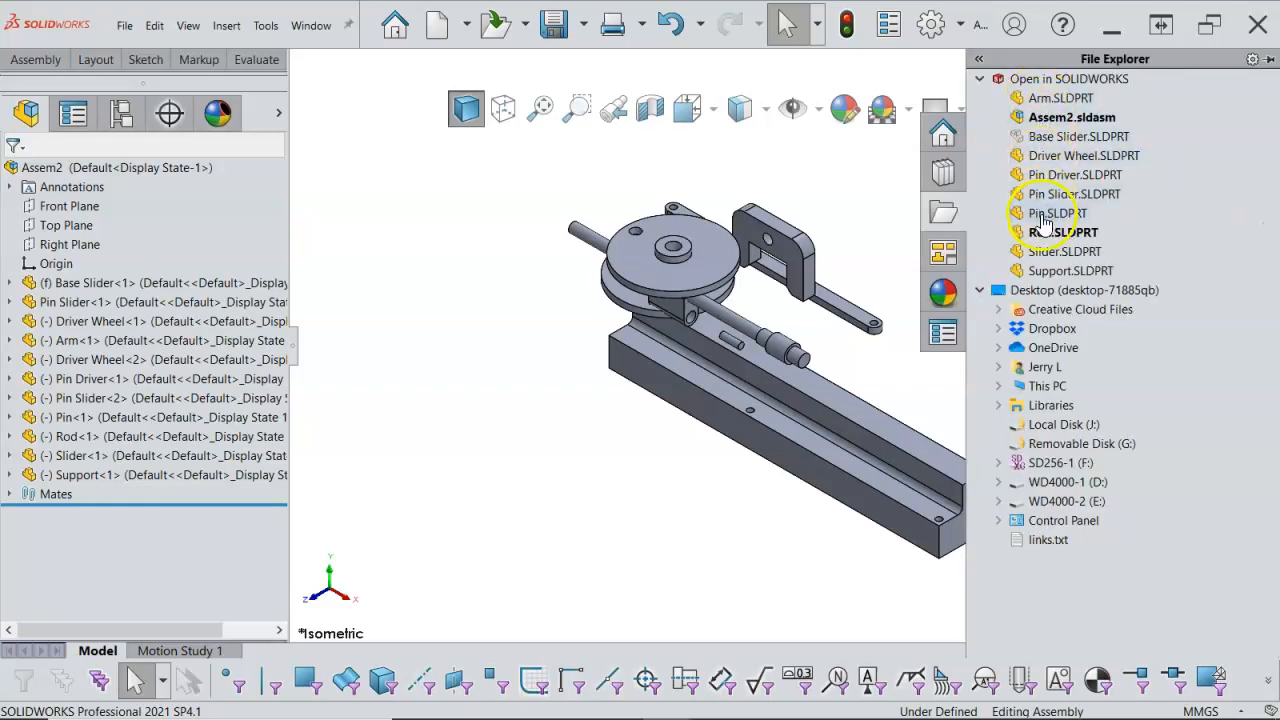
{"action": "left_click", "coordinate": [854, 187]}
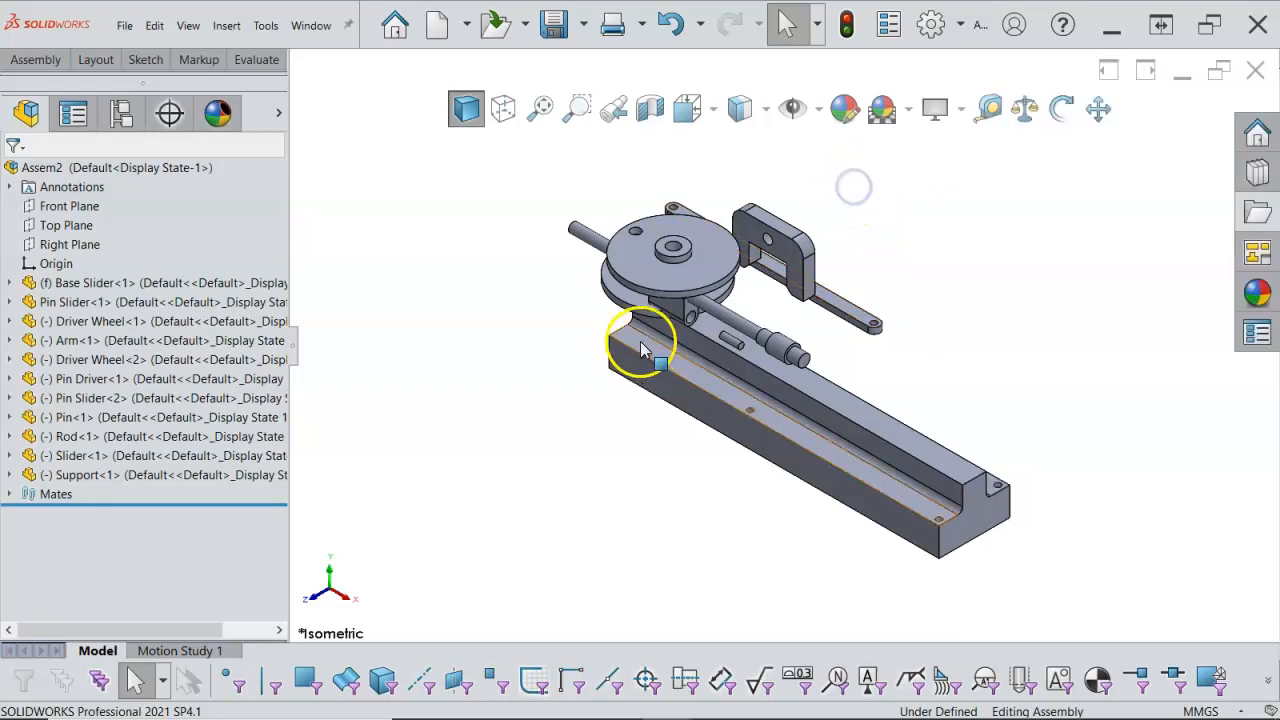
{"action": "scroll", "coordinate": [652, 233], "scroll_direction": "down", "scroll_amount": 3}
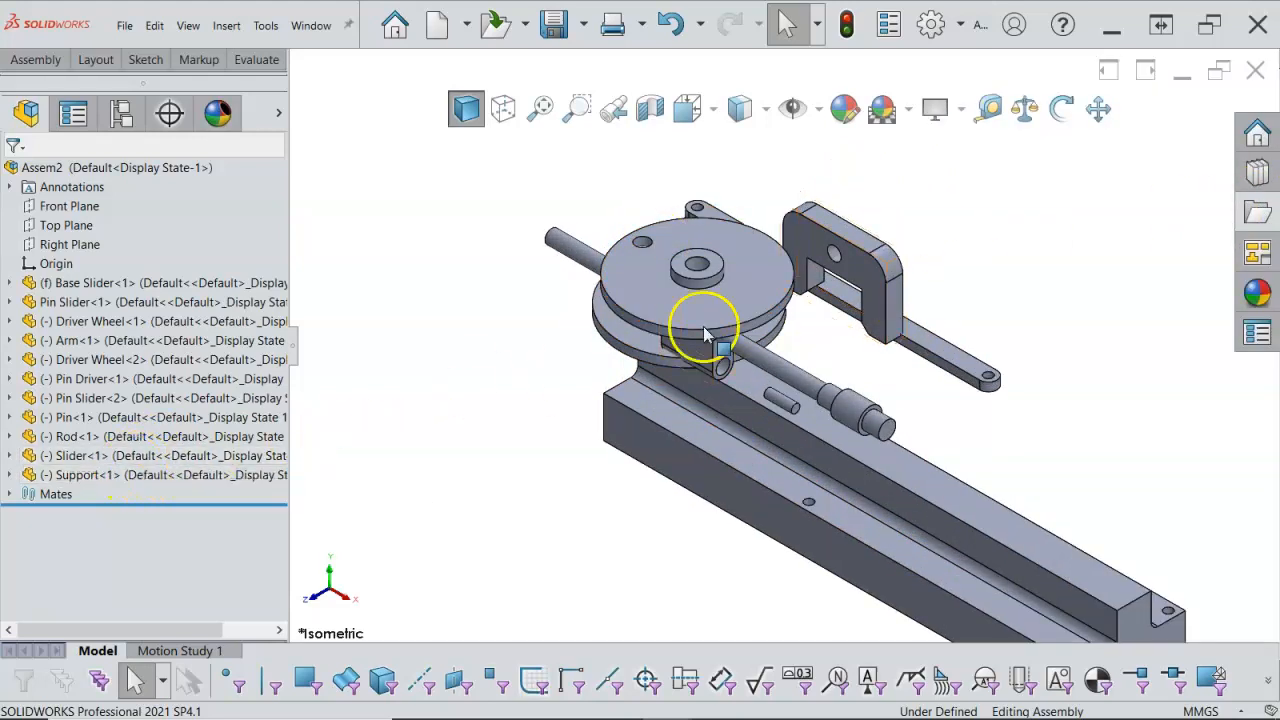
{"action": "left_click", "coordinate": [130, 477]}
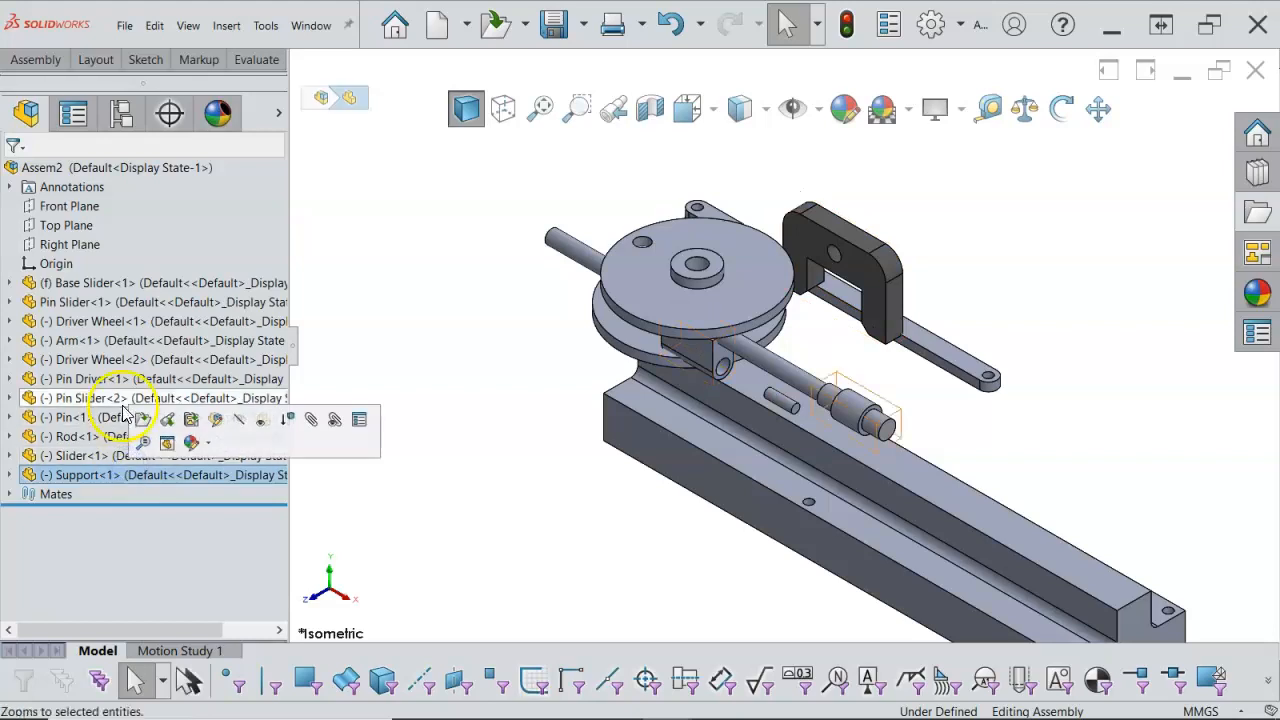
{"action": "left_click", "coordinate": [108, 345], "text": "shift"}
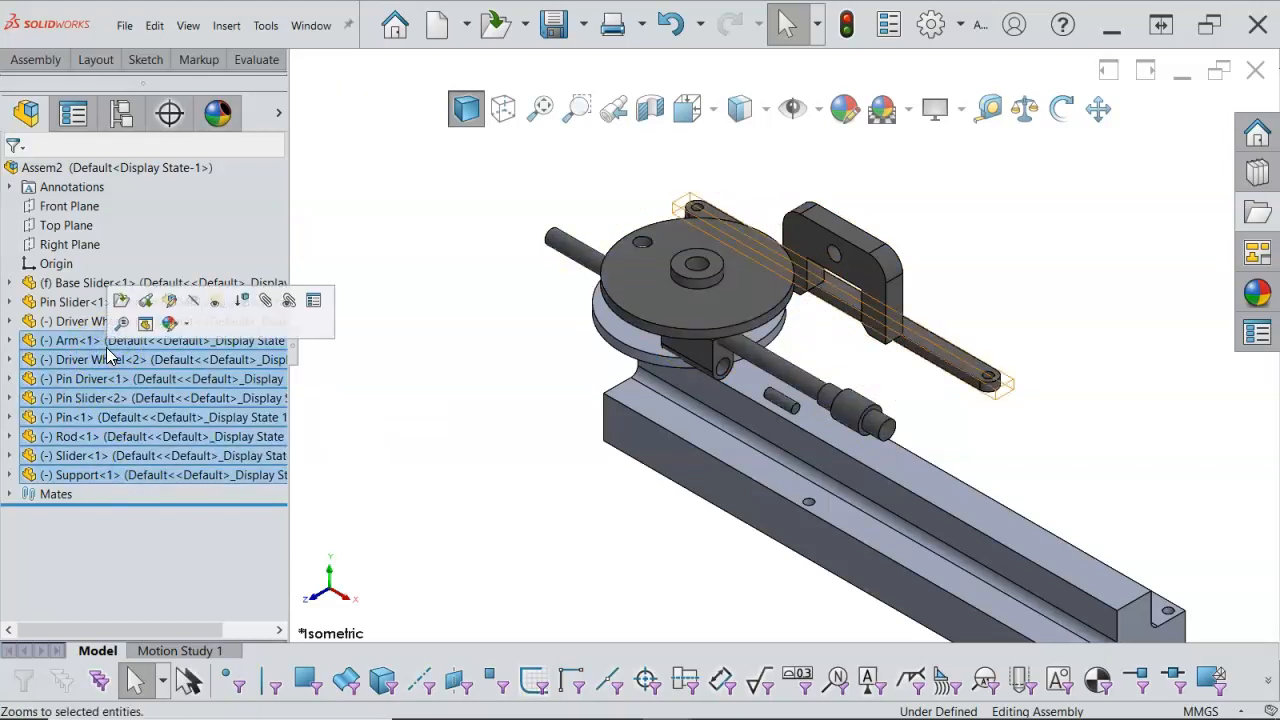
{"action": "key", "text": "Delete"}
{"action": "left_click", "coordinate": [893, 238]}
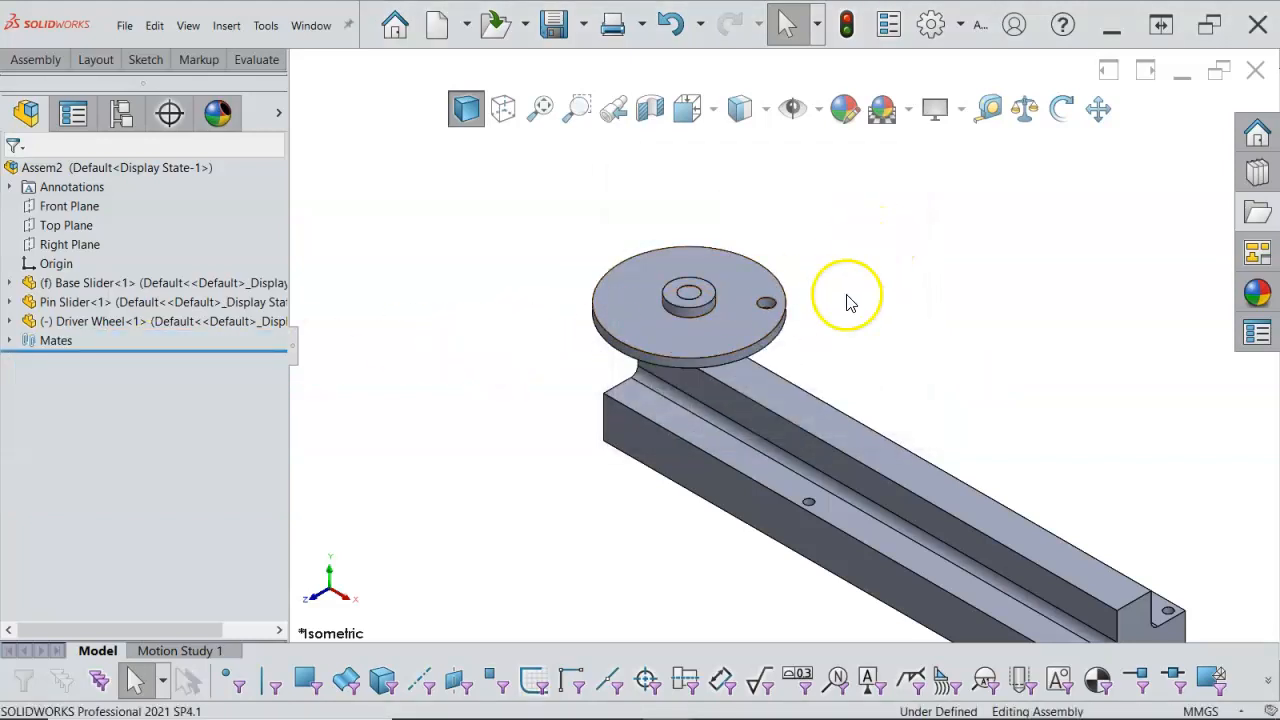
- Insert the Pin Driver part and snap it into the small hole near the Driver Wheel's rim
{"action": "left_click", "coordinate": [1258, 209]}
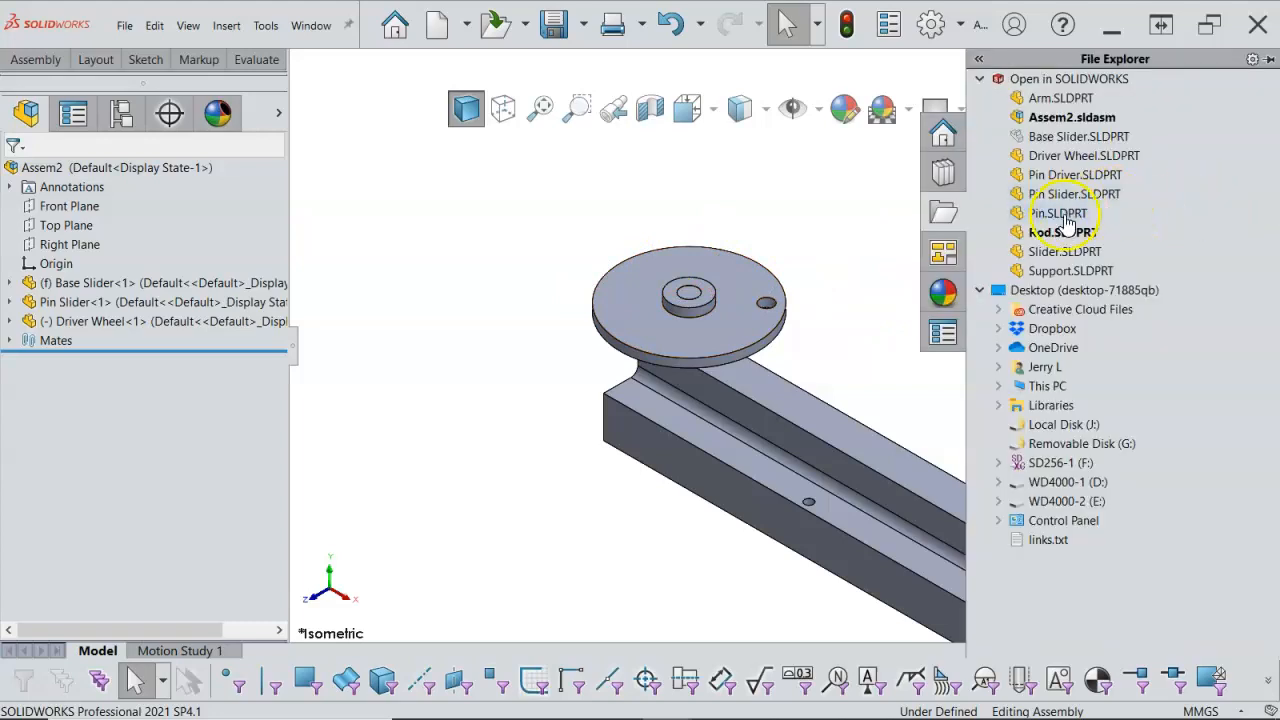
{"action": "left_click_drag", "start_coordinate": [1056, 202], "coordinate": [1056, 186]}
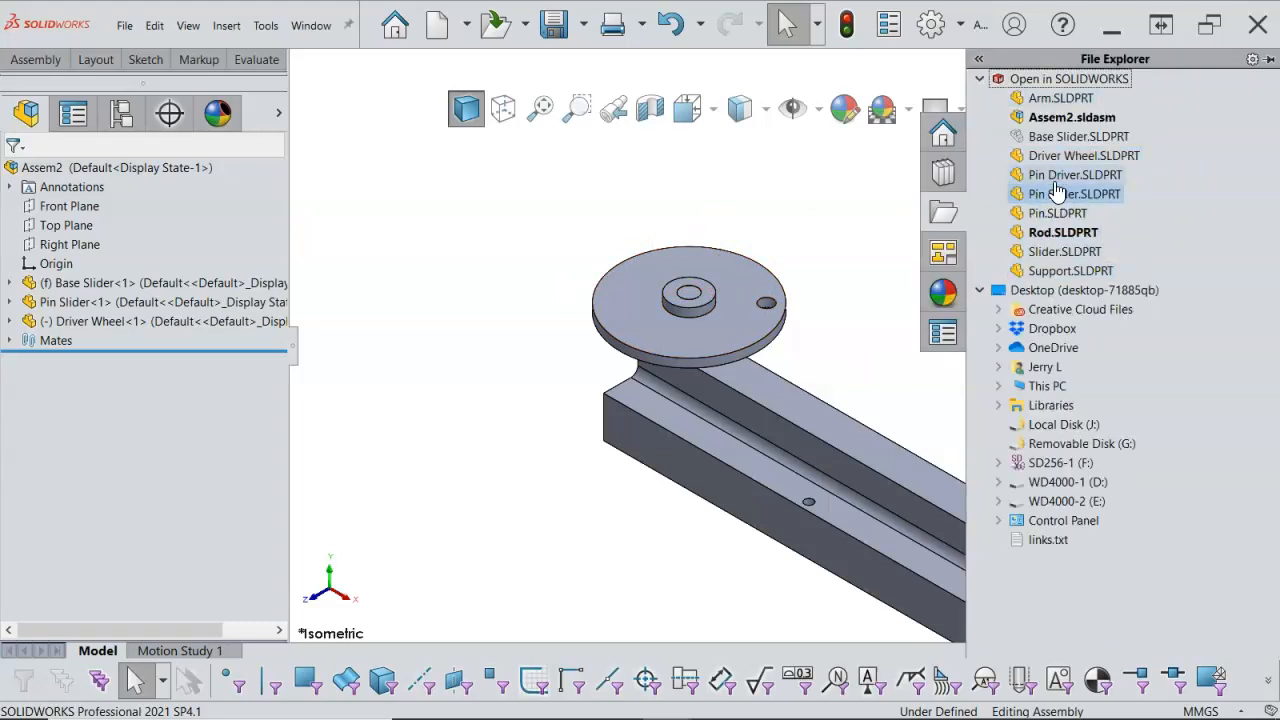
{"action": "left_click", "coordinate": [1056, 186]}
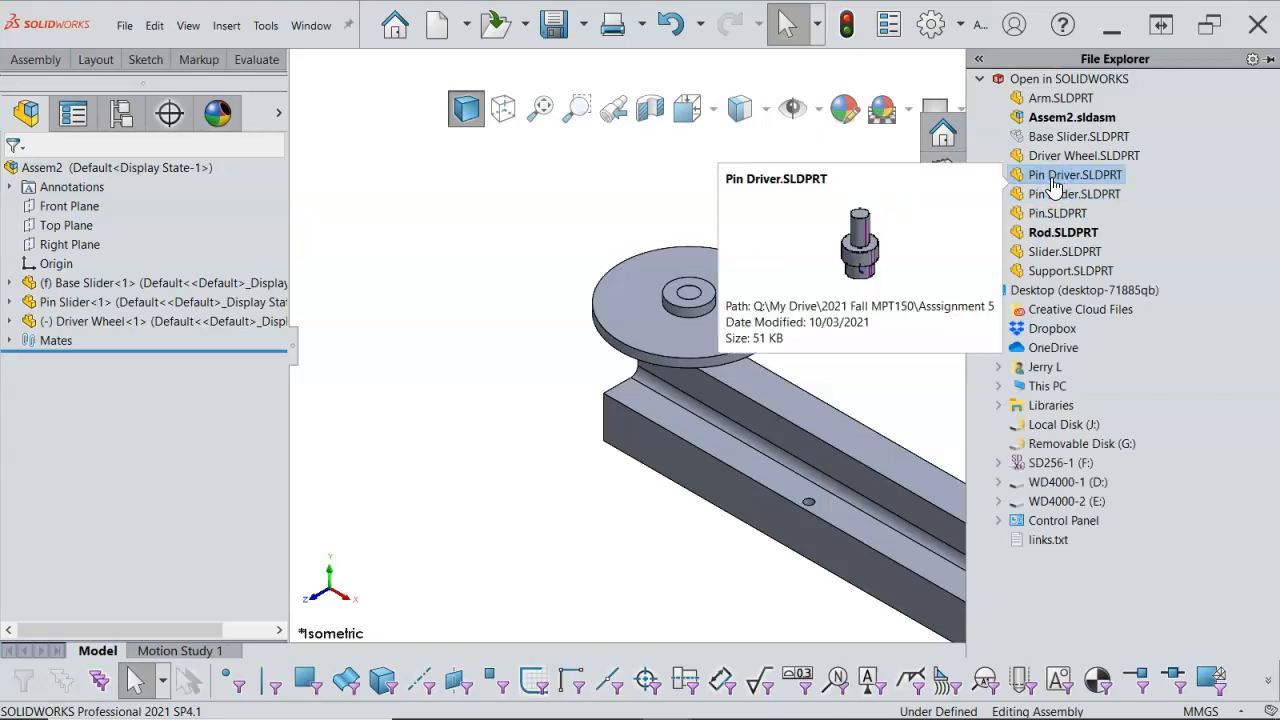
{"action": "left_click_drag", "start_coordinate": [1076, 178], "coordinate": [772, 297]}
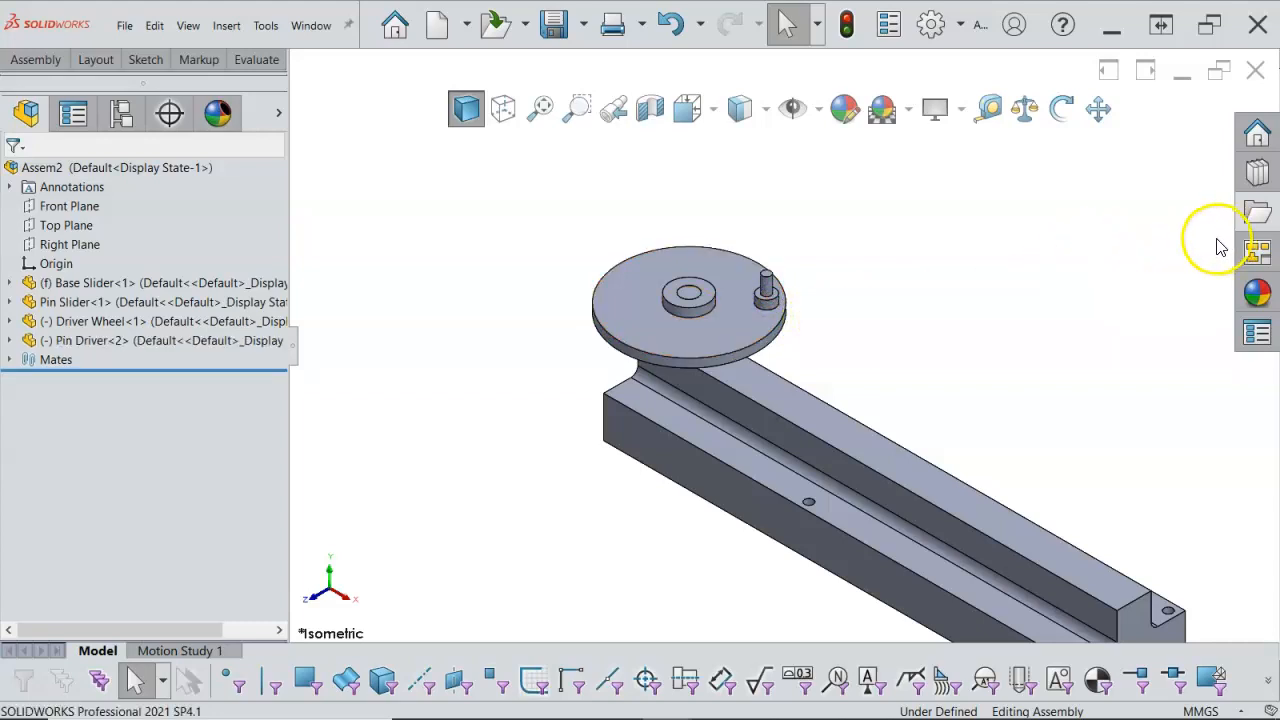
- Insert the Arm part and snap the hole at one of its ends onto the Pin Driver
{"action": "left_click", "coordinate": [1257, 213]}
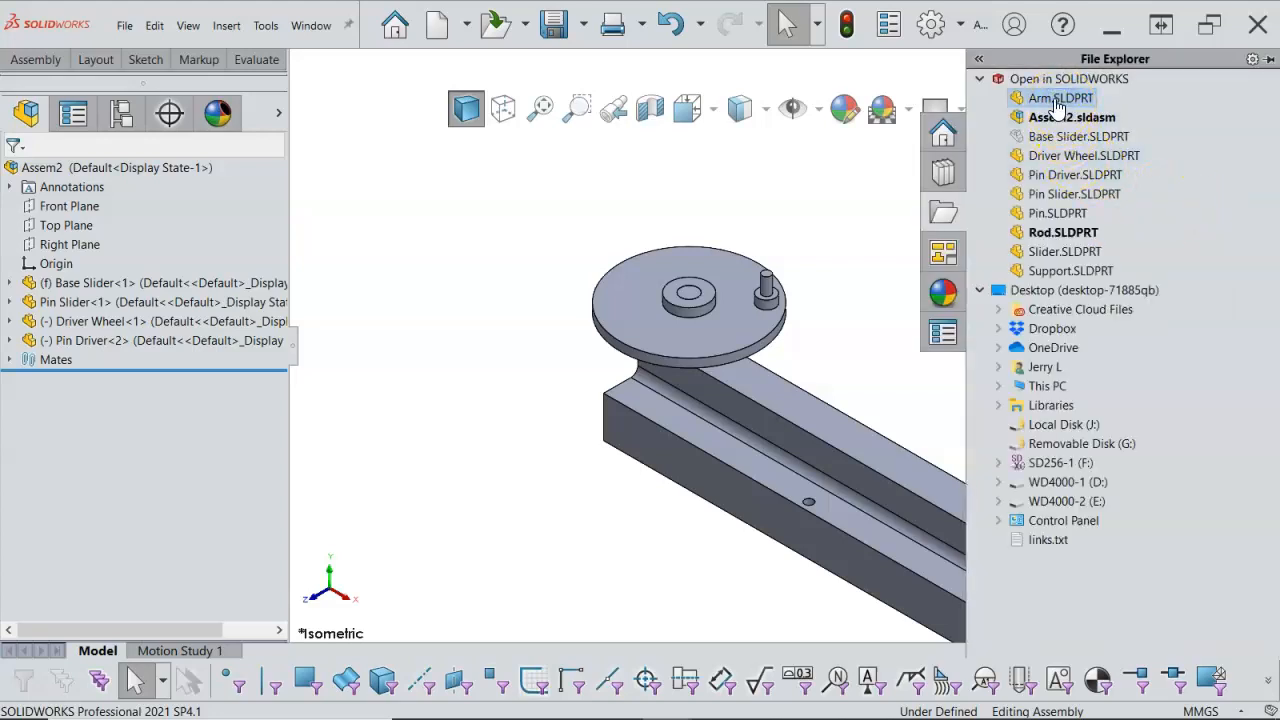
{"action": "left_click_drag", "start_coordinate": [970, 135], "coordinate": [769, 291]}
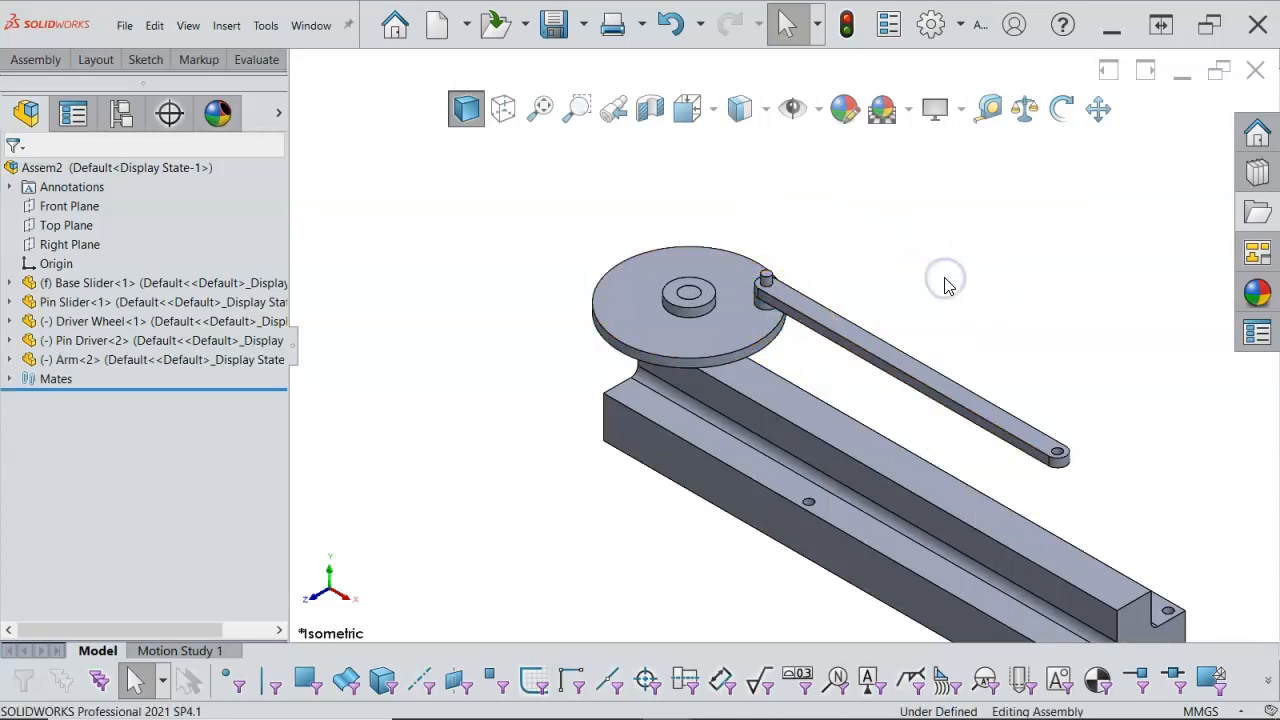
{"action": "key", "text": "ctrl+1"}
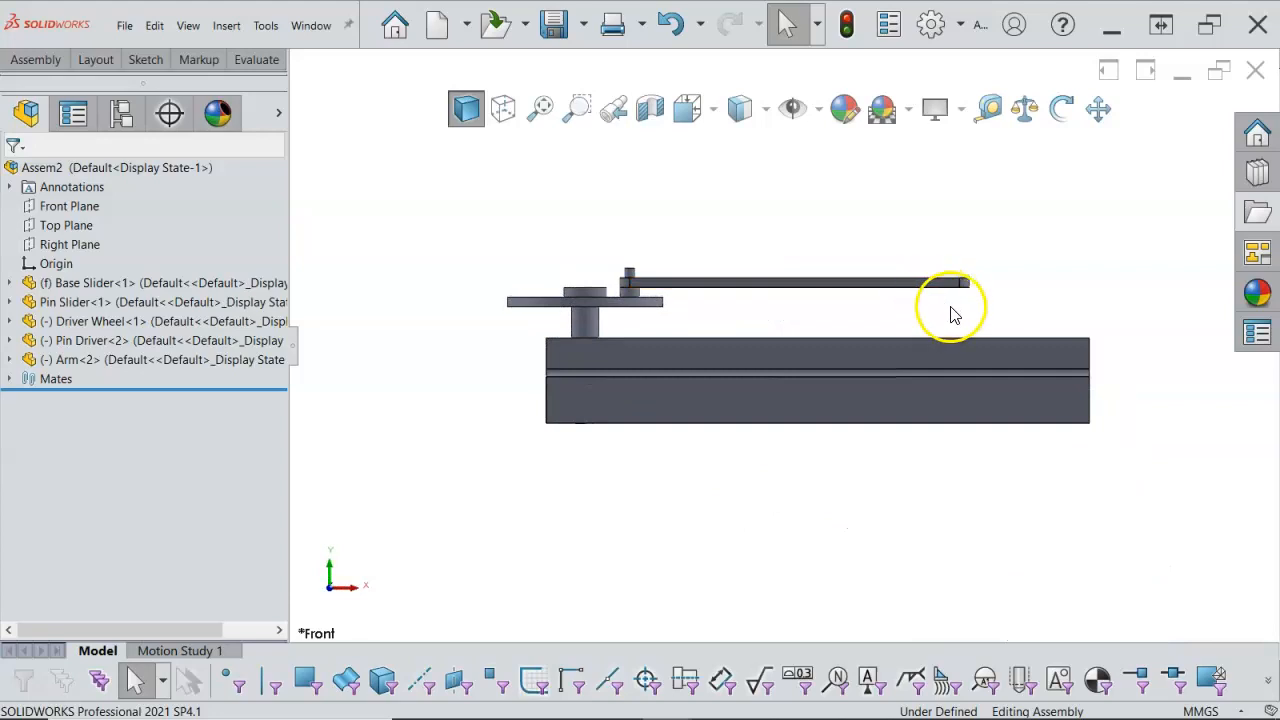
{"action": "middle_click_drag", "start_coordinate": [947, 305], "coordinate": [920, 373]}
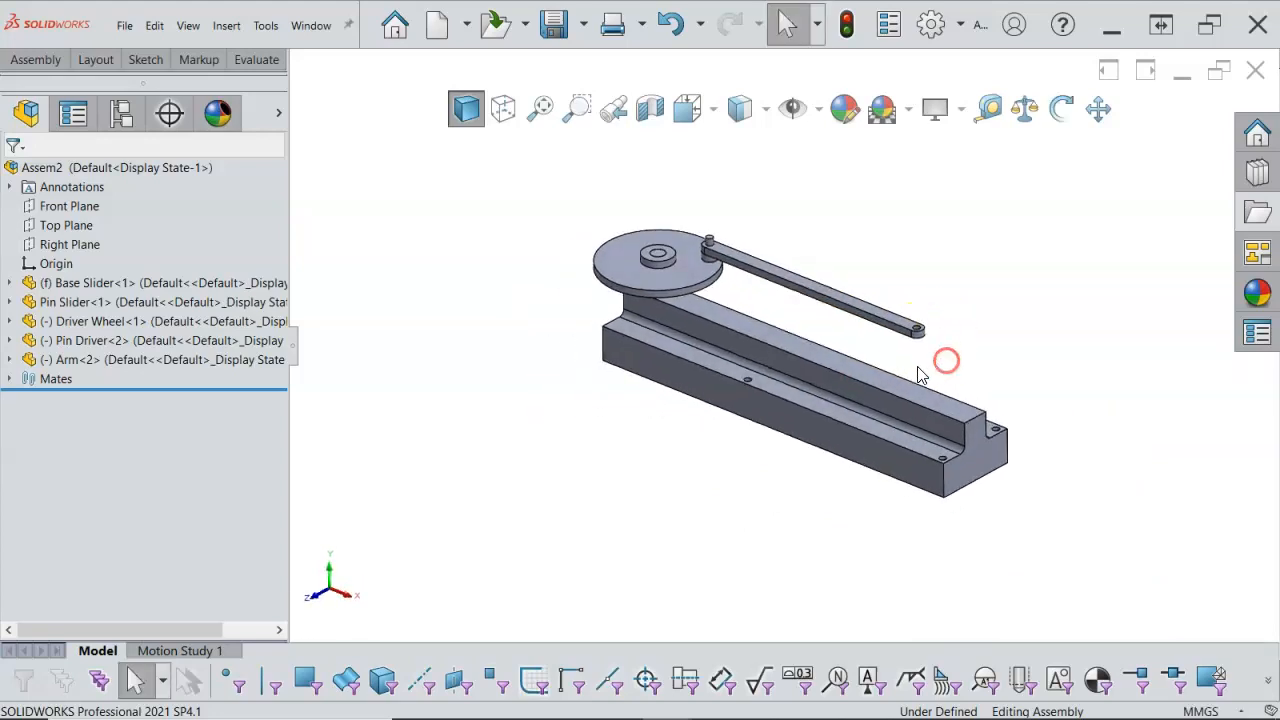
{"action": "middle_click_drag", "start_coordinate": [770, 338], "coordinate": [764, 376]}
{"action": "middle_click", "coordinate": [764, 382]}
{"action": "middle_click", "coordinate": [956, 297]}
{"action": "middle_click_drag", "start_coordinate": [953, 304], "coordinate": [944, 346]}
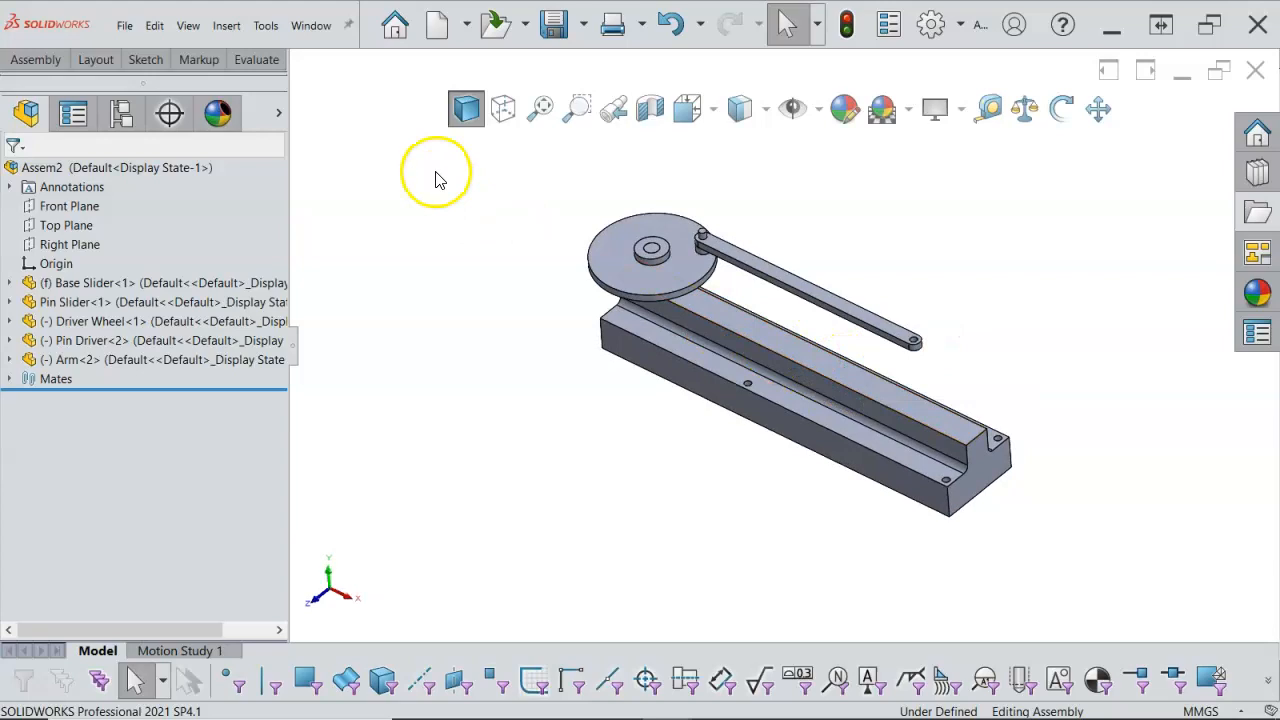
- Insert the Pin part with a concentric mate in the hole midway along the Base Slider's lower ledge
{"action": "left_click", "coordinate": [20, 60]}
{"action": "left_click", "coordinate": [107, 128]}
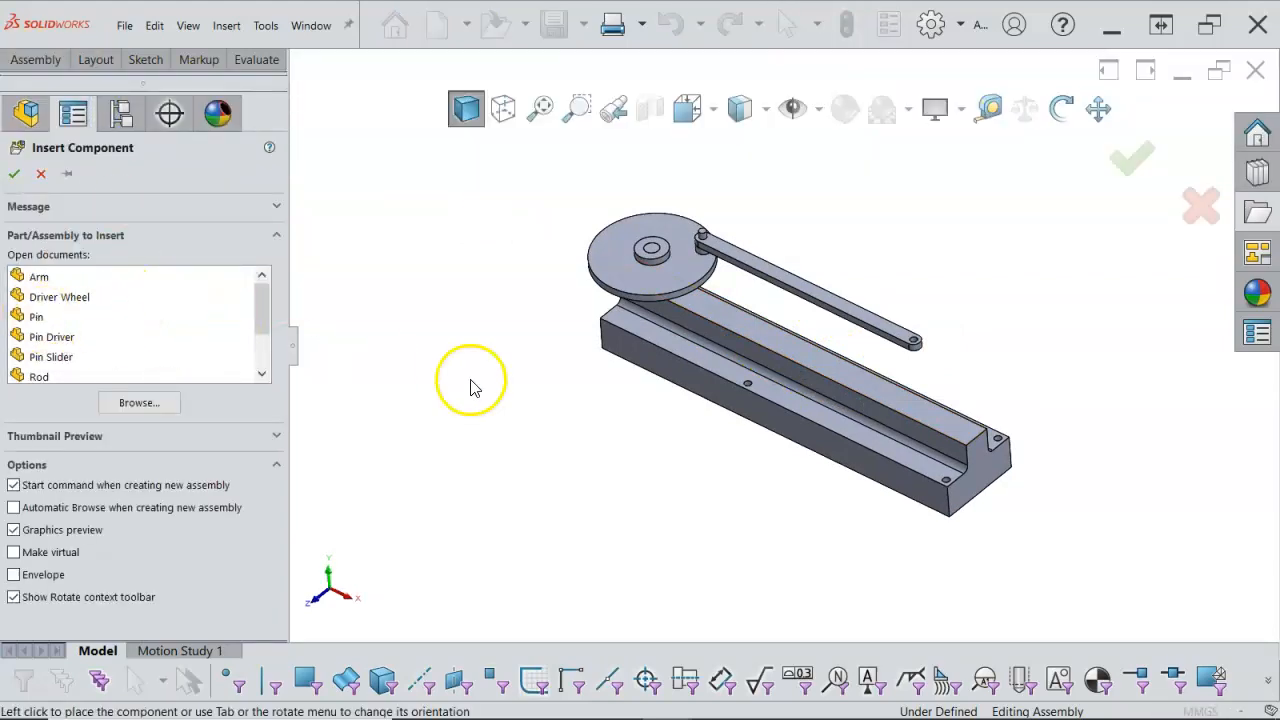
{"action": "scroll", "coordinate": [780, 365], "scroll_direction": "down", "scroll_amount": 3}
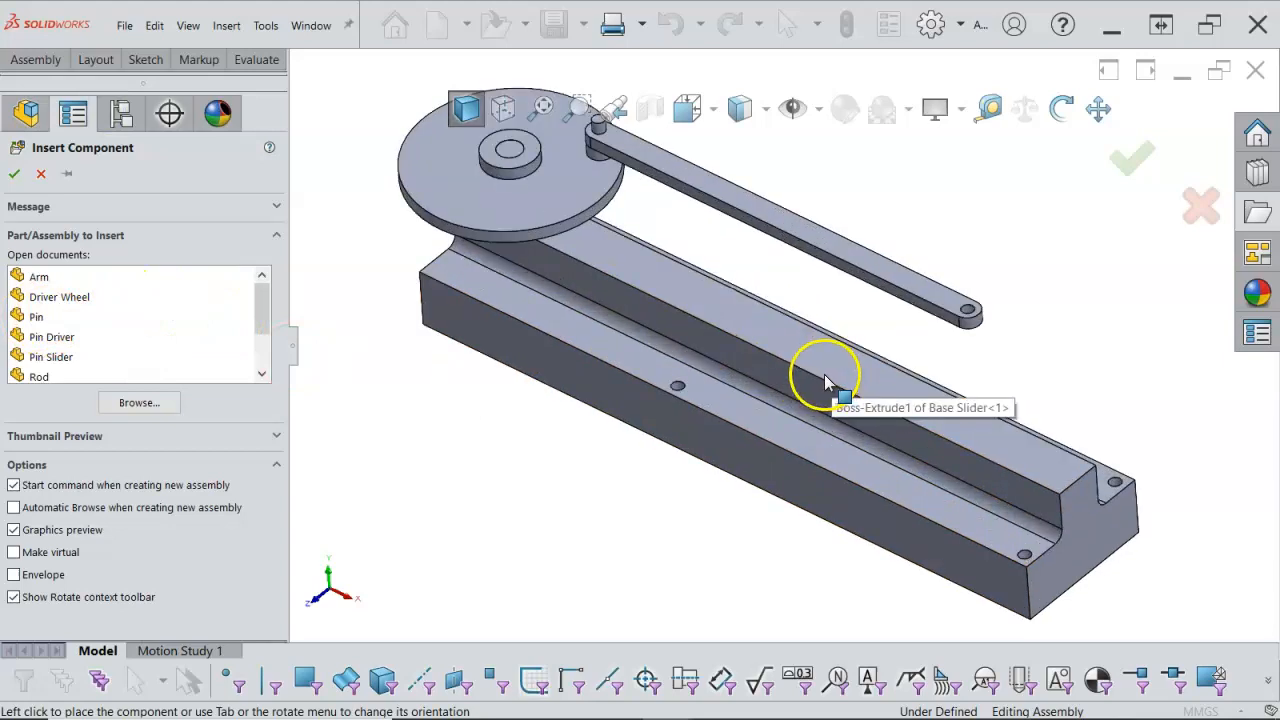
{"action": "left_click", "coordinate": [33, 317]}
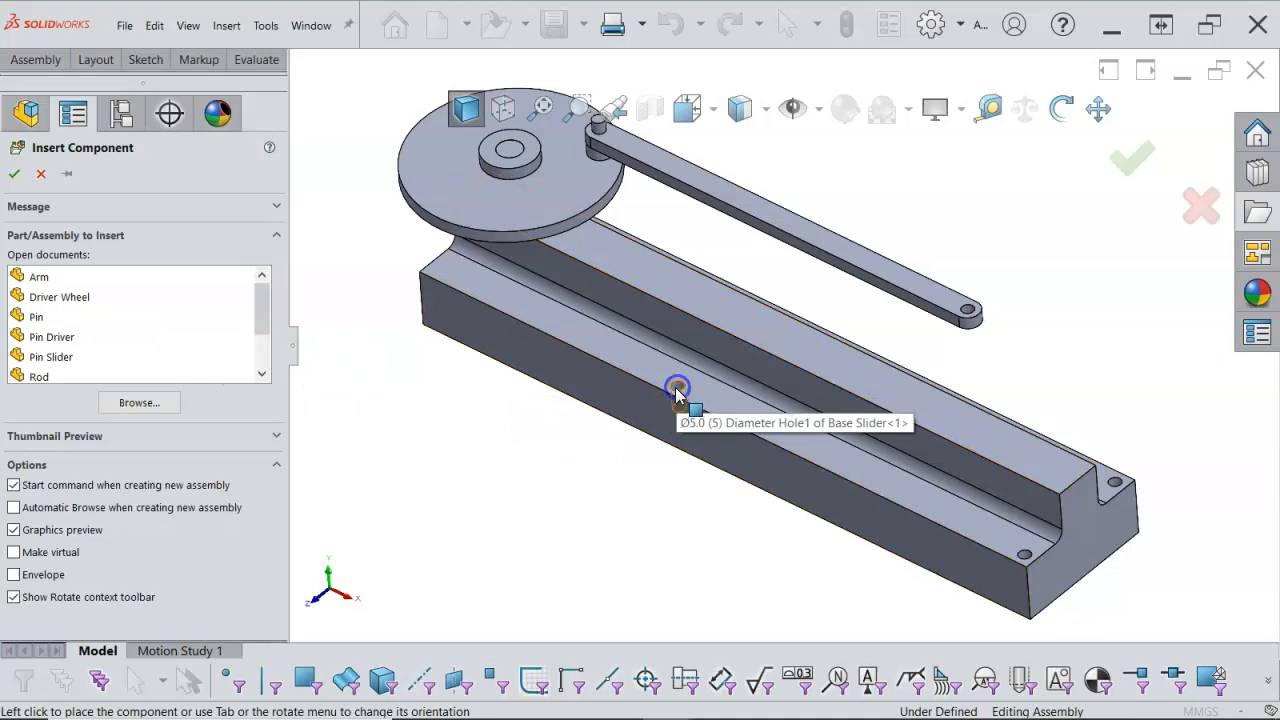
{"action": "left_click", "coordinate": [33, 317]}
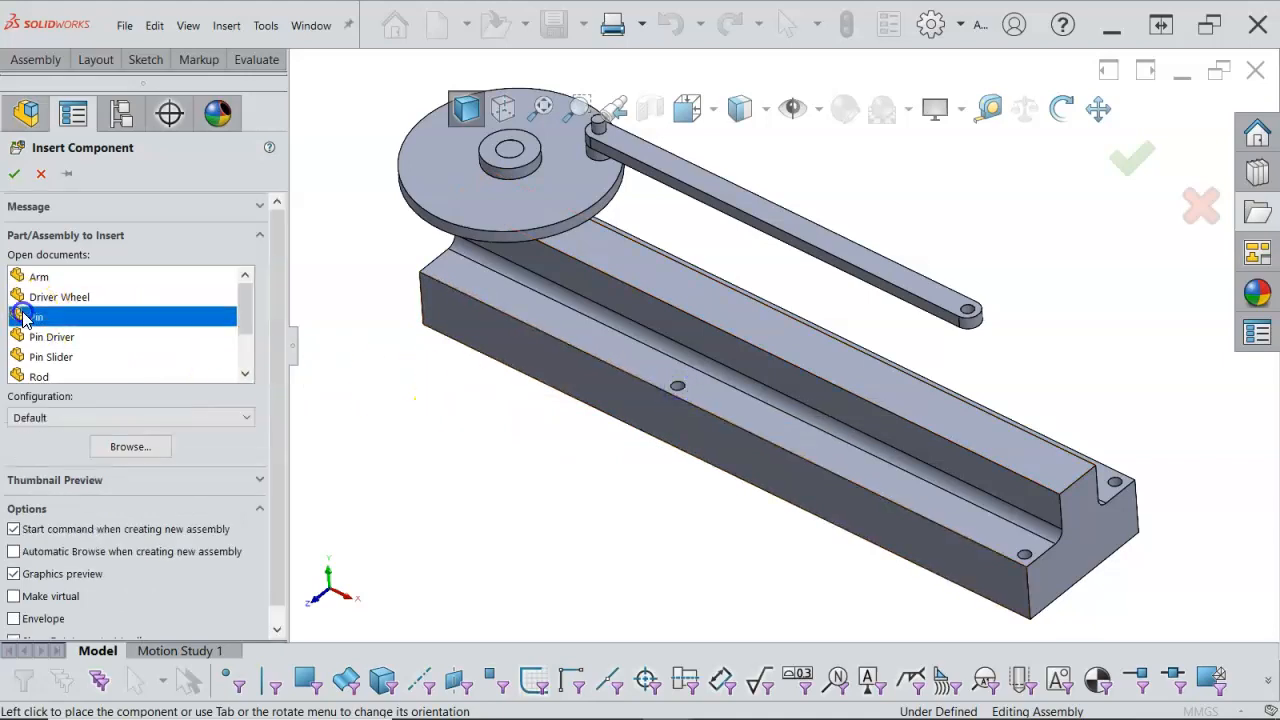
{"action": "left_click", "coordinate": [678, 393]}
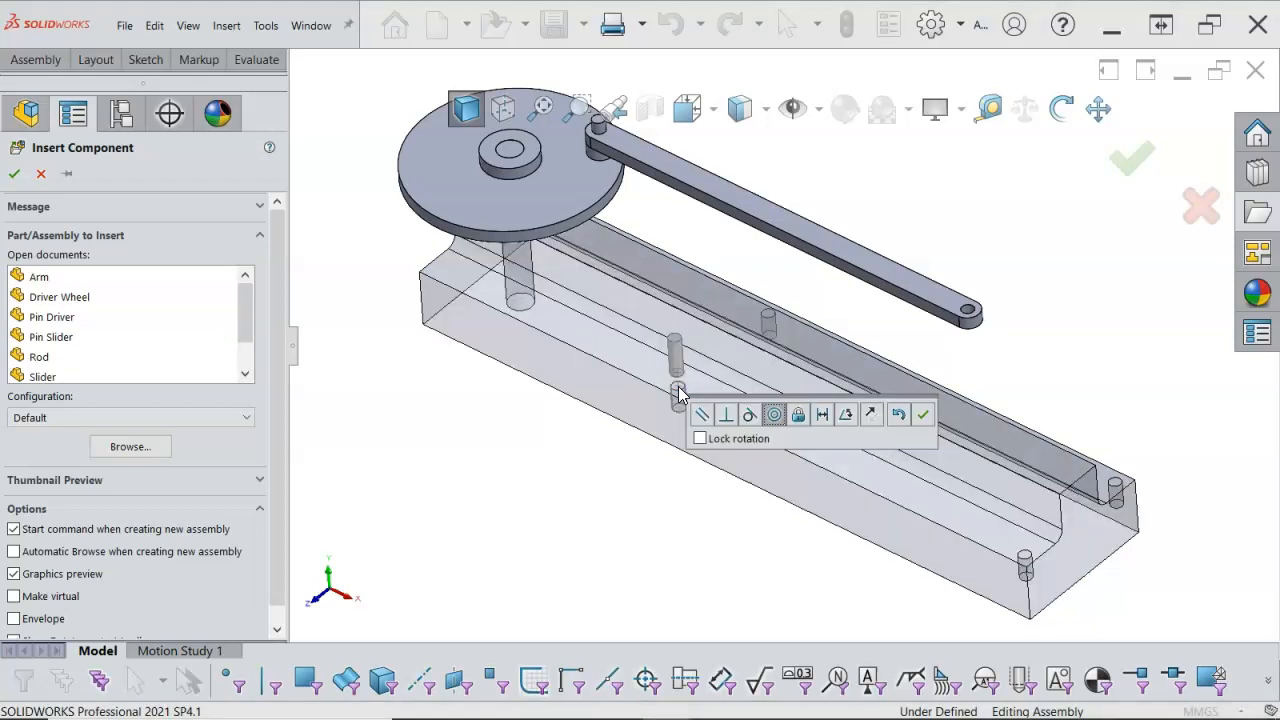
{"action": "left_click", "coordinate": [924, 415]}
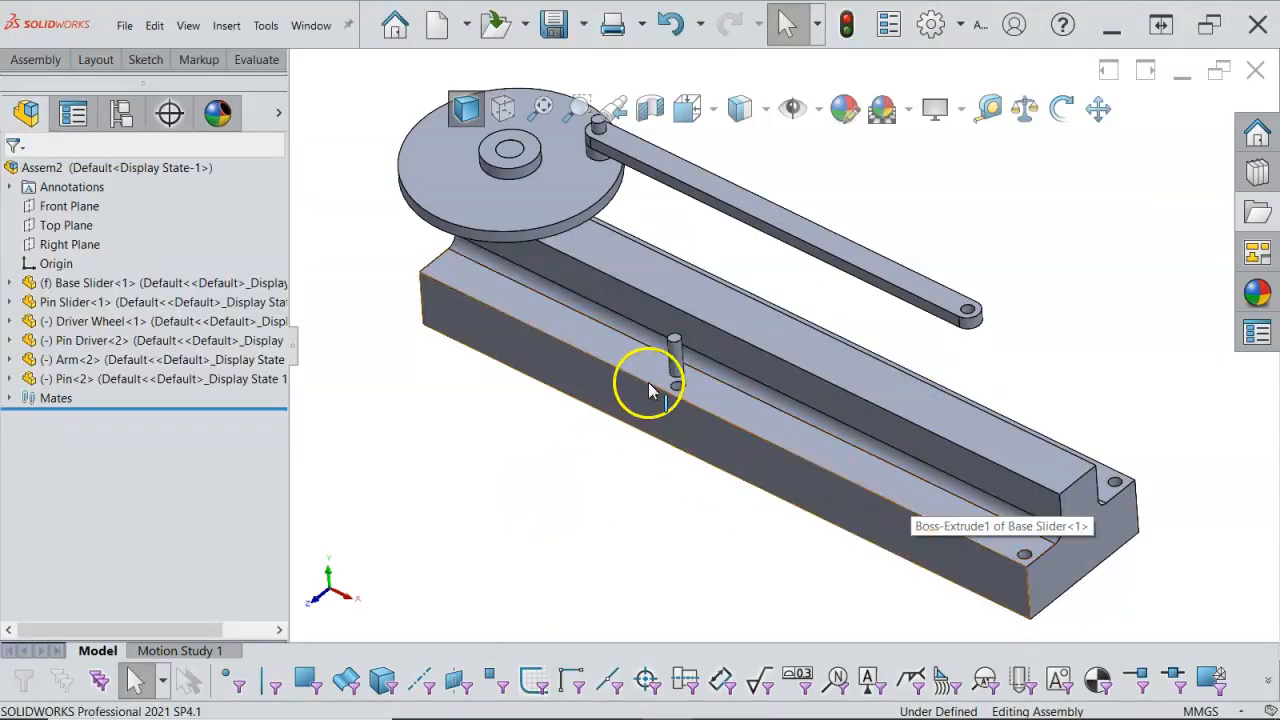
- Add an 8 mm distance mate between the Pin's top face and the Base Slider's lower ledge face
{"action": "scroll", "coordinate": [650, 390], "scroll_direction": "down", "scroll_amount": 3}
{"action": "left_click", "coordinate": [694, 323]}
{"action": "left_click", "coordinate": [655, 368], "text": "ctrl"}
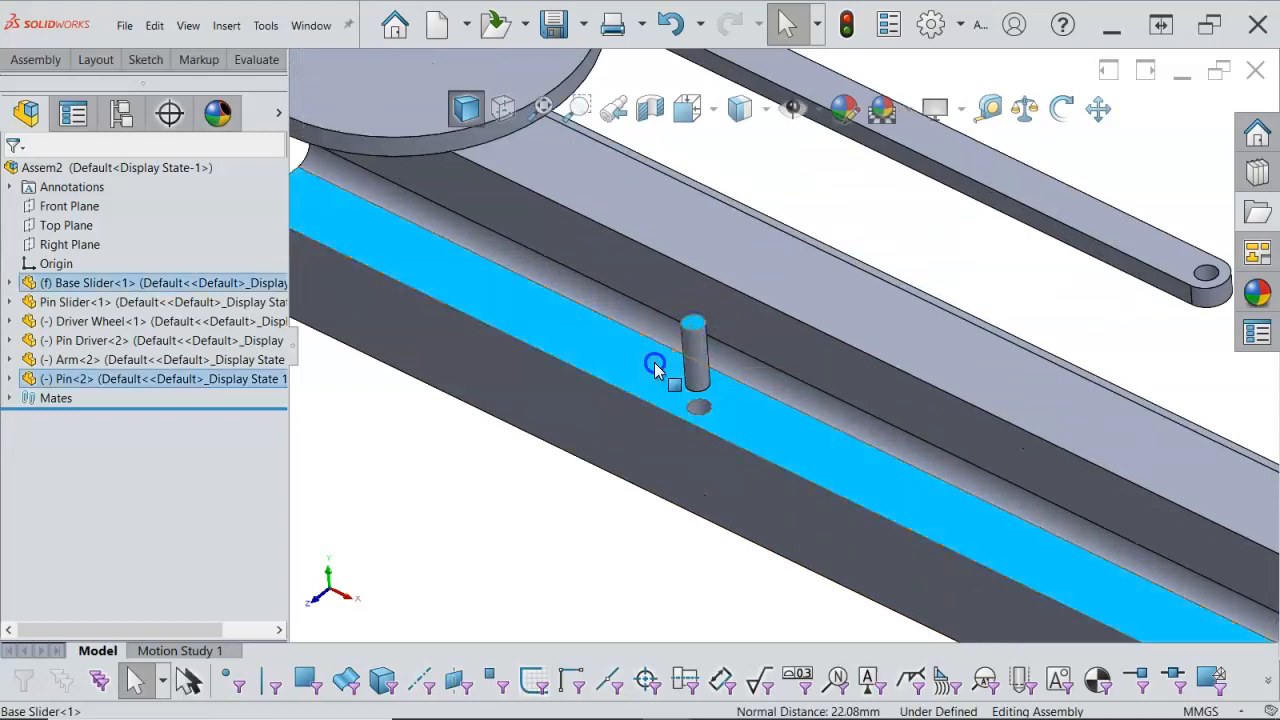
{"action": "left_click", "coordinate": [800, 352]}
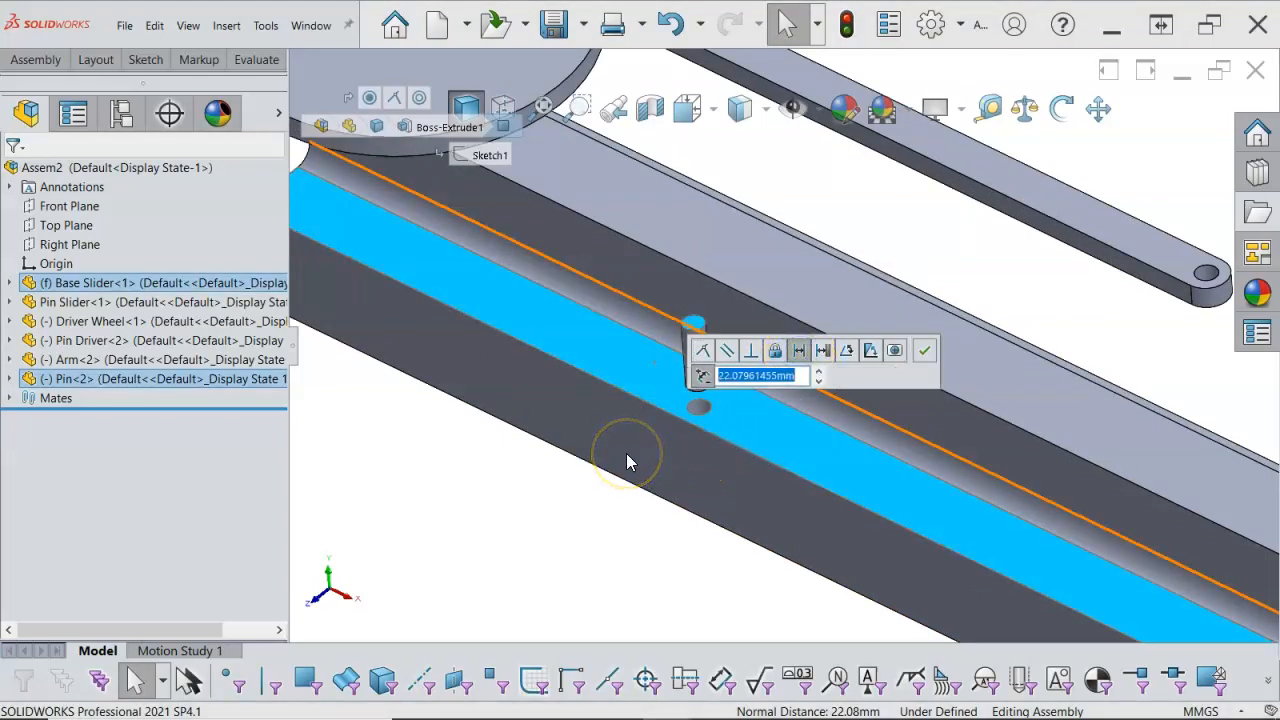
{"action": "type", "text": "8"}
{"action": "key", "text": "Return"}
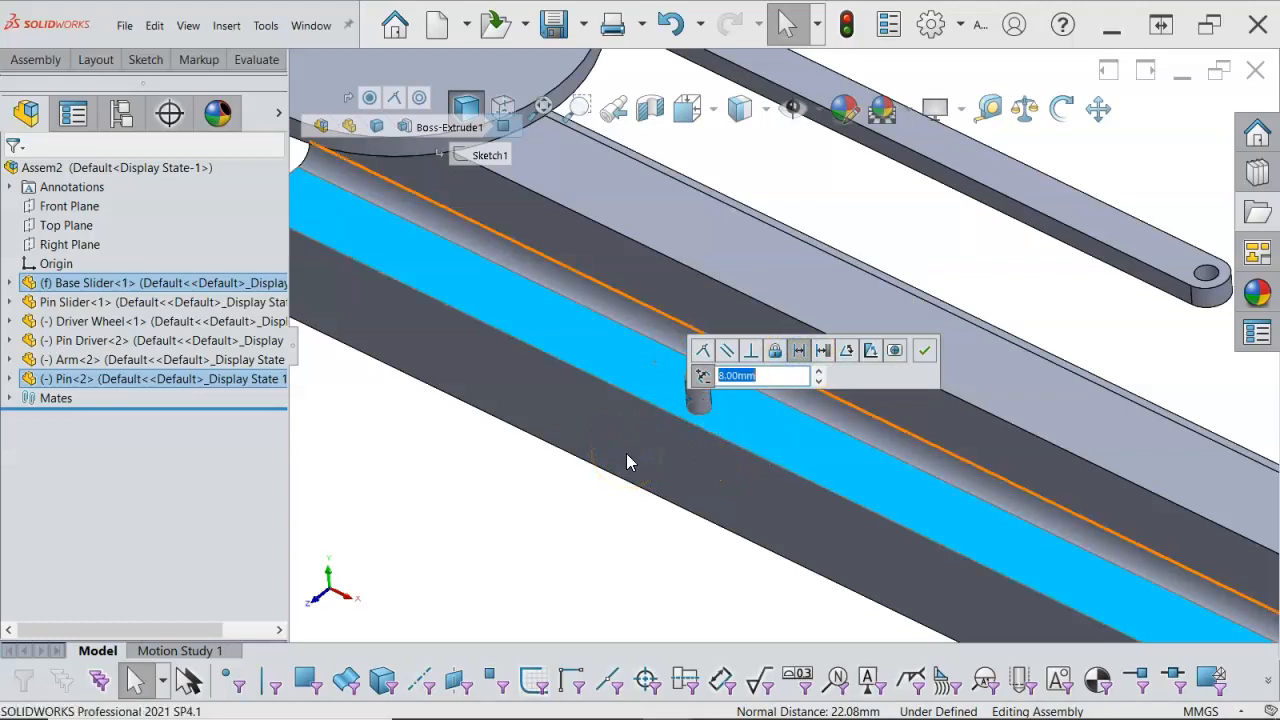
{"action": "left_click", "coordinate": [923, 350]}
{"action": "left_click", "coordinate": [637, 436]}
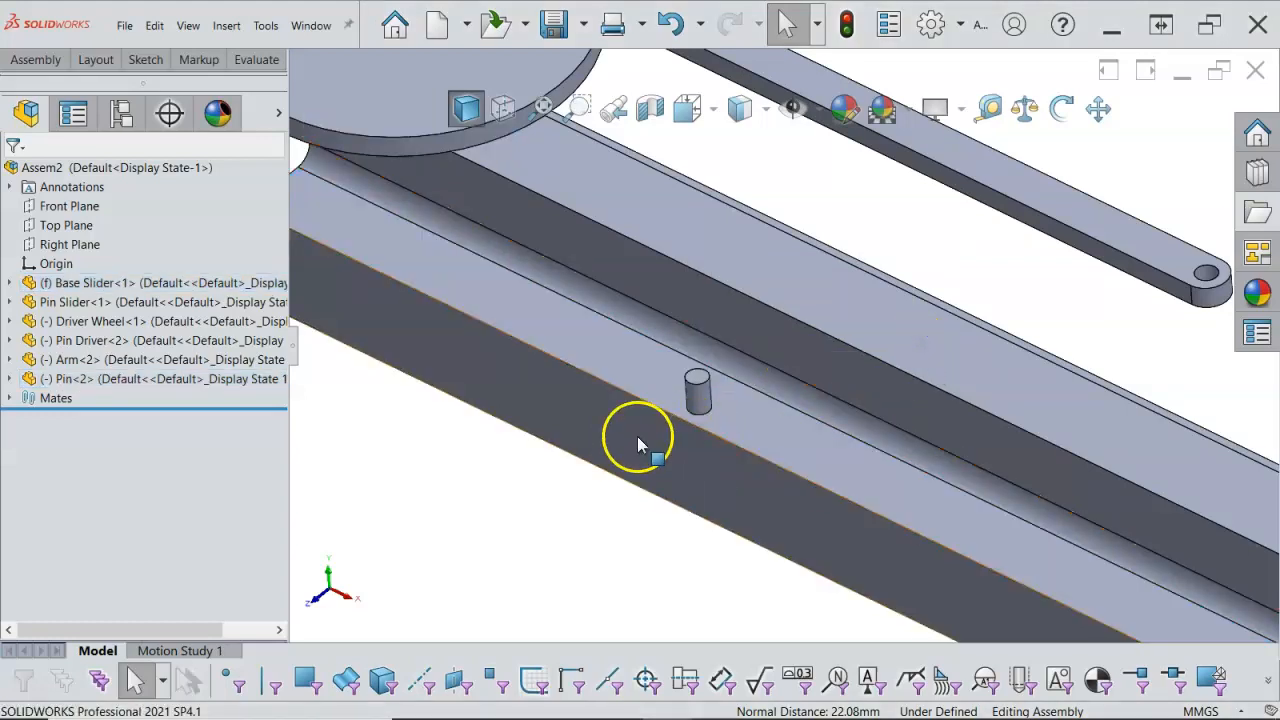
- Place a copy of the Pin with a concentric mate in the ledge's end hole and raise it above the Base Slider's surface
{"action": "scroll", "coordinate": [637, 436], "scroll_direction": "up", "scroll_amount": 5}
{"action": "scroll", "coordinate": [1057, 454], "scroll_direction": "down", "scroll_amount": 6}
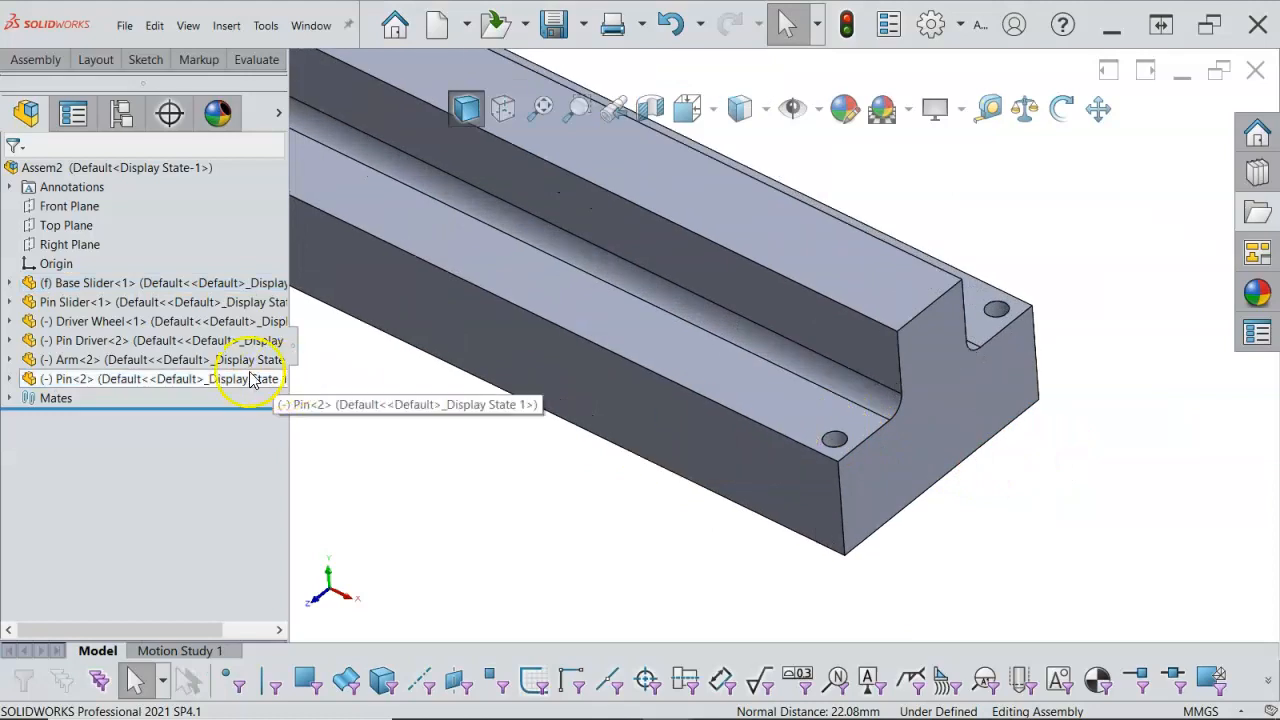
{"action": "mouse_move", "coordinate": [142, 388]}
{"action": "left_click_drag", "start_coordinate": [133, 385], "coordinate": [726, 424]}
{"action": "left_click_drag", "start_coordinate": [829, 438], "coordinate": [834, 440]}
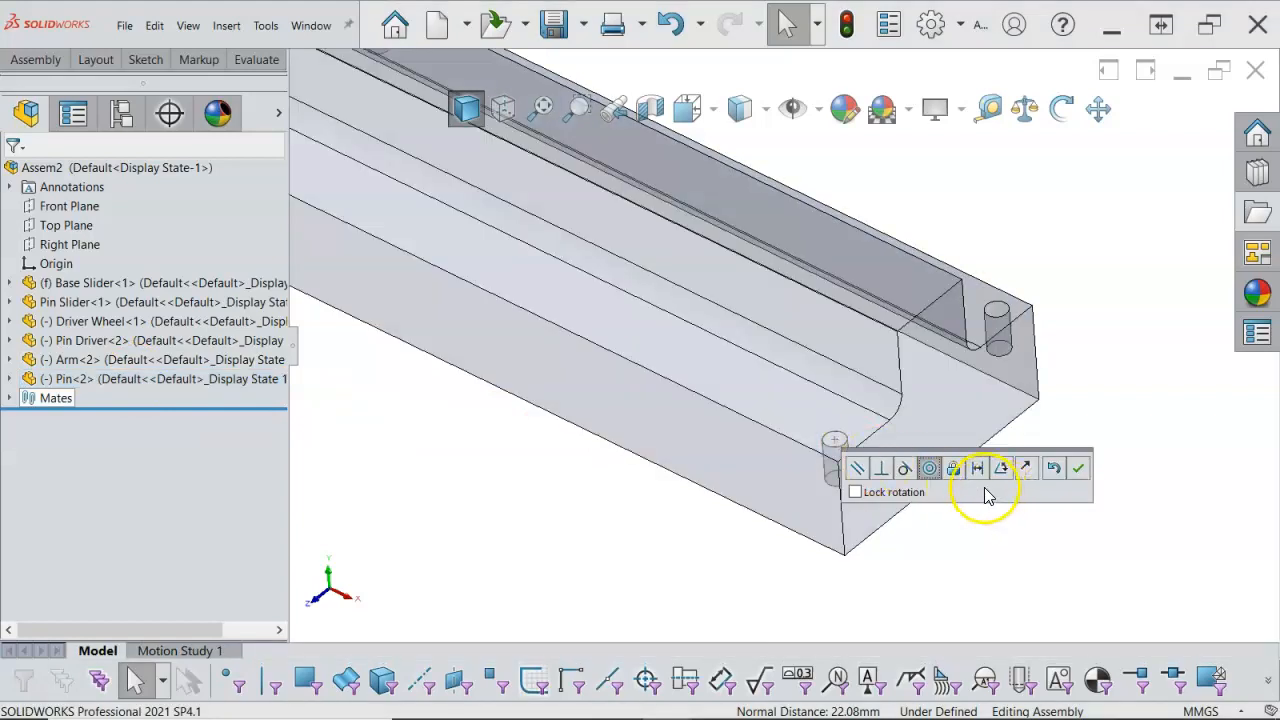
{"action": "left_click", "coordinate": [1078, 468]}
{"action": "key", "text": "f"}
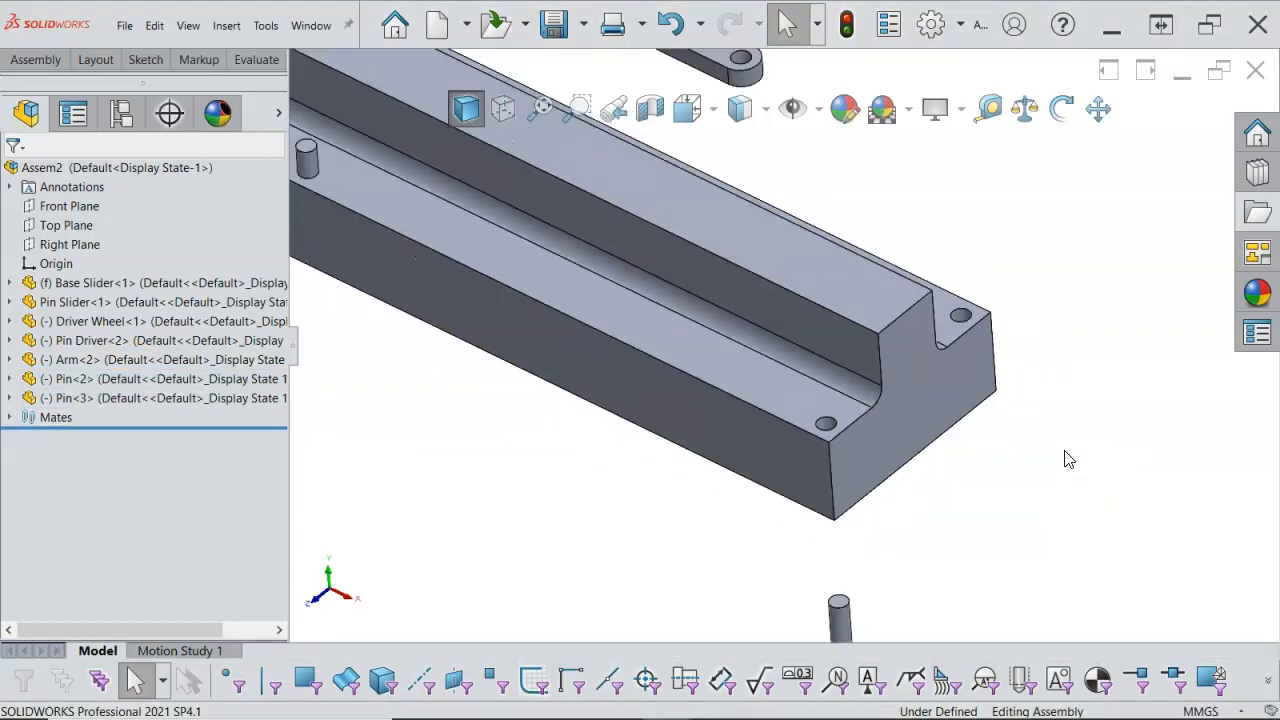
{"action": "left_click_drag", "start_coordinate": [814, 478], "coordinate": [803, 362]}
{"action": "left_click", "coordinate": [934, 380]}
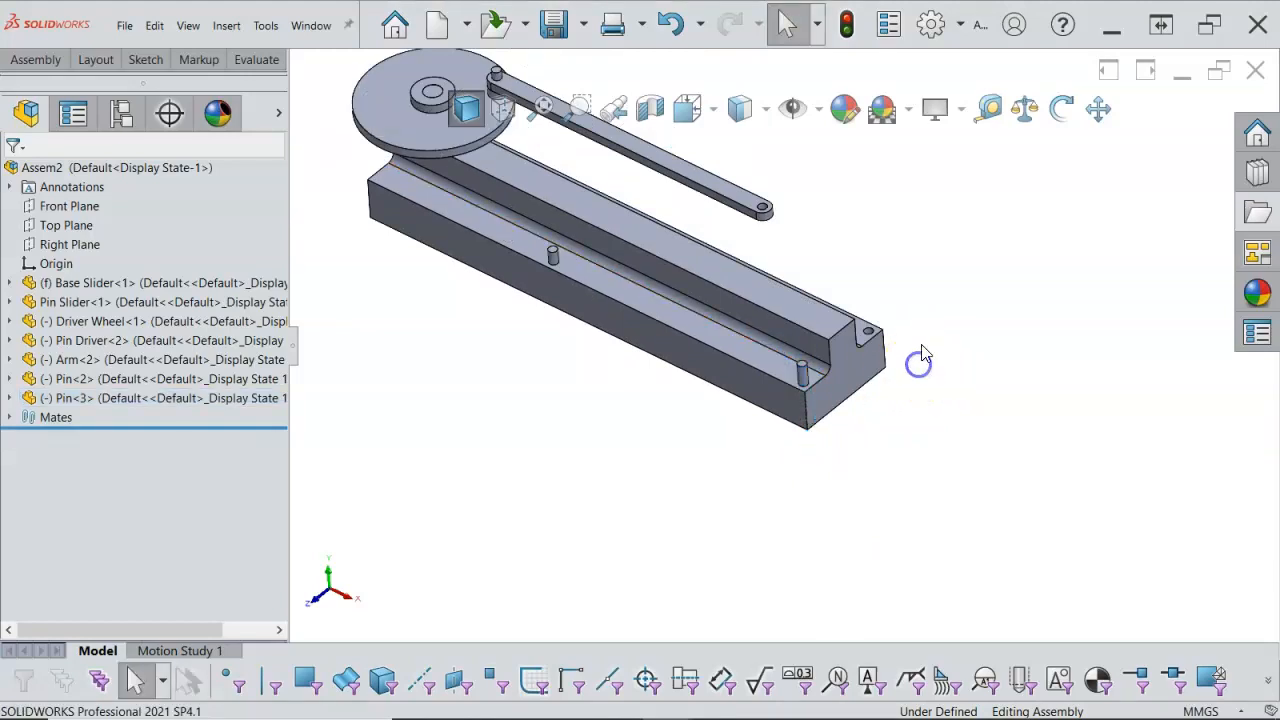
- Place a copy of the end Pin with a concentric mate in the end hole of the Base Slider's opposite ledge
{"action": "scroll", "coordinate": [900, 355], "scroll_direction": "down", "scroll_amount": 5}
{"action": "scroll", "coordinate": [790, 367], "scroll_direction": "down", "scroll_amount": 3}
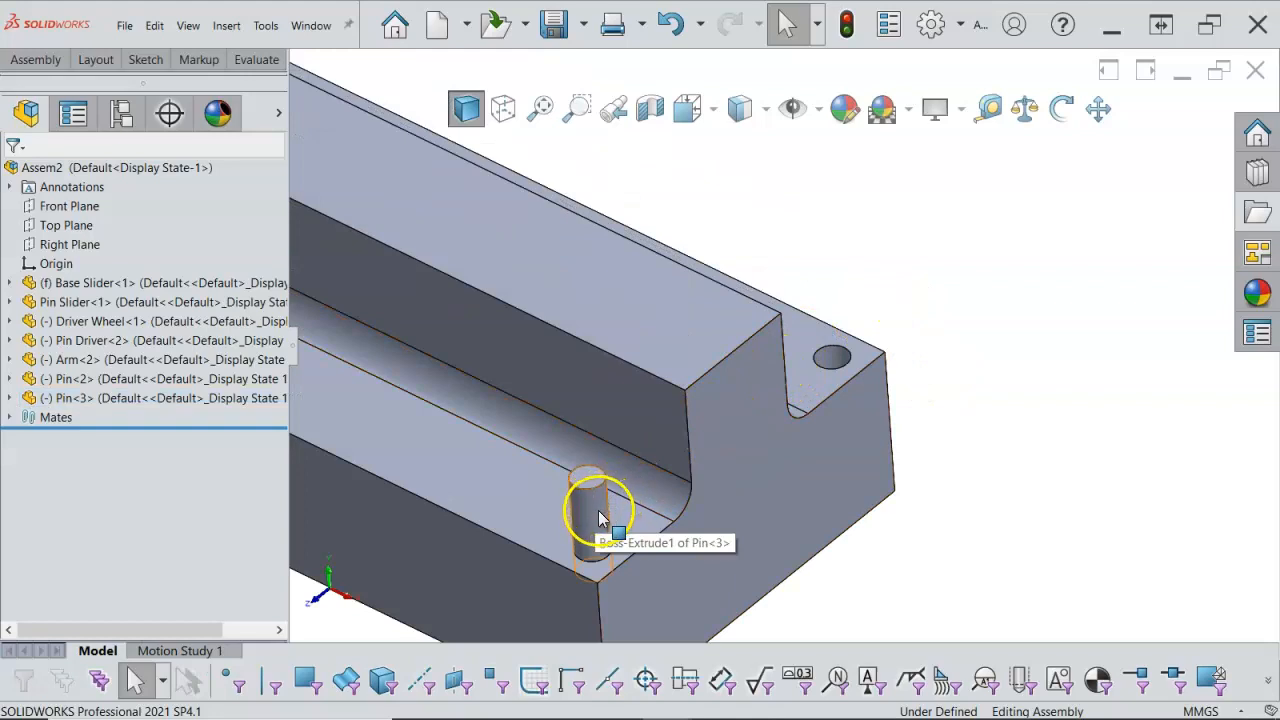
{"action": "left_click_drag", "start_coordinate": [590, 510], "coordinate": [838, 358]}
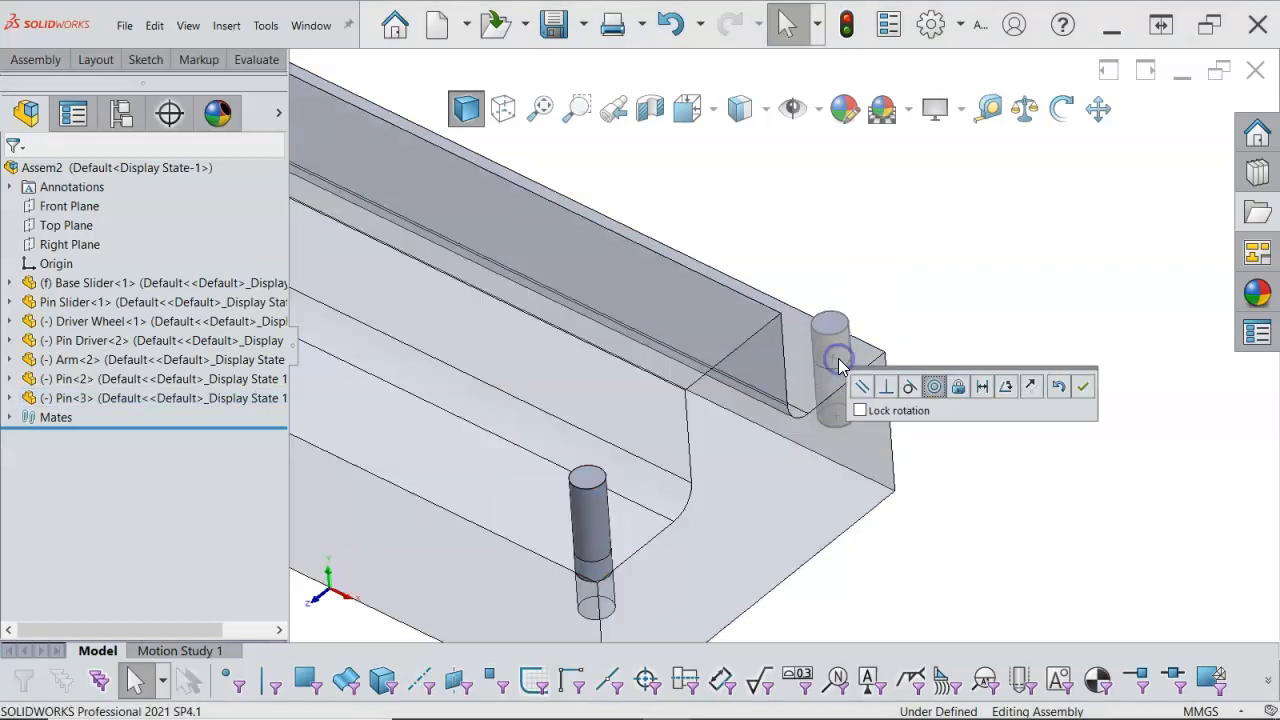
{"action": "left_click", "coordinate": [1081, 396]}
- Place another copy of the Pin with a concentric mate in the hole midway along that opposite ledge
{"action": "middle_click", "coordinate": [1037, 330]}
{"action": "middle_click_drag", "start_coordinate": [1020, 378], "coordinate": [865, 495]}
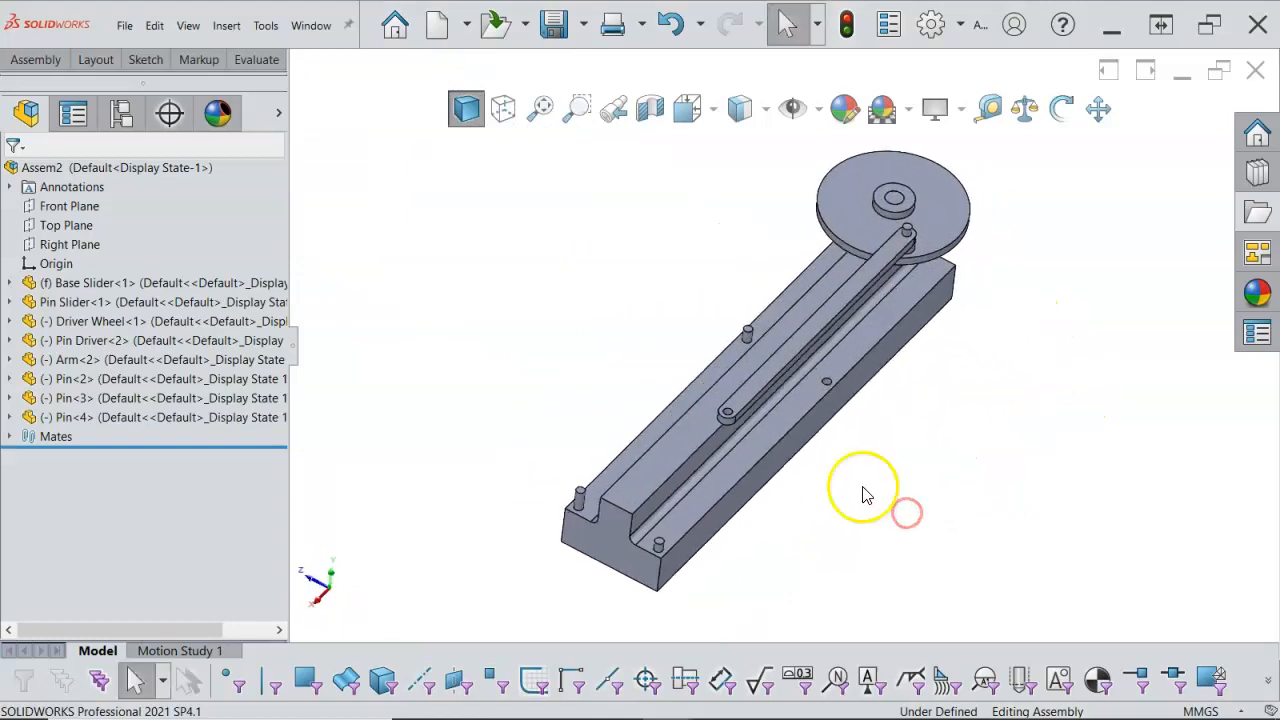
{"action": "scroll", "coordinate": [865, 495], "scroll_direction": "down", "scroll_amount": 3}
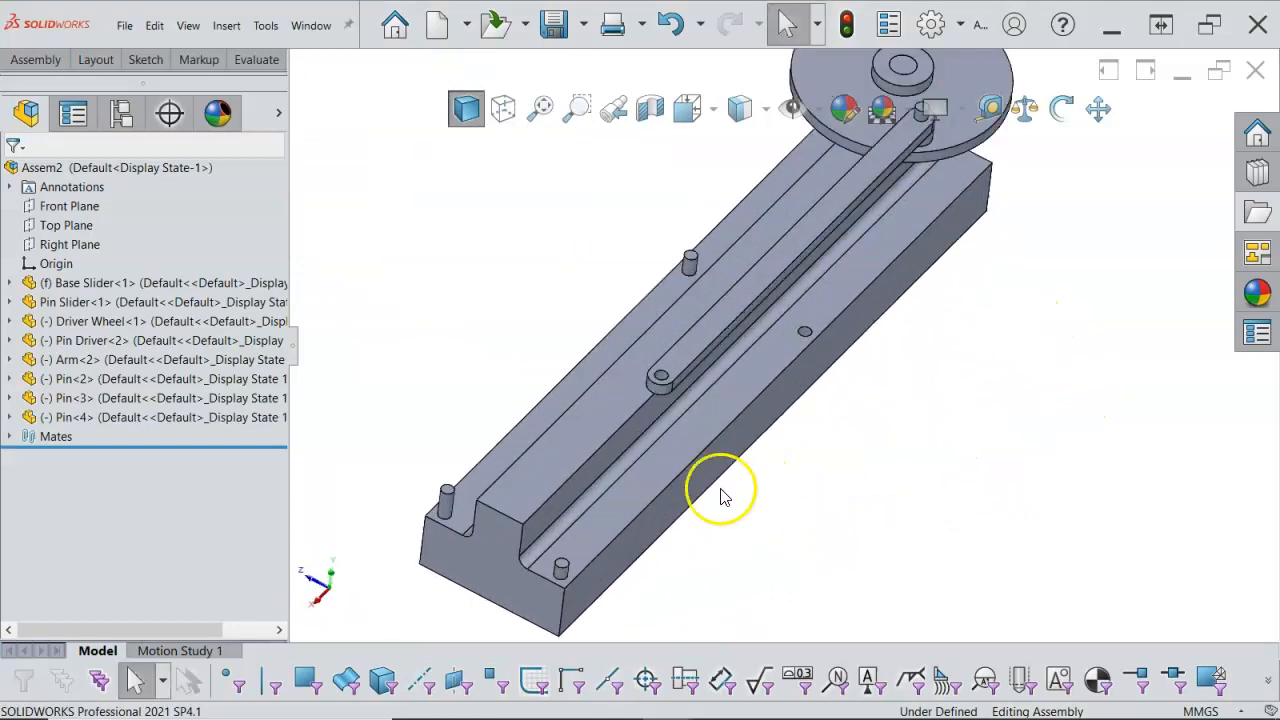
{"action": "left_click", "coordinate": [558, 578]}
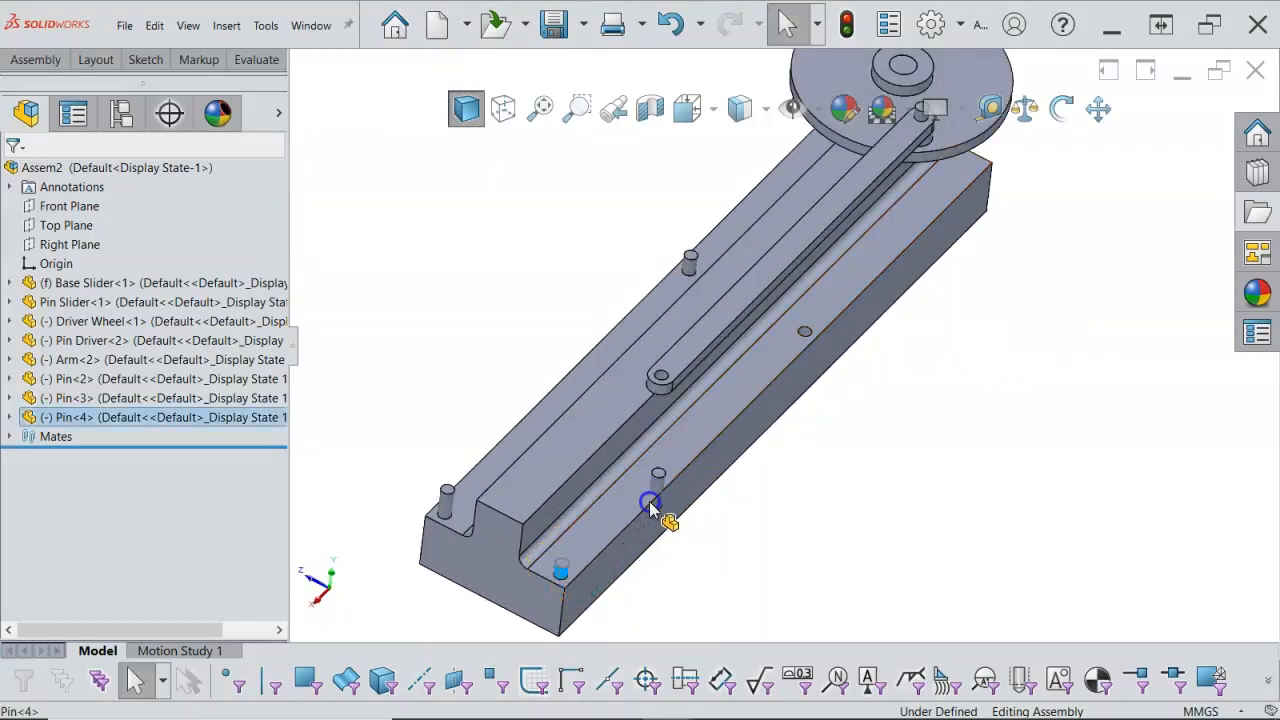
{"action": "left_click", "coordinate": [806, 331], "text": "ctrl"}
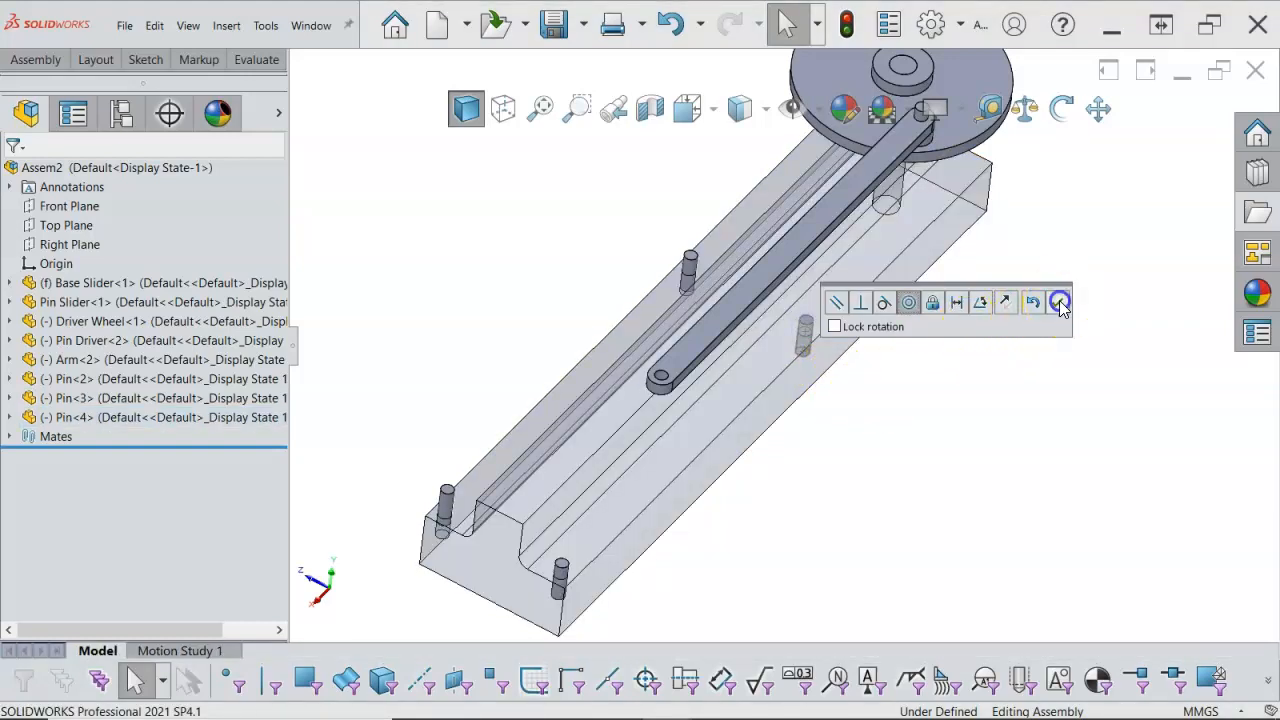
{"action": "left_click", "coordinate": [1060, 303]}
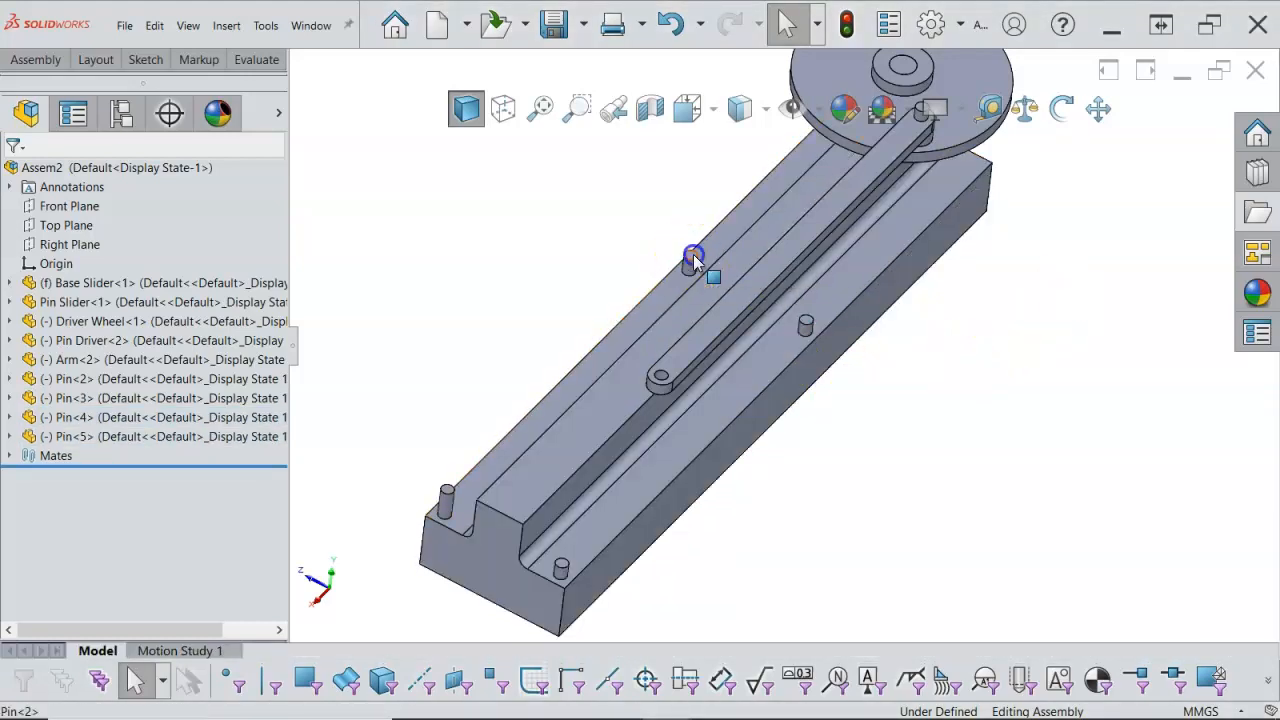
- Use multiple mate mode to make the three copied Pins' top faces coincident with the first Pin's top face
{"action": "left_click", "coordinate": [691, 260]}
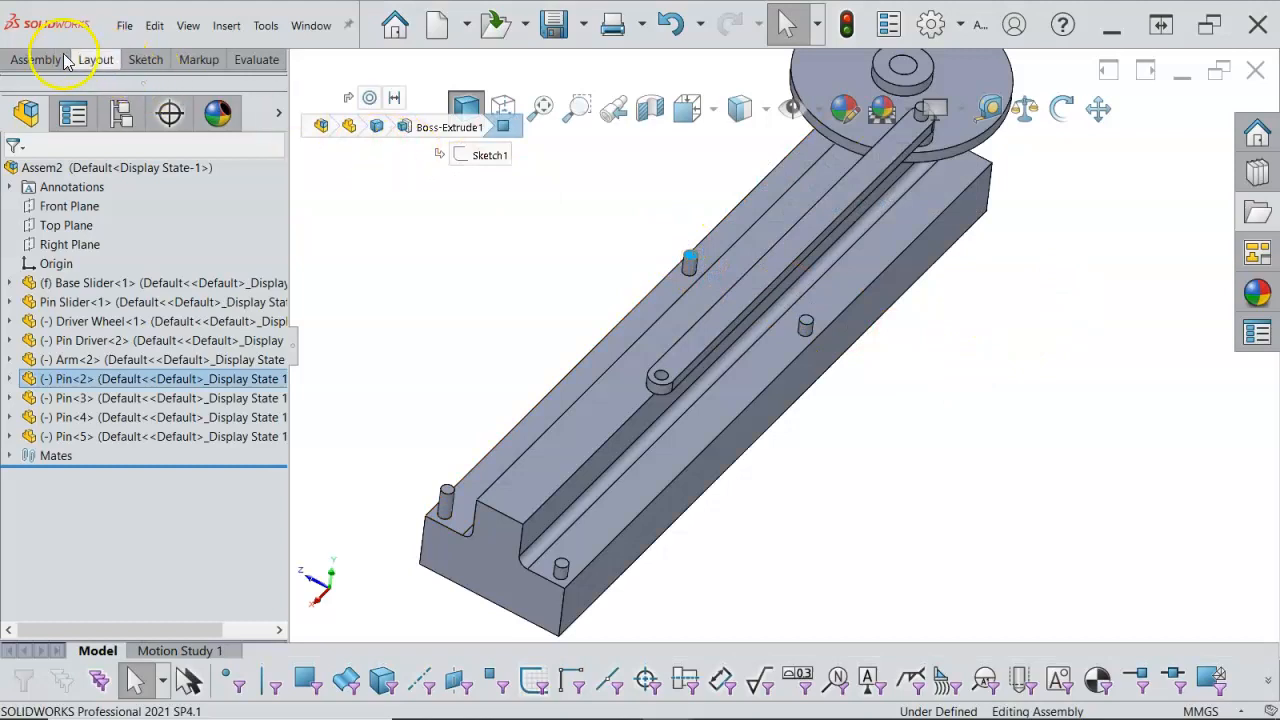
{"action": "left_click", "coordinate": [62, 60]}
{"action": "left_click", "coordinate": [160, 97]}
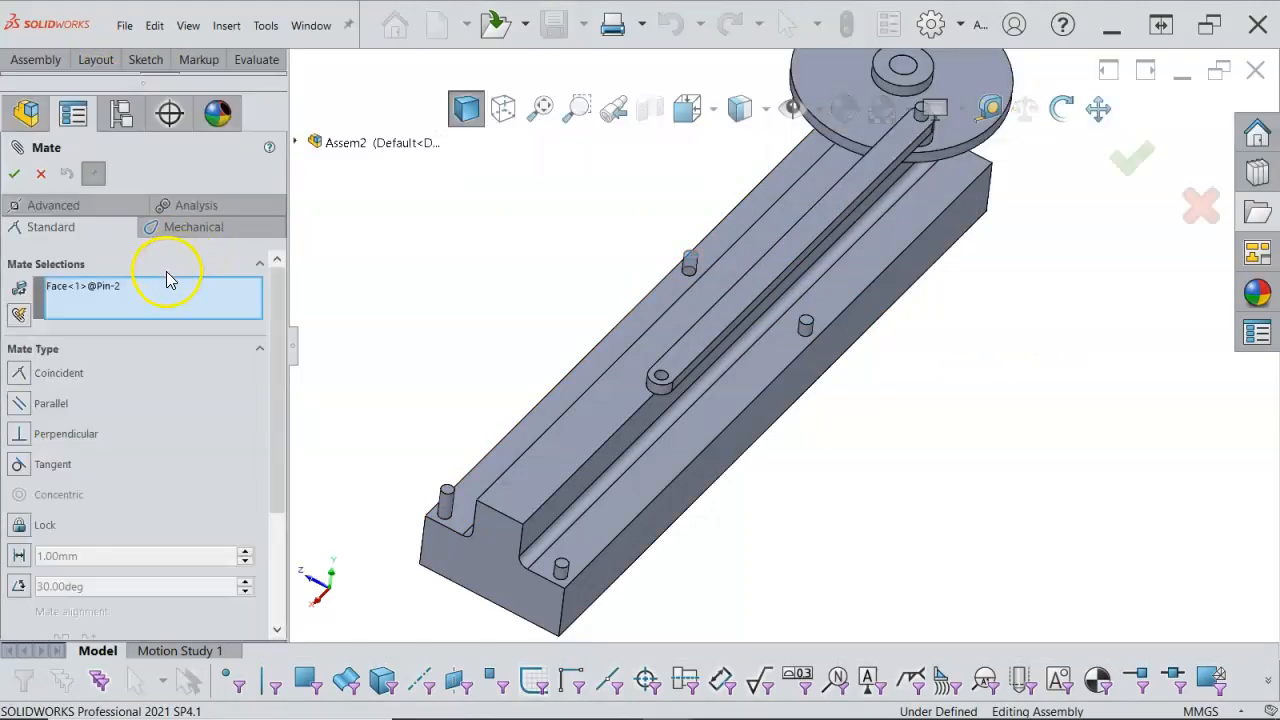
{"action": "left_click", "coordinate": [16, 318]}
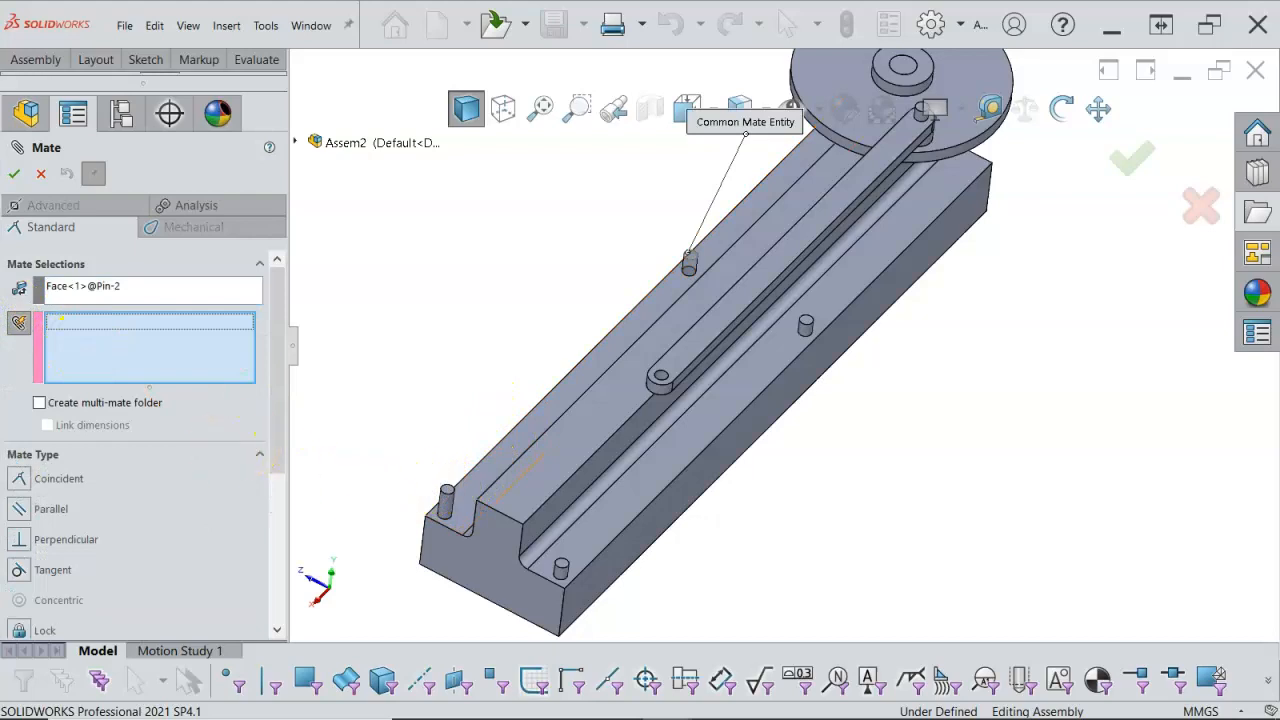
{"action": "left_click", "coordinate": [19, 480]}
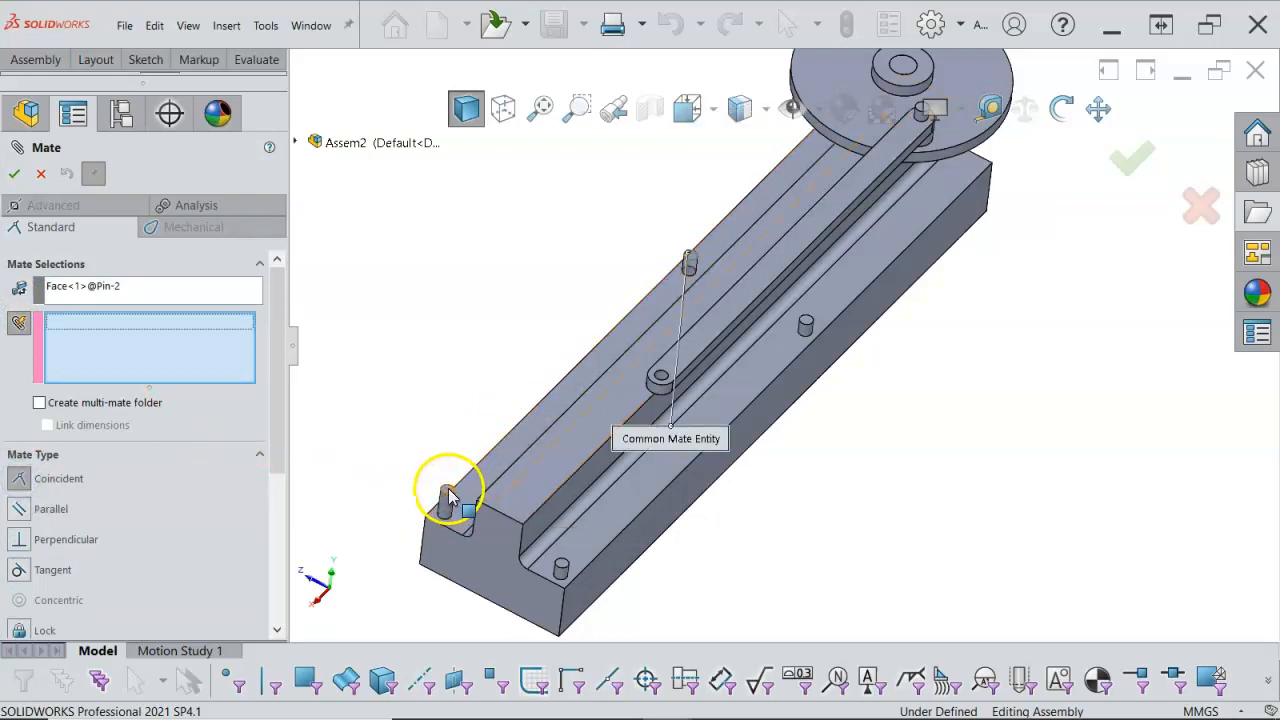
{"action": "left_click", "coordinate": [449, 494]}
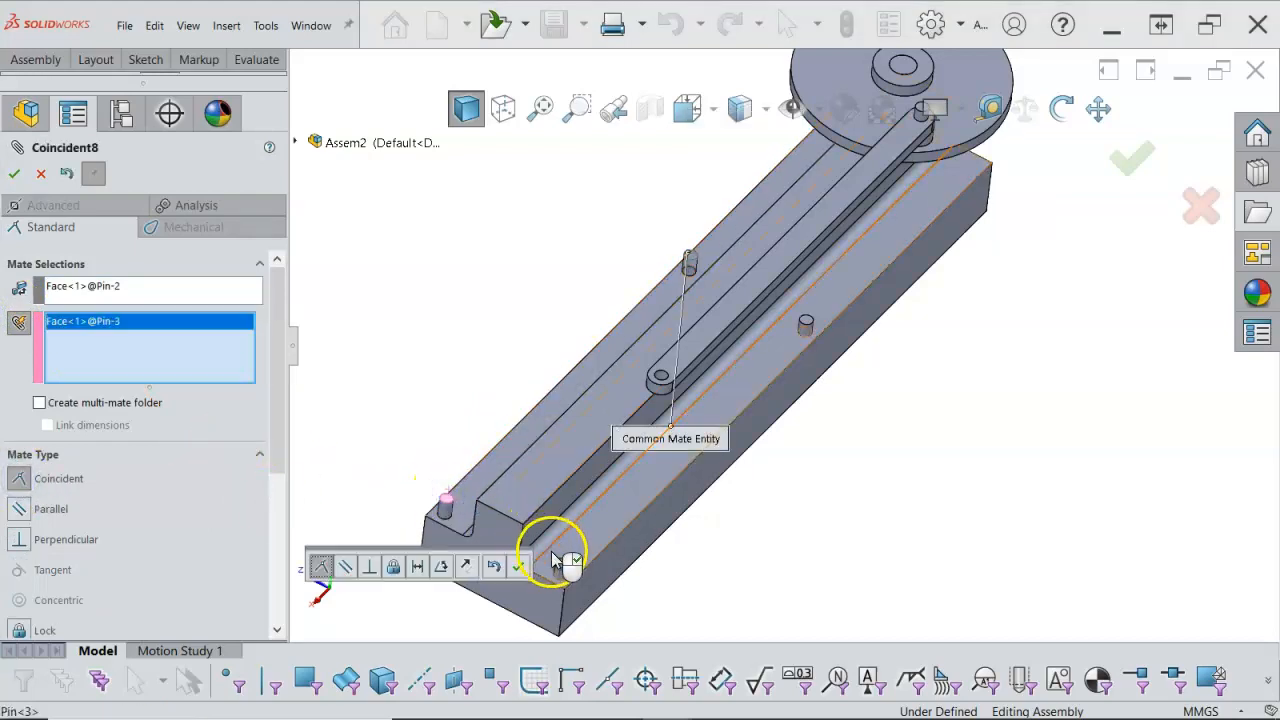
{"action": "left_click", "coordinate": [563, 569]}
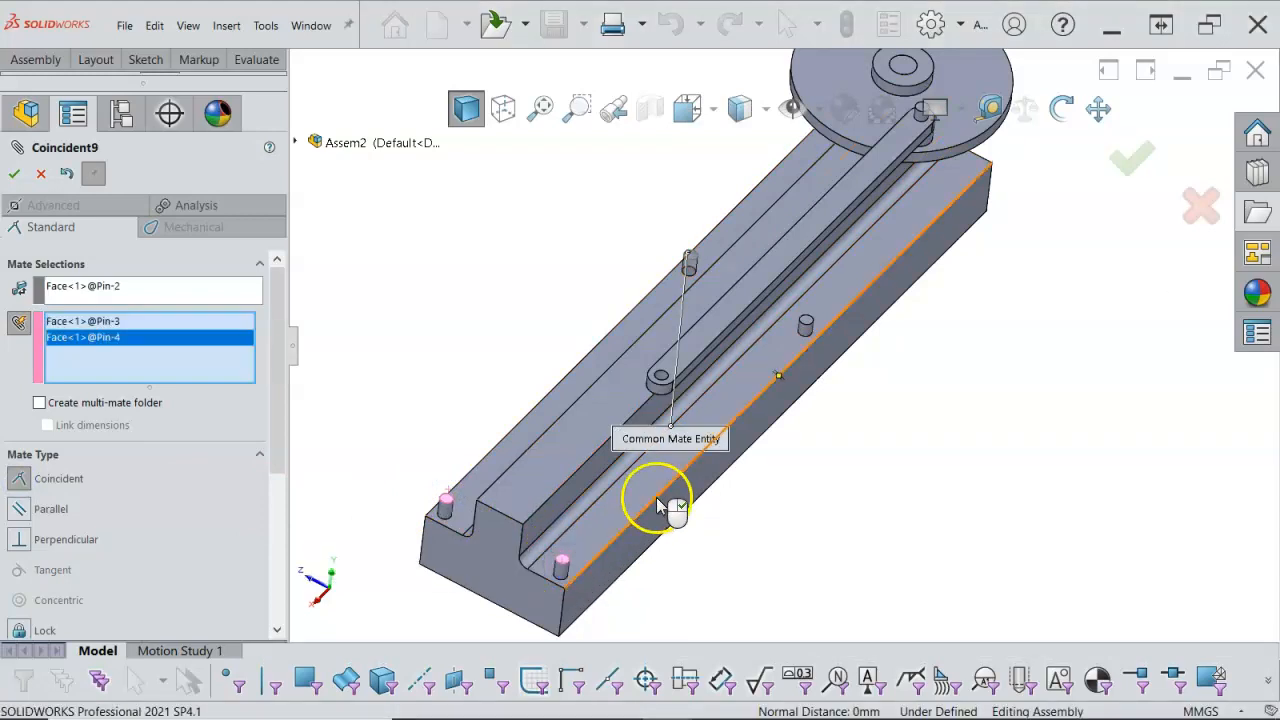
{"action": "left_click", "coordinate": [808, 326]}
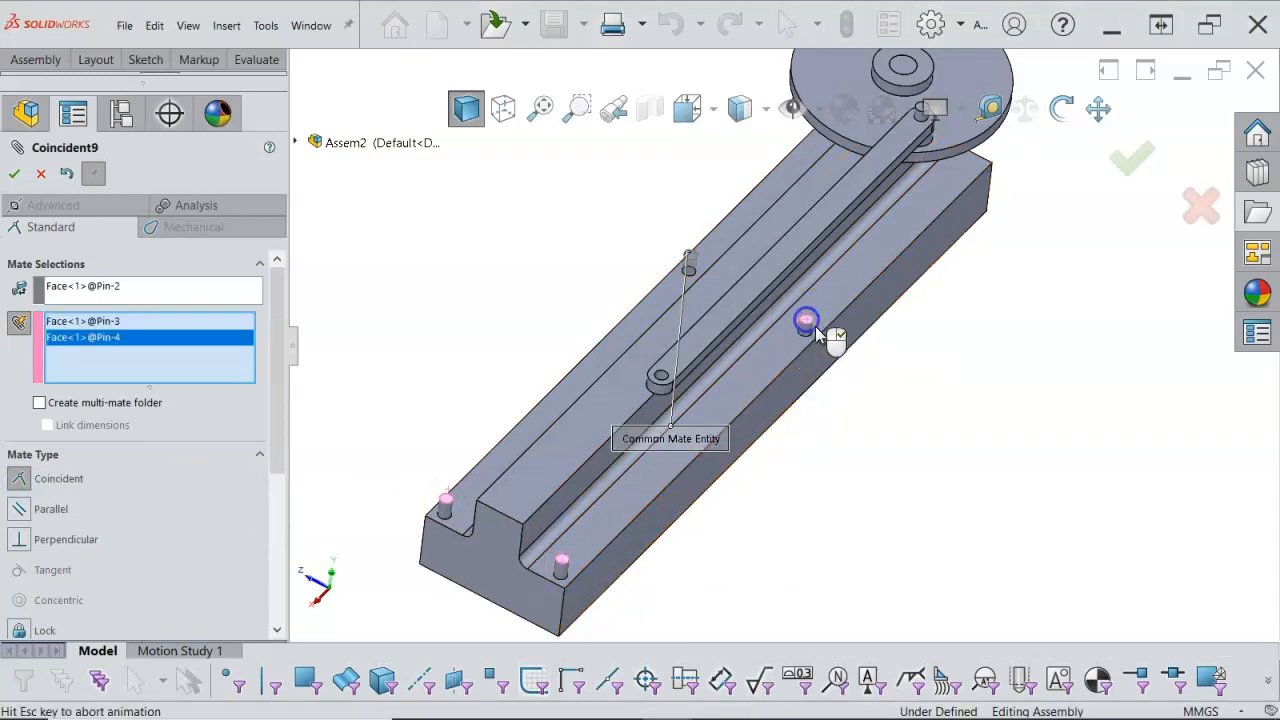
{"action": "left_click", "coordinate": [1130, 172]}
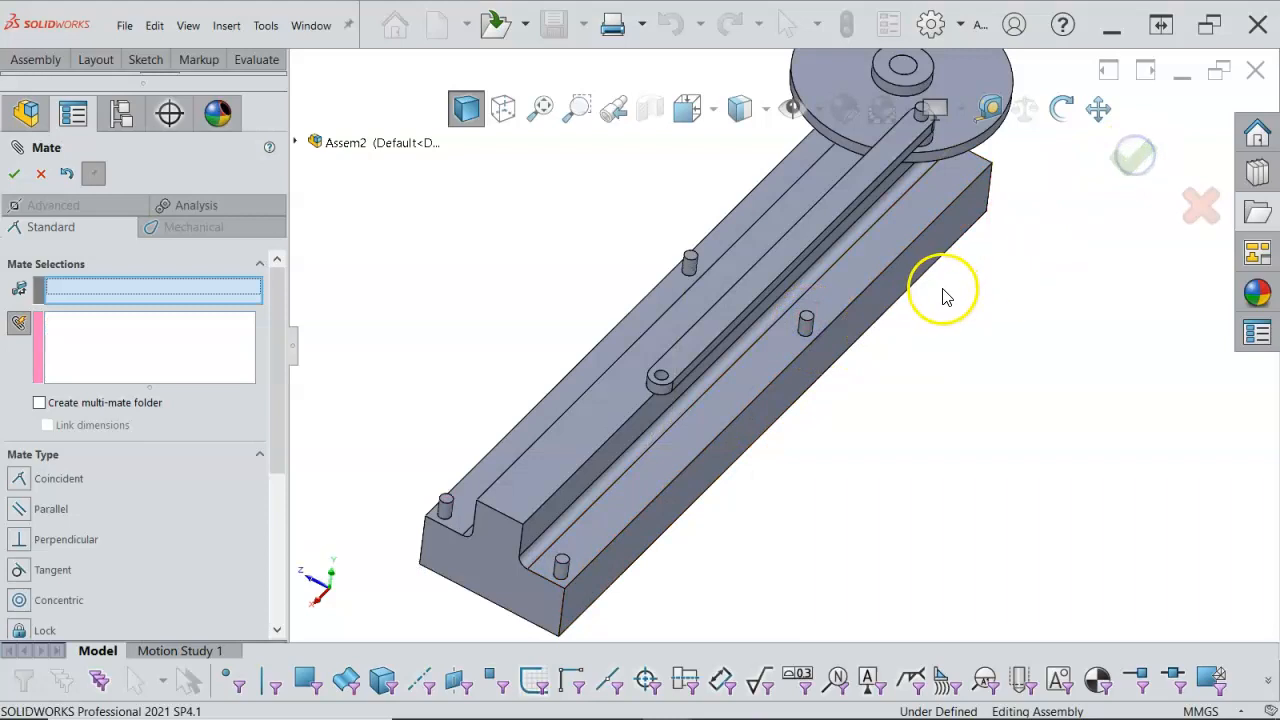
{"action": "left_click", "coordinate": [14, 173]}
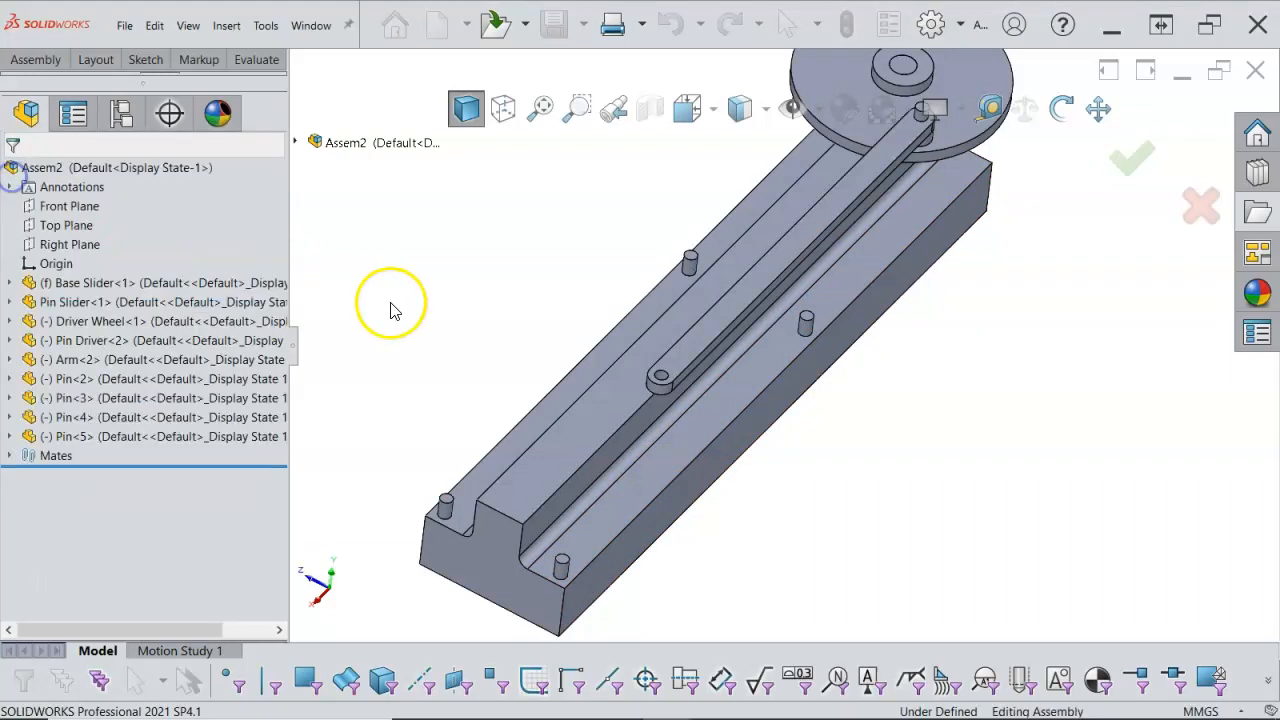
- Review the coincident mates between the Pins in the Mates folder and see which faces each one joins
{"action": "middle_click_drag", "start_coordinate": [485, 322], "coordinate": [609, 371]}
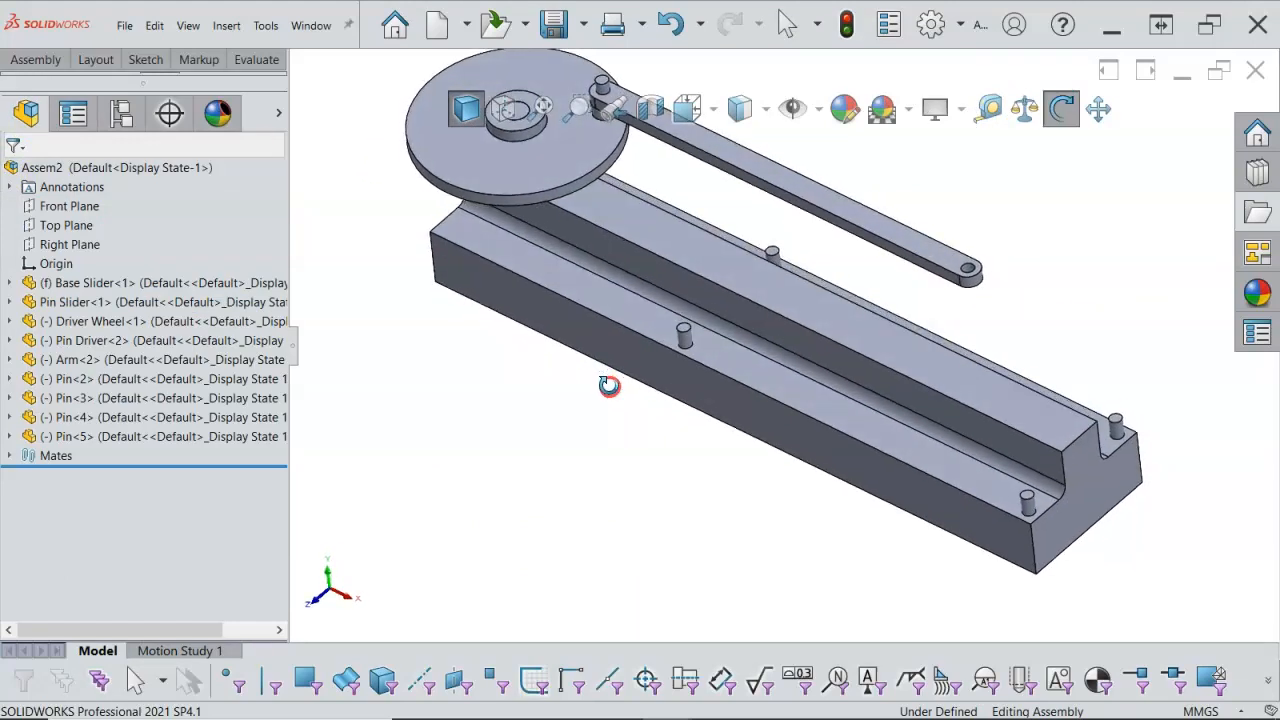
{"action": "left_click", "coordinate": [10, 456]}
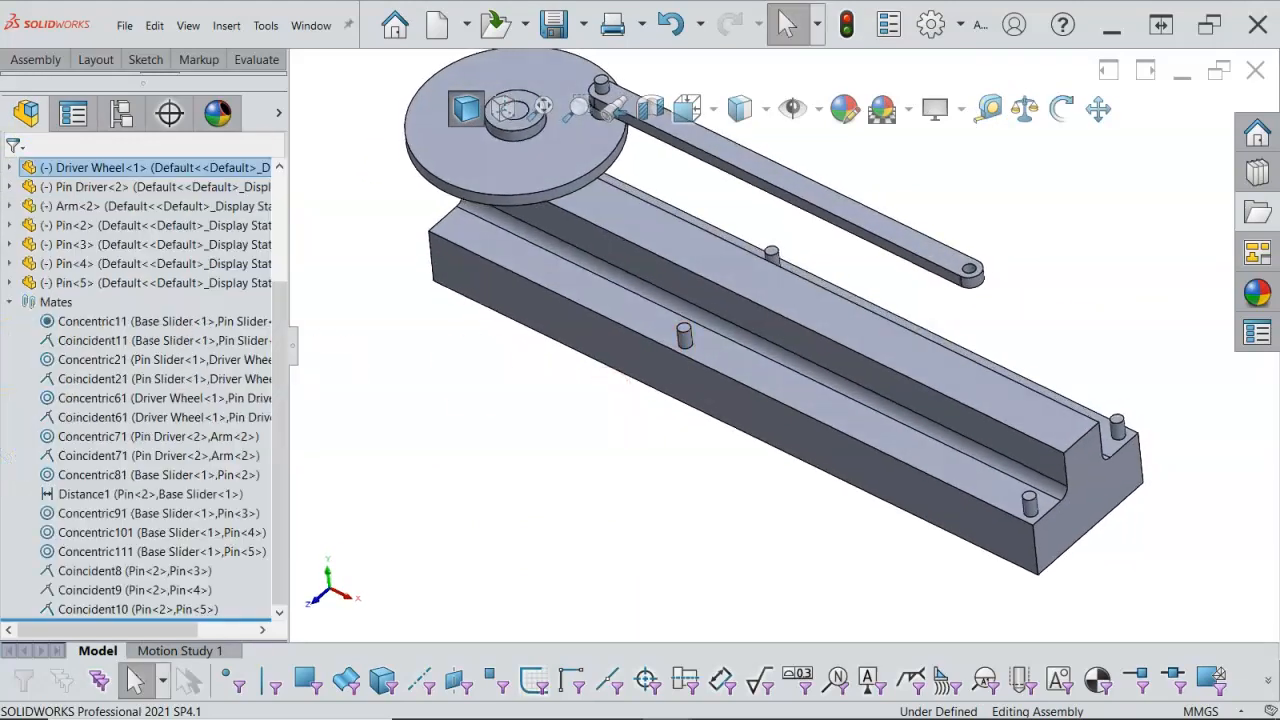
{"action": "left_click", "coordinate": [123, 572]}
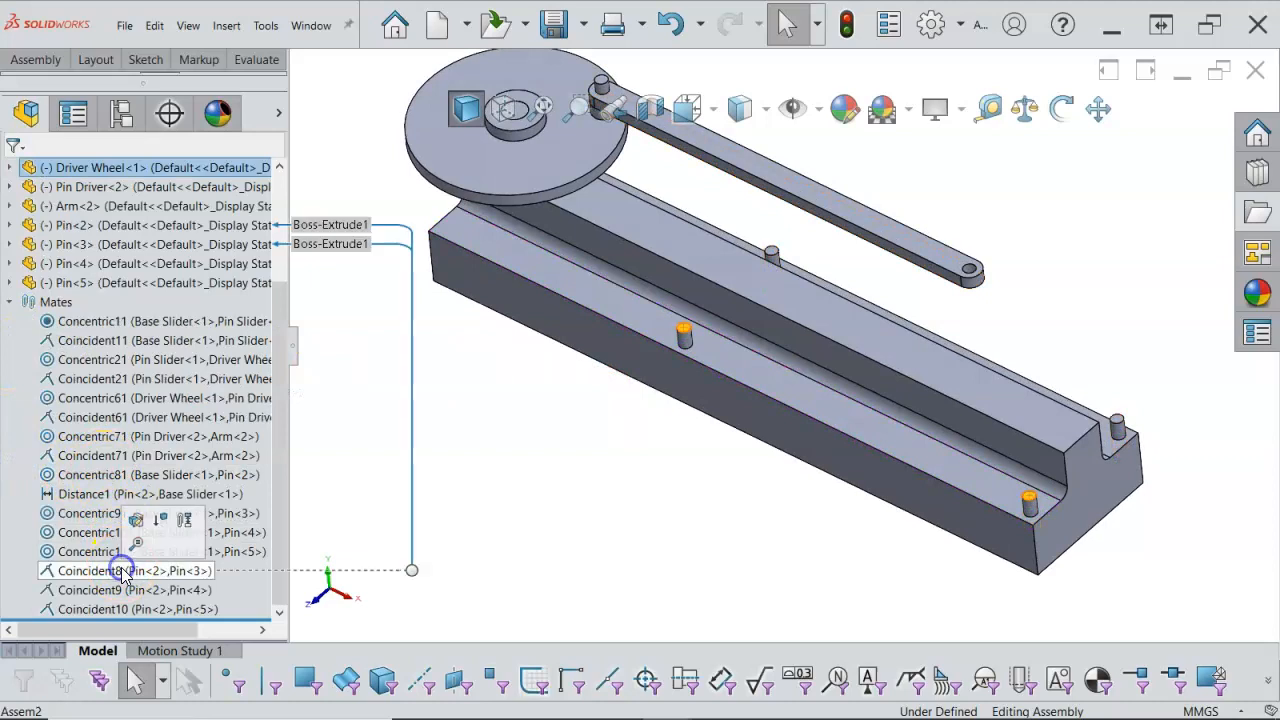
{"action": "left_click", "coordinate": [118, 590]}
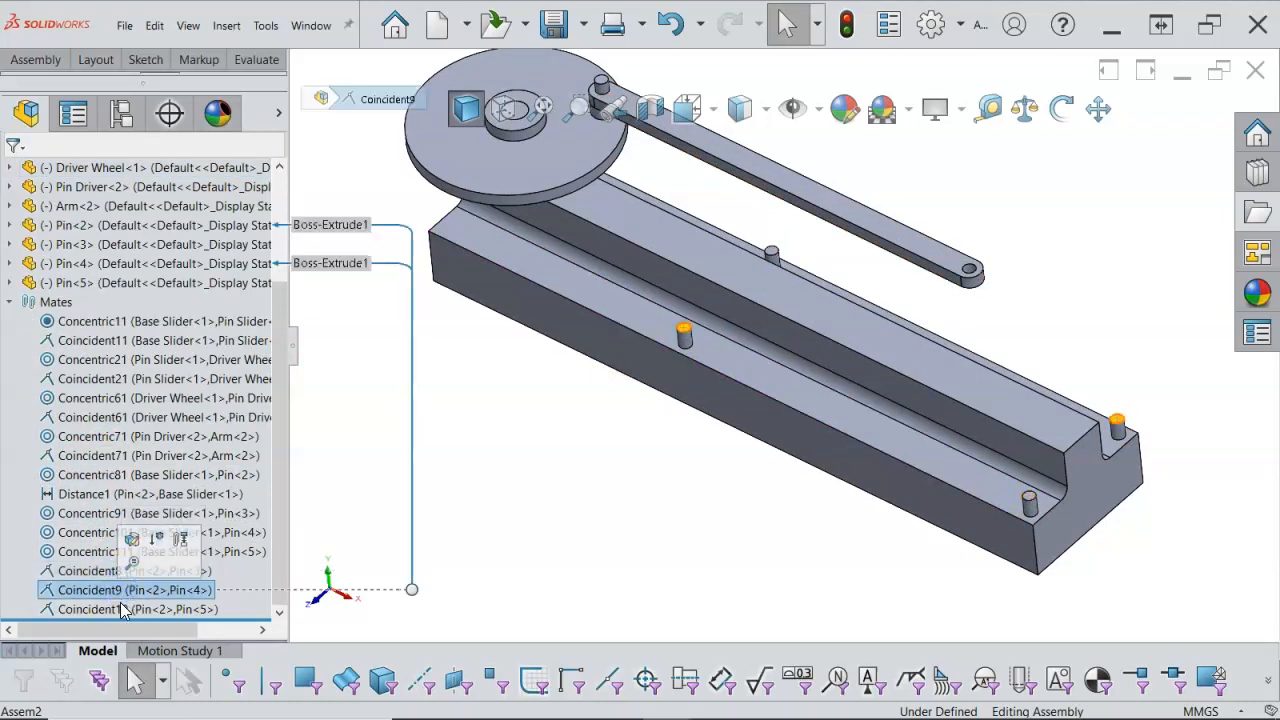
{"action": "left_click", "coordinate": [121, 609]}
{"action": "left_click", "coordinate": [486, 429]}
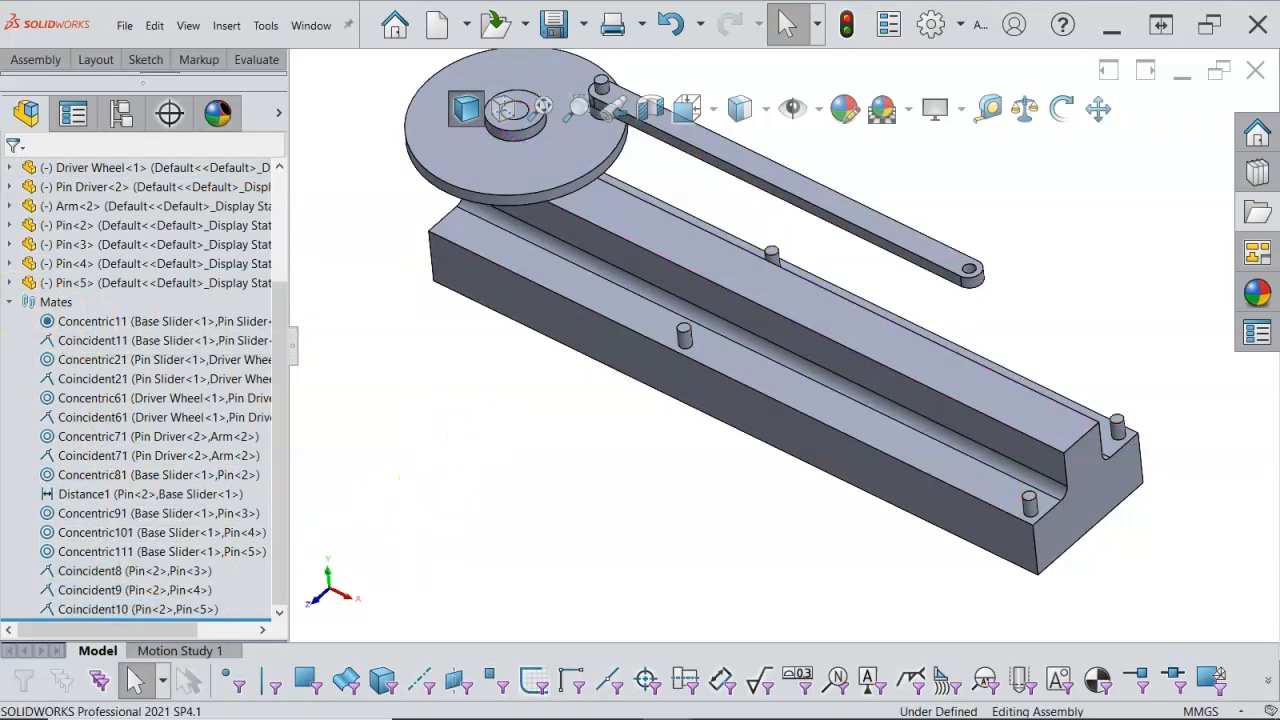
{"action": "left_click", "coordinate": [11, 302]}
{"action": "mouse_move", "coordinate": [483, 412]}
{"action": "middle_mouse_down"}
{"action": "mouse_move", "coordinate": [500, 386]}
{"action": "mouse_move", "coordinate": [487, 400]}
{"action": "middle_mouse_up"}
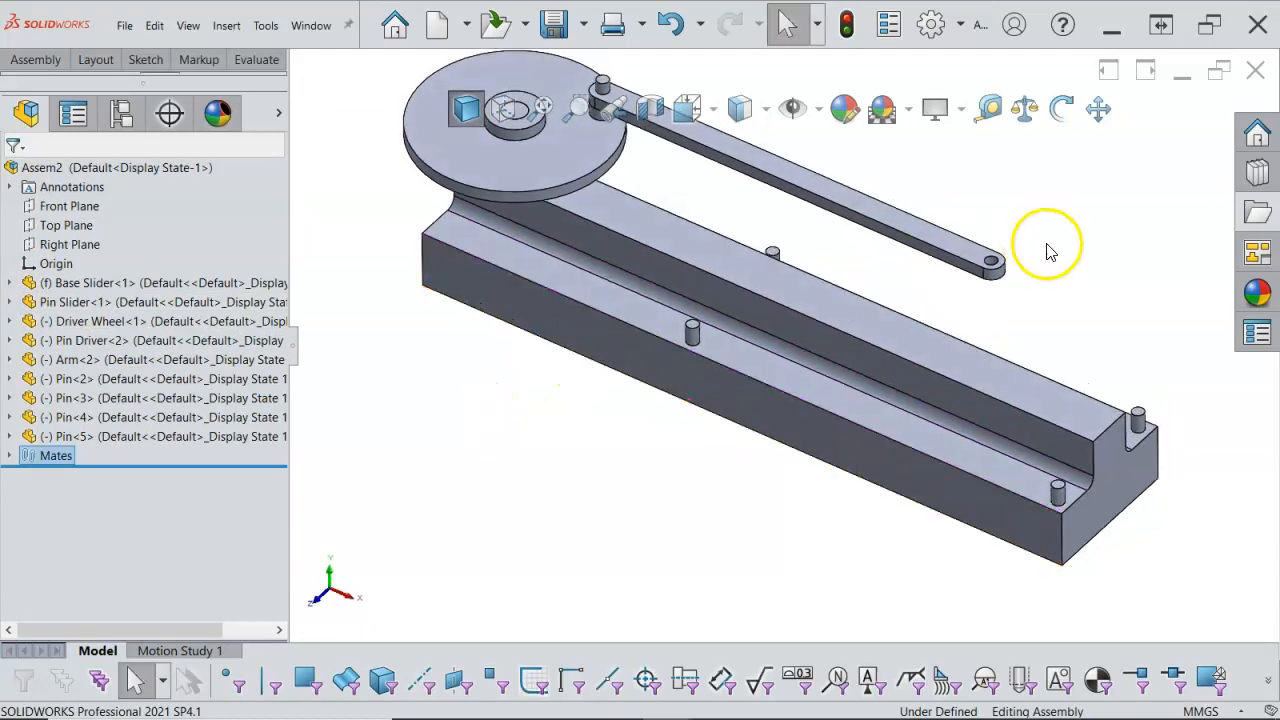
- Insert the Support part and position it above the Base Slider beside the Pin midway along the ledge
{"action": "left_click", "coordinate": [1257, 173]}
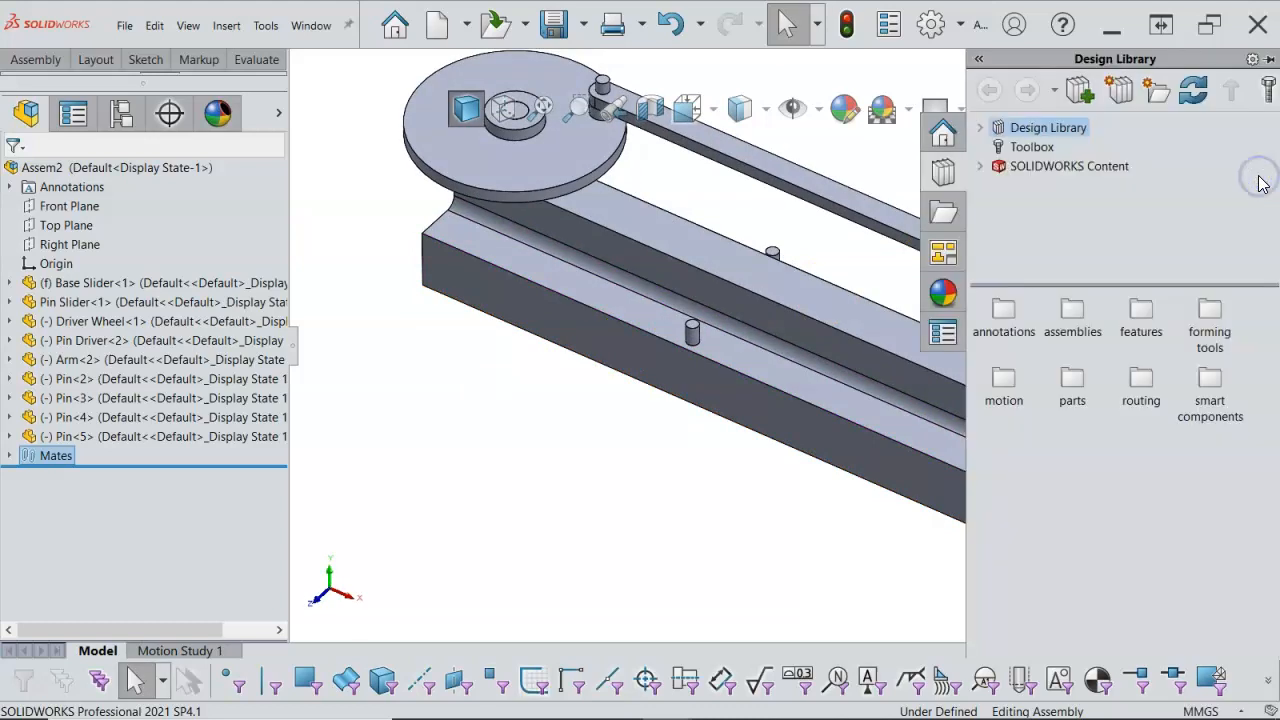
{"action": "left_click", "coordinate": [944, 212]}
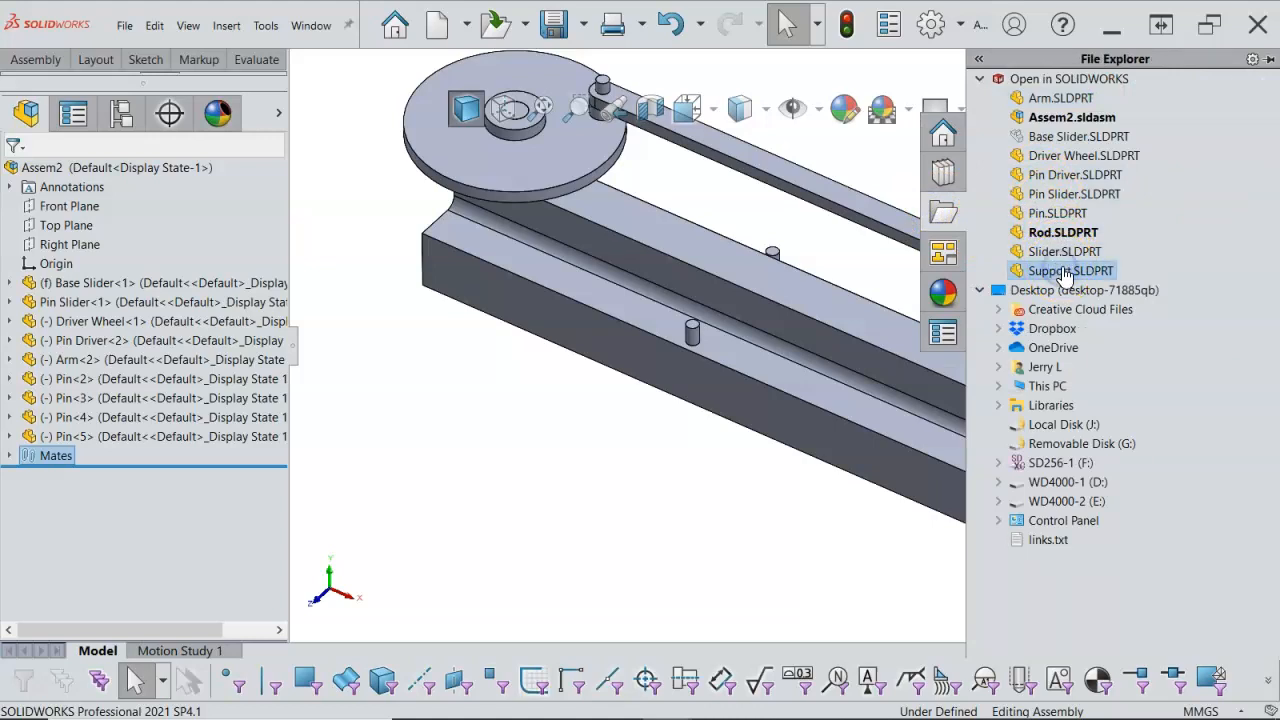
{"action": "mouse_move", "coordinate": [1064, 273]}
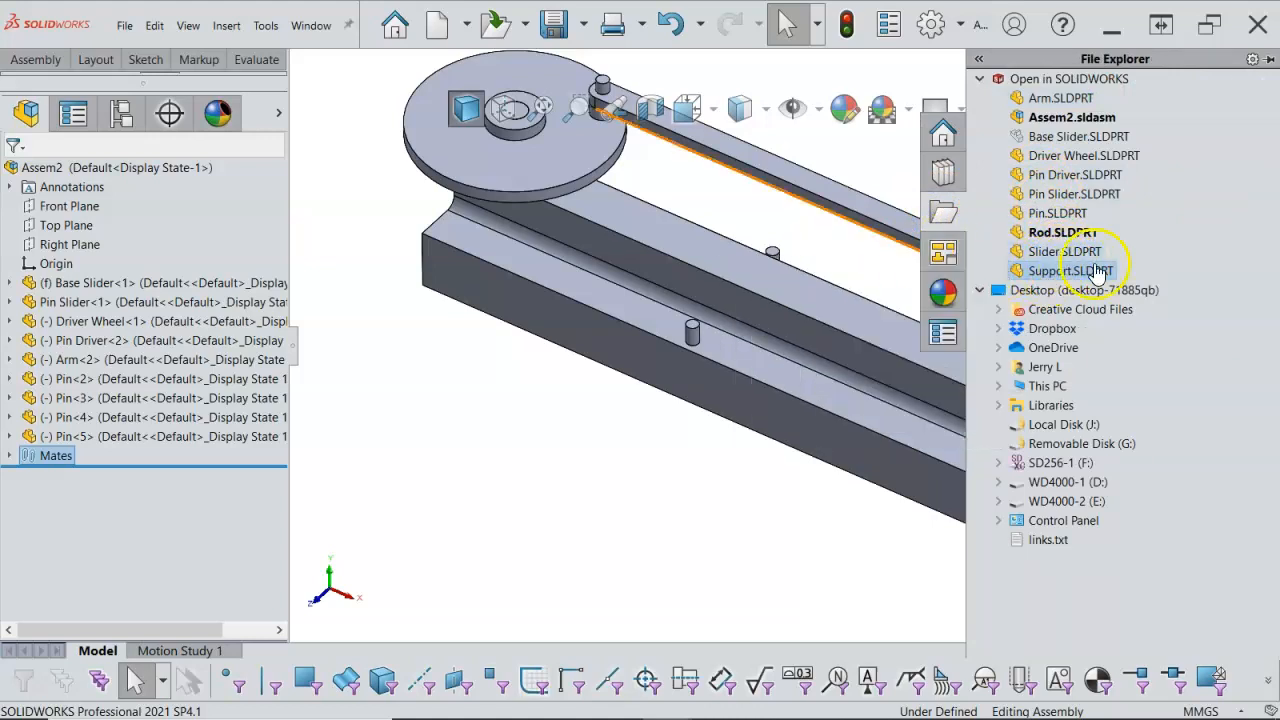
{"action": "left_click_drag", "start_coordinate": [1047, 276], "coordinate": [705, 349]}
{"action": "left_click_drag", "start_coordinate": [789, 337], "coordinate": [783, 207]}
{"action": "middle_click_drag", "start_coordinate": [882, 288], "coordinate": [771, 249]}
{"action": "scroll", "coordinate": [940, 295], "scroll_direction": "down", "scroll_amount": 5}
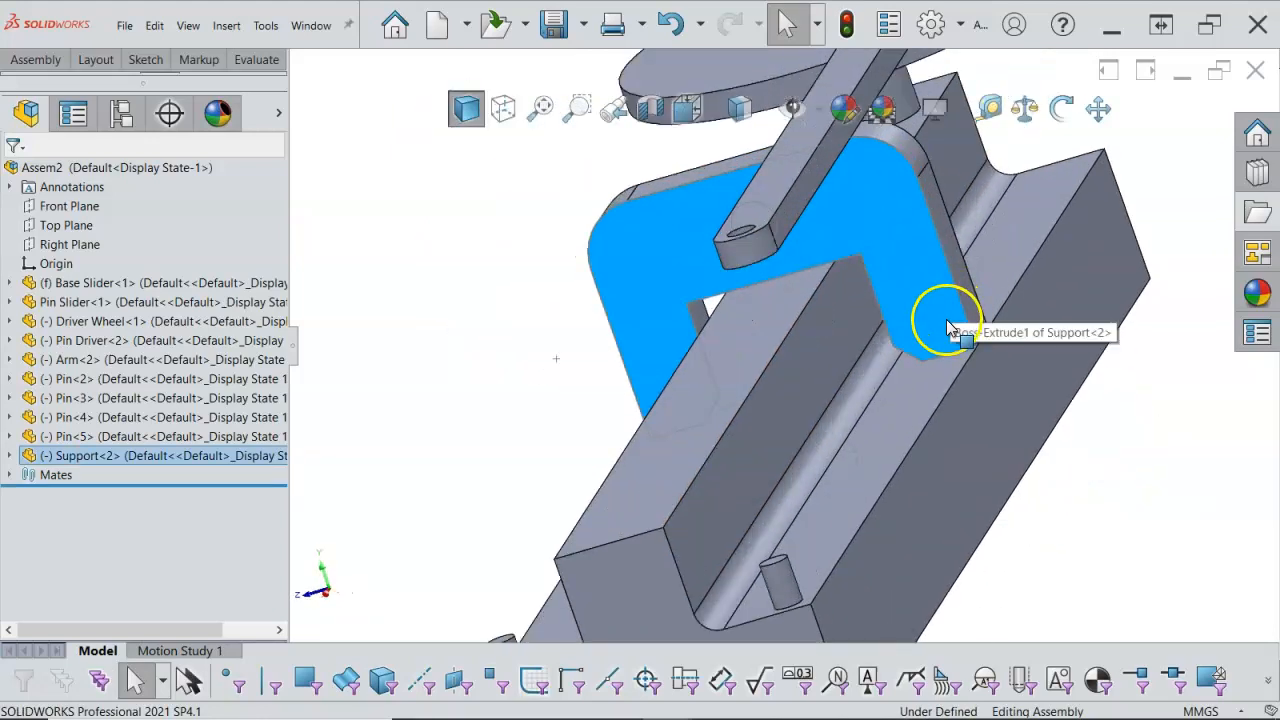
{"action": "scroll", "coordinate": [947, 320], "scroll_direction": "down", "scroll_amount": 2}
{"action": "left_click_drag", "start_coordinate": [938, 308], "coordinate": [948, 244]}
{"action": "middle_click_drag", "start_coordinate": [1006, 332], "coordinate": [914, 323]}
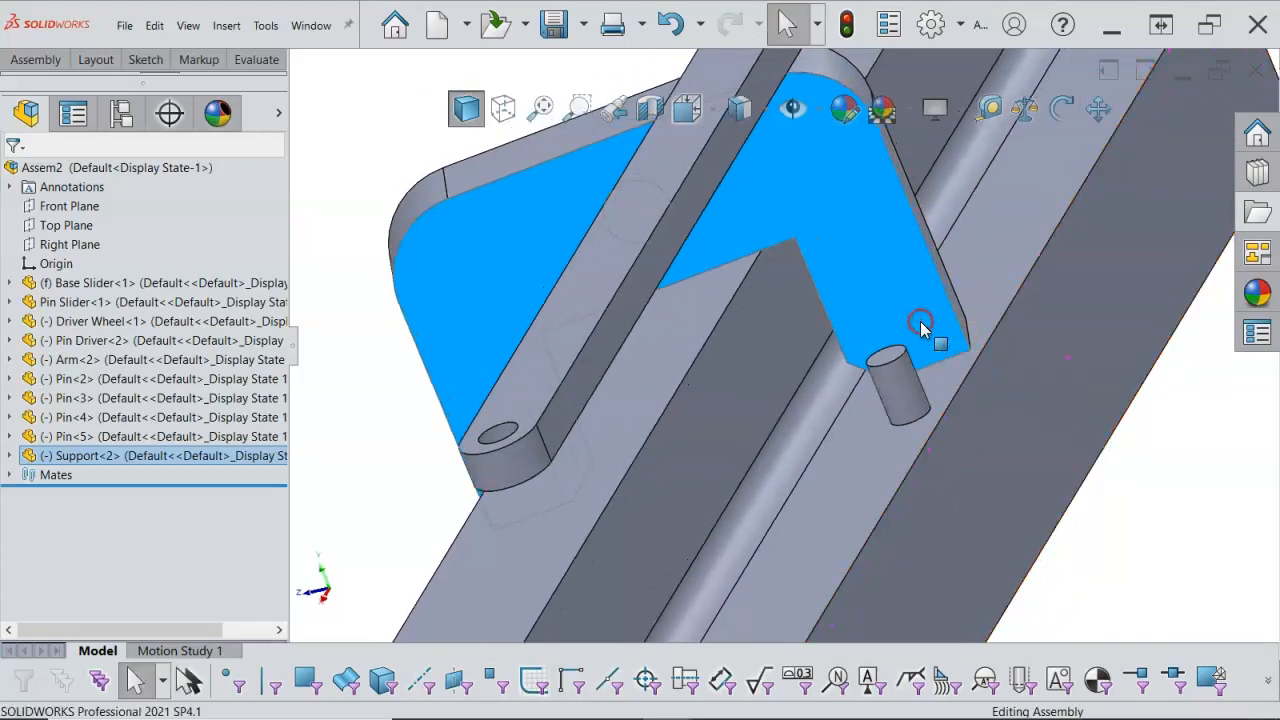
{"action": "right_click", "coordinate": [921, 330]}
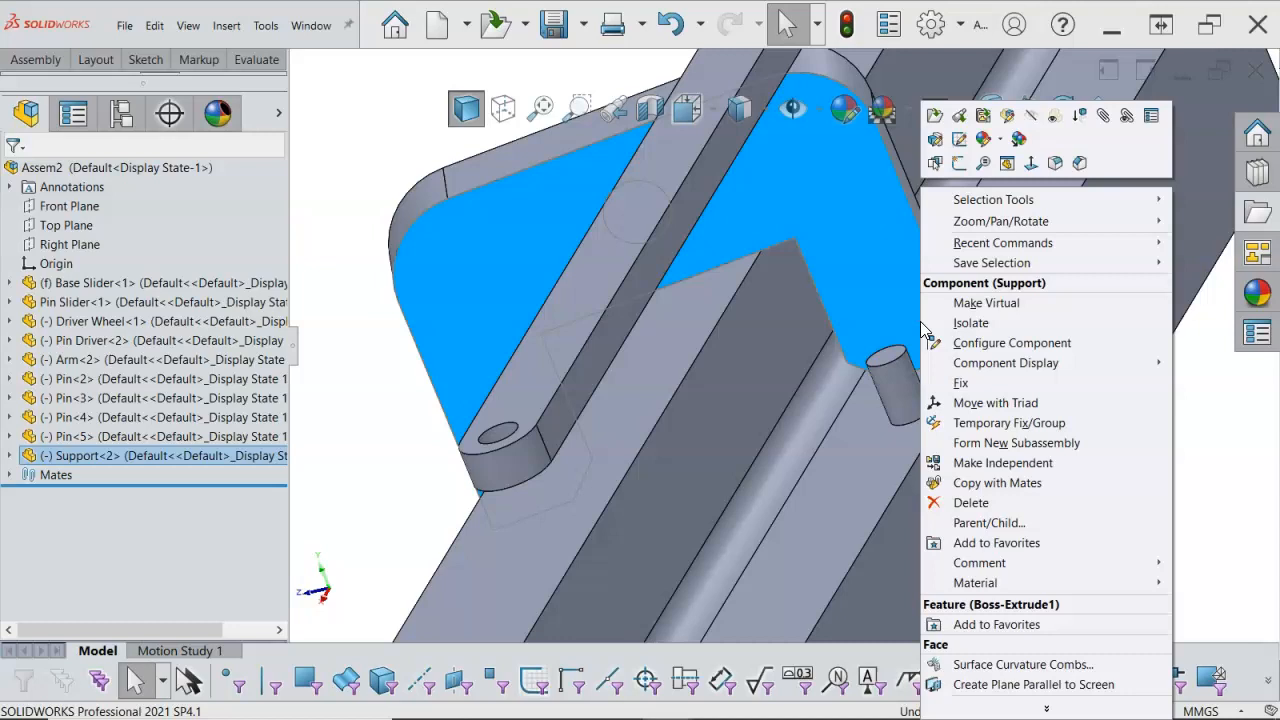
{"action": "left_click", "coordinate": [880, 375]}
{"action": "left_click", "coordinate": [889, 386]}
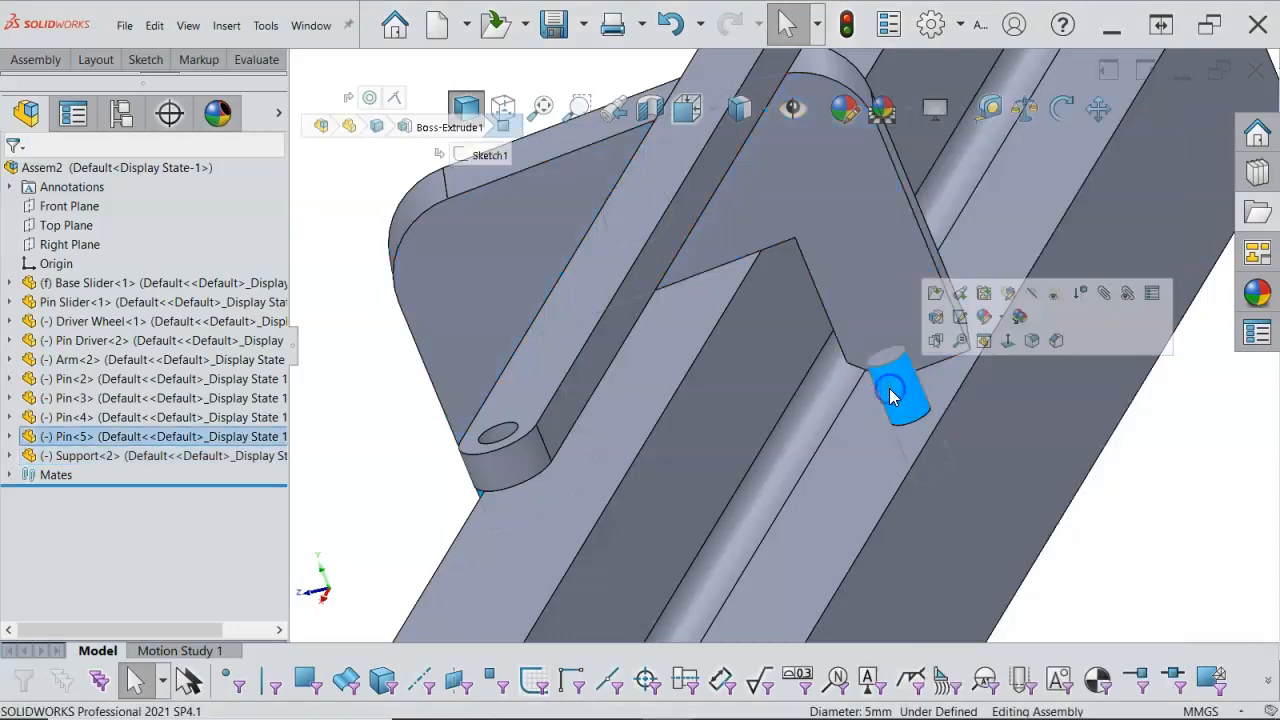
{"action": "left_click", "coordinate": [881, 305]}
{"action": "right_click", "coordinate": [881, 305]}
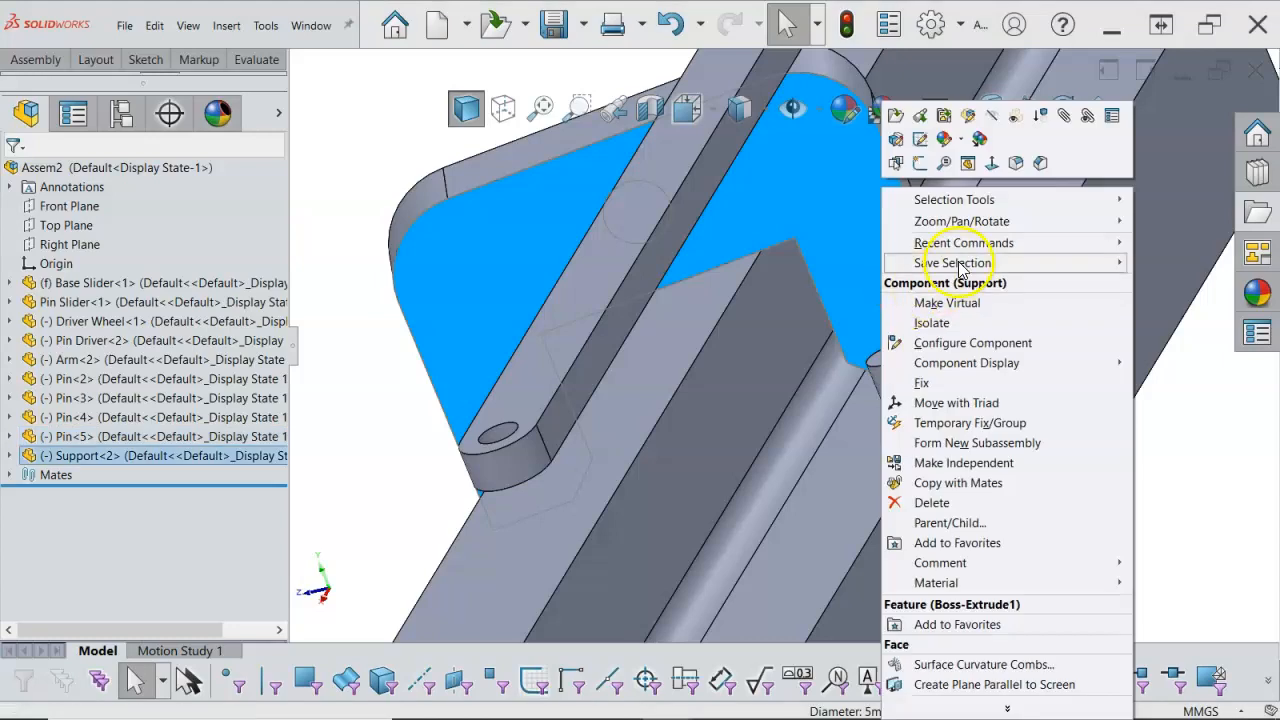
{"action": "left_click", "coordinate": [976, 207]}
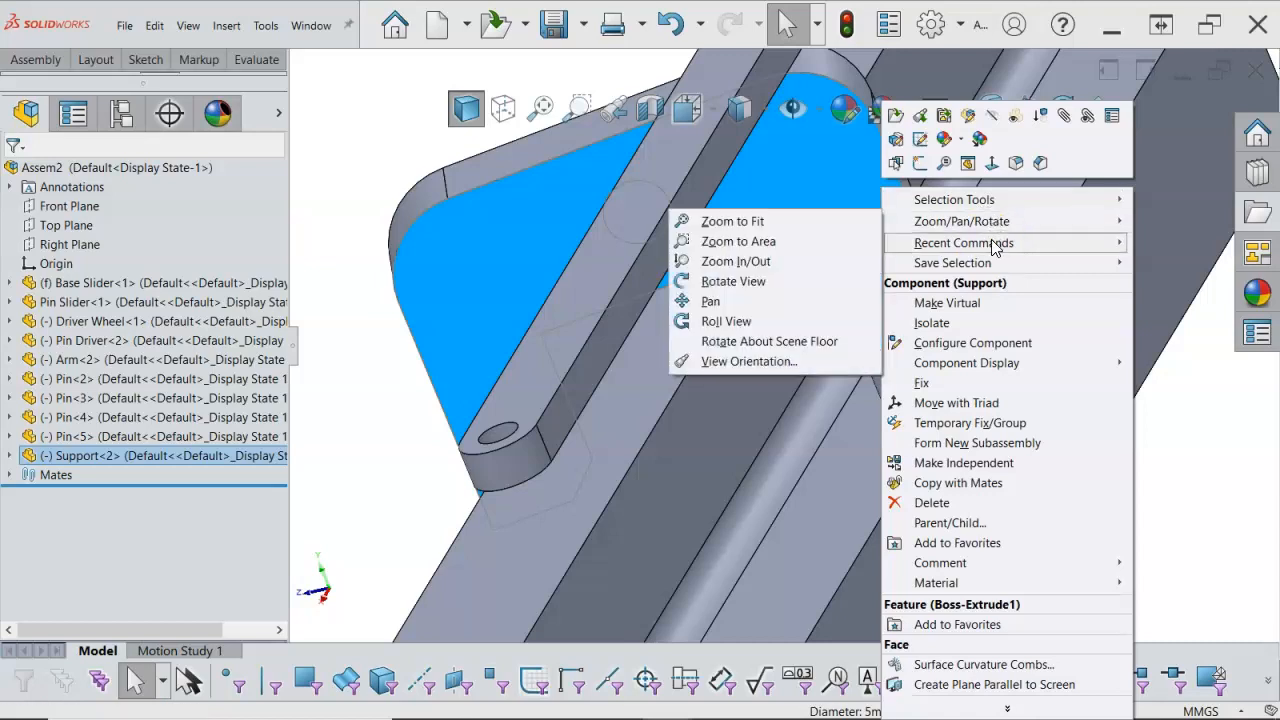
{"action": "left_click", "coordinate": [1001, 245]}
{"action": "left_click", "coordinate": [999, 262]}
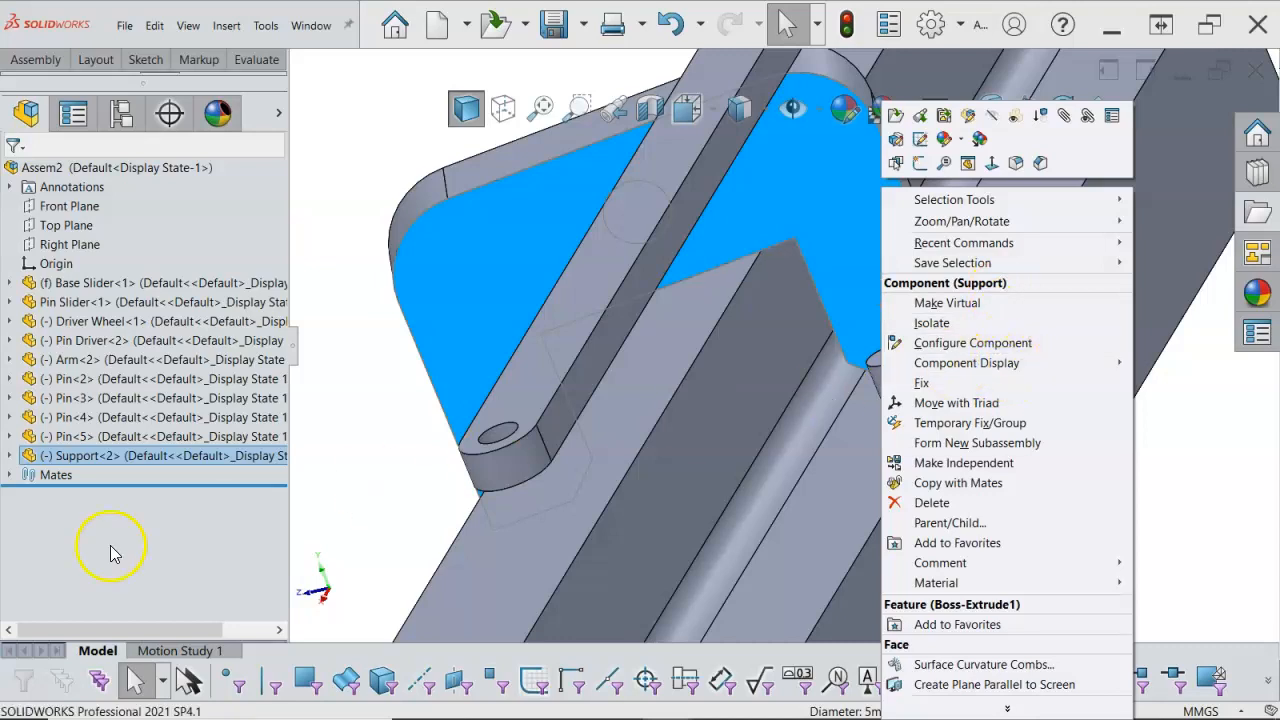
{"action": "left_click", "coordinate": [15, 703]}
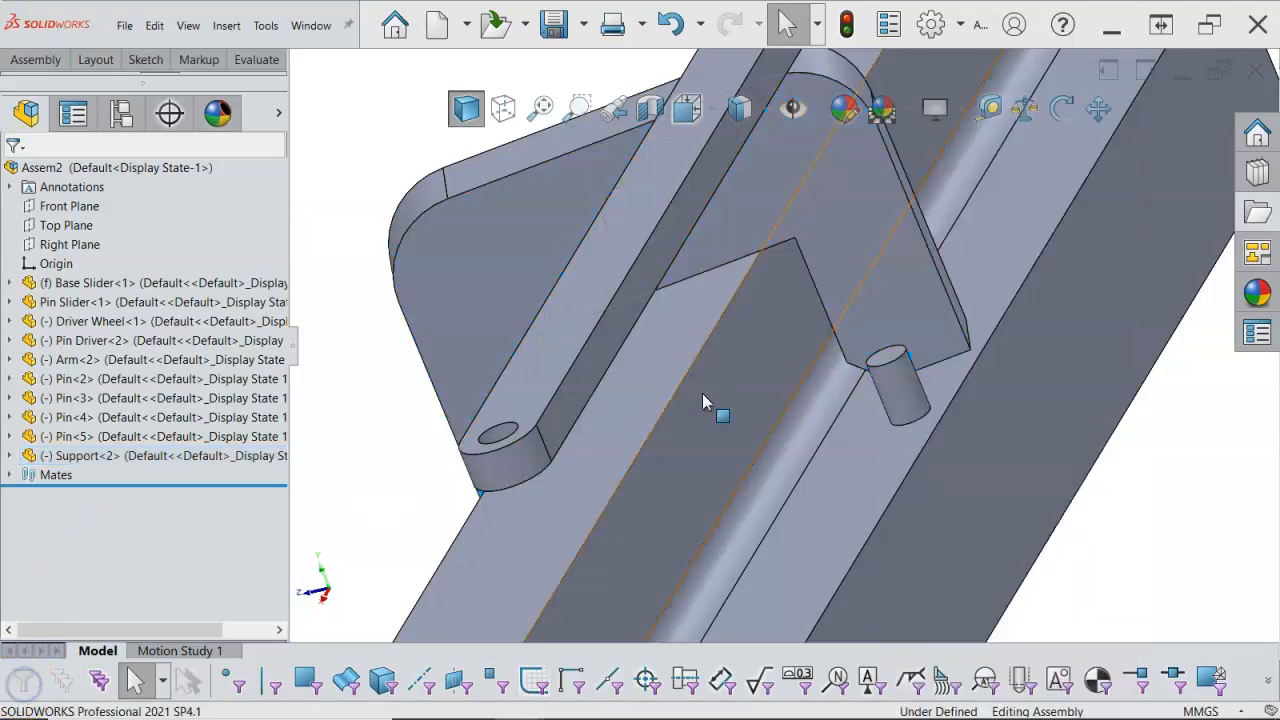
{"action": "left_click", "coordinate": [883, 305]}
{"action": "right_click", "coordinate": [884, 306]}
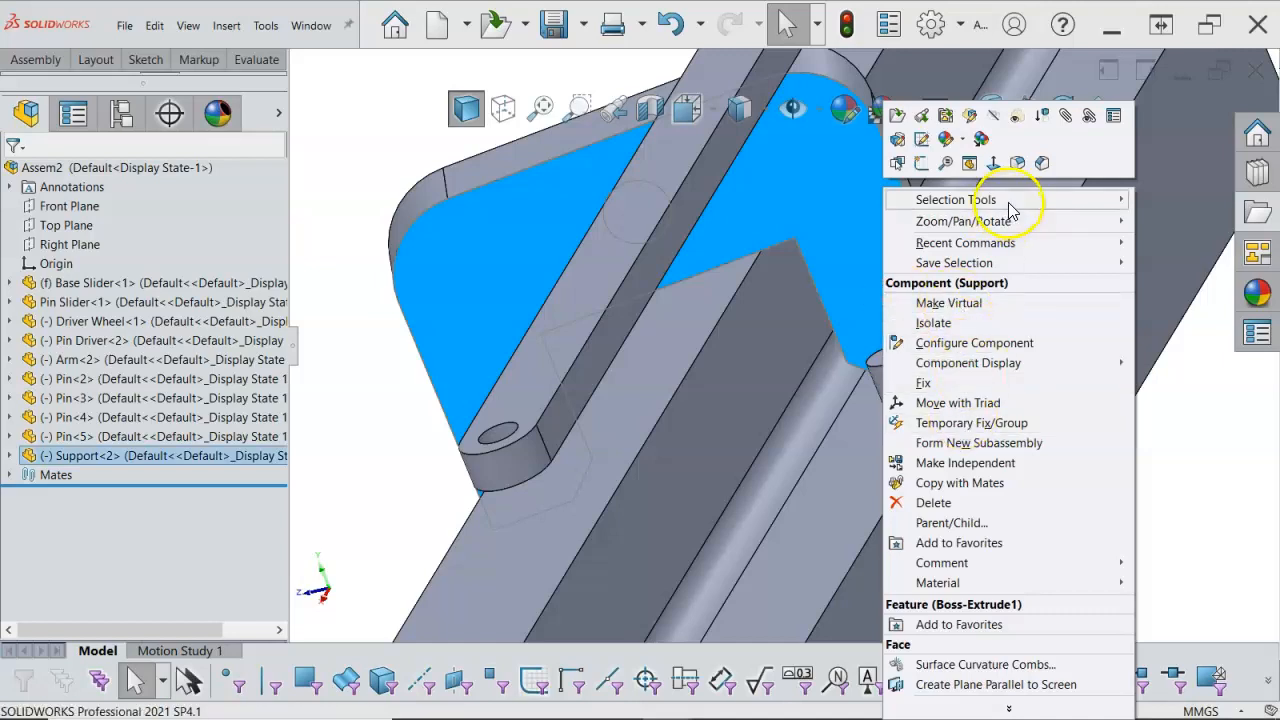
{"action": "left_click", "coordinate": [899, 164]}
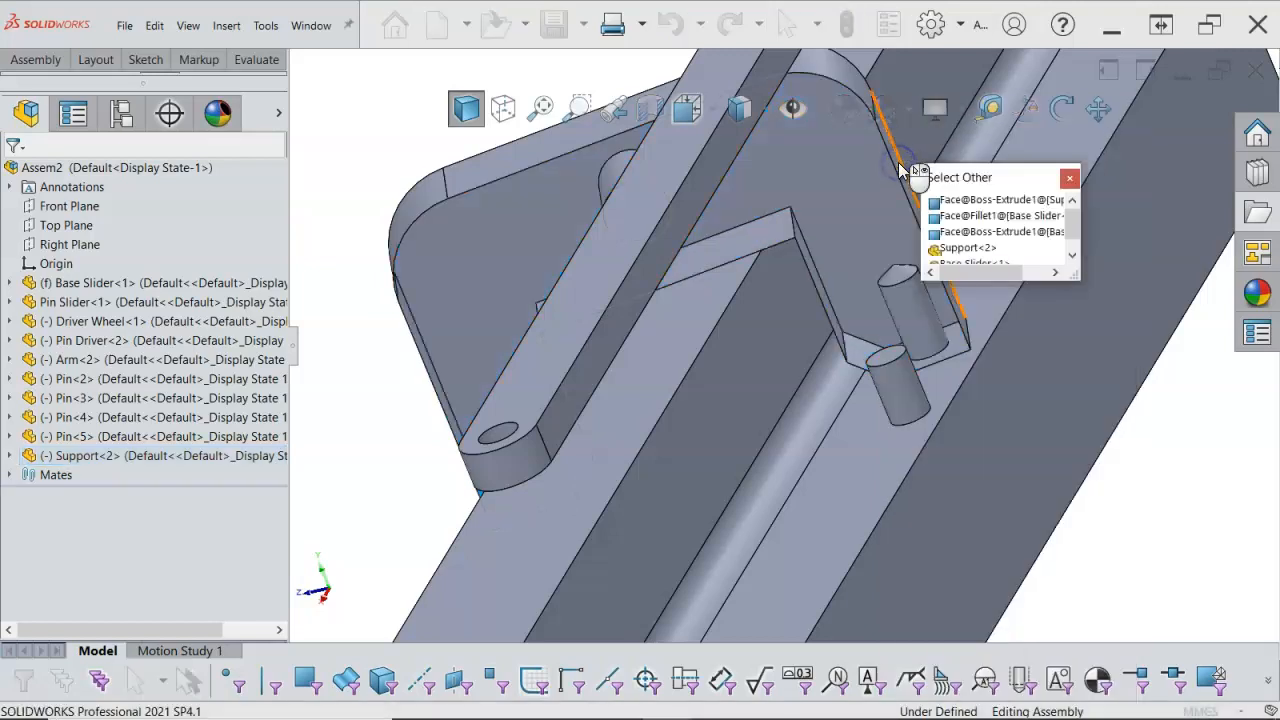
{"action": "left_click", "coordinate": [915, 318]}
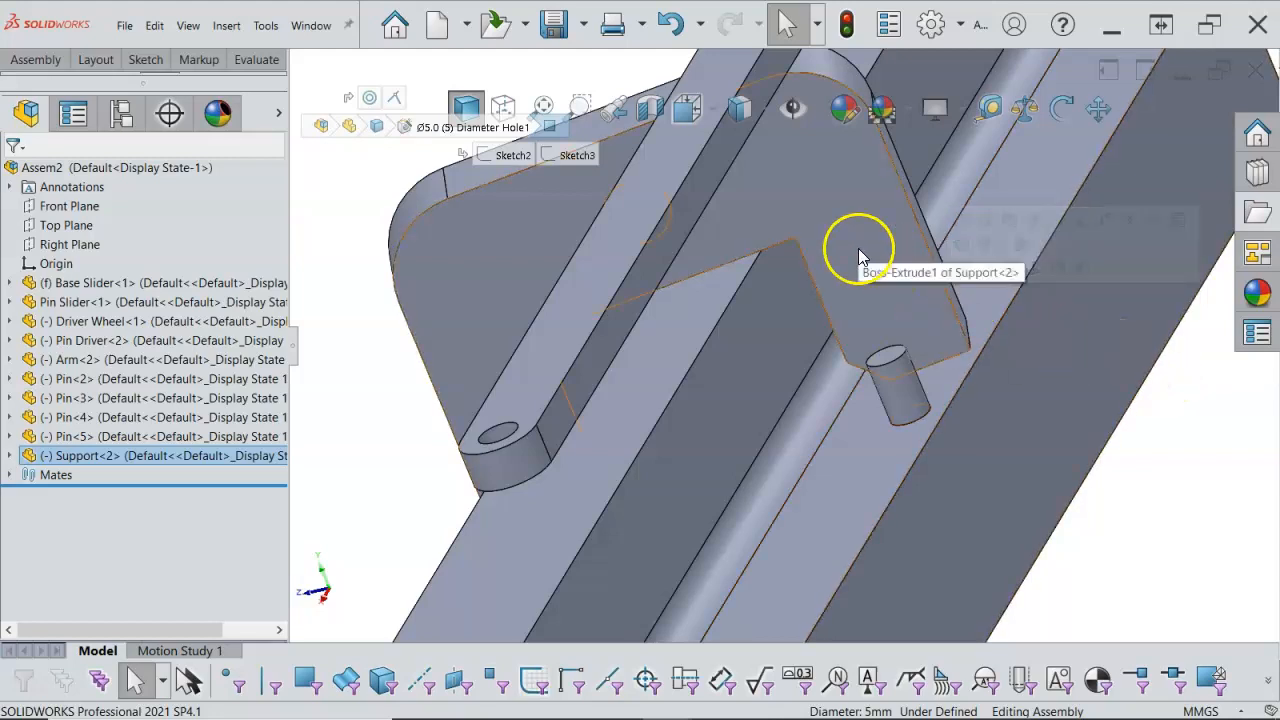
{"action": "left_click", "coordinate": [905, 382]}
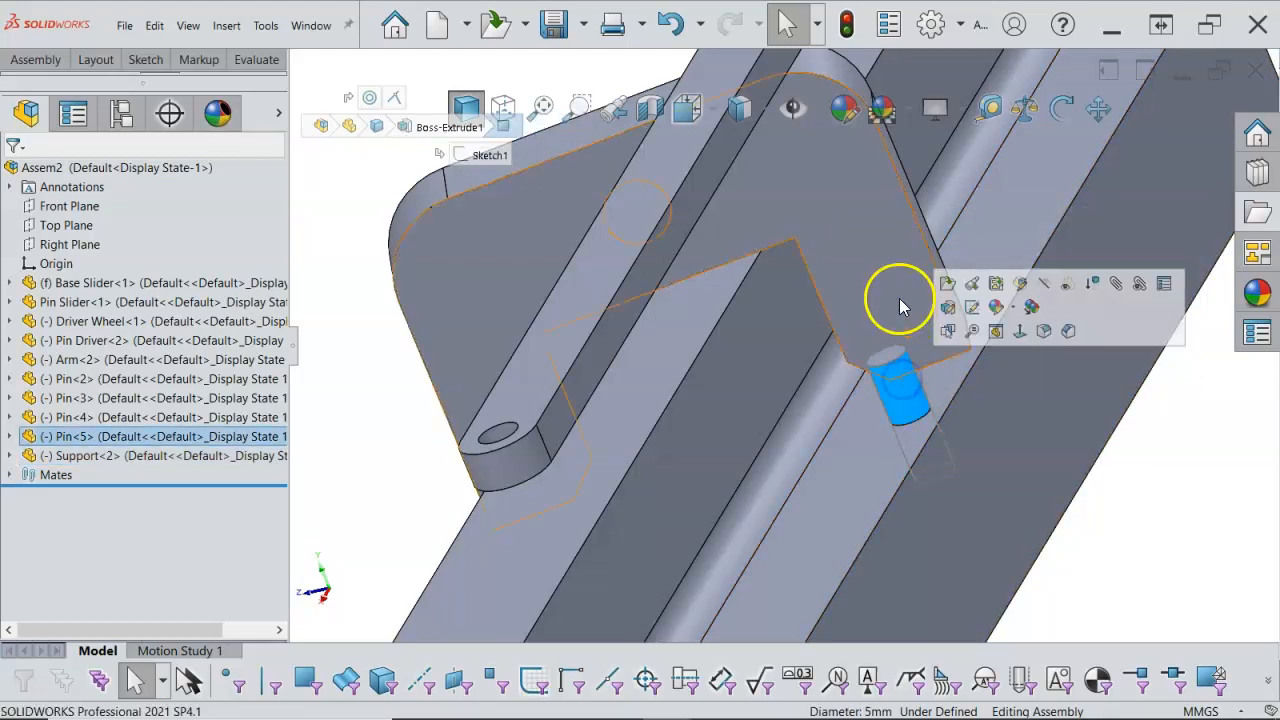
{"action": "right_click", "coordinate": [899, 300]}
{"action": "left_click", "coordinate": [905, 372], "text": "ctrl"}
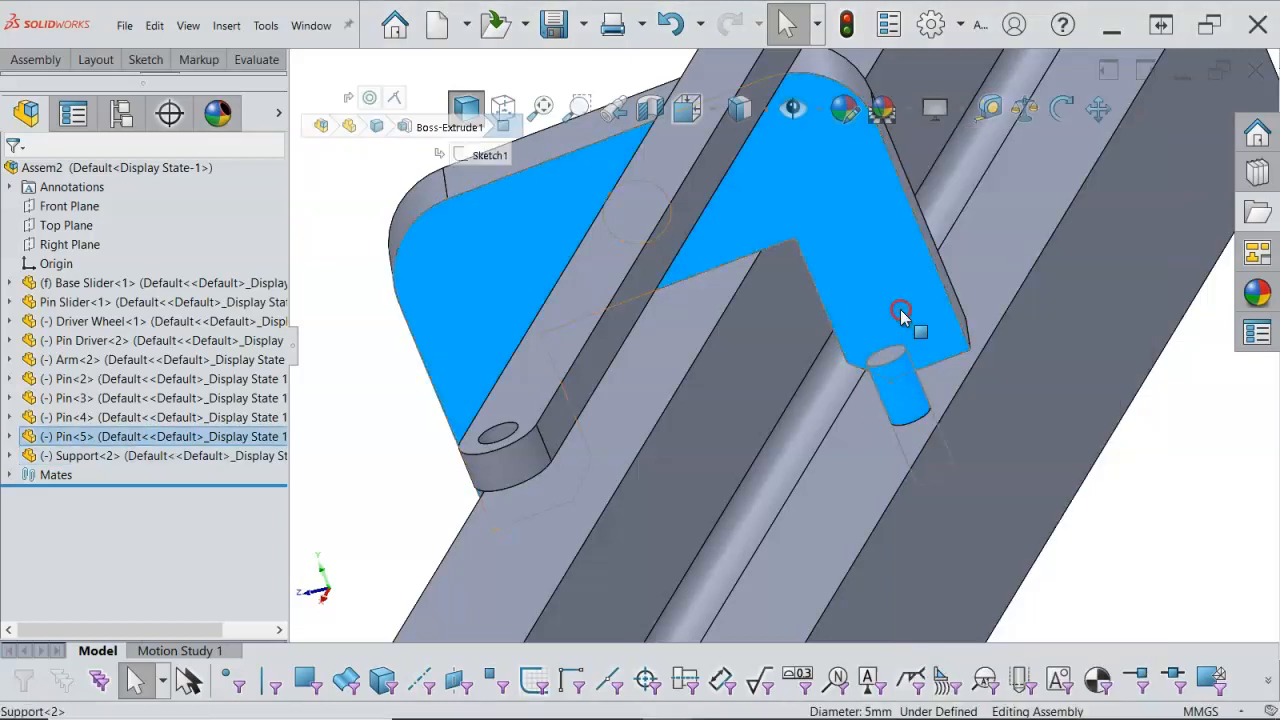
{"action": "right_click", "coordinate": [900, 302]}
{"action": "left_click", "coordinate": [918, 244]}
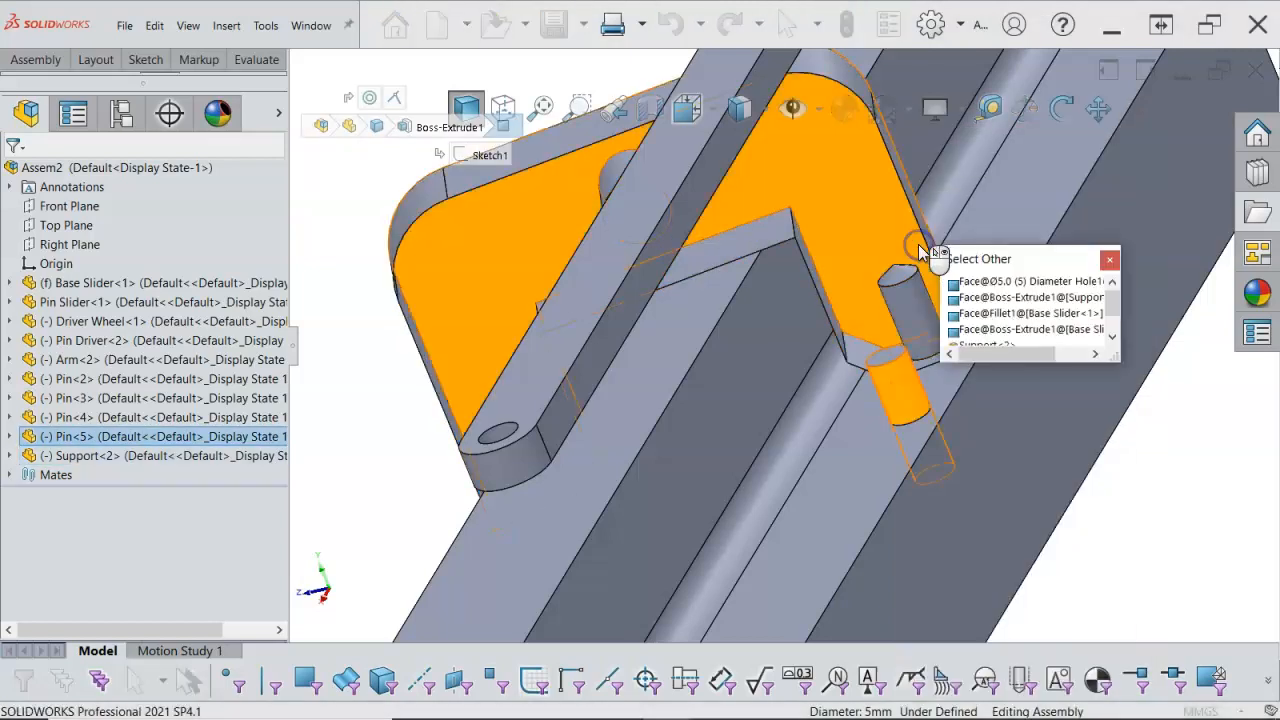
{"action": "left_click", "coordinate": [900, 305]}
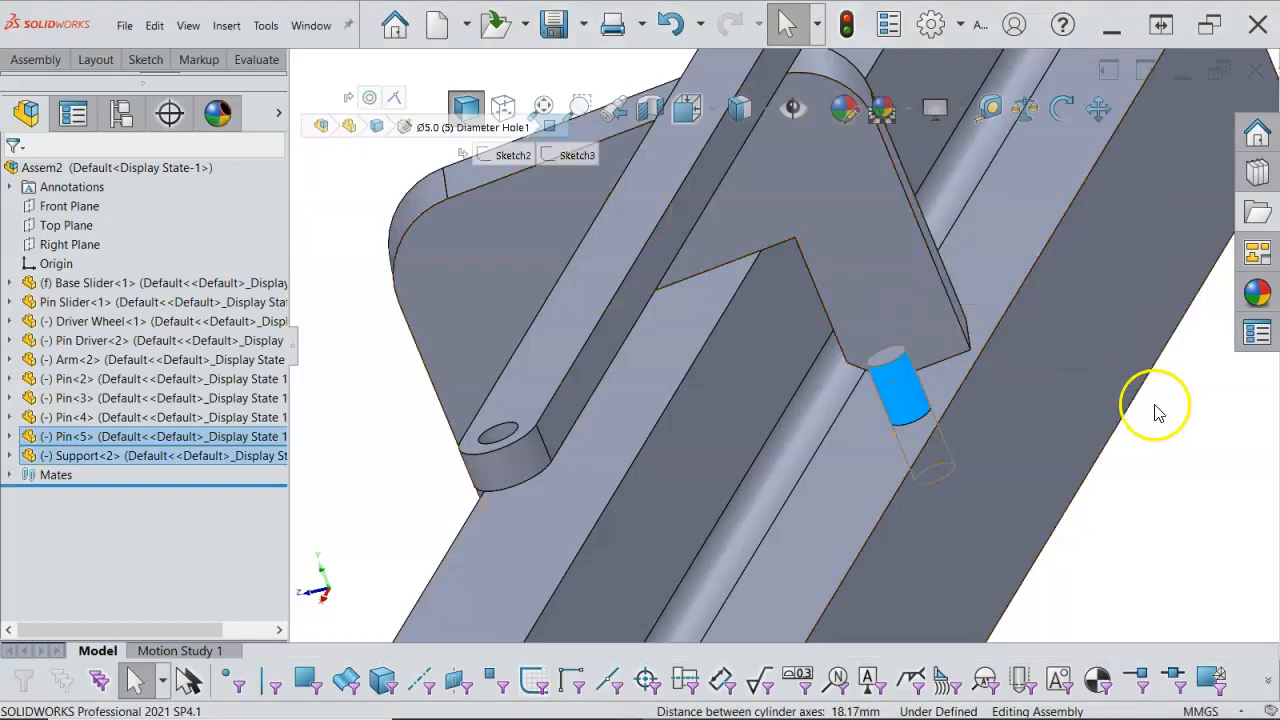
{"action": "left_click", "coordinate": [1163, 417]}
{"action": "right_click", "coordinate": [922, 281]}
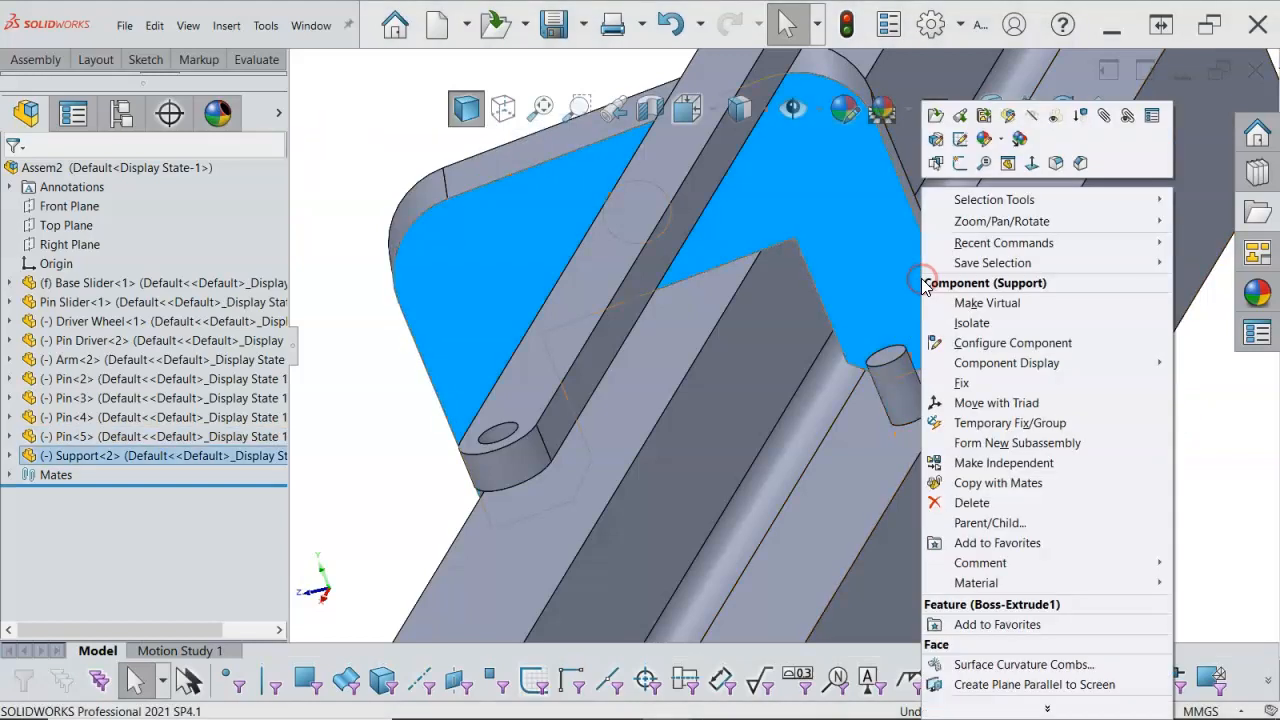
{"action": "left_click", "coordinate": [935, 165]}
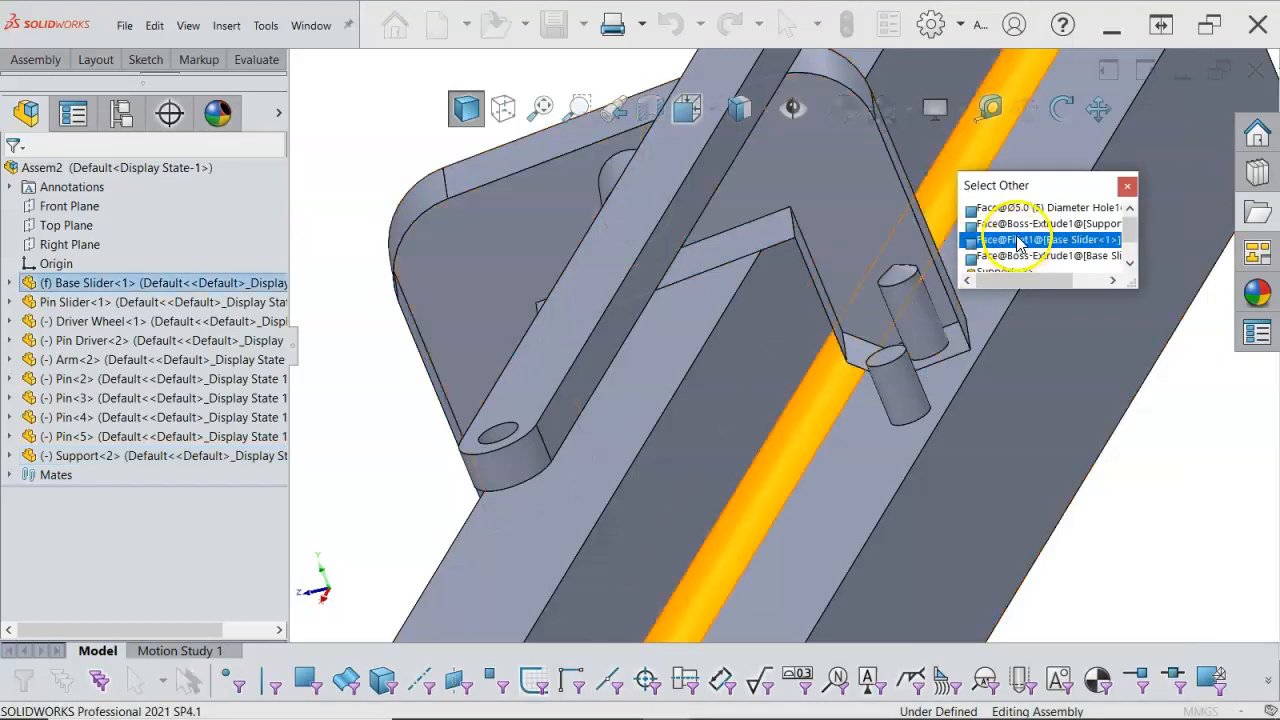
{"action": "scroll", "coordinate": [1013, 245], "scroll_direction": "down", "scroll_amount": 1}
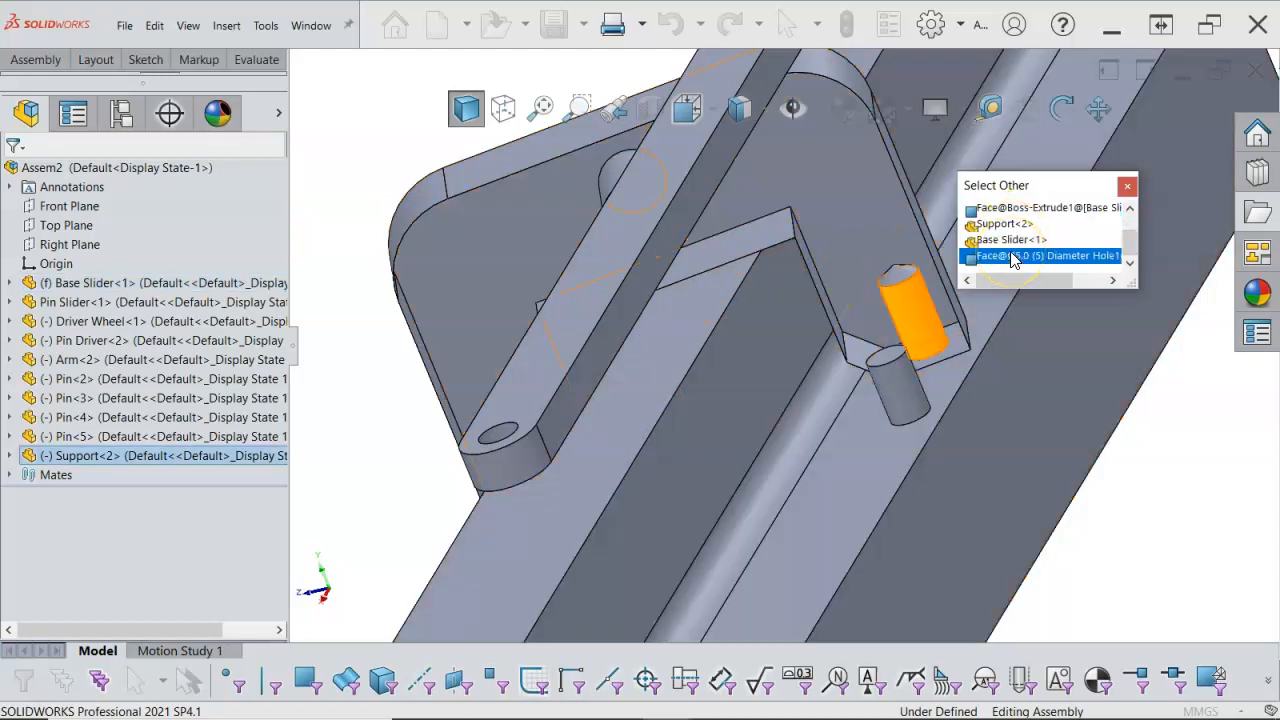
{"action": "left_click", "coordinate": [1013, 256]}
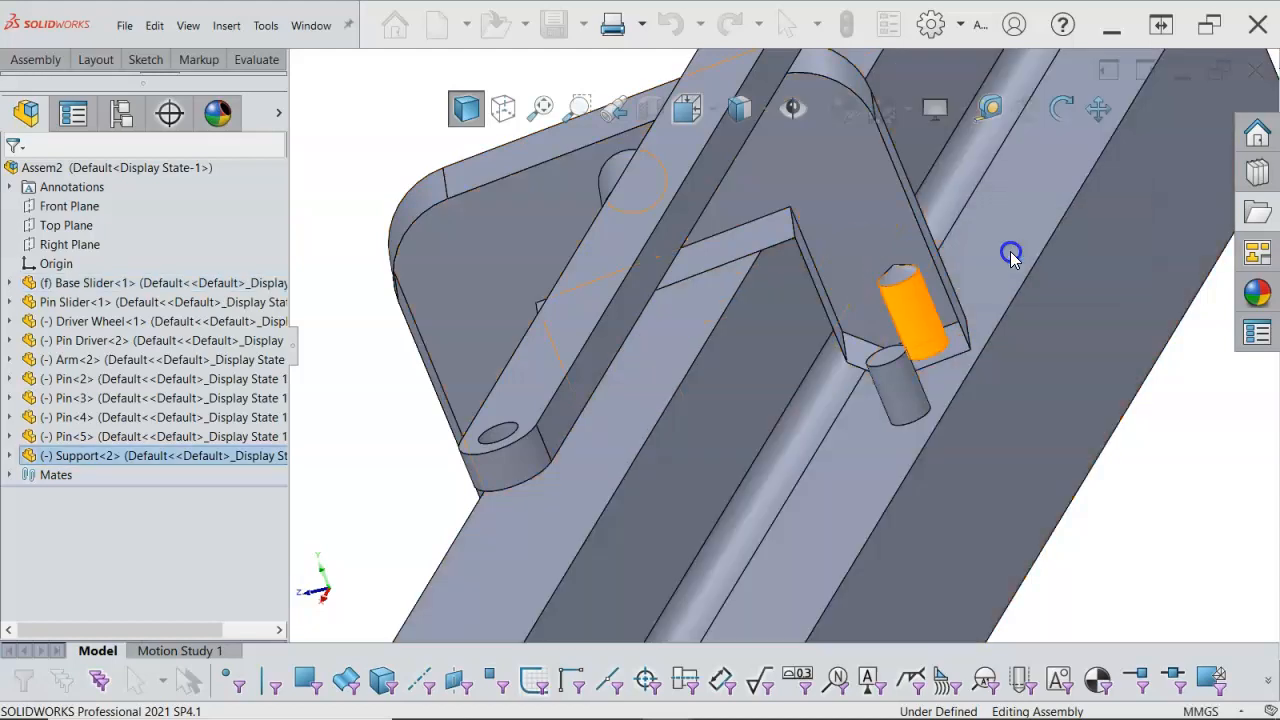
{"action": "left_click", "coordinate": [898, 380], "text": "ctrl"}
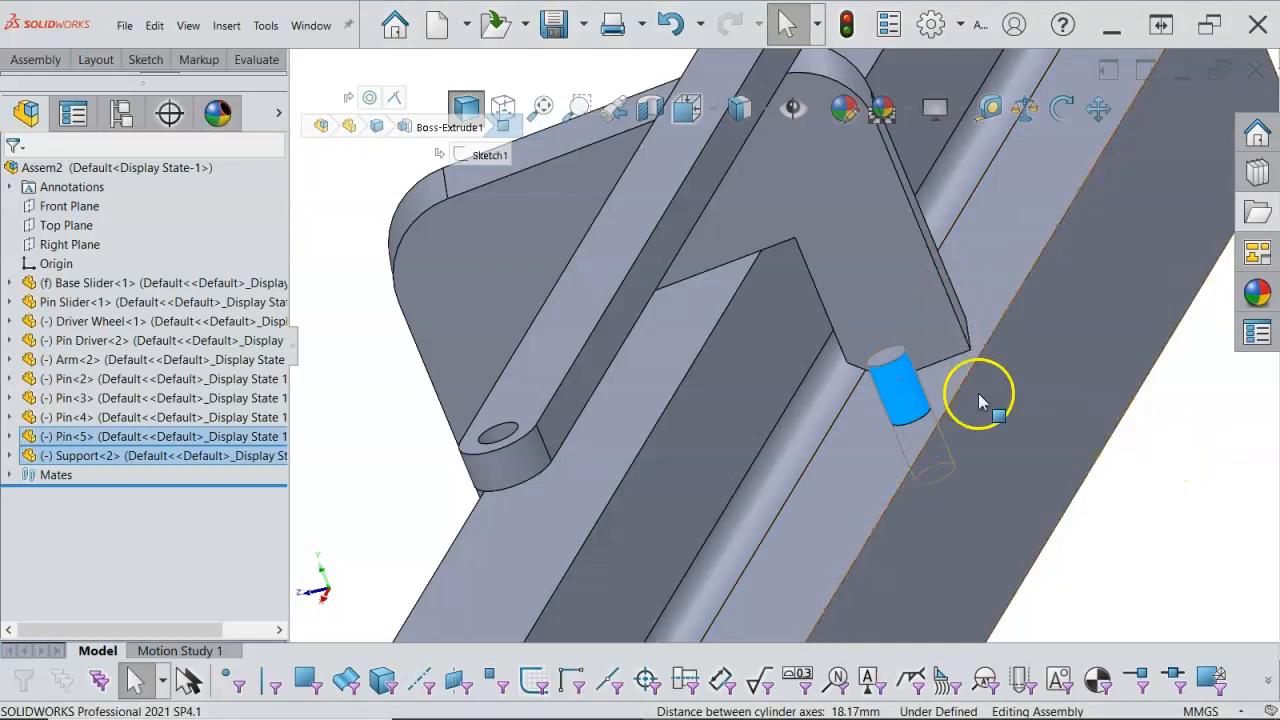
{"action": "left_click", "coordinate": [1180, 425]}
- Mate the Support's hidden 5 mm pin hole concentric with the Pin midway along the ledge, picking the hole face with Select Other
{"action": "left_click", "coordinate": [925, 312]}
{"action": "right_click", "coordinate": [926, 314]}
{"action": "left_click", "coordinate": [925, 152]}
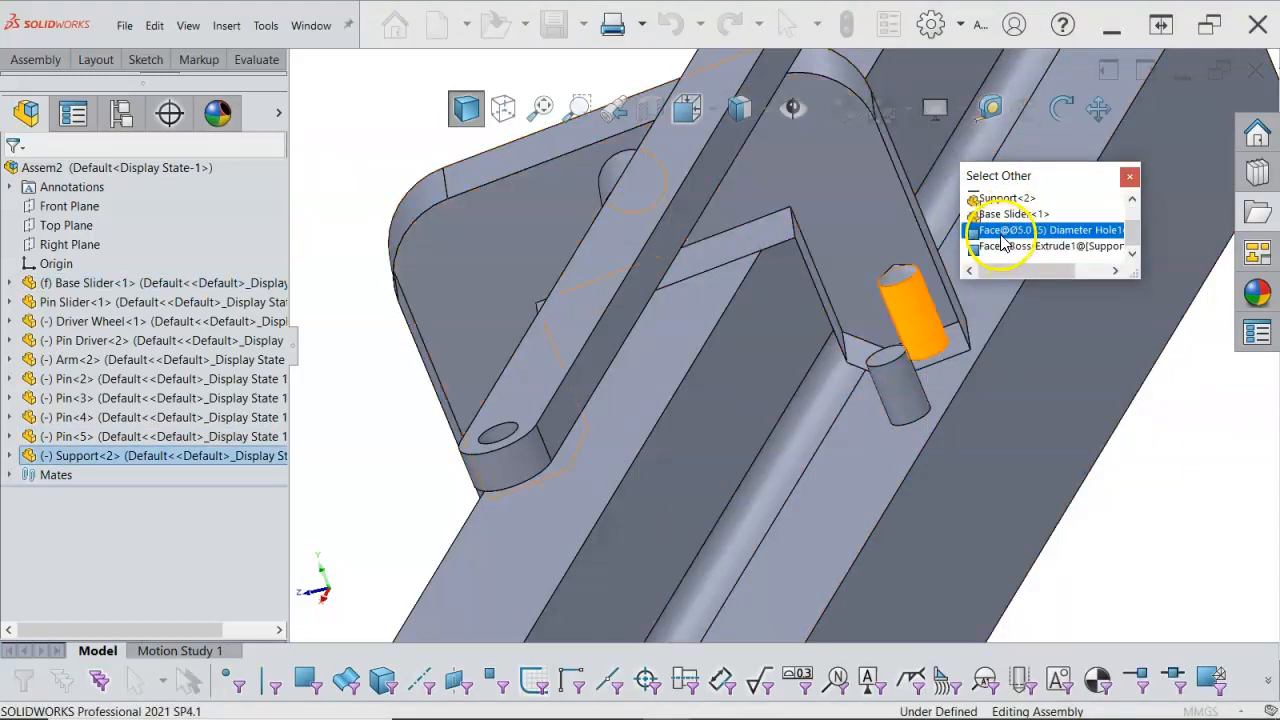
{"action": "left_click", "coordinate": [1003, 240]}
{"action": "left_click", "coordinate": [894, 390], "text": "ctrl"}
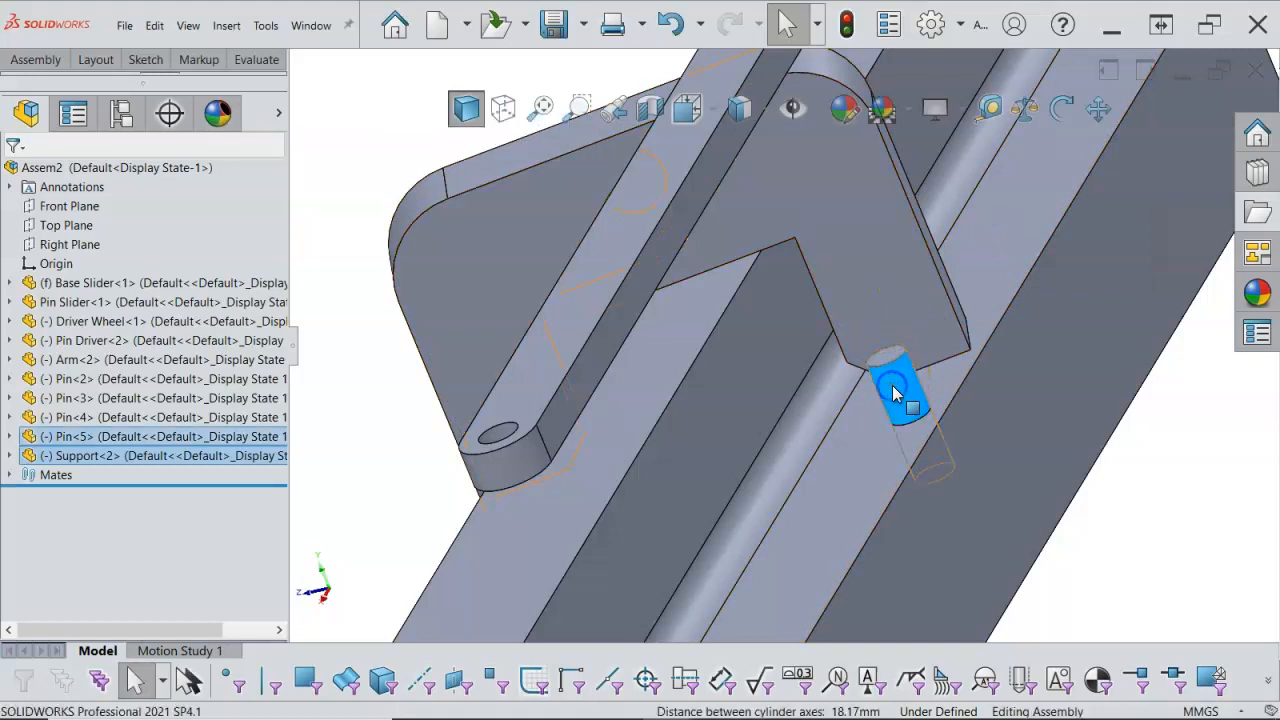
{"action": "left_click", "coordinate": [1012, 373]}
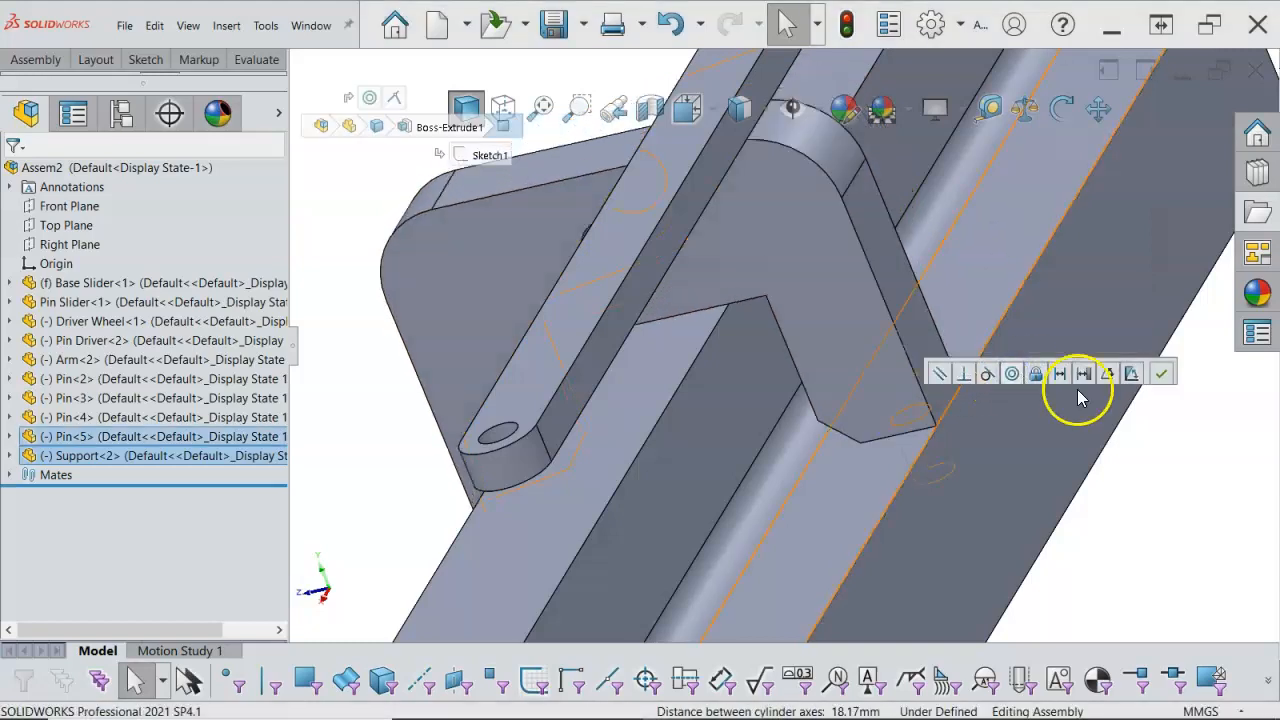
- Copy the Support and position the copy over the two Pins at the end of the Base Slider
{"action": "scroll", "coordinate": [1166, 383], "scroll_direction": "up", "scroll_amount": 6}
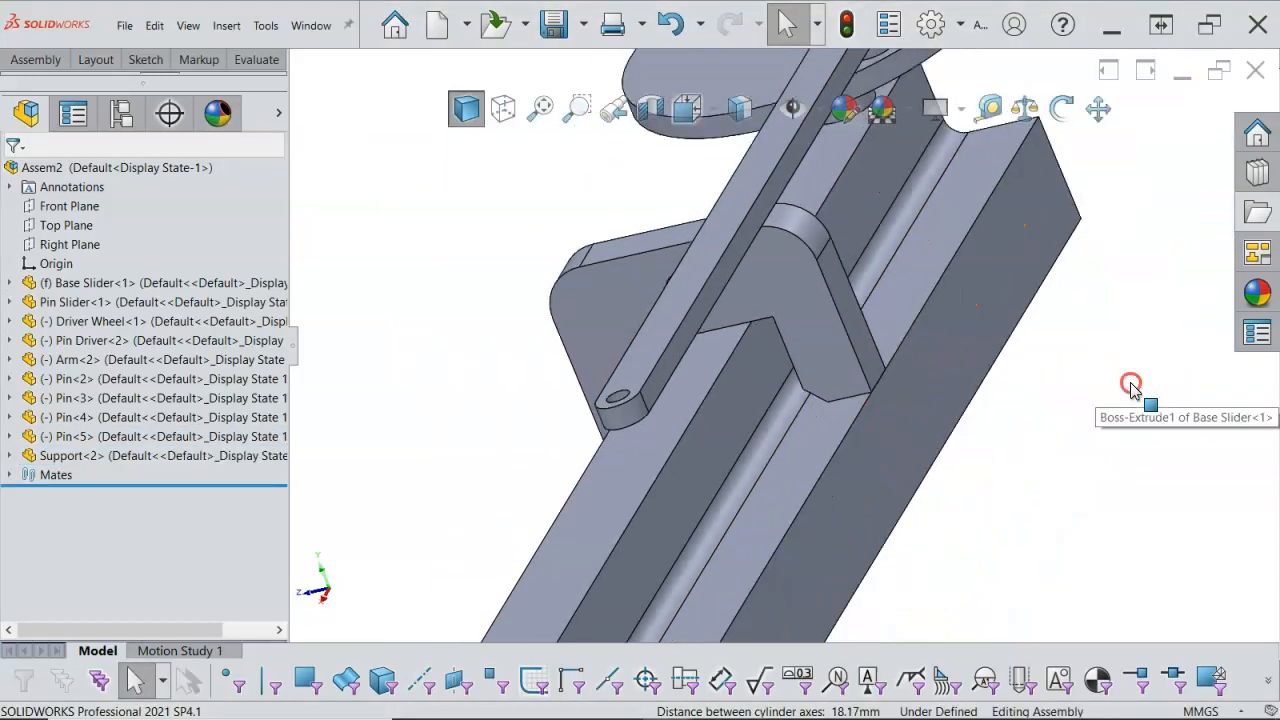
{"action": "middle_click_drag", "start_coordinate": [1088, 358], "coordinate": [1141, 421]}
{"action": "scroll", "coordinate": [1141, 421], "scroll_direction": "down", "scroll_amount": 5}
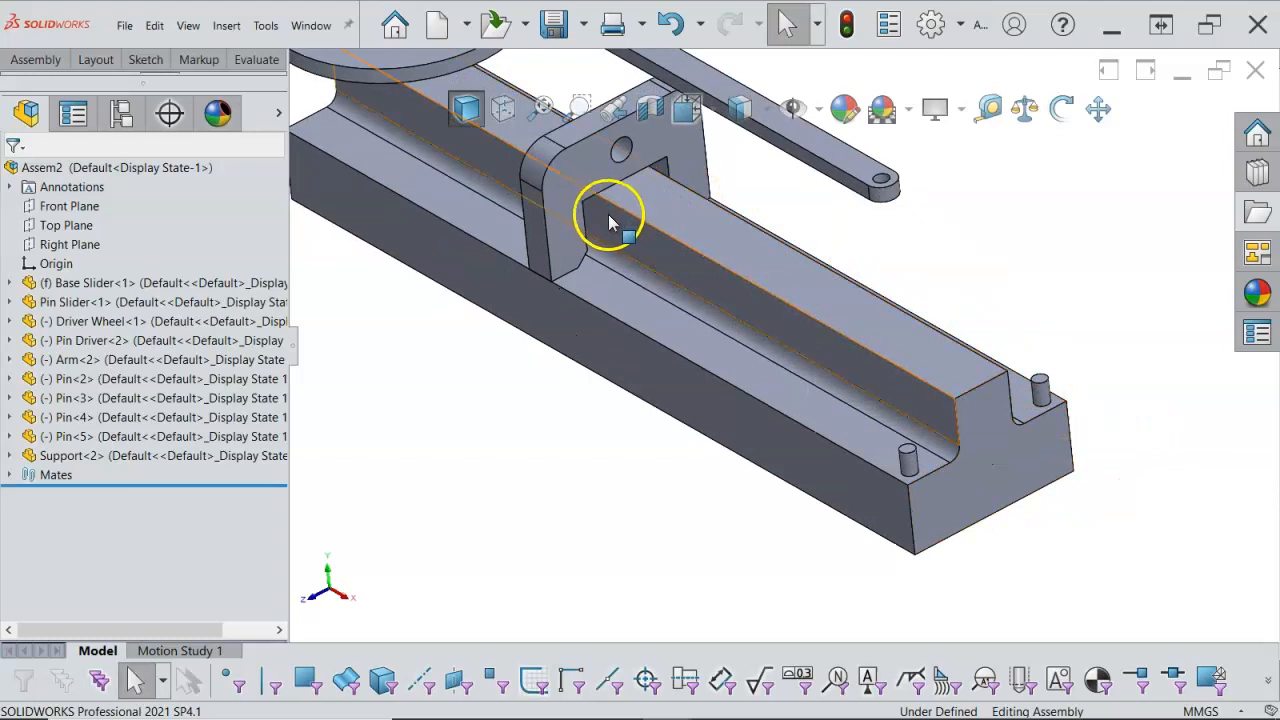
{"action": "left_click_drag", "start_coordinate": [566, 210], "coordinate": [911, 477]}
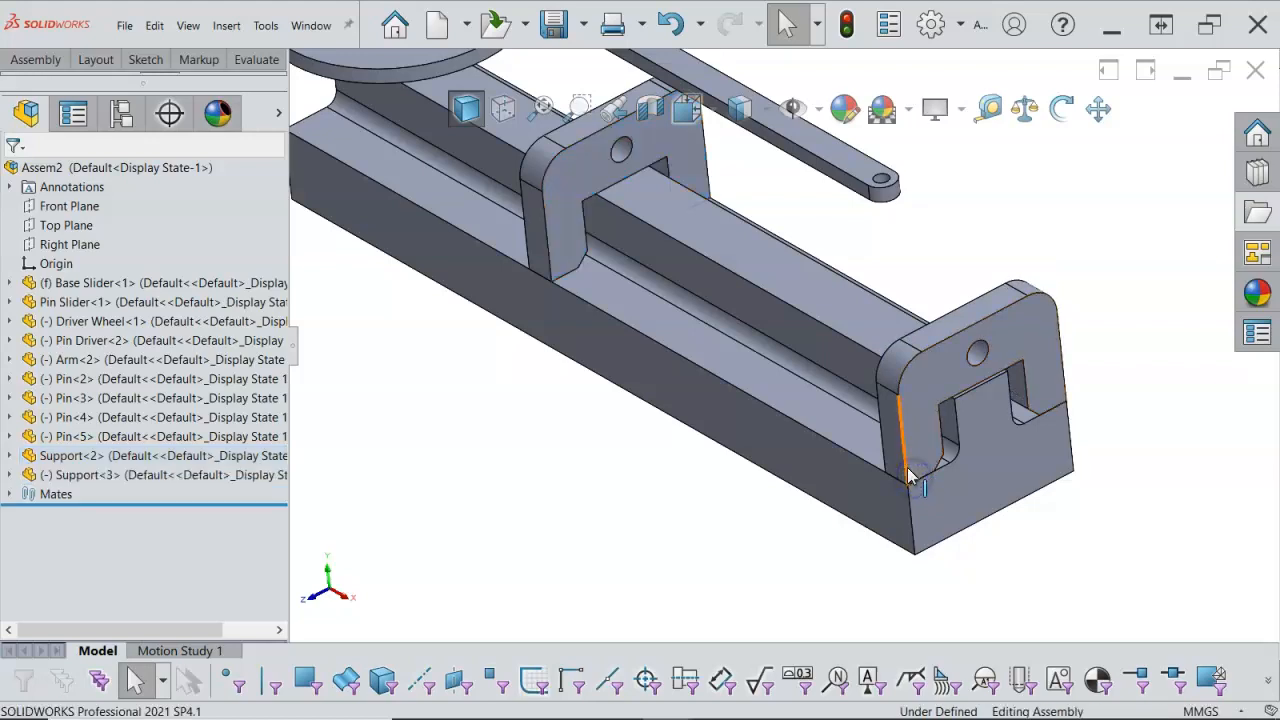
{"action": "left_click_drag", "start_coordinate": [1044, 370], "coordinate": [1012, 340]}
- Mate the copied Support's hidden 5 mm pin hole concentric with the end Pin on the Base Slider, using Select Other
{"action": "scroll", "coordinate": [1031, 372], "scroll_direction": "down", "scroll_amount": 6}
{"action": "left_click", "coordinate": [974, 334]}
{"action": "left_click", "coordinate": [889, 331]}
{"action": "right_click", "coordinate": [890, 331]}
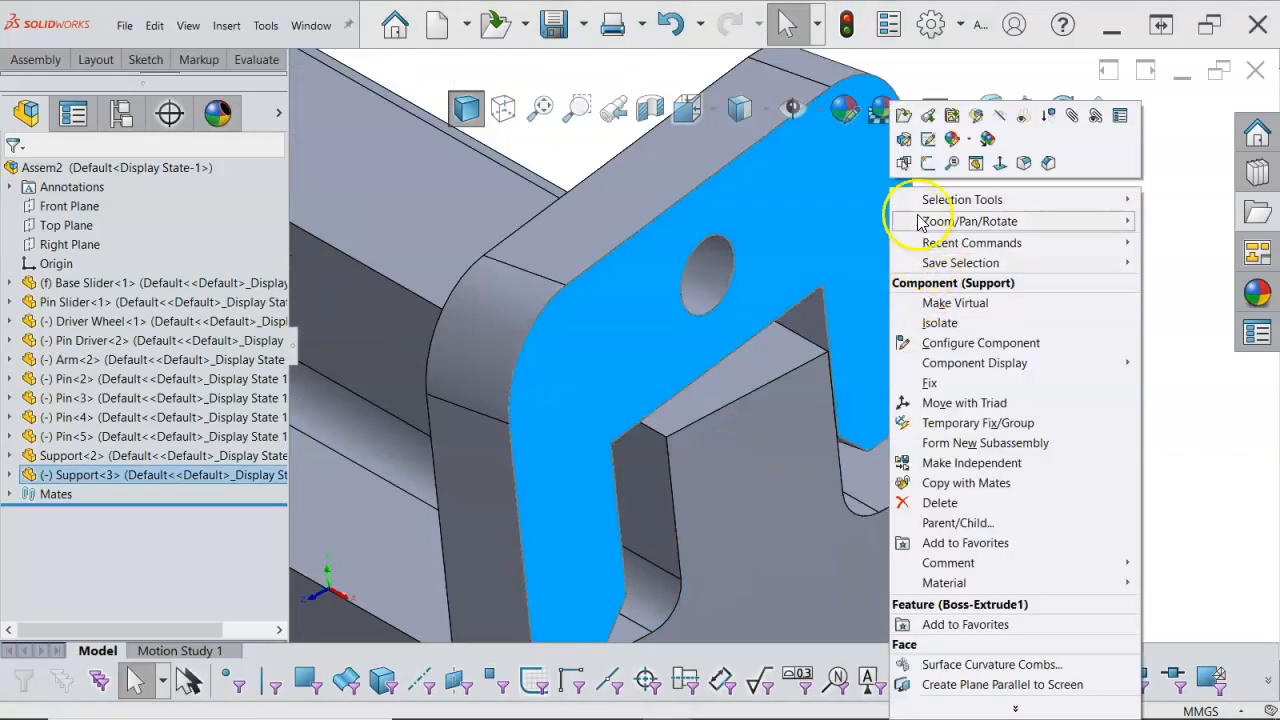
{"action": "left_click", "coordinate": [903, 160]}
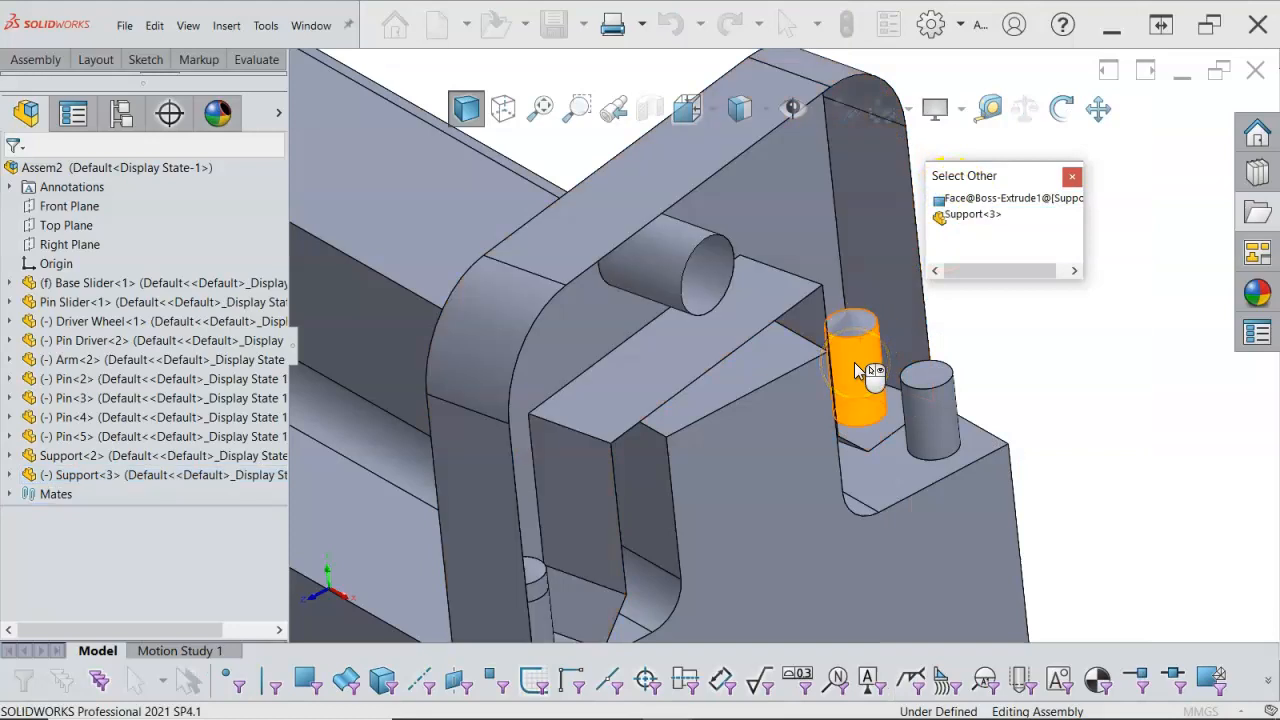
{"action": "left_click", "coordinate": [854, 362]}
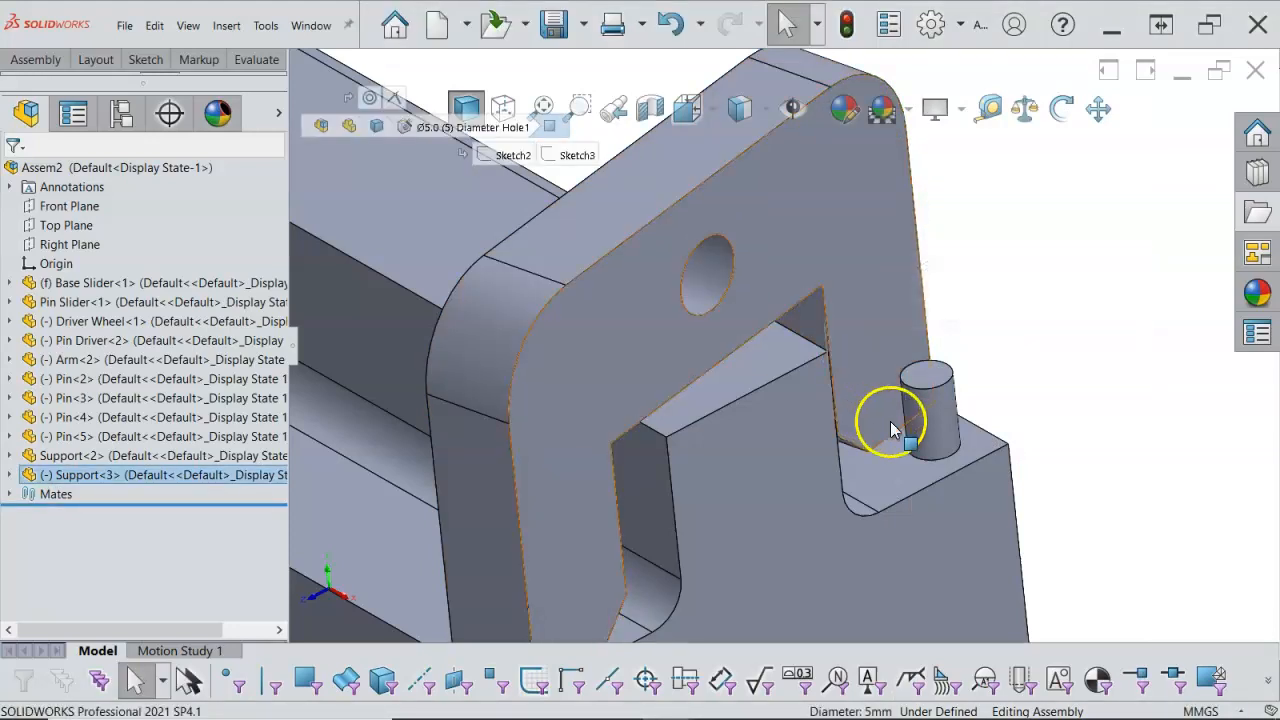
{"action": "left_click", "coordinate": [930, 438], "text": "ctrl"}
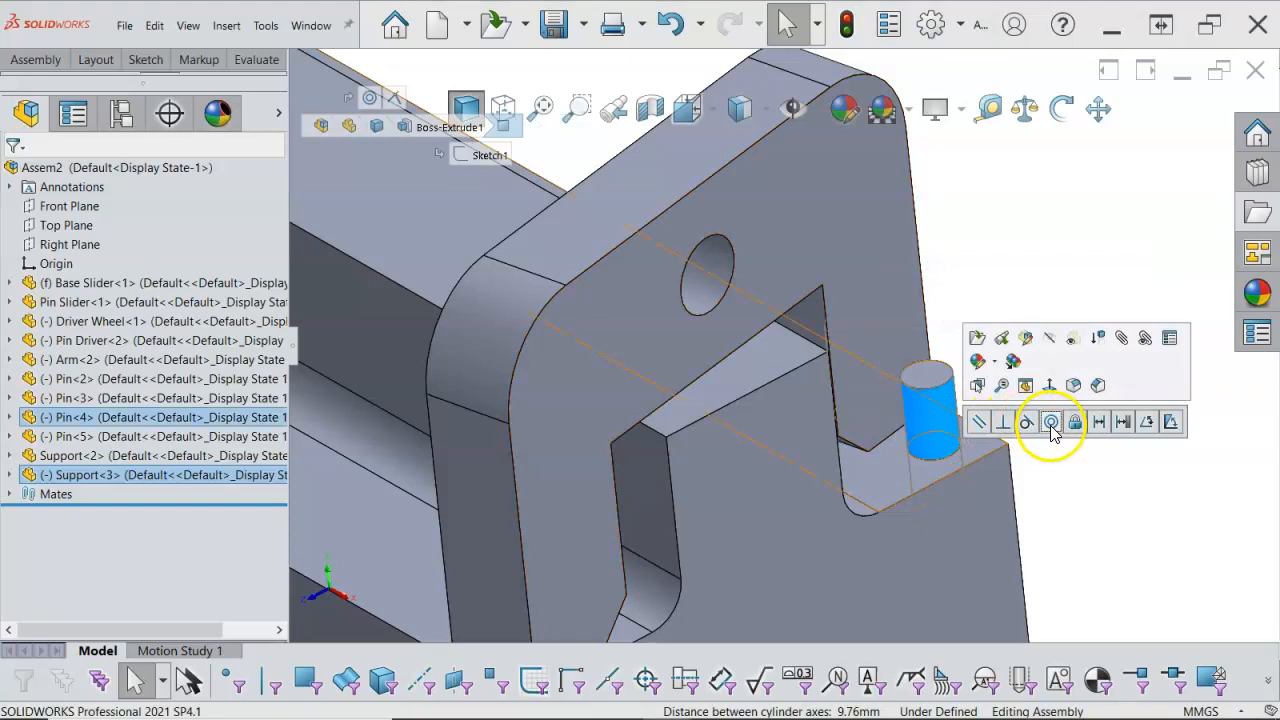
{"action": "left_click", "coordinate": [1052, 422]}
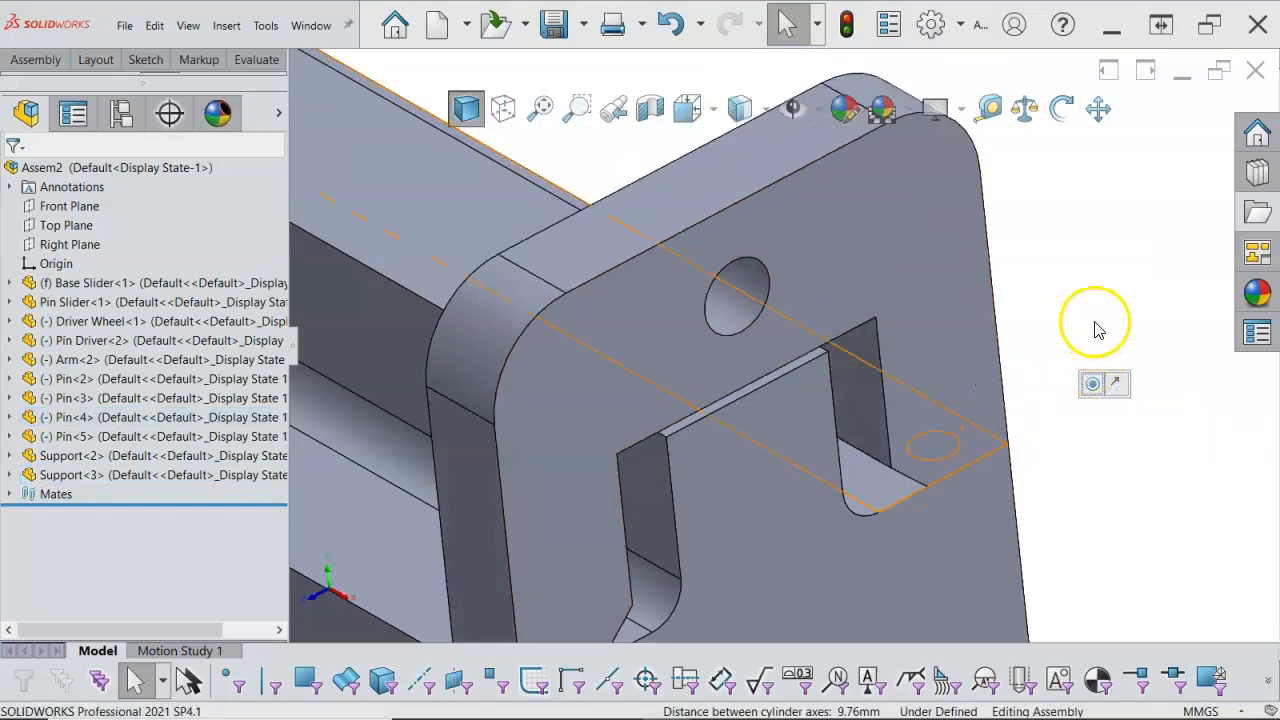
- Insert the Rod with a concentric mate in the end Support's upper hole, flipped to run between the two Supports
{"action": "scroll", "coordinate": [1093, 330], "scroll_direction": "up", "scroll_amount": 5}
{"action": "middle_click_drag", "start_coordinate": [1100, 269], "coordinate": [1031, 357]}
{"action": "scroll", "coordinate": [705, 260], "scroll_direction": "down", "scroll_amount": 2}
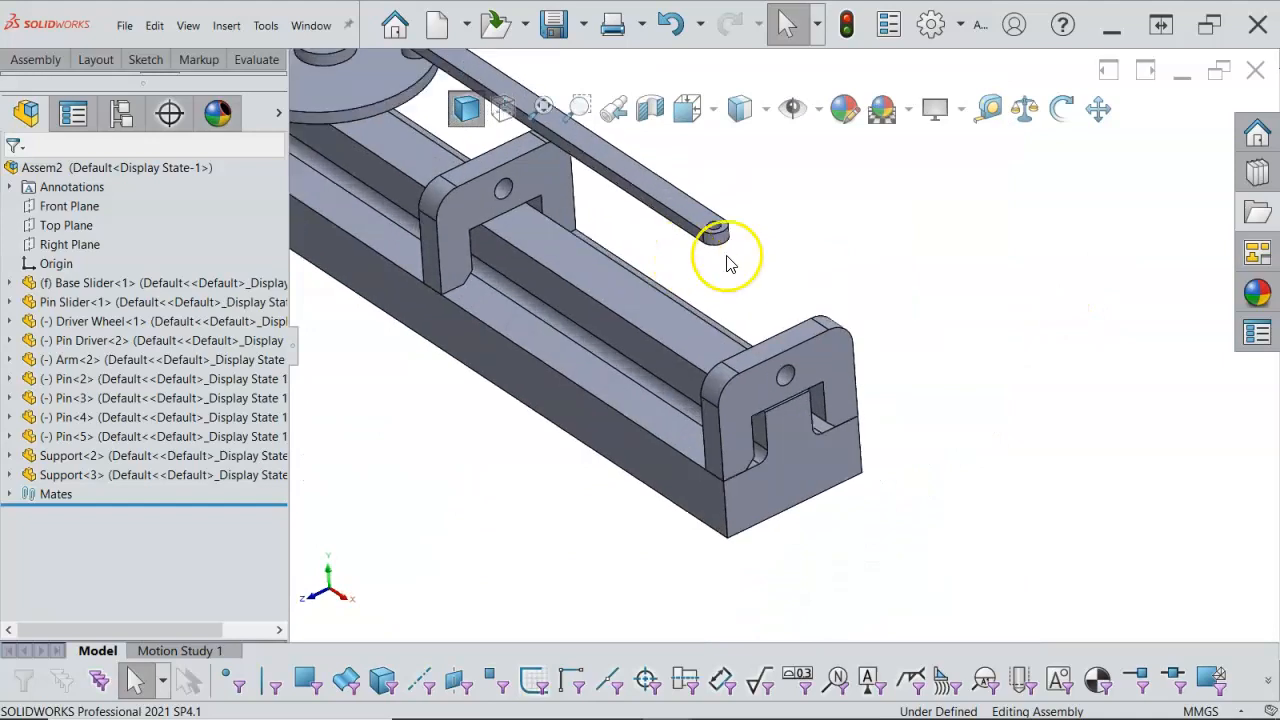
{"action": "left_click", "coordinate": [1260, 210]}
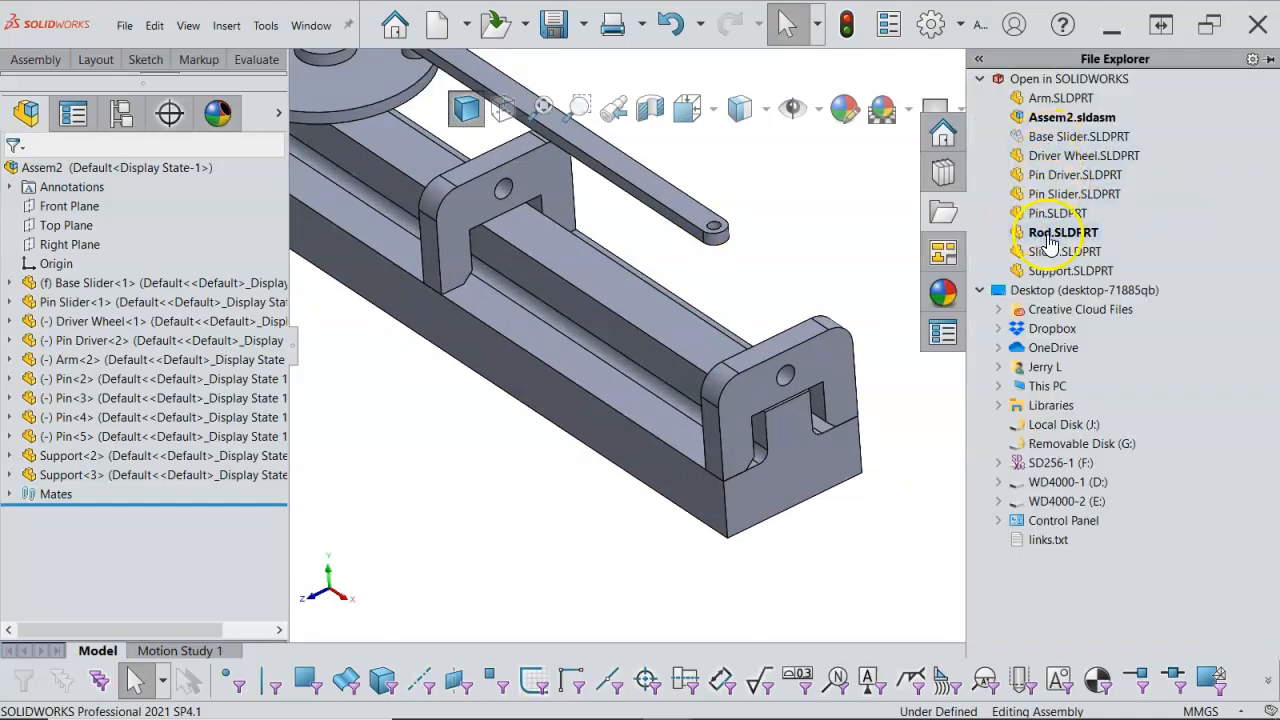
{"action": "mouse_move", "coordinate": [1046, 240]}
{"action": "left_click_drag", "start_coordinate": [1045, 240], "coordinate": [783, 378]}
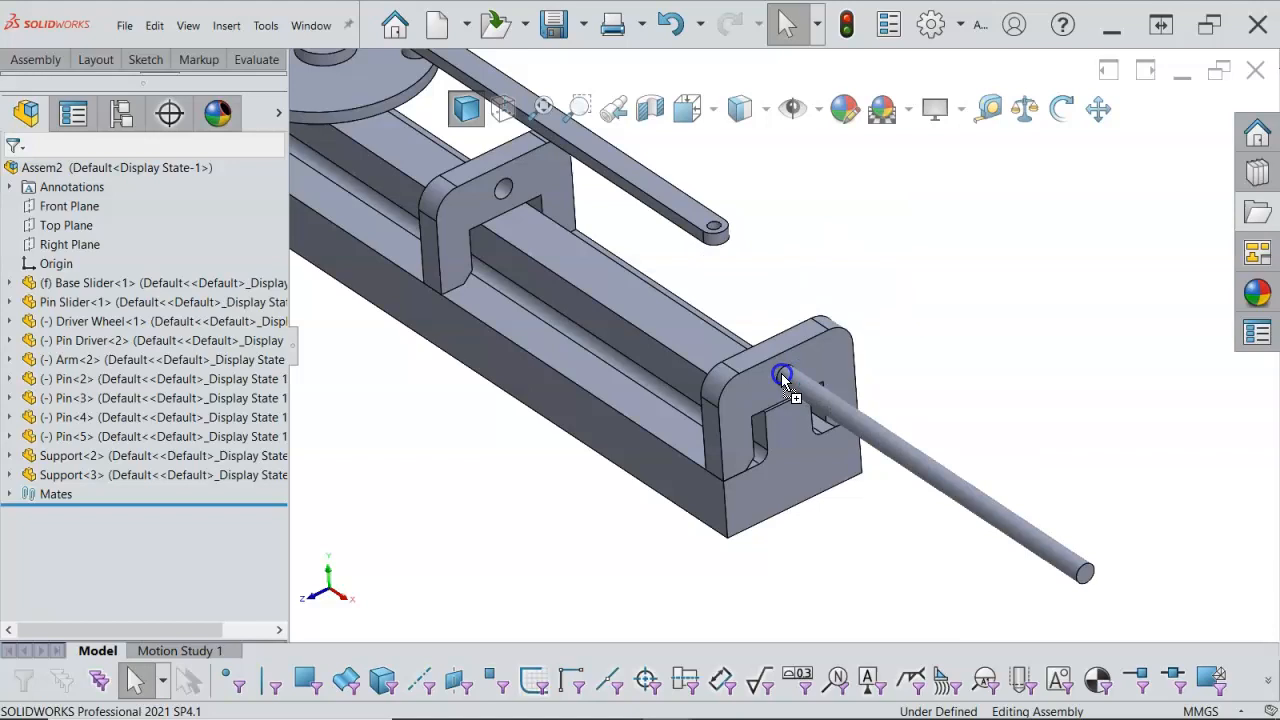
{"action": "left_click_drag", "start_coordinate": [783, 378], "coordinate": [781, 372]}
{"action": "left_click", "coordinate": [1030, 255]}
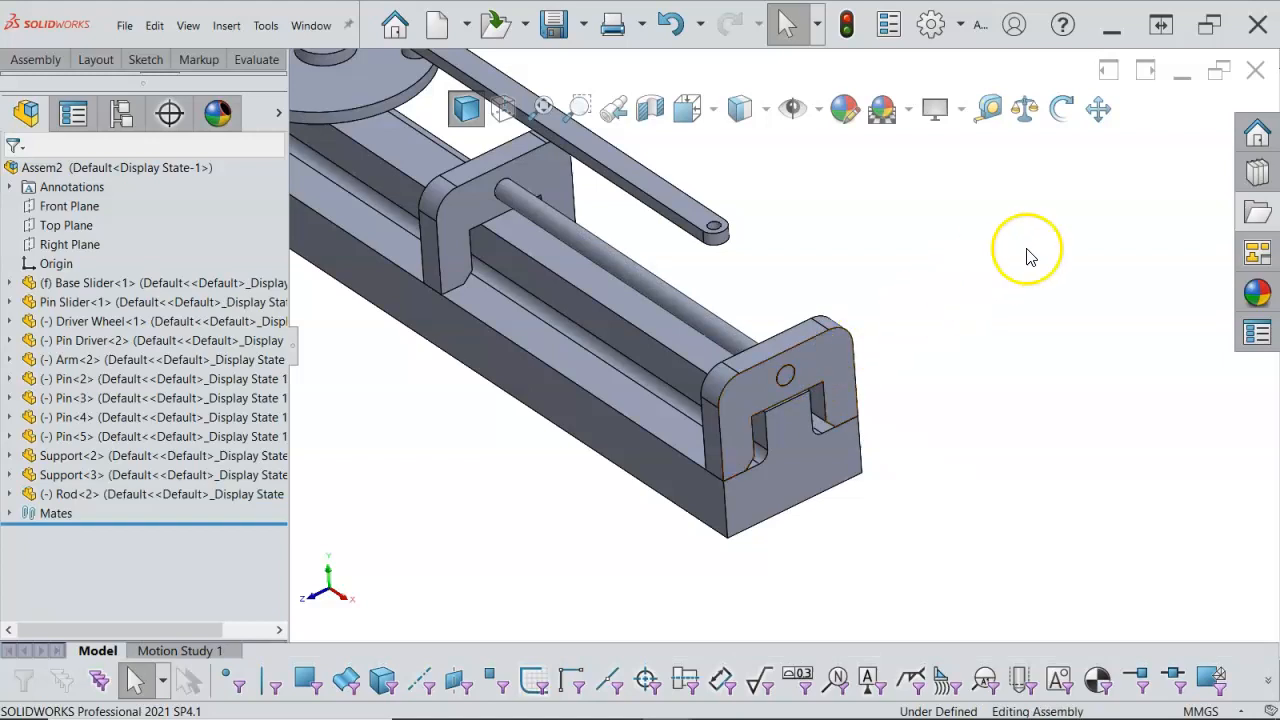
- Insert the Slider and mate it concentric with the Rod between the two Supports
{"action": "left_click", "coordinate": [1256, 215]}
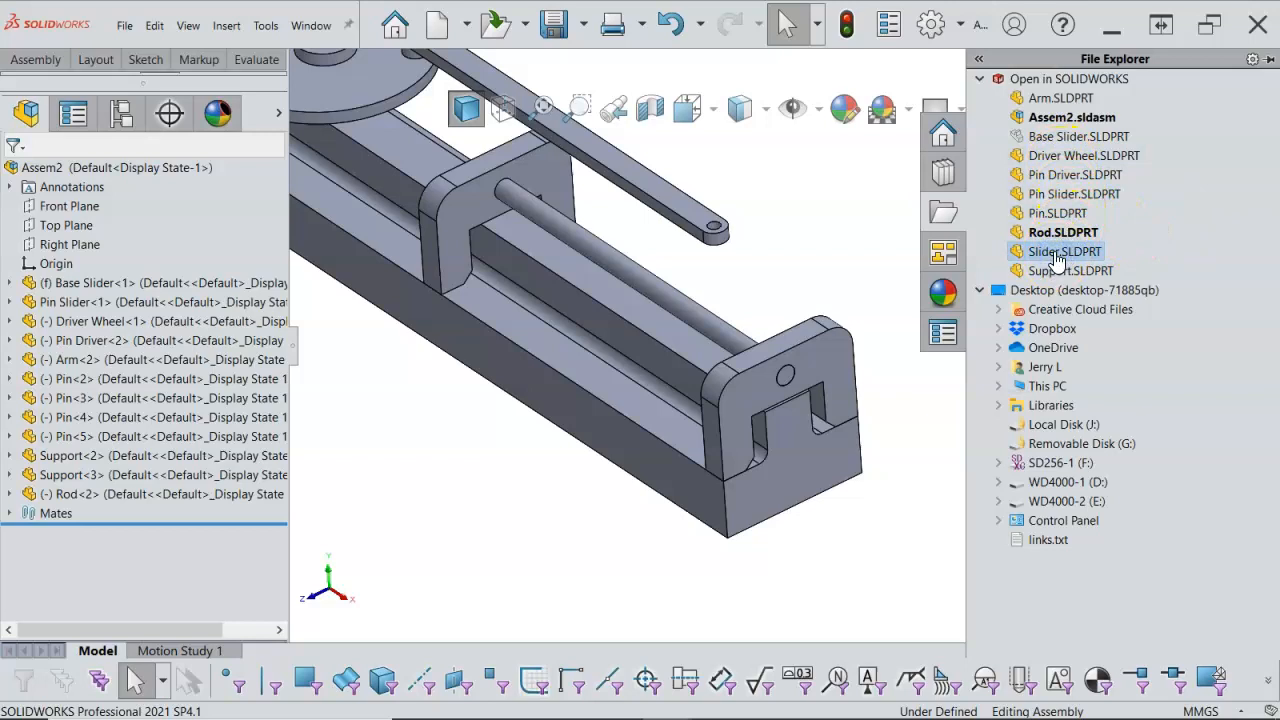
{"action": "left_click_drag", "start_coordinate": [976, 268], "coordinate": [712, 316]}
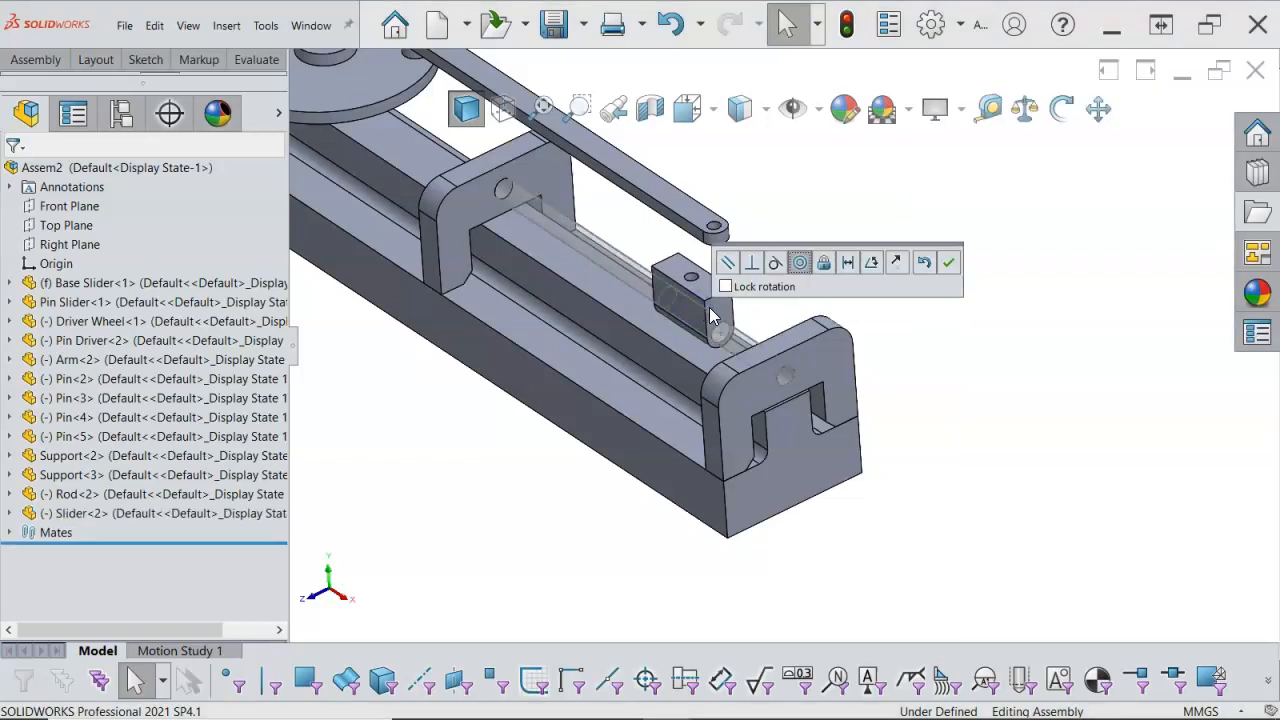
{"action": "left_click", "coordinate": [950, 265]}
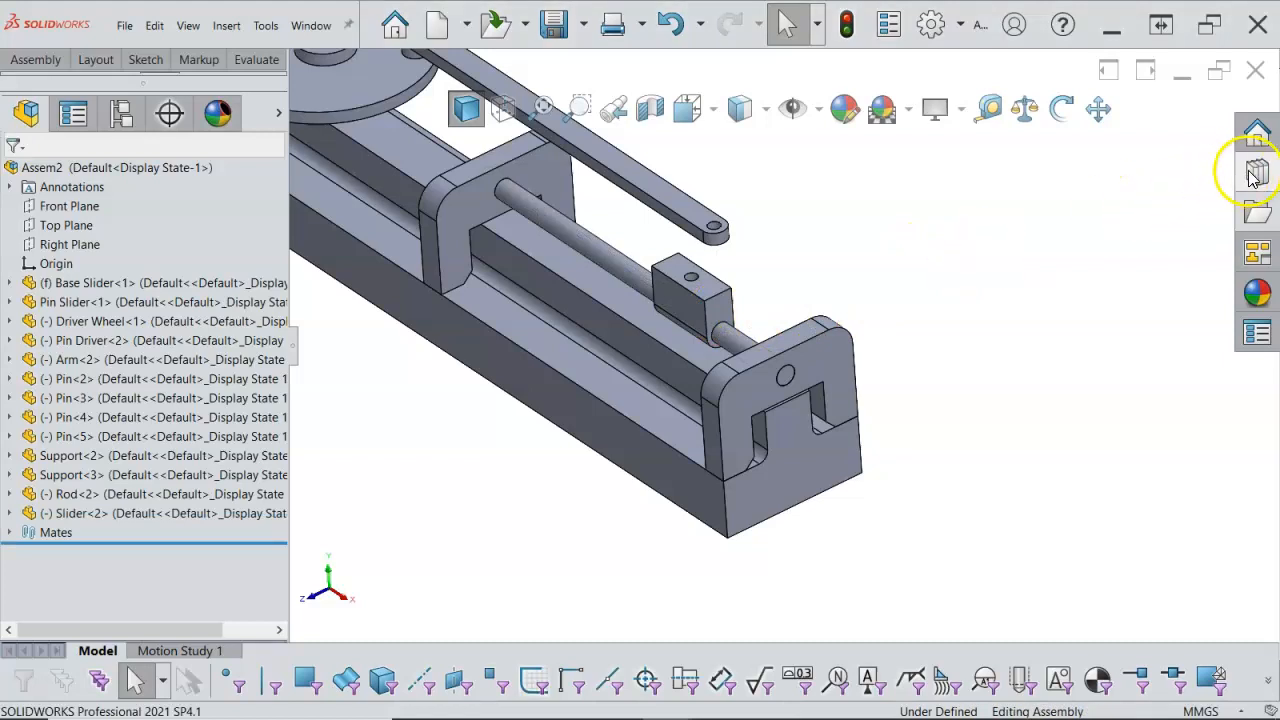
- Insert another Pin with a concentric mate in the hole on top of the Slider
{"action": "left_click", "coordinate": [1256, 173]}
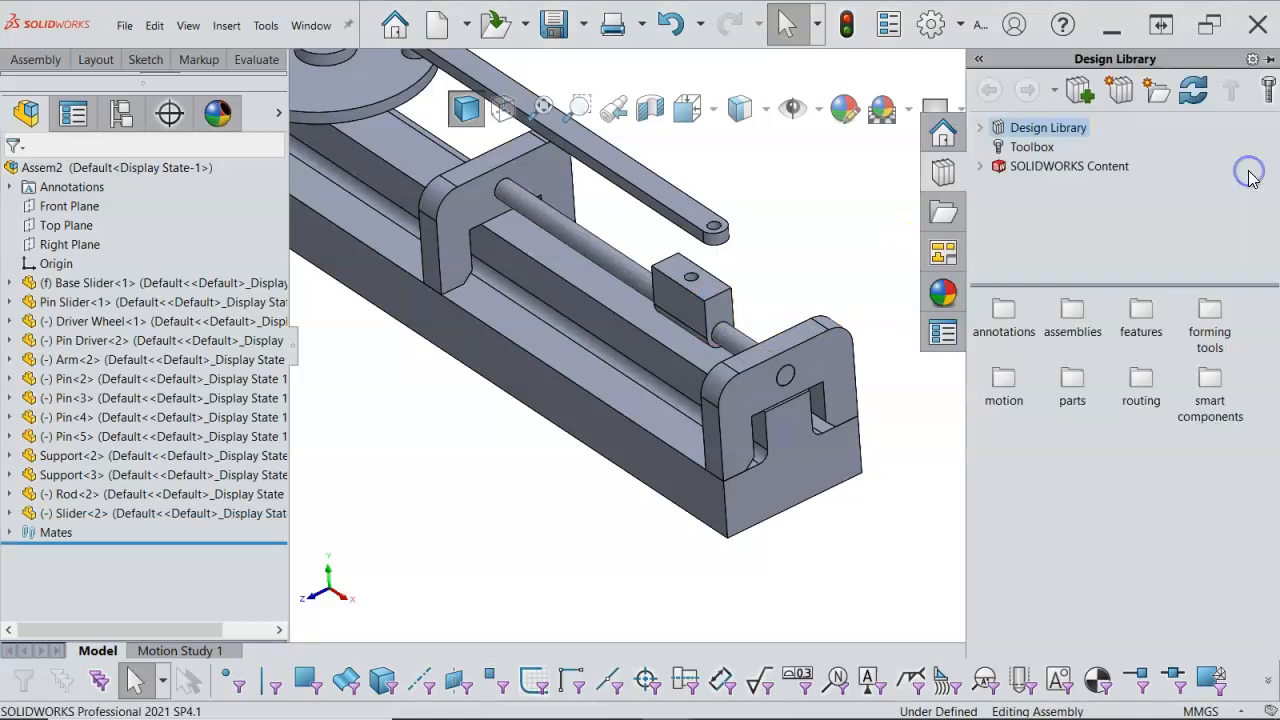
{"action": "left_click", "coordinate": [934, 216]}
{"action": "left_click", "coordinate": [1058, 214]}
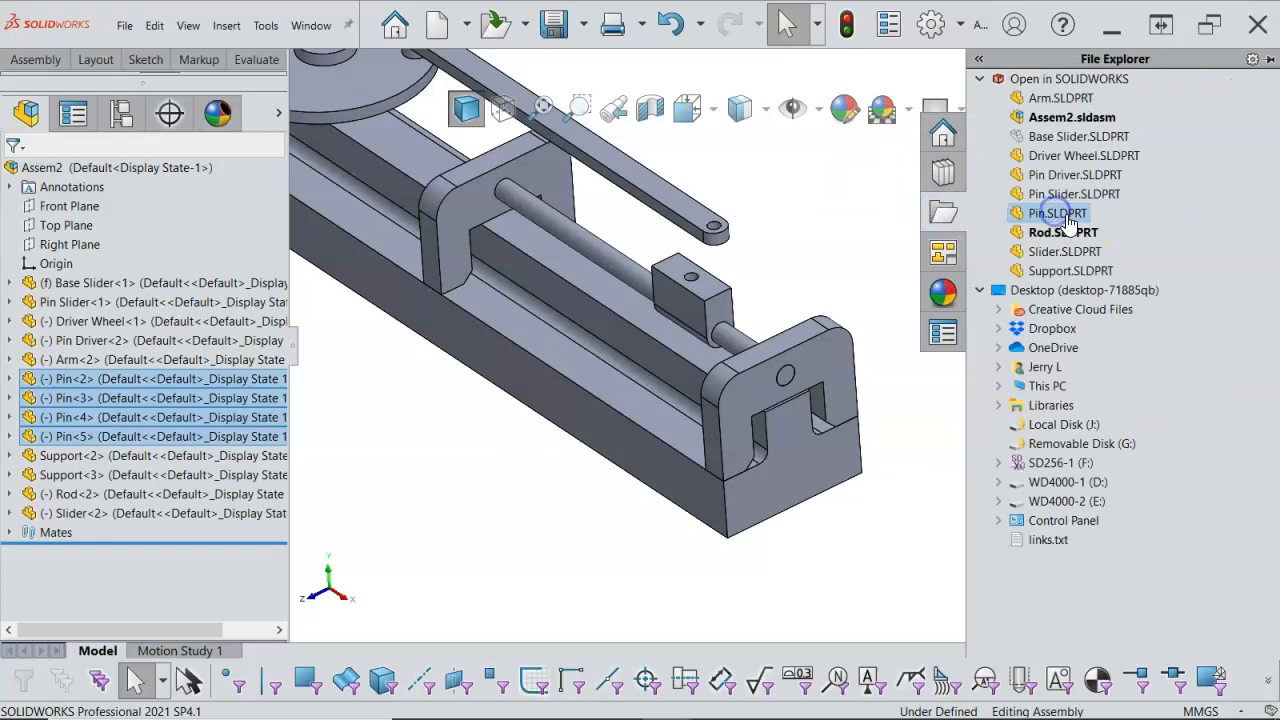
{"action": "left_click_drag", "start_coordinate": [1067, 218], "coordinate": [691, 279]}
{"action": "left_click", "coordinate": [868, 256]}
- Try to drag the newly inserted Pin out into view with Move Component
{"action": "mouse_move", "coordinate": [870, 267]}
{"action": "middle_mouse_down"}
{"action": "mouse_move", "coordinate": [751, 277]}
{"action": "mouse_move", "coordinate": [734, 263]}
{"action": "mouse_move", "coordinate": [830, 233]}
{"action": "mouse_move", "coordinate": [871, 289]}
{"action": "mouse_move", "coordinate": [869, 320]}
{"action": "mouse_move", "coordinate": [883, 263]}
{"action": "middle_mouse_up"}
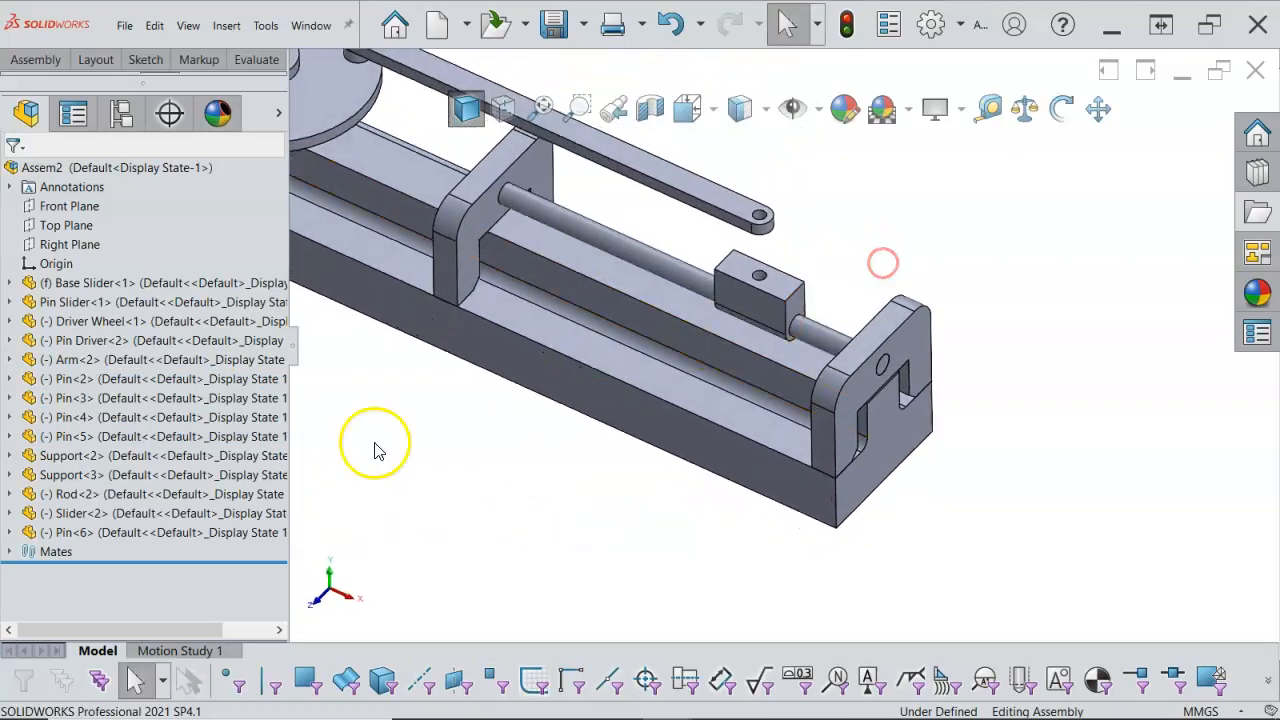
{"action": "left_click", "coordinate": [86, 532]}
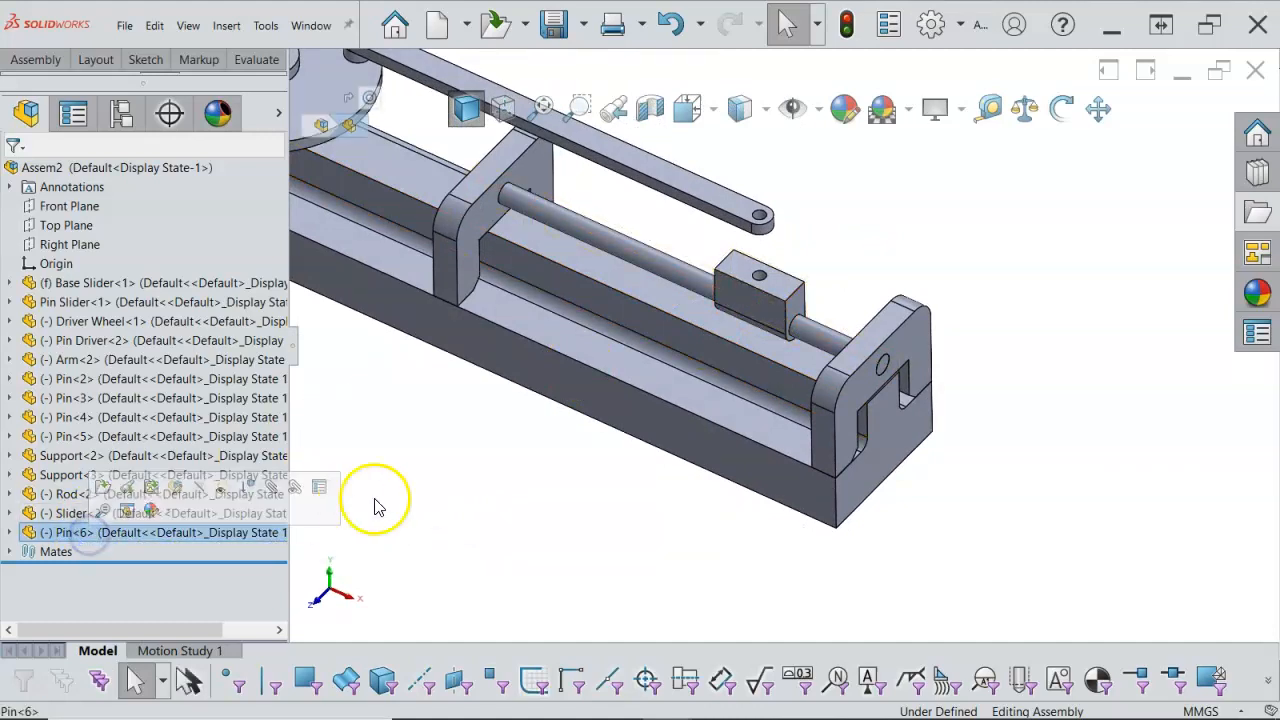
{"action": "left_click", "coordinate": [40, 61]}
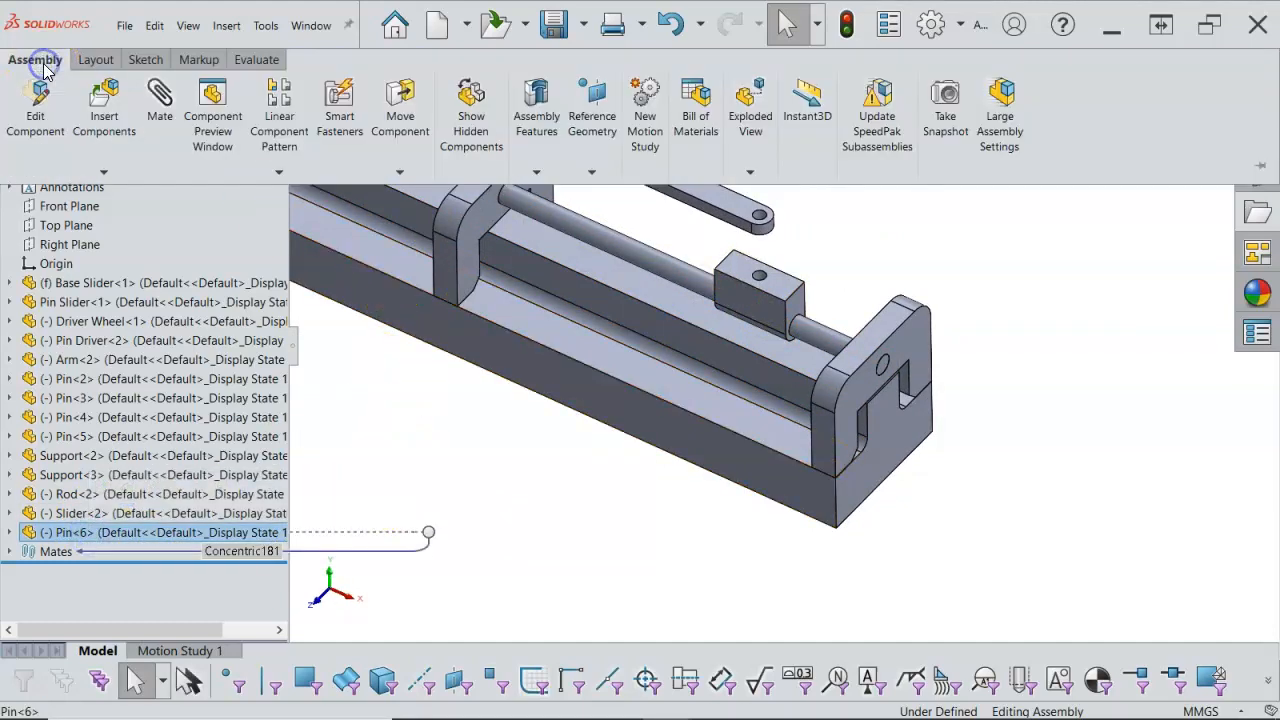
{"action": "left_click", "coordinate": [397, 106]}
{"action": "left_click_drag", "start_coordinate": [919, 281], "coordinate": [921, 235]}
{"action": "left_click_drag", "start_coordinate": [831, 291], "coordinate": [831, 189]}
{"action": "middle_click_drag", "start_coordinate": [700, 409], "coordinate": [555, 330]}
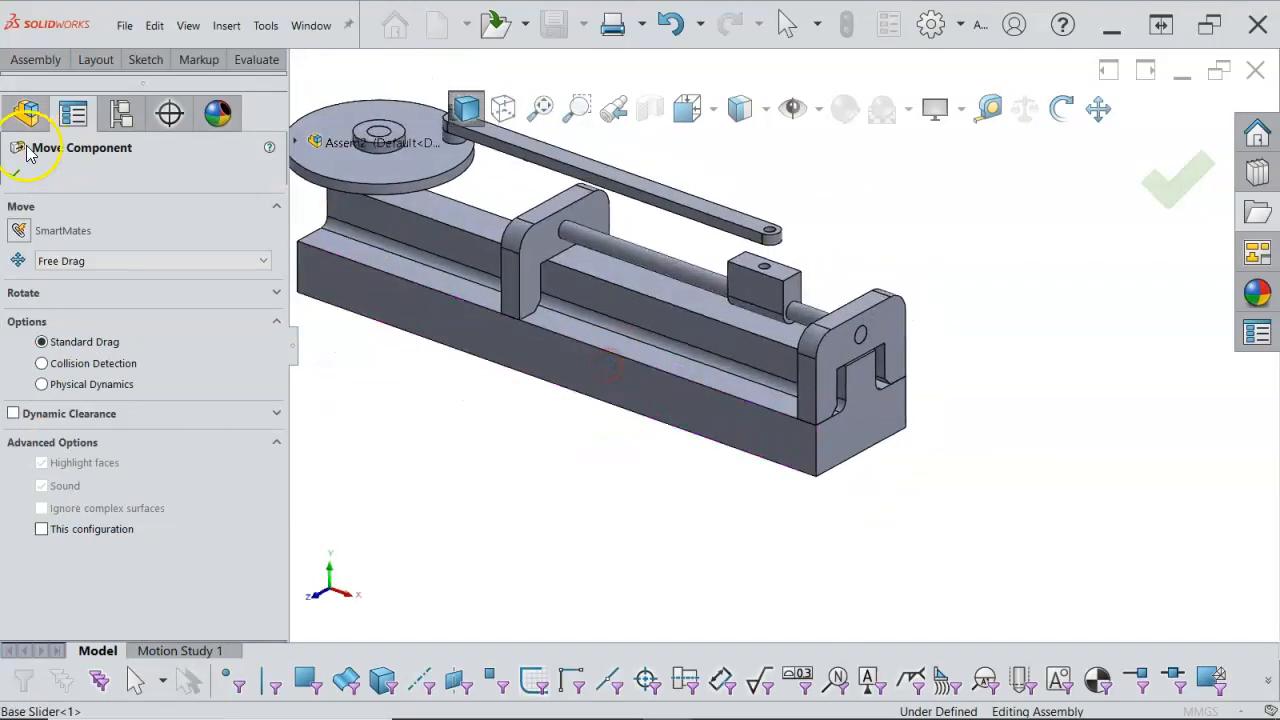
{"action": "left_click", "coordinate": [15, 172]}
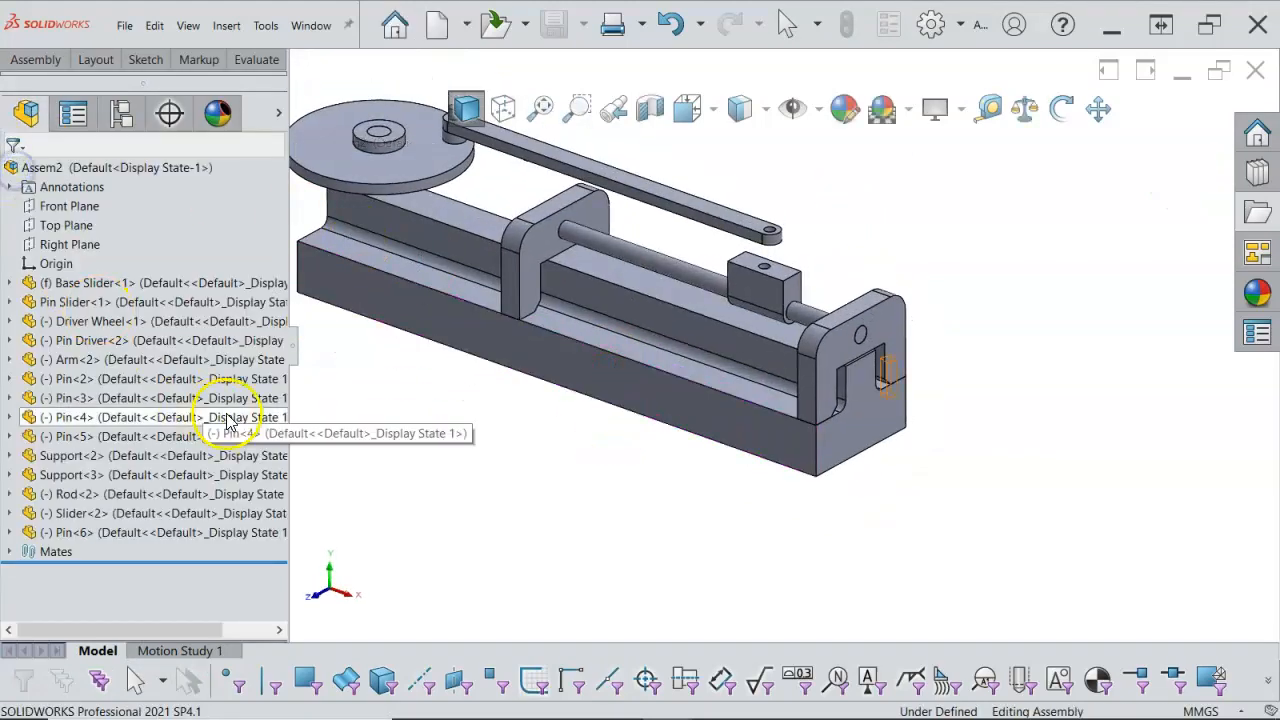
- Isolate the newly inserted Pin to locate it in the assembly
{"action": "left_click", "coordinate": [66, 534]}
{"action": "right_click", "coordinate": [64, 376]}
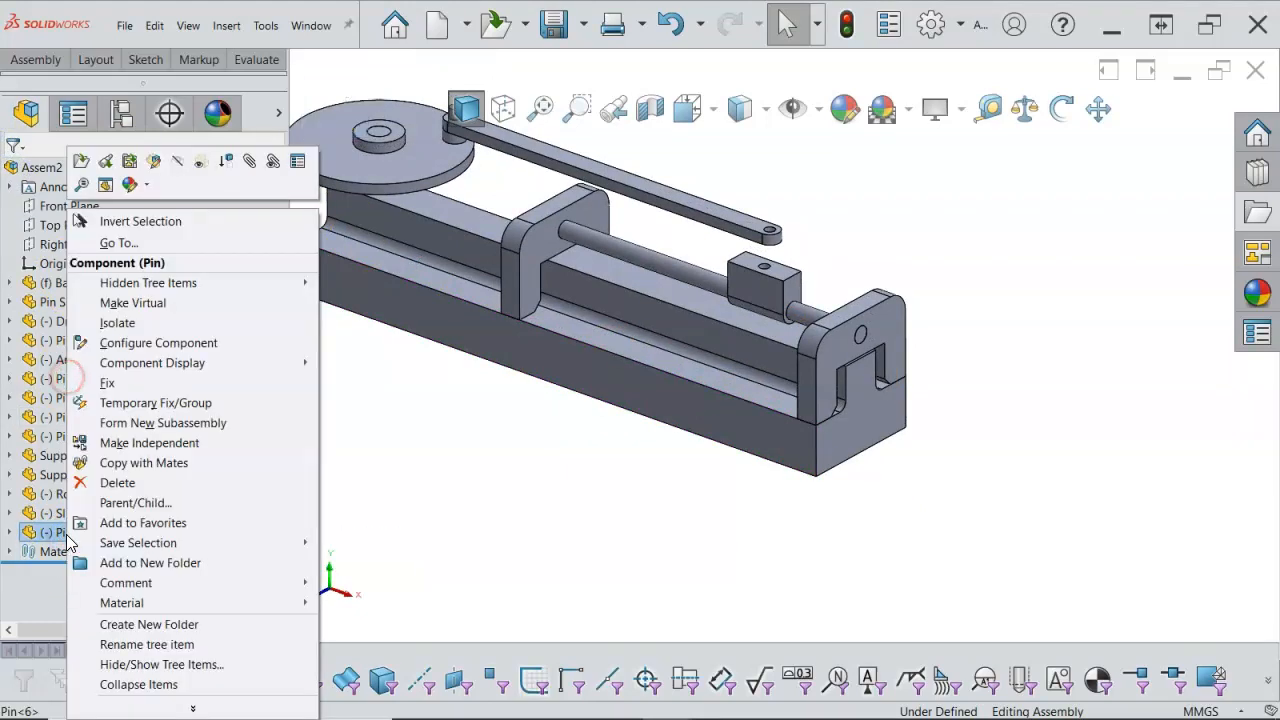
{"action": "left_click", "coordinate": [160, 323]}
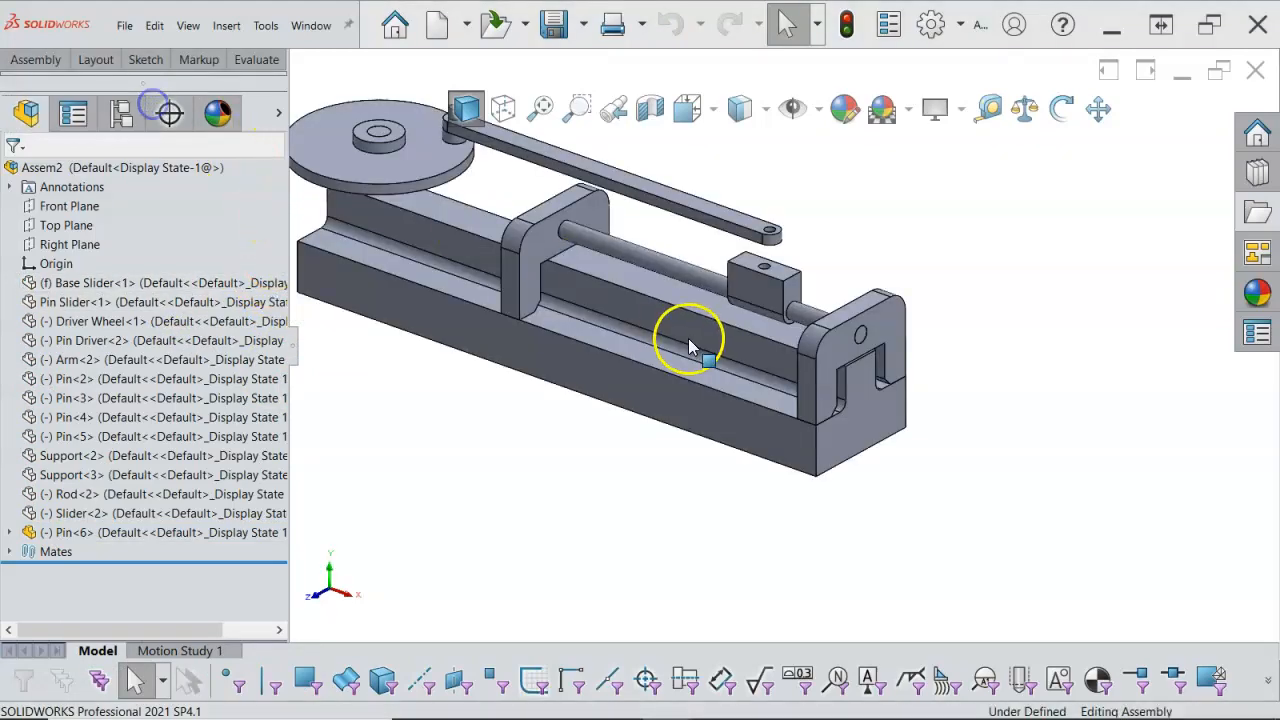
- Edit the newest Pin's concentric mate, replacing the Slider's rod bore face with the 5 mm hole on top of the Slider
{"action": "left_click", "coordinate": [11, 535]}
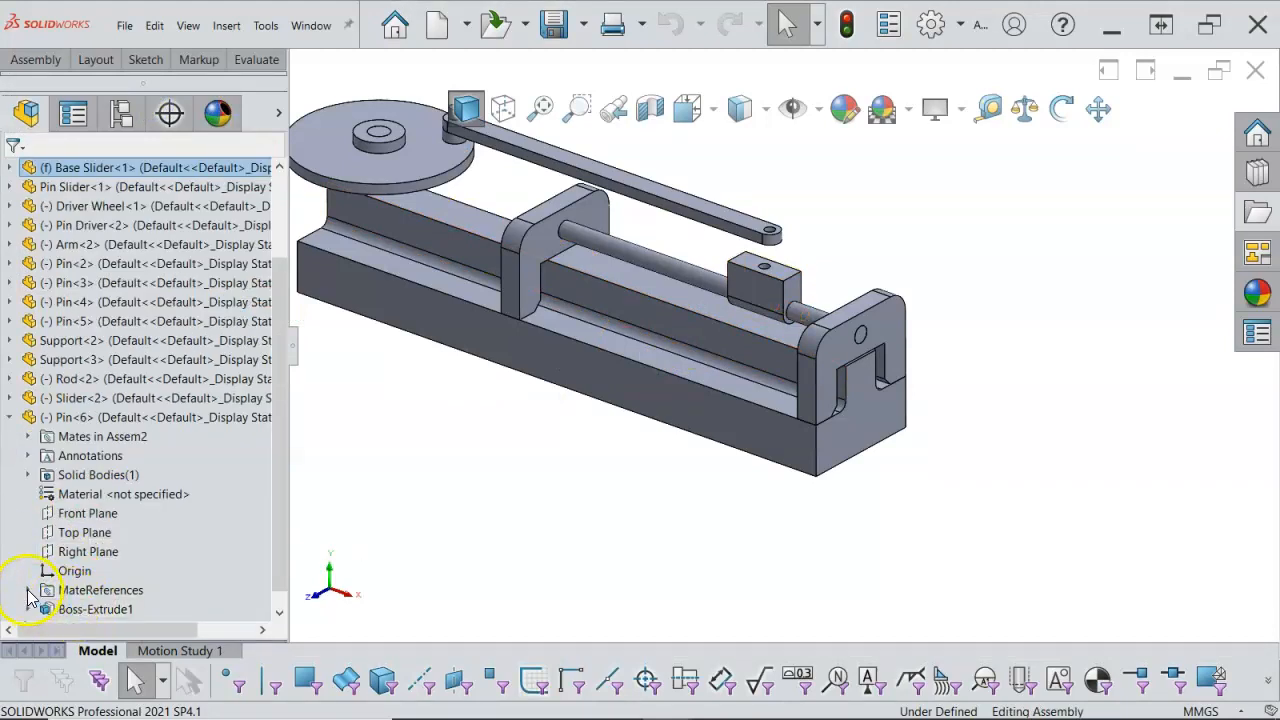
{"action": "left_click", "coordinate": [27, 436]}
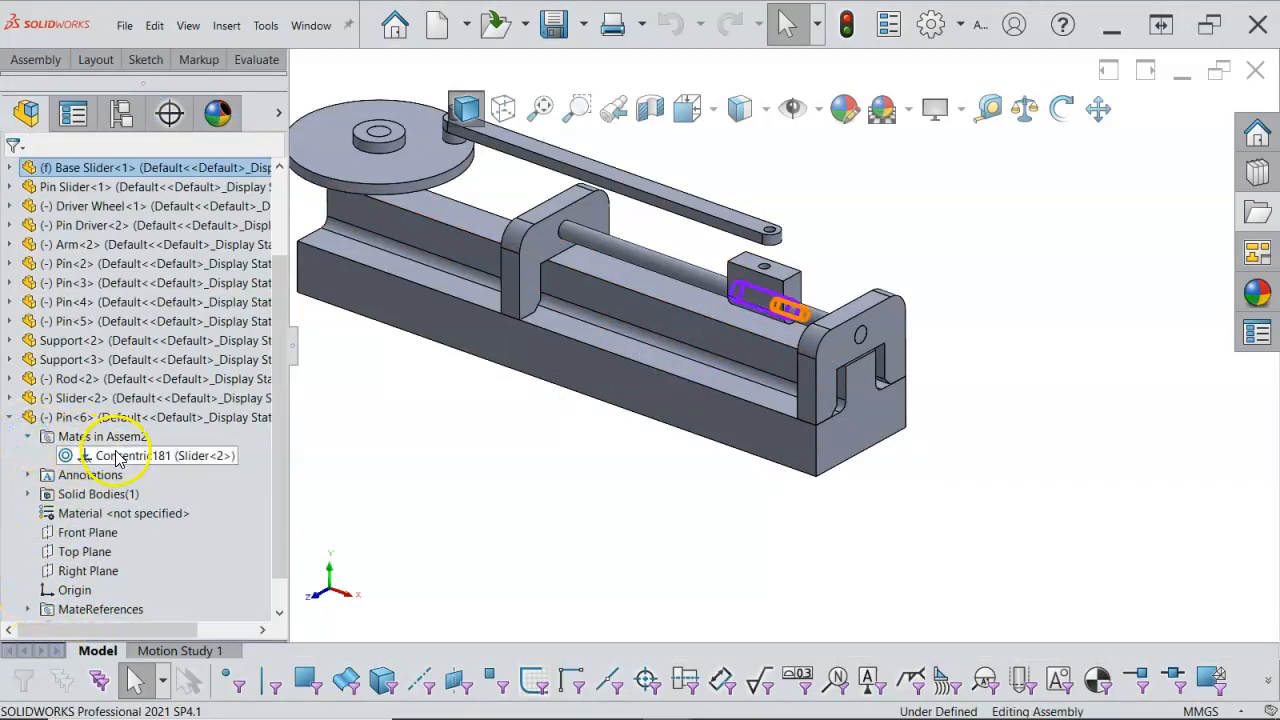
{"action": "right_click", "coordinate": [122, 455]}
{"action": "left_click", "coordinate": [130, 302]}
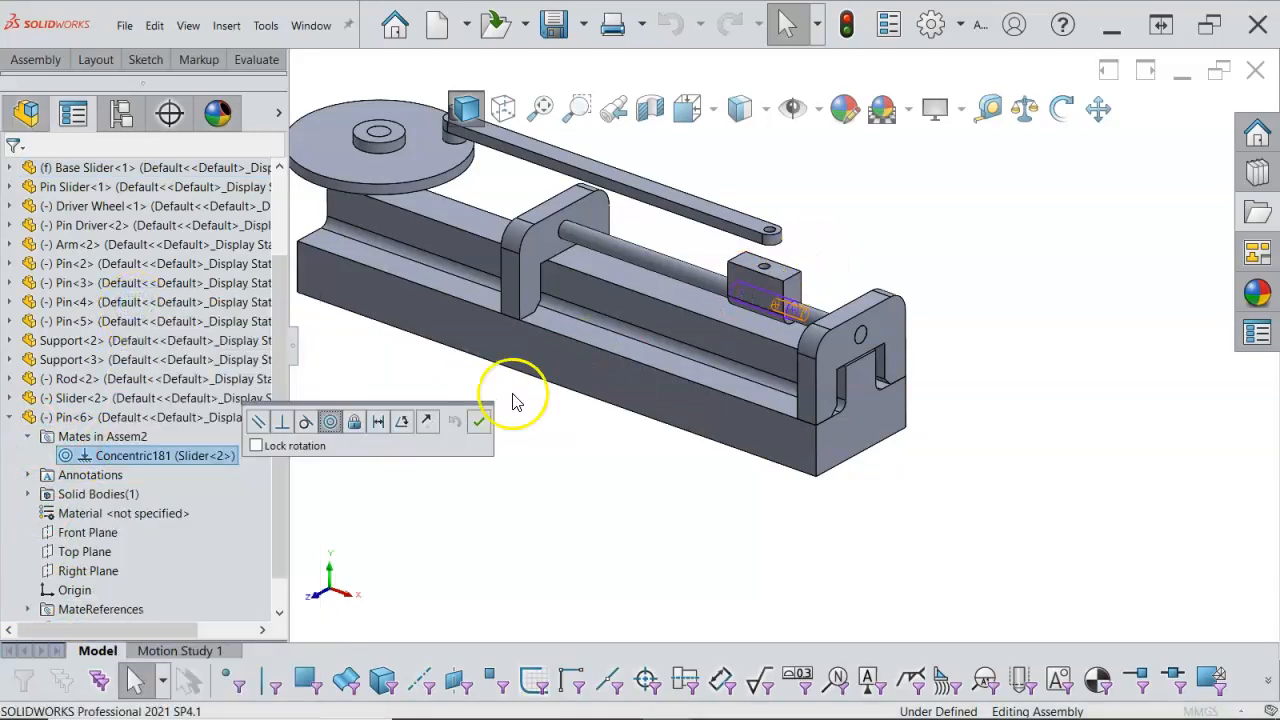
{"action": "middle_click_drag", "start_coordinate": [888, 277], "coordinate": [877, 345]}
{"action": "scroll", "coordinate": [694, 300], "scroll_direction": "down", "scroll_amount": 6}
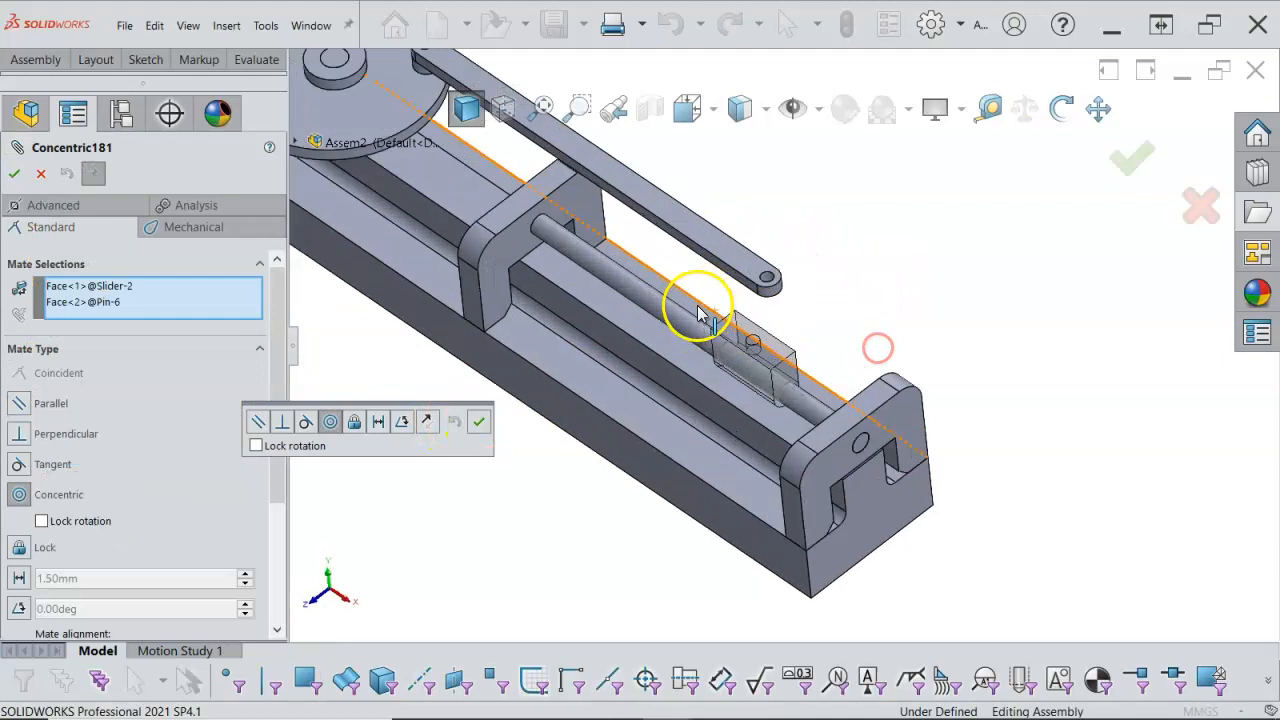
{"action": "middle_click_drag", "start_coordinate": [921, 285], "coordinate": [923, 280]}
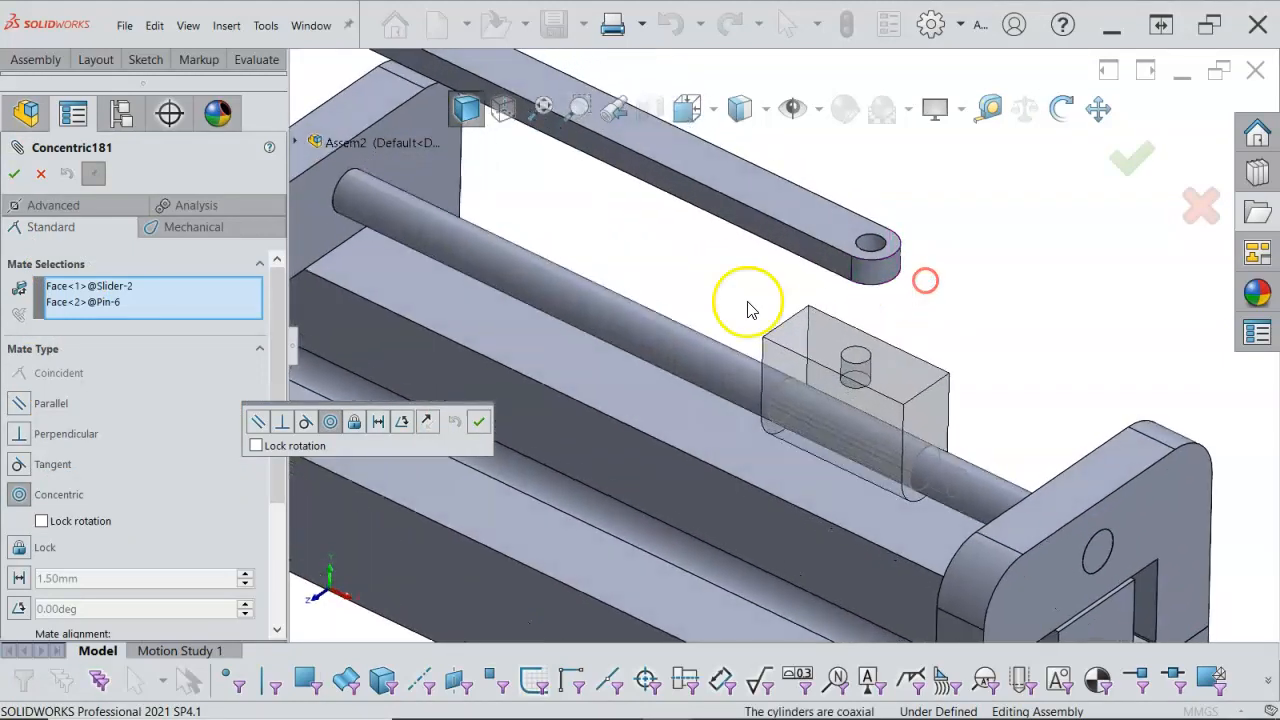
{"action": "left_click", "coordinate": [112, 287]}
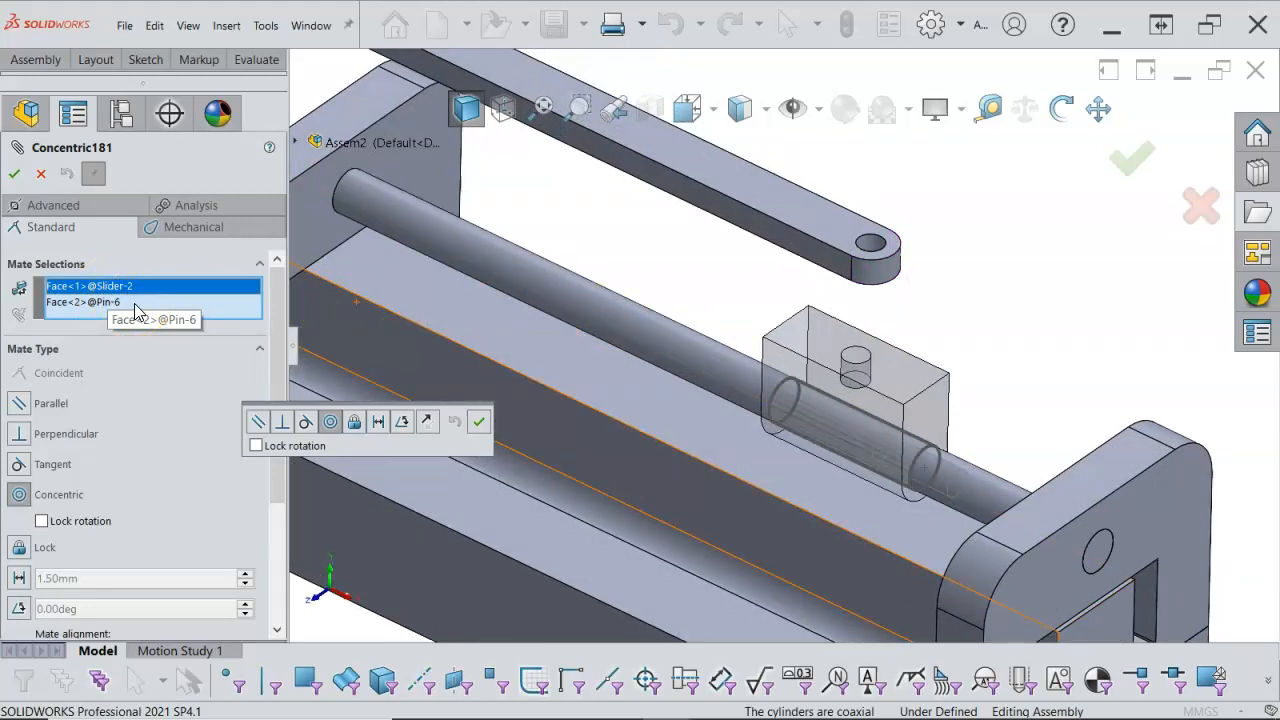
{"action": "key", "text": "Delete"}
{"action": "left_click", "coordinate": [118, 303]}
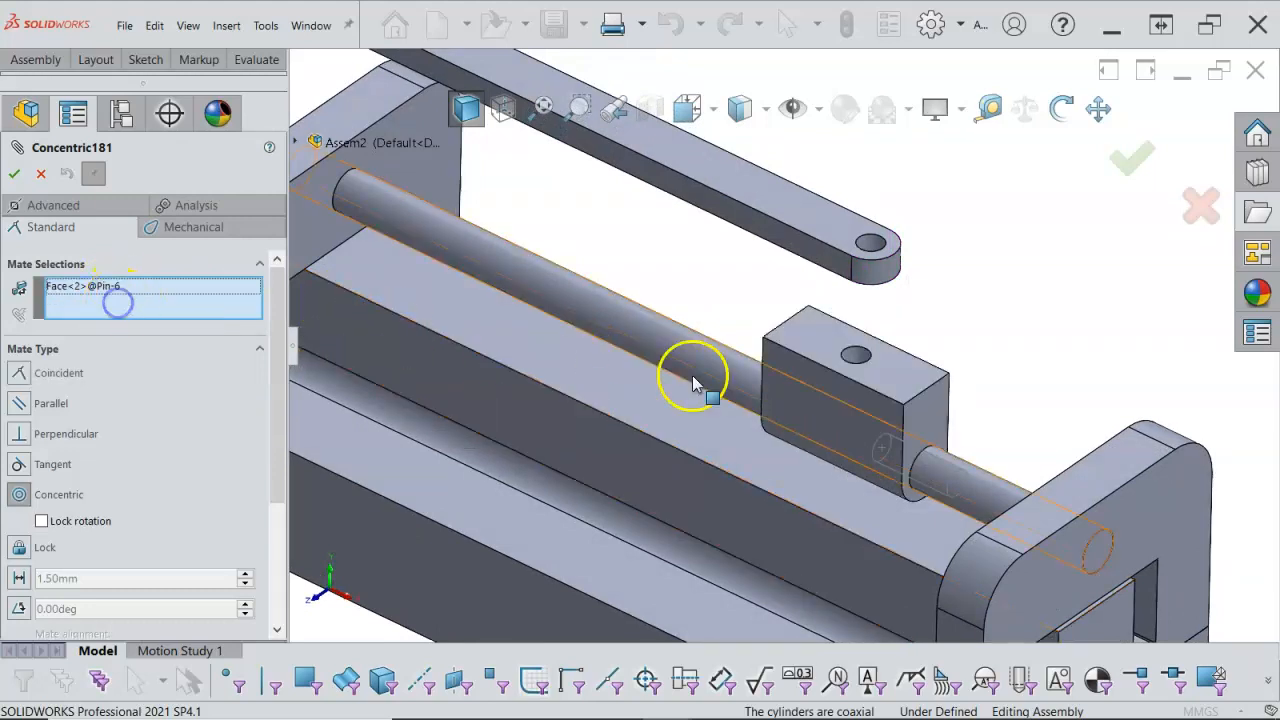
{"action": "left_click", "coordinate": [855, 362]}
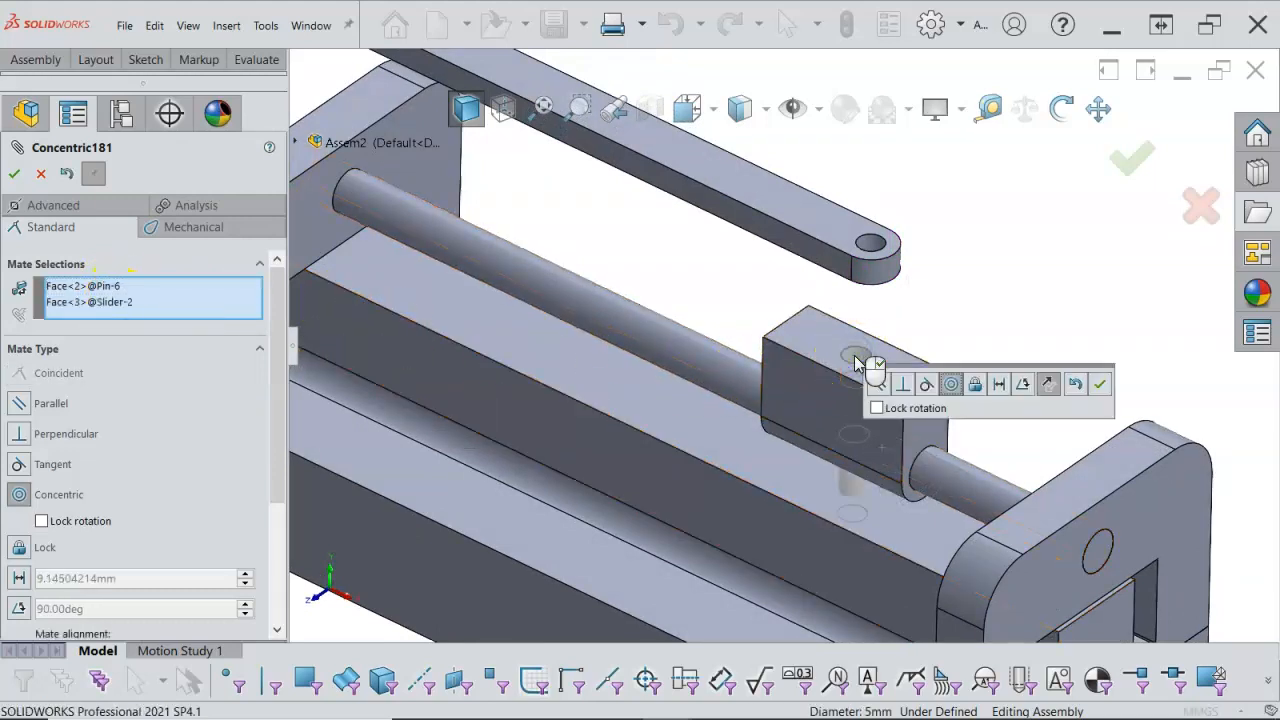
{"action": "left_click", "coordinate": [1099, 384]}
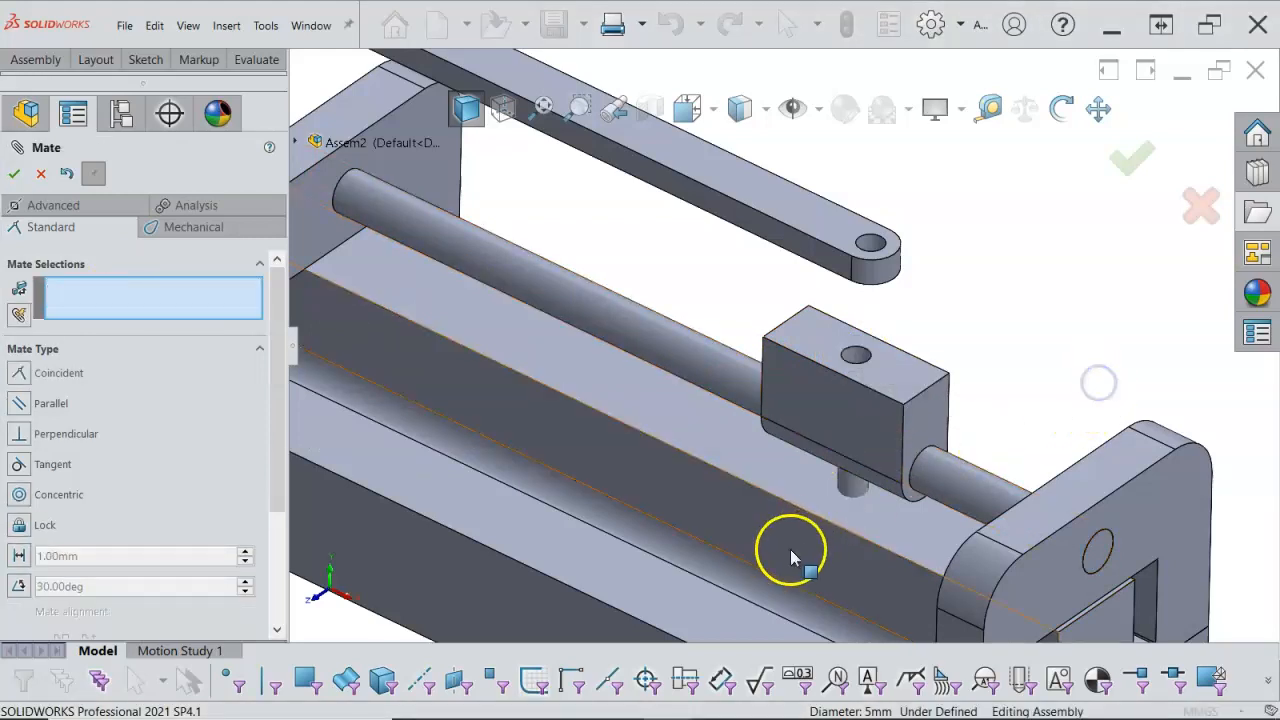
- Pull the Pin up out of the Slider's hole and add an 11 mm distance mate between its end face and the Slider's top face
{"action": "left_click_drag", "start_coordinate": [851, 455], "coordinate": [920, 392]}
{"action": "scroll", "coordinate": [975, 352], "scroll_direction": "up", "scroll_amount": 5}
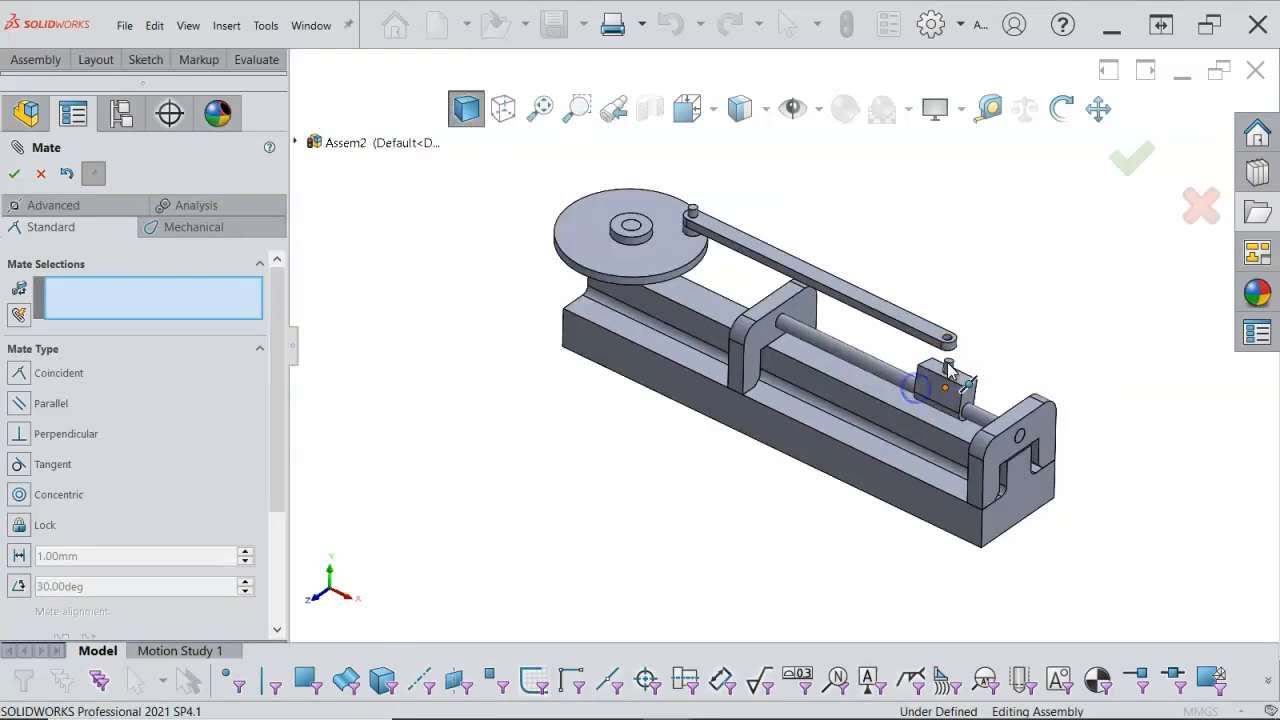
{"action": "scroll", "coordinate": [935, 370], "scroll_direction": "down", "scroll_amount": 5}
{"action": "left_click", "coordinate": [876, 354]}
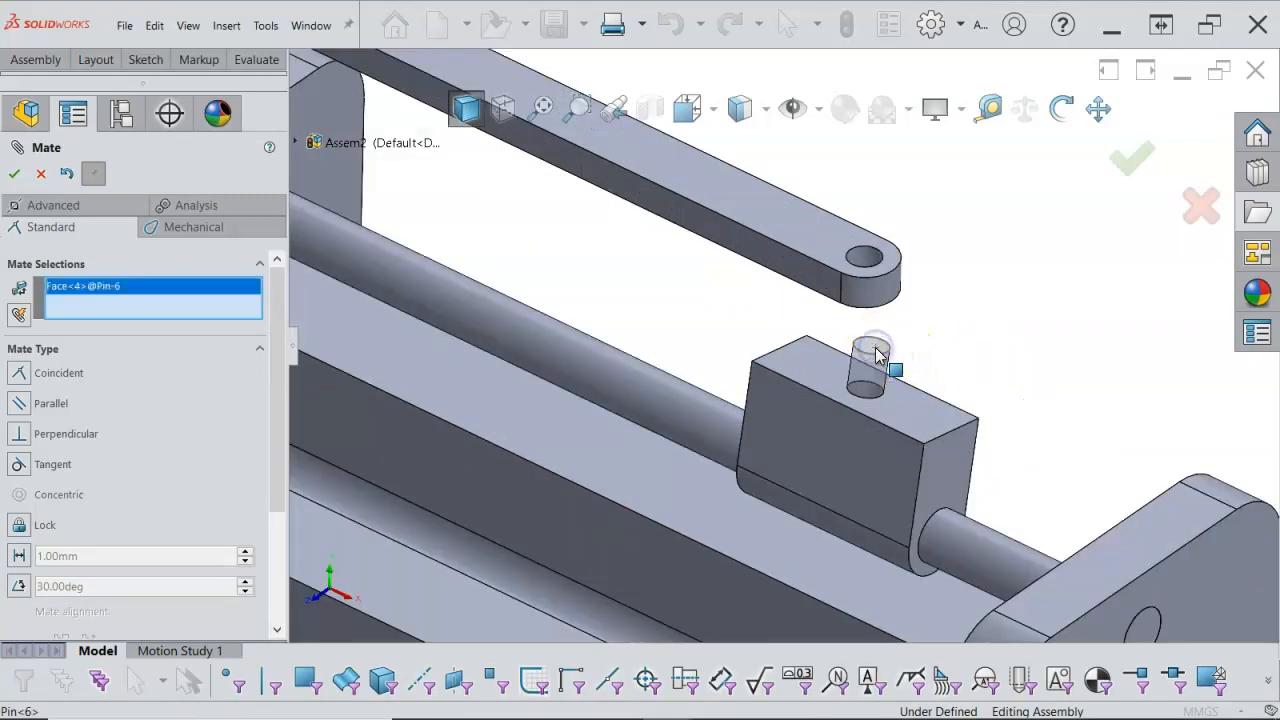
{"action": "left_click", "coordinate": [895, 394]}
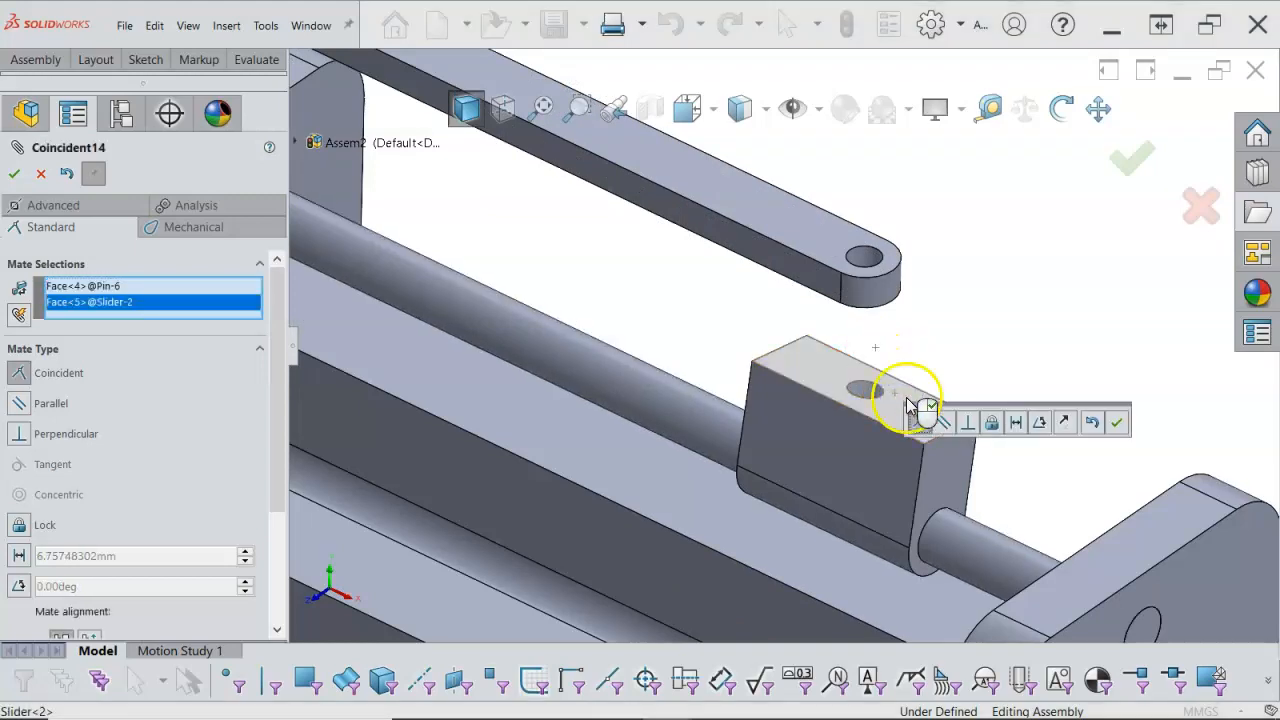
{"action": "left_click", "coordinate": [1015, 422]}
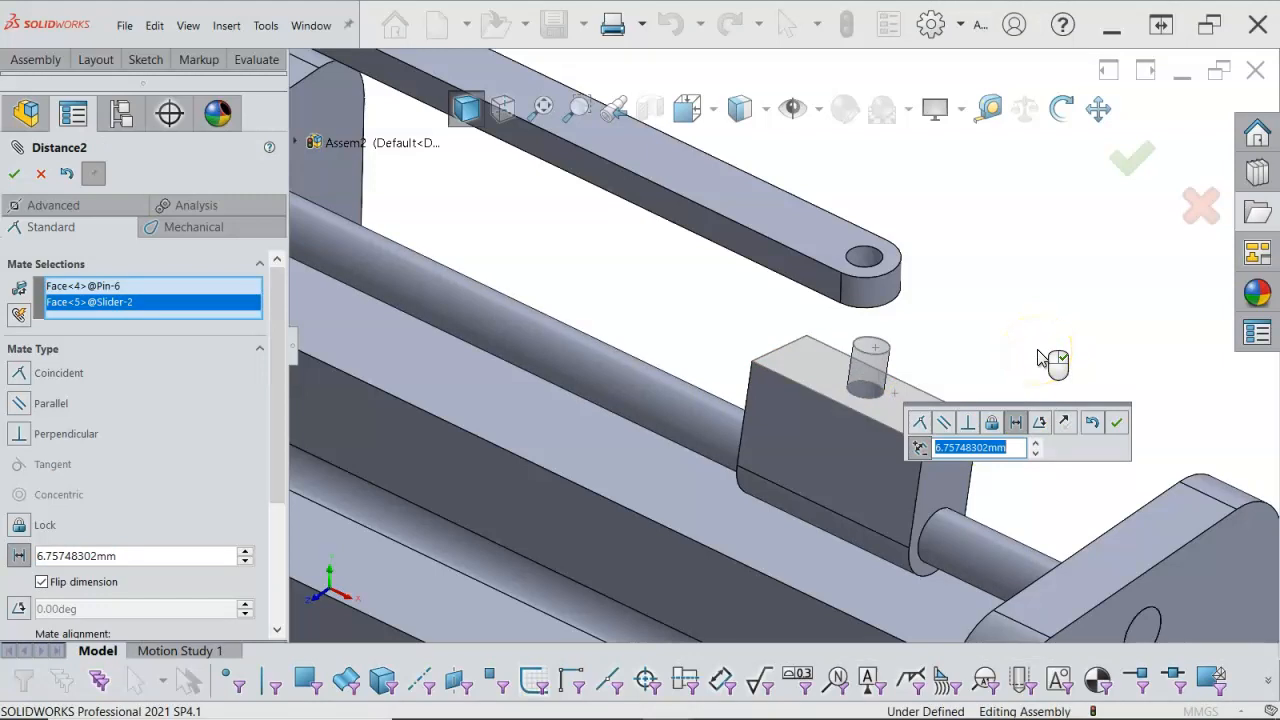
{"action": "type", "text": "11"}
{"action": "key", "text": "Return"}
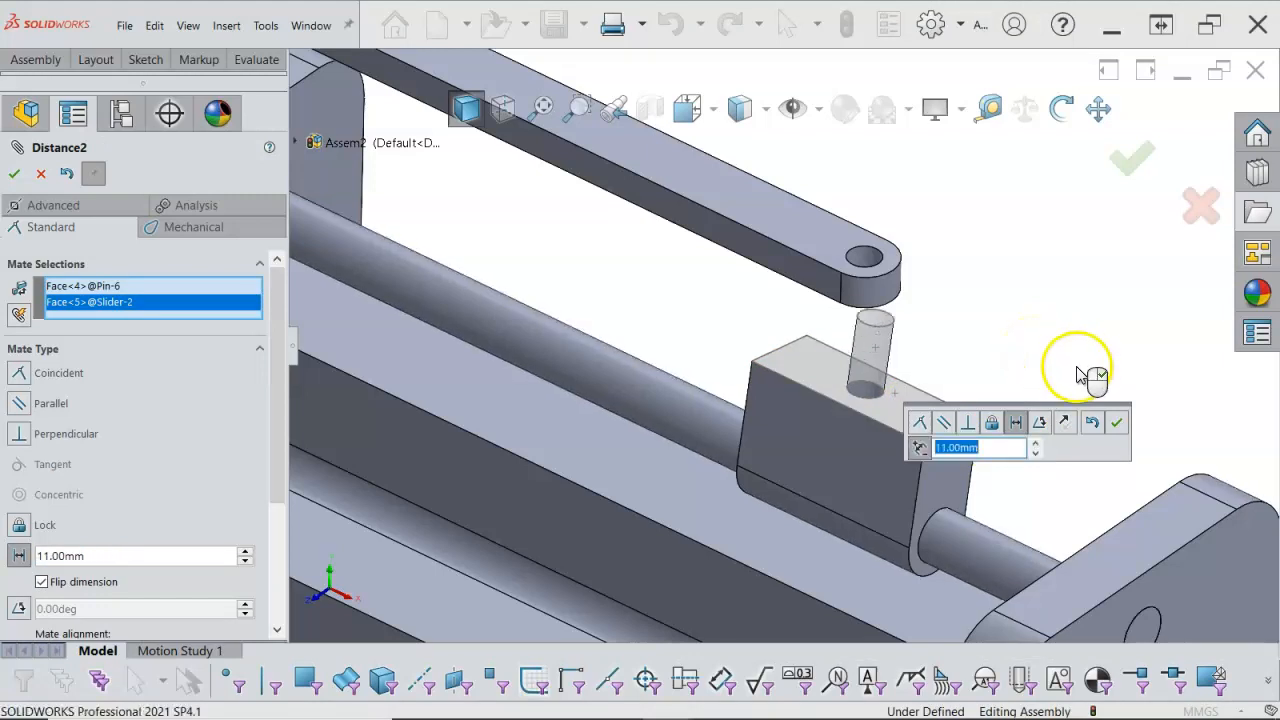
{"action": "left_click", "coordinate": [1117, 425]}
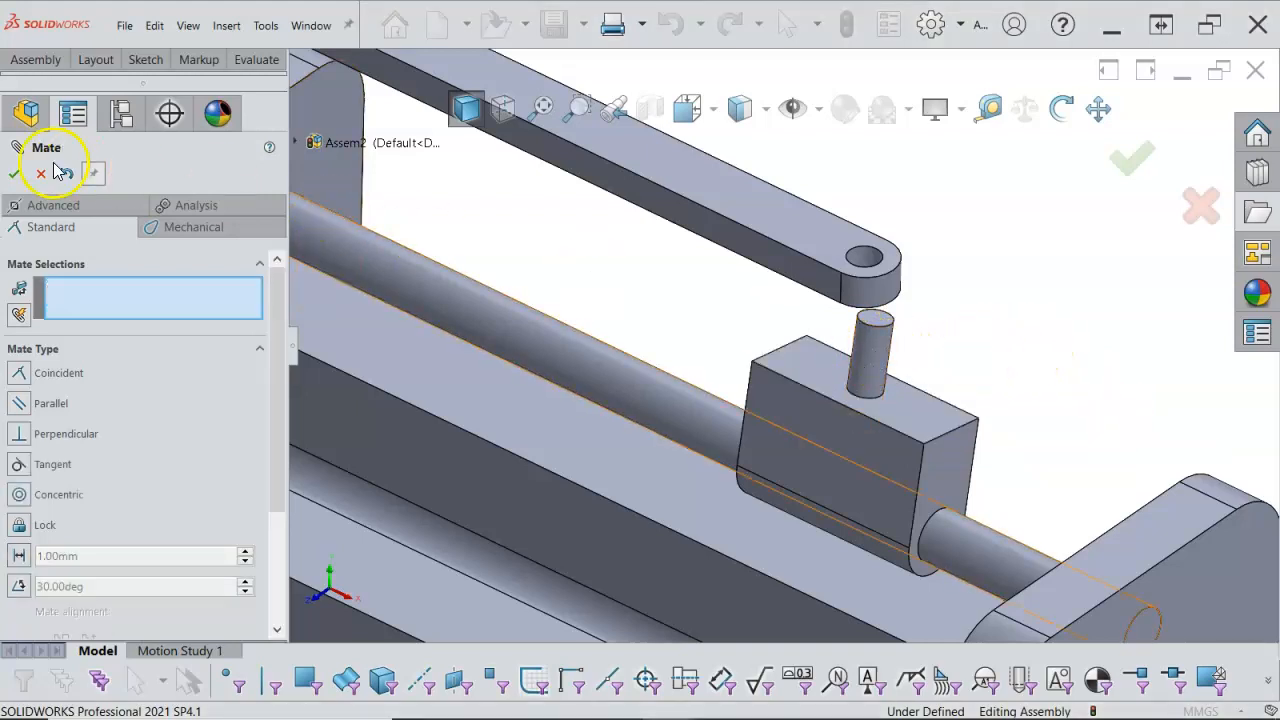
- Mate the hole at the Arm's free end concentric with the Pin on the Slider and finish mating
{"action": "left_click", "coordinate": [858, 263]}
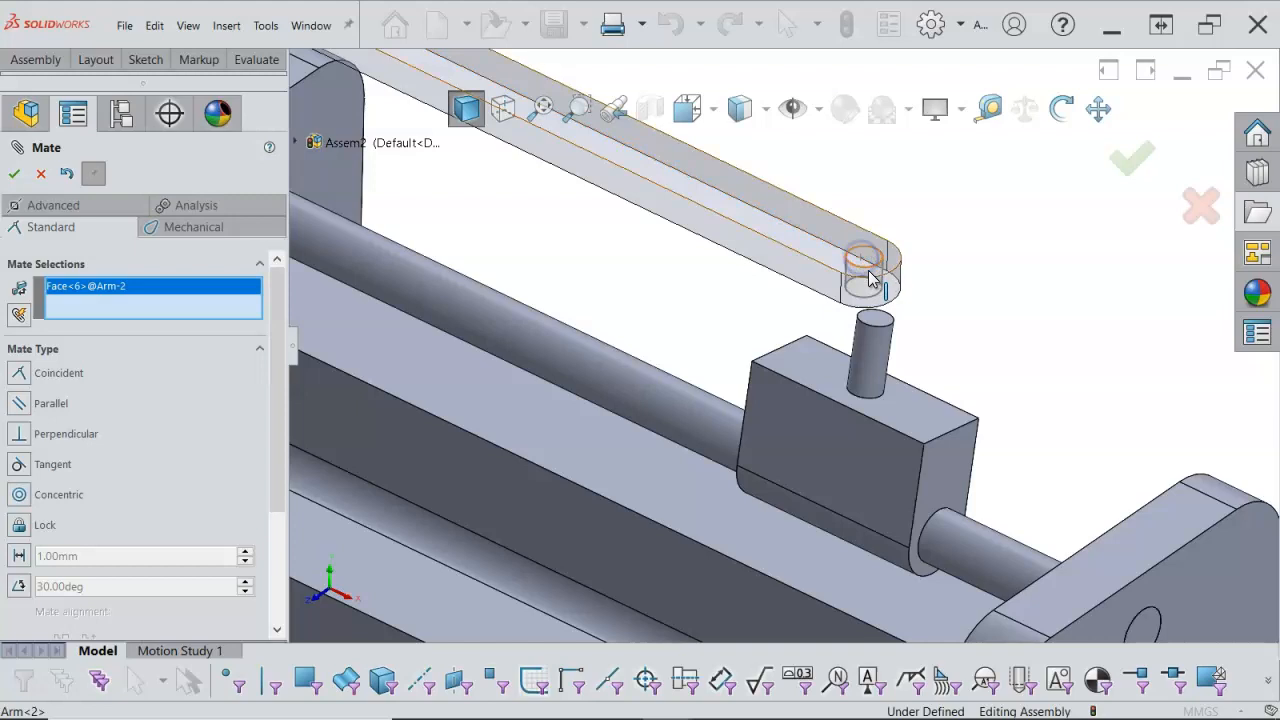
{"action": "left_click", "coordinate": [874, 363]}
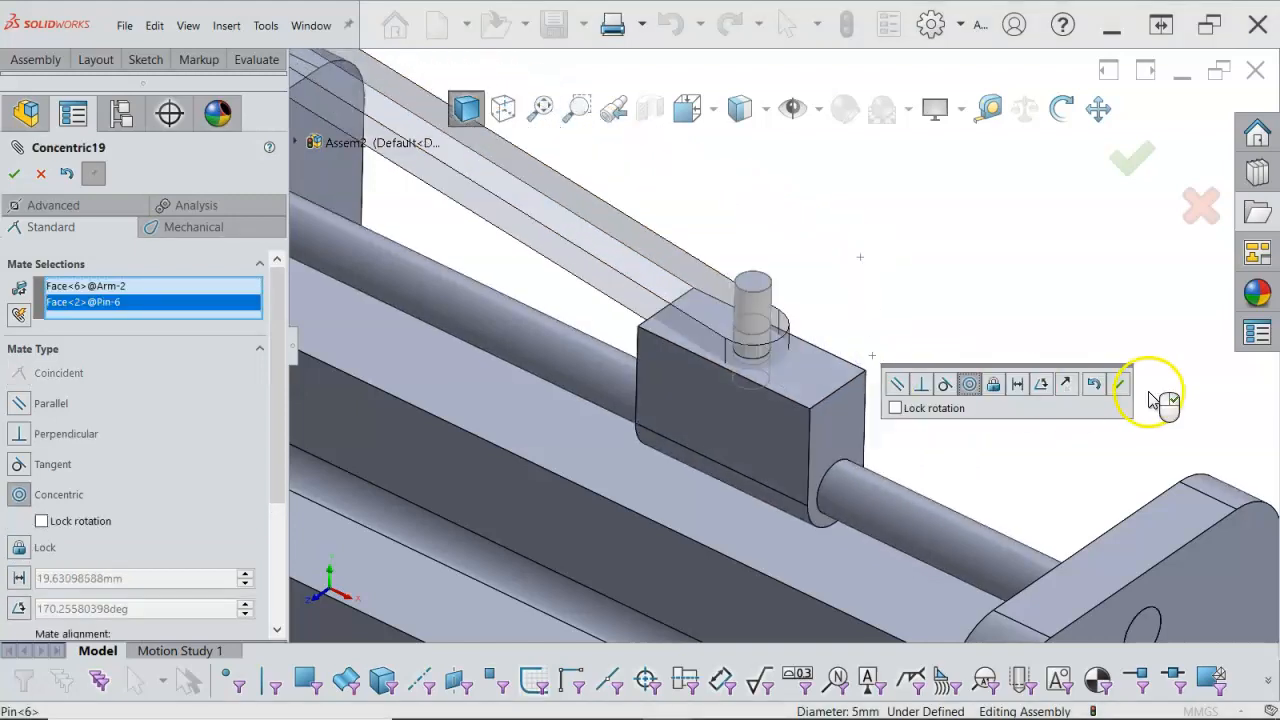
{"action": "left_click", "coordinate": [1119, 386]}
{"action": "middle_click_drag", "start_coordinate": [1049, 337], "coordinate": [1117, 252]}
{"action": "scroll", "coordinate": [874, 262], "scroll_direction": "down", "scroll_amount": 2}
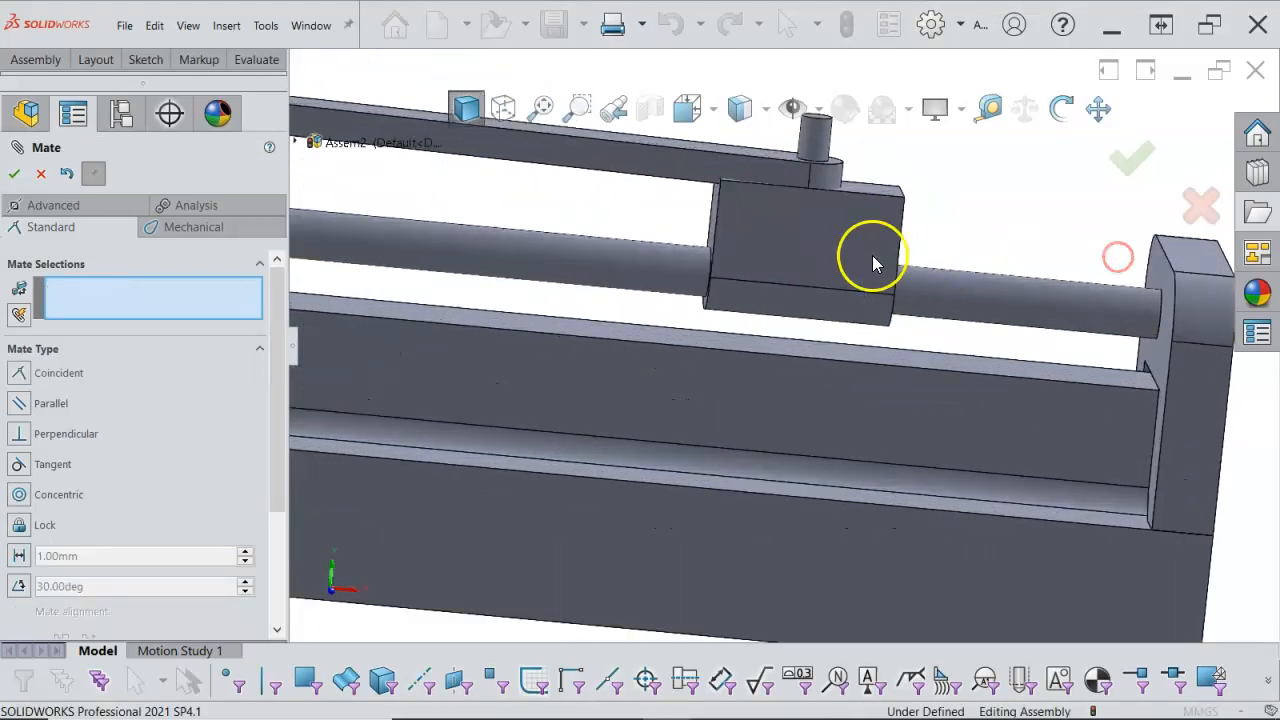
{"action": "key", "text": "ctrl+1"}
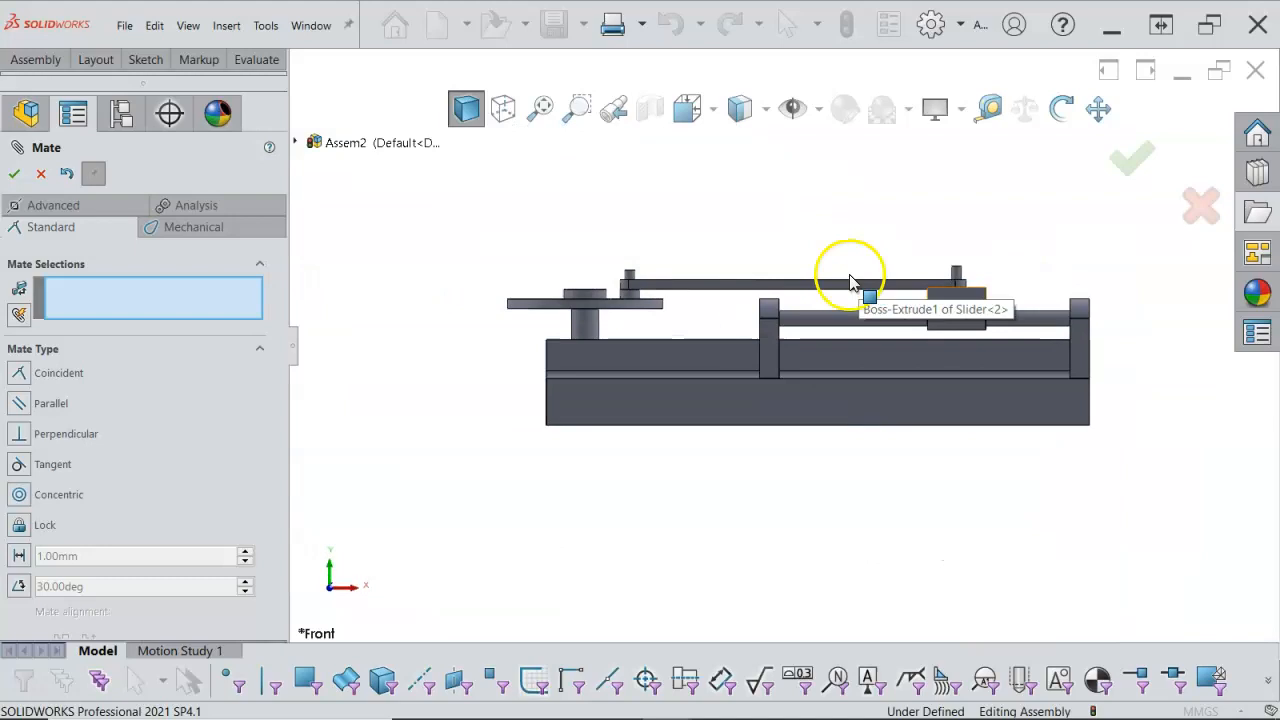
{"action": "scroll", "coordinate": [894, 280], "scroll_direction": "down", "scroll_amount": 3}
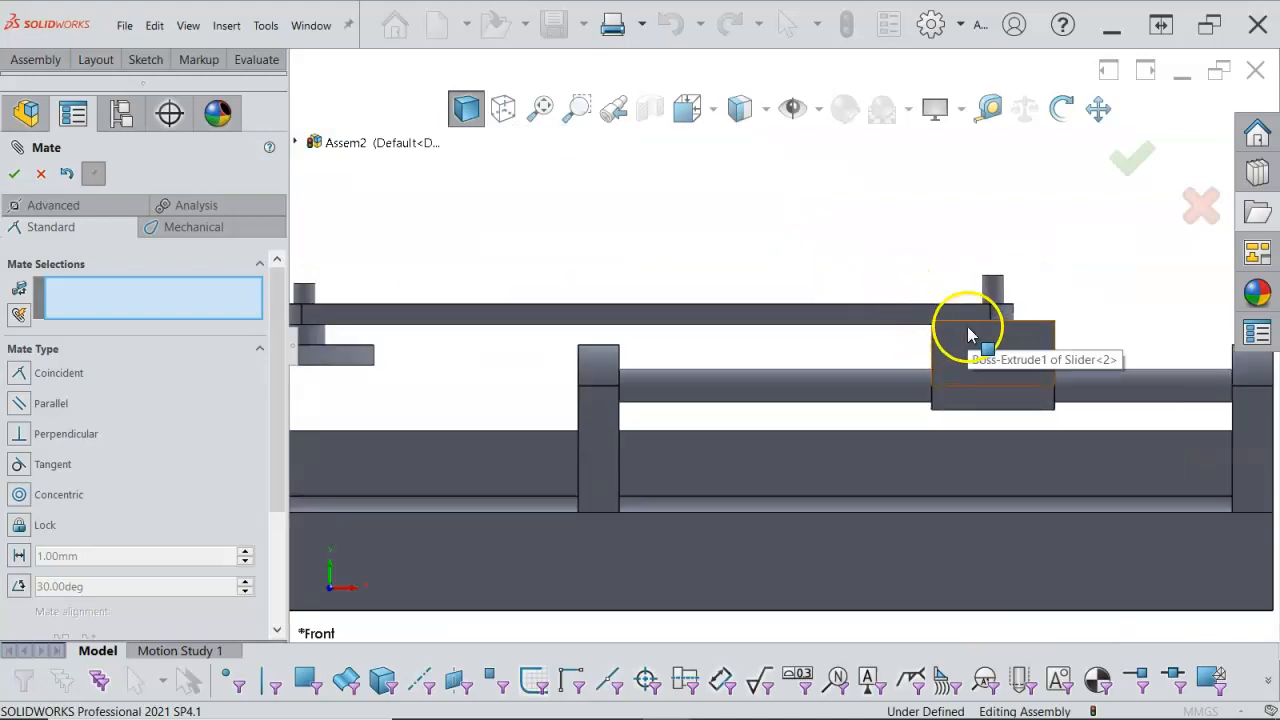
{"action": "middle_click_drag", "start_coordinate": [967, 326], "coordinate": [536, 318]}
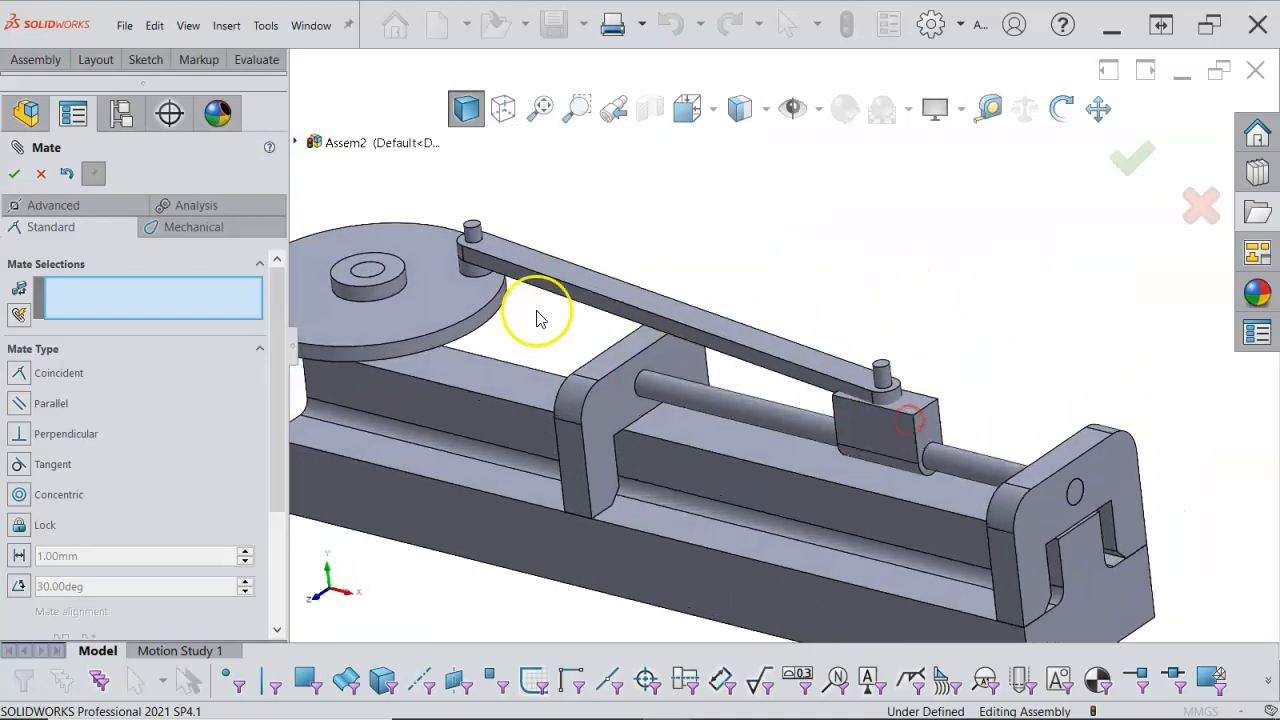
{"action": "left_click", "coordinate": [14, 178]}
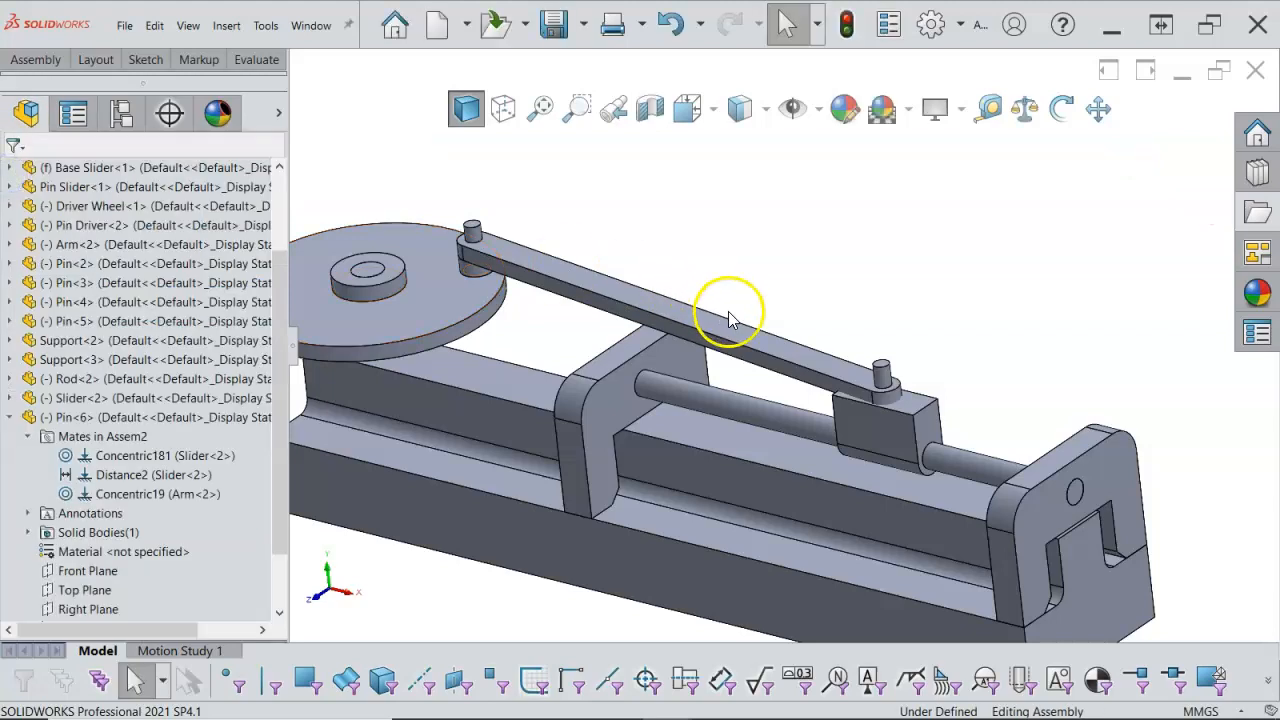
- Examine how the Pin Driver sits on the Driver Wheel and list the Driver Wheel's mates in the assembly
{"action": "scroll", "coordinate": [744, 325], "scroll_direction": "up", "scroll_amount": 2}
{"action": "middle_click_drag", "start_coordinate": [754, 303], "coordinate": [803, 265]}
{"action": "scroll", "coordinate": [563, 337], "scroll_direction": "down", "scroll_amount": 3}
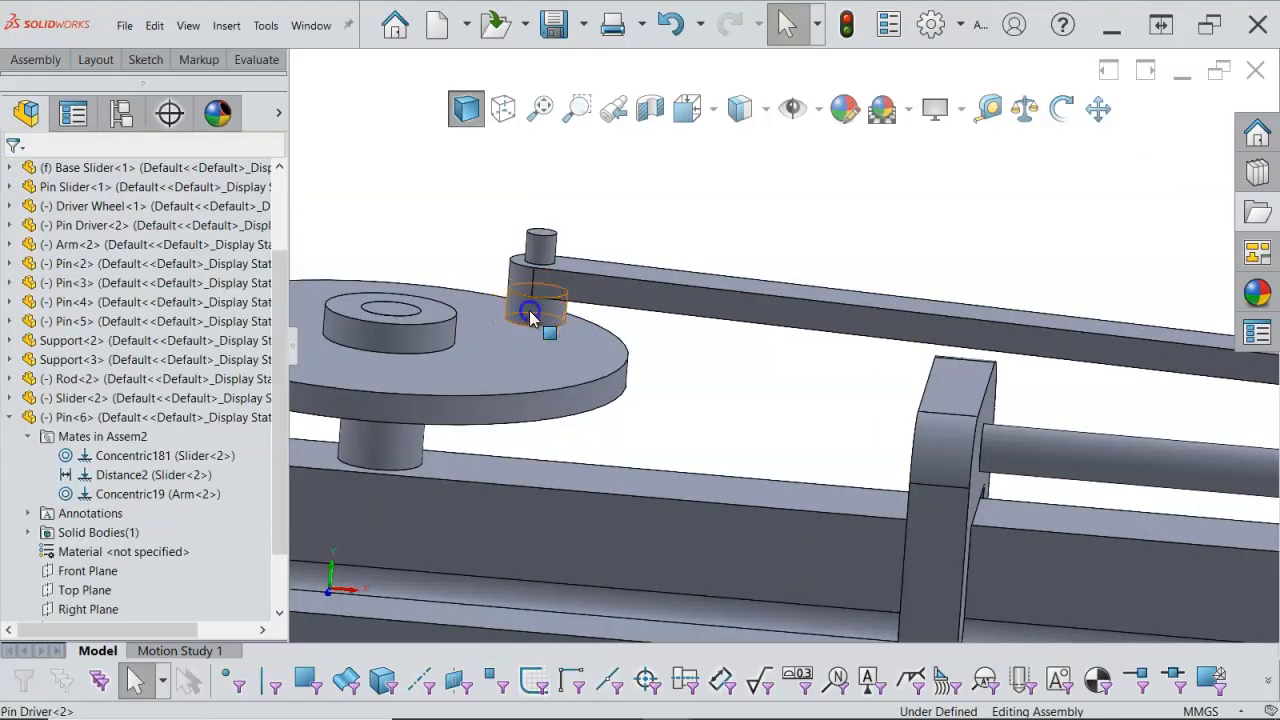
{"action": "left_click", "coordinate": [536, 311]}
{"action": "left_click", "coordinate": [115, 413]}
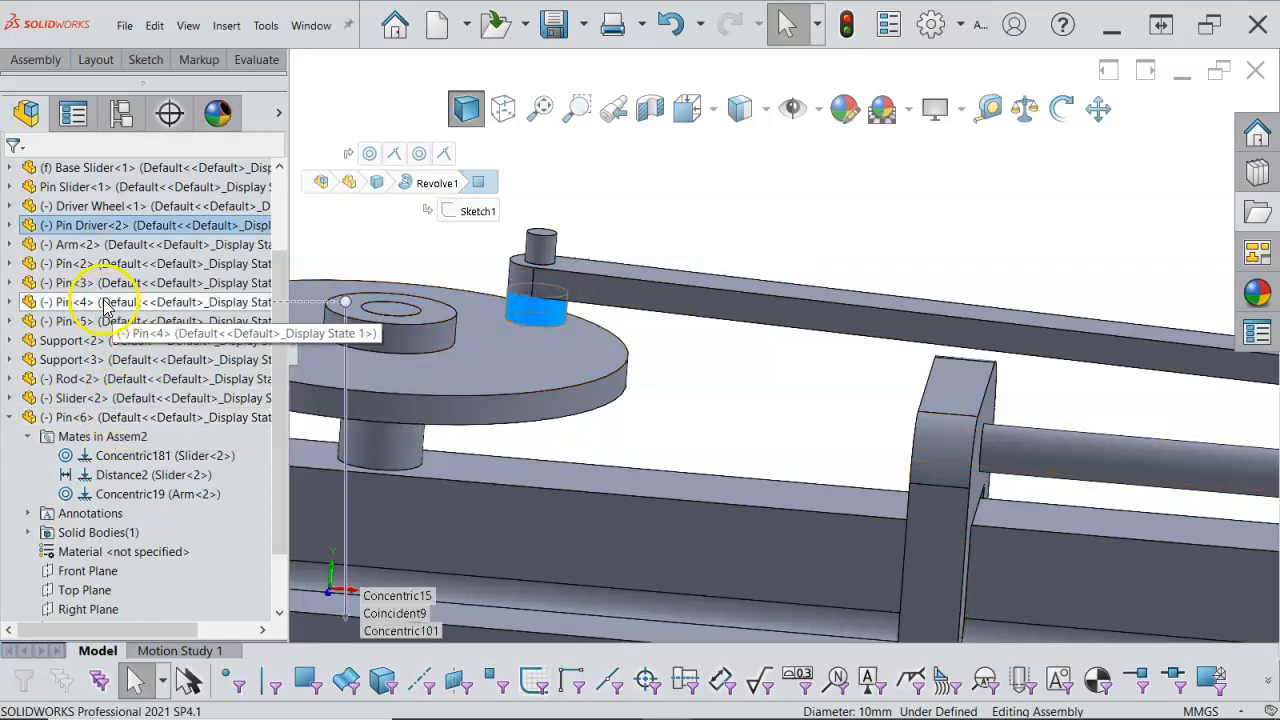
{"action": "left_click_drag", "start_coordinate": [491, 423], "coordinate": [548, 366]}
{"action": "middle_click_drag", "start_coordinate": [530, 368], "coordinate": [491, 364]}
{"action": "scroll", "coordinate": [520, 305], "scroll_direction": "down", "scroll_amount": 2}
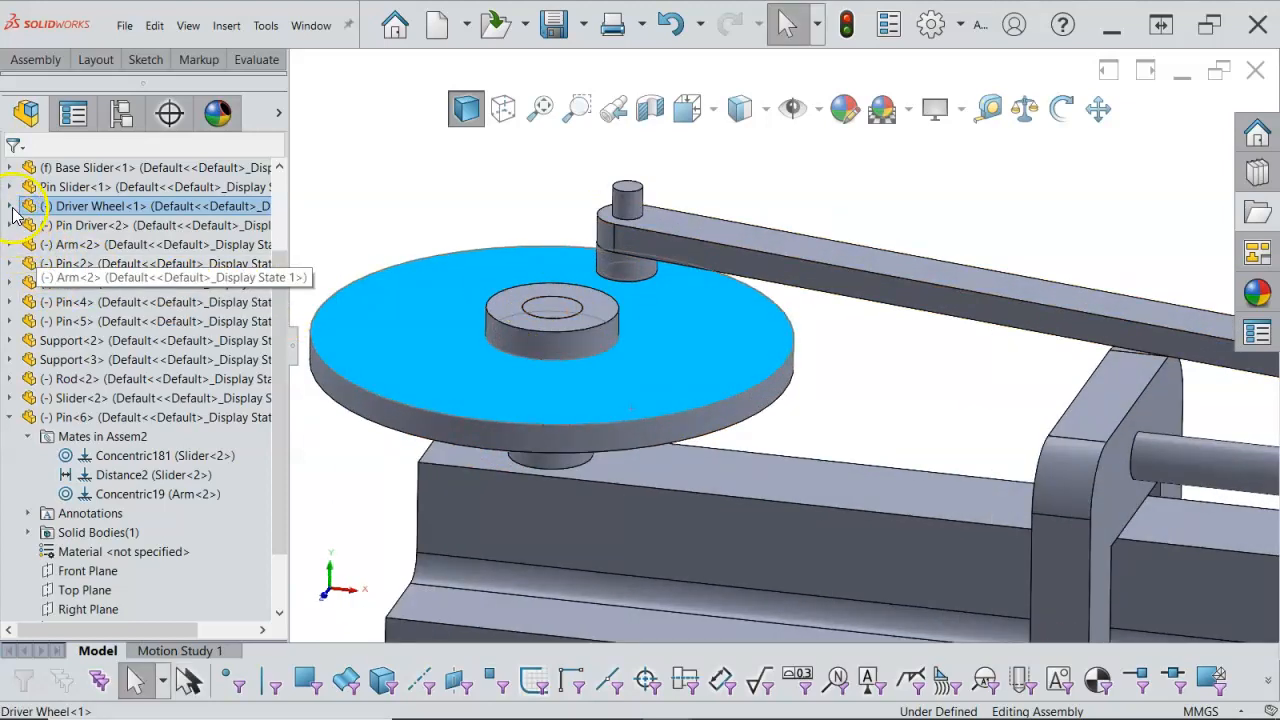
{"action": "left_click", "coordinate": [11, 206]}
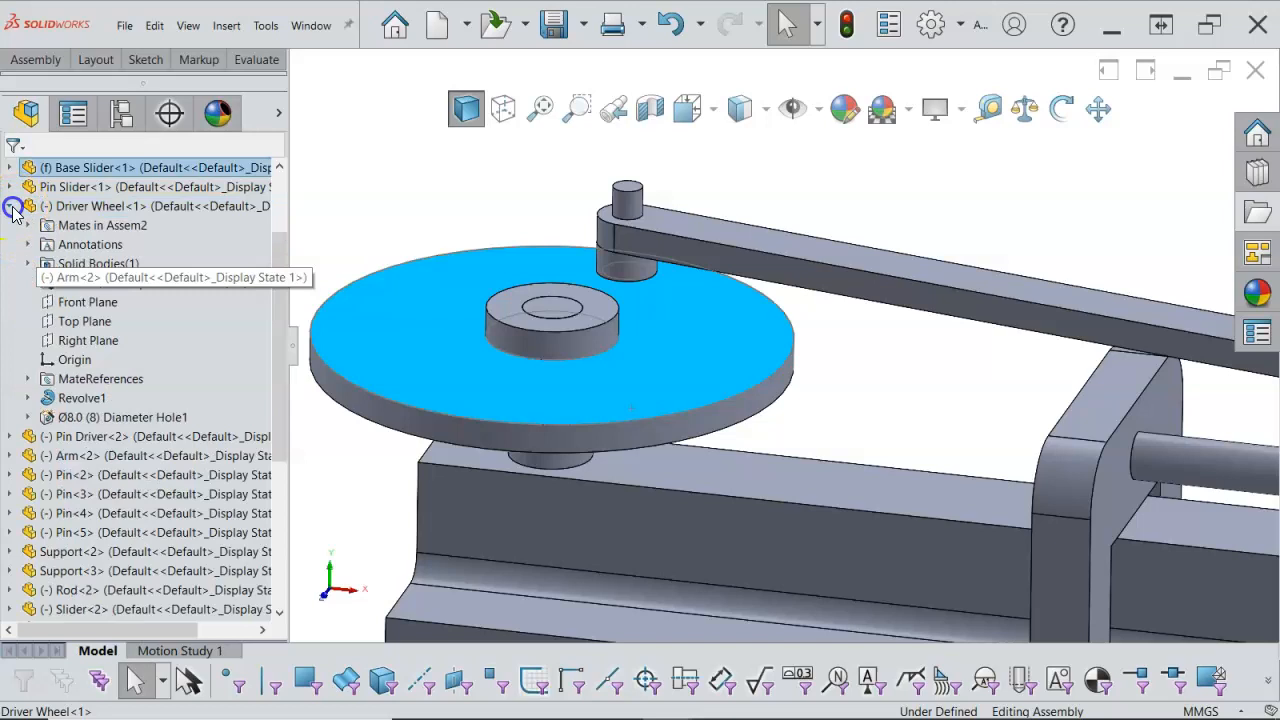
{"action": "left_click", "coordinate": [27, 379]}
{"action": "left_click", "coordinate": [27, 379]}
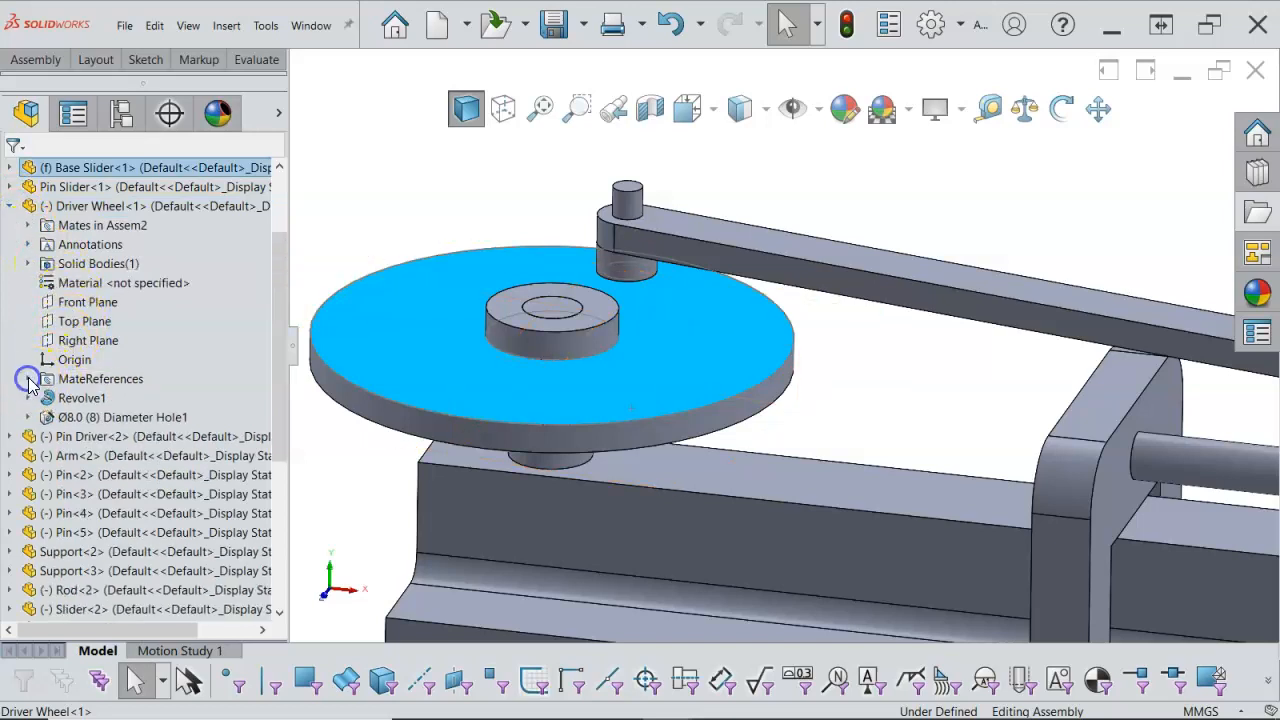
{"action": "left_click", "coordinate": [28, 225]}
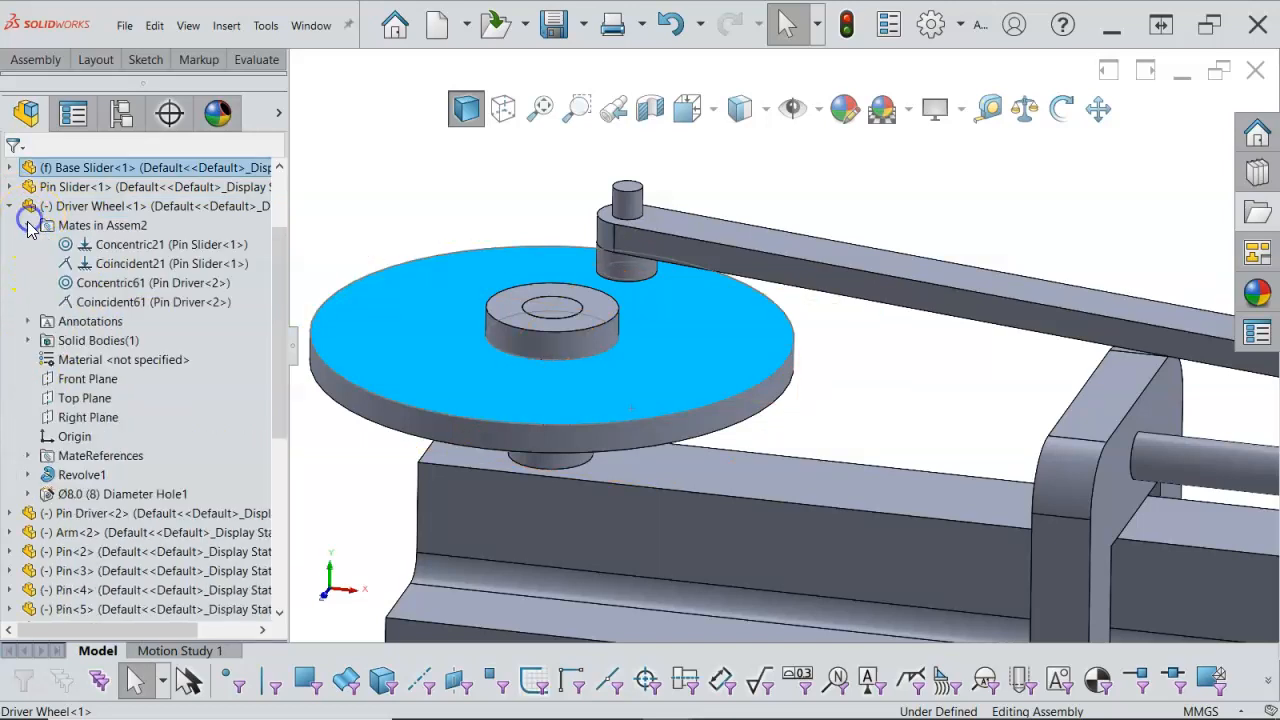
- Check which faces the Driver Wheel's coincident and concentric mates with the Pin Slider and Pin Driver use
{"action": "left_click", "coordinate": [114, 266]}
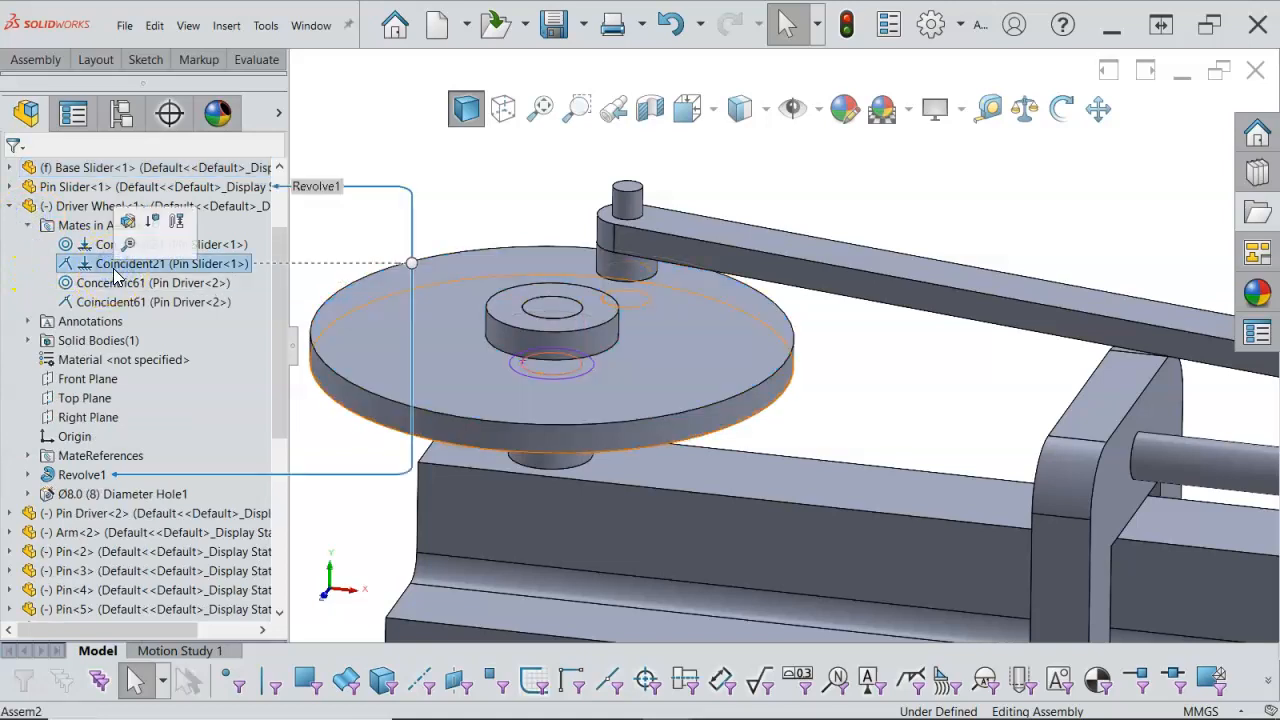
{"action": "left_click", "coordinate": [115, 283]}
{"action": "left_click", "coordinate": [124, 302]}
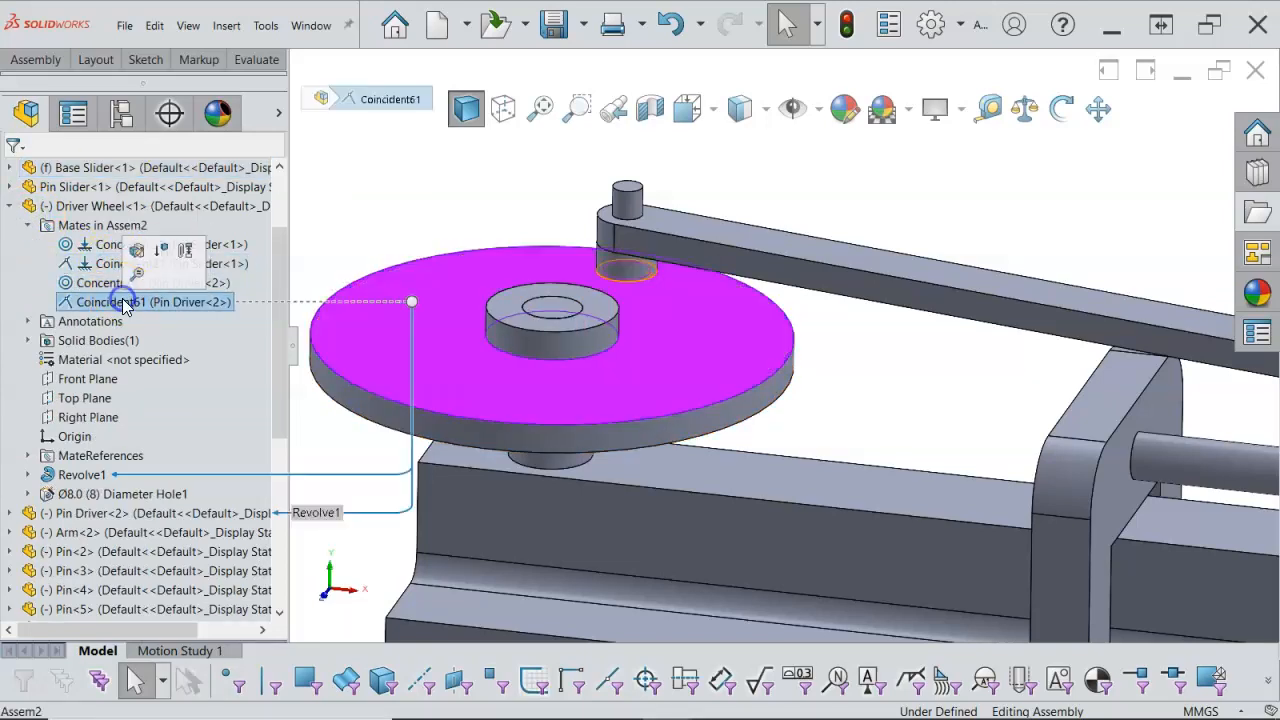
{"action": "middle_click_drag", "start_coordinate": [514, 286], "coordinate": [489, 274]}
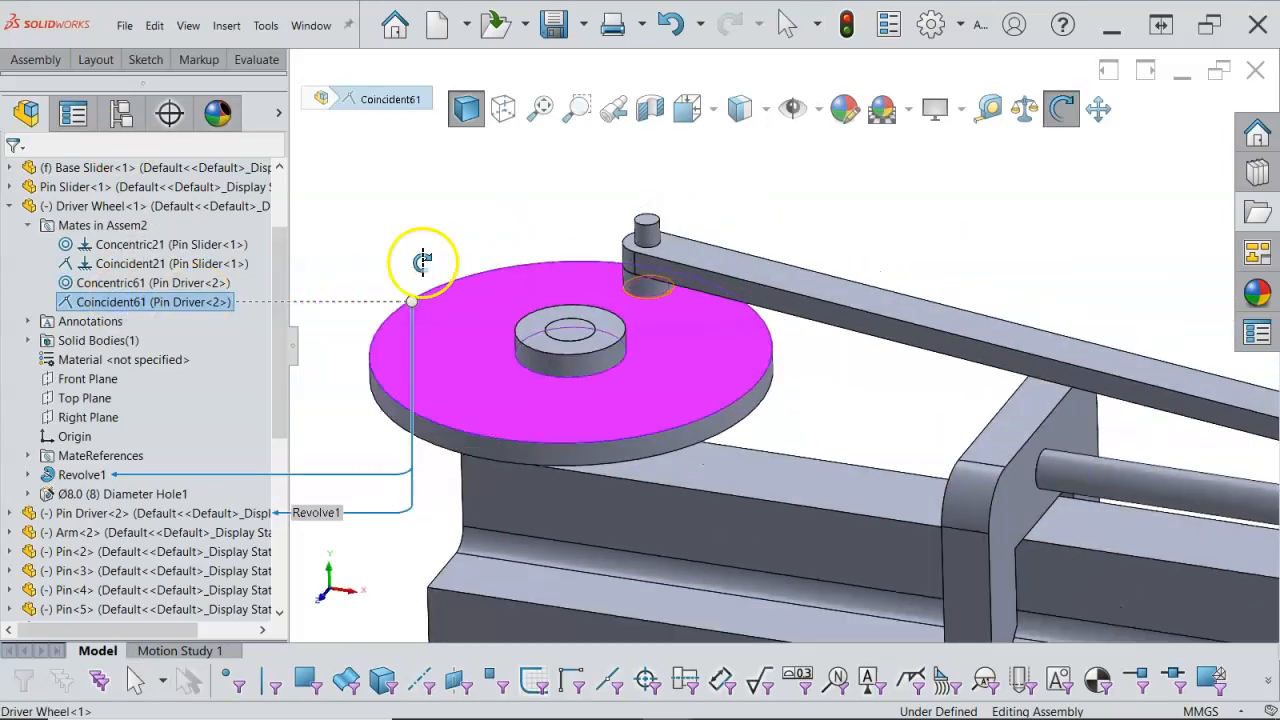
{"action": "left_click", "coordinate": [8, 207]}
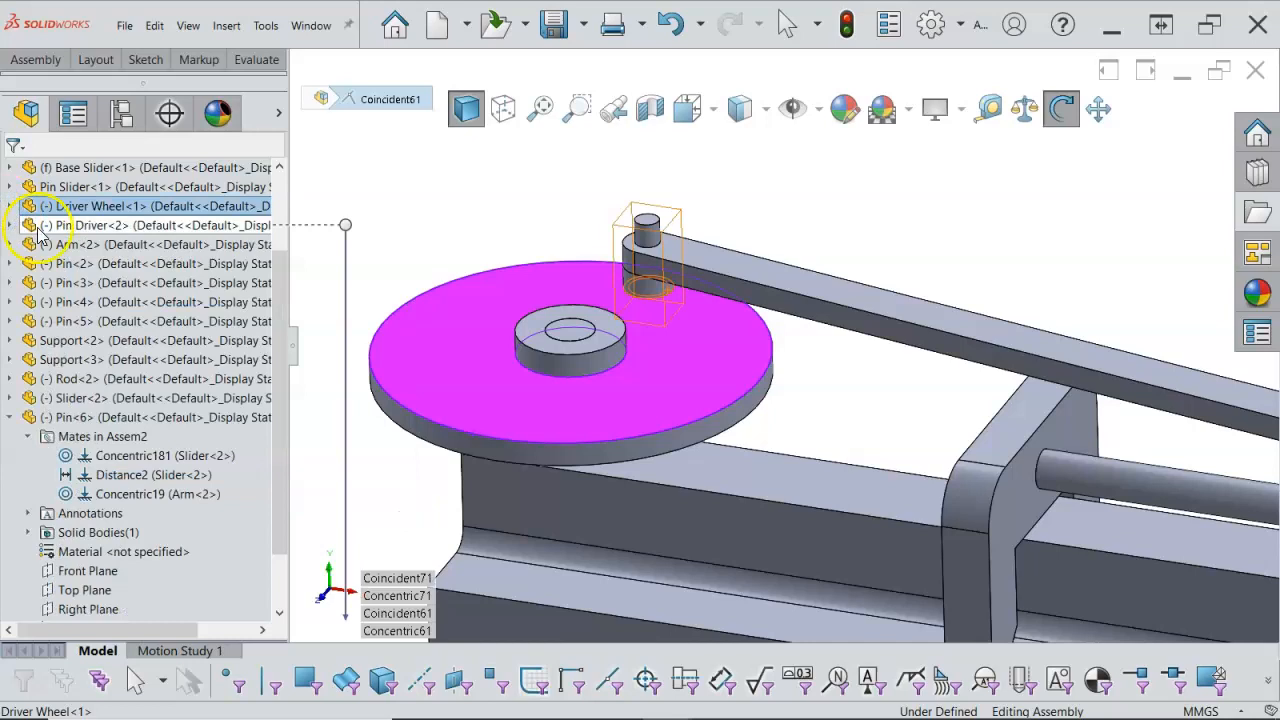
- Change the Pin Driver's coincident mate with the Arm to a 2 mm distance mate and finish mating
{"action": "left_click", "coordinate": [23, 227]}
{"action": "left_click", "coordinate": [10, 226]}
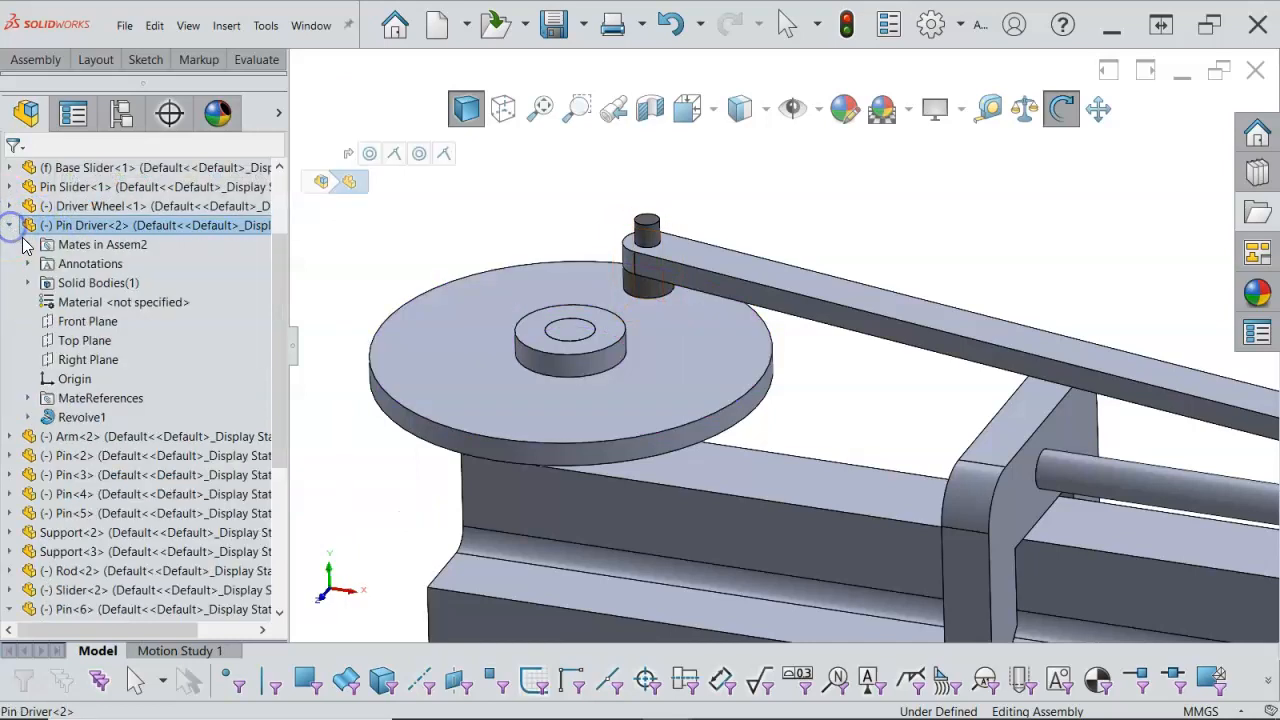
{"action": "left_click", "coordinate": [27, 244]}
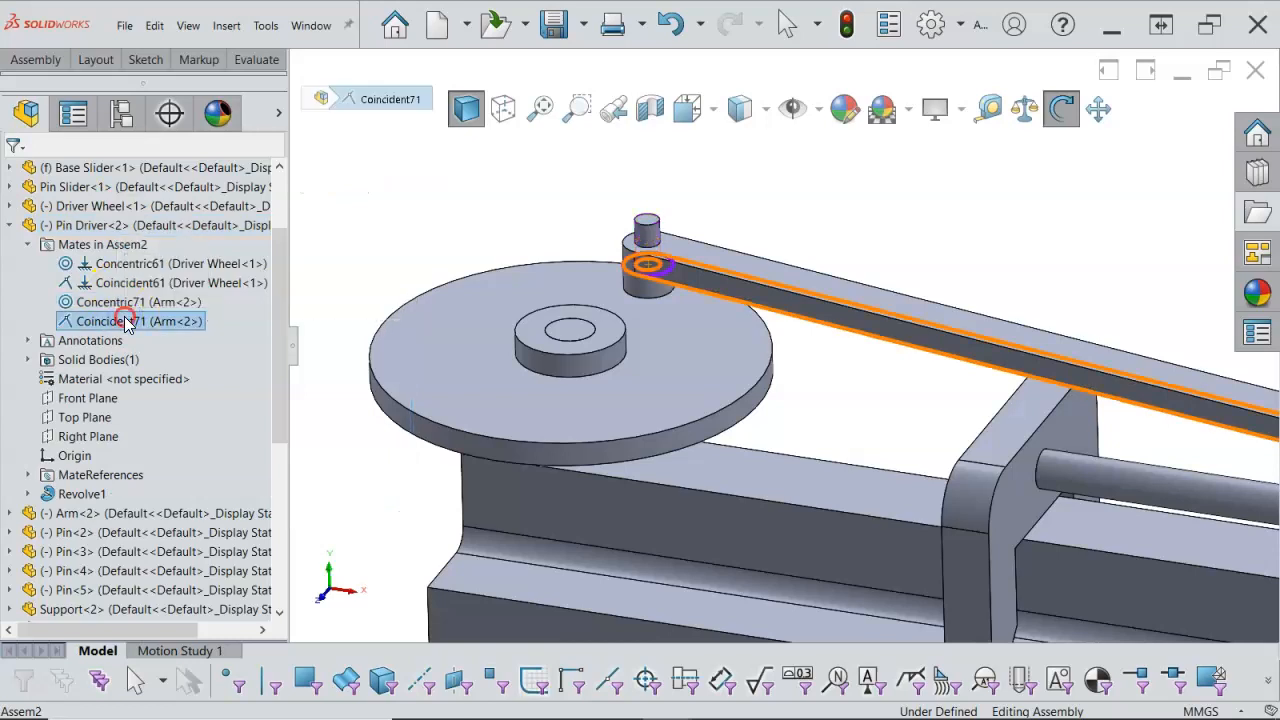
{"action": "right_click", "coordinate": [140, 321]}
{"action": "left_click", "coordinate": [140, 270]}
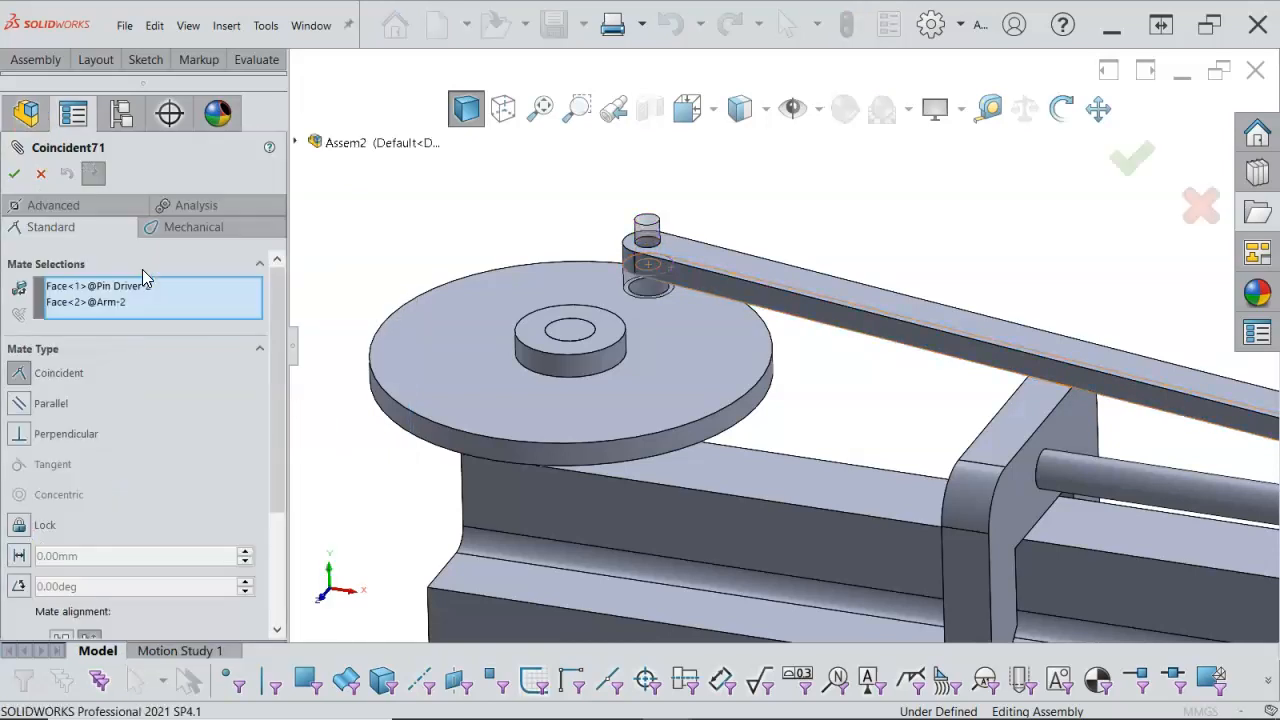
{"action": "left_click", "coordinate": [17, 556]}
{"action": "type", "text": "2"}
{"action": "key", "text": "Return"}
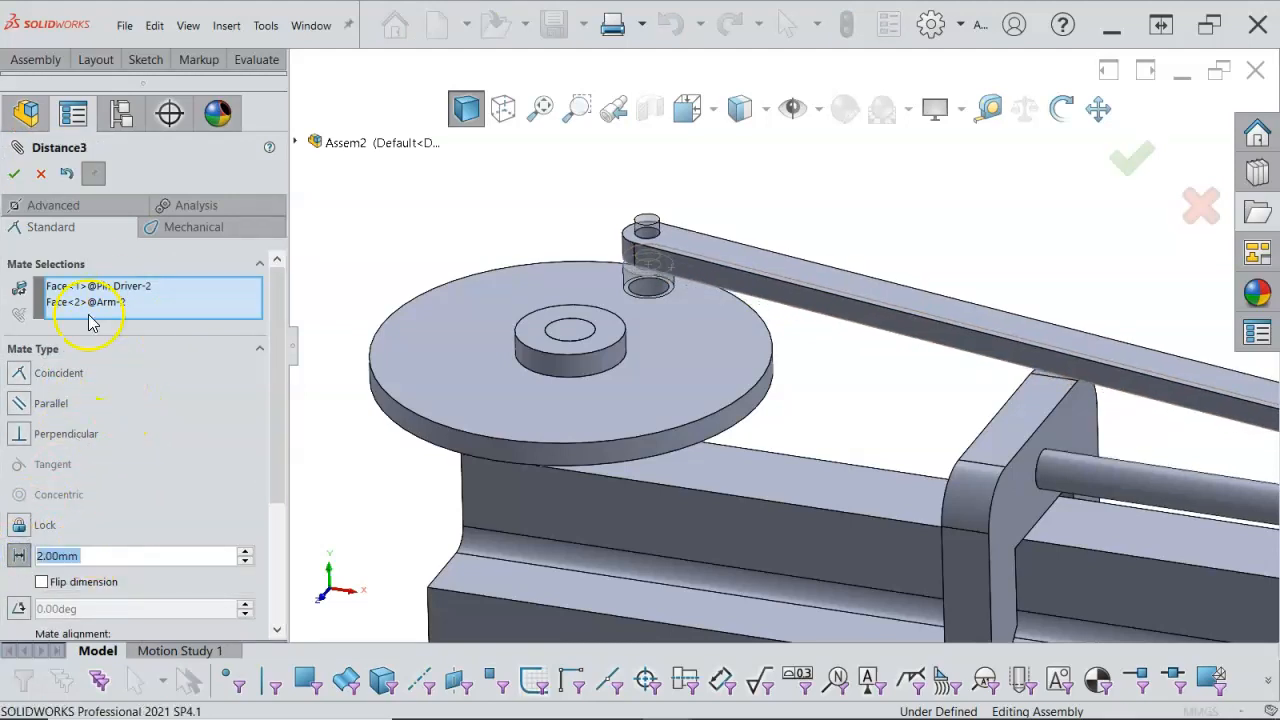
{"action": "left_click", "coordinate": [15, 174]}
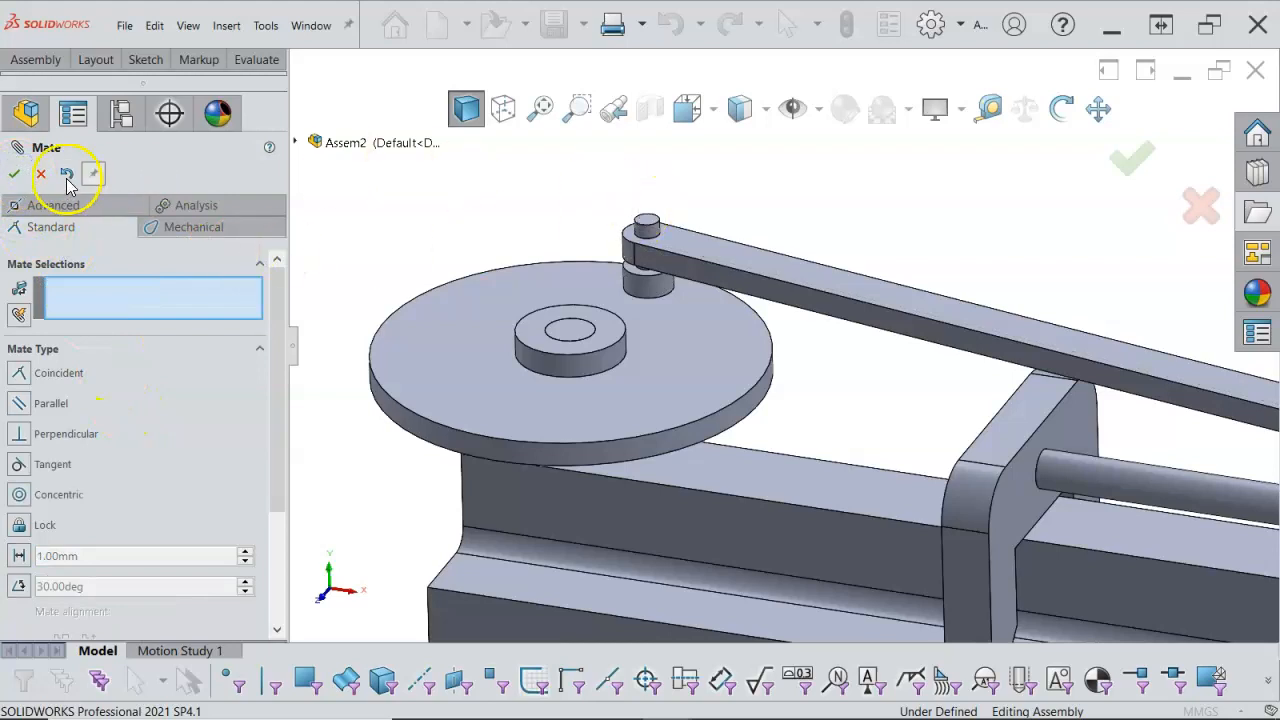
{"action": "key", "text": "Escape"}
- Show the assembly in front view and save it as "P5-17 alt" in the Asssignment 5 folder
{"action": "key", "text": "ctrl+1"}
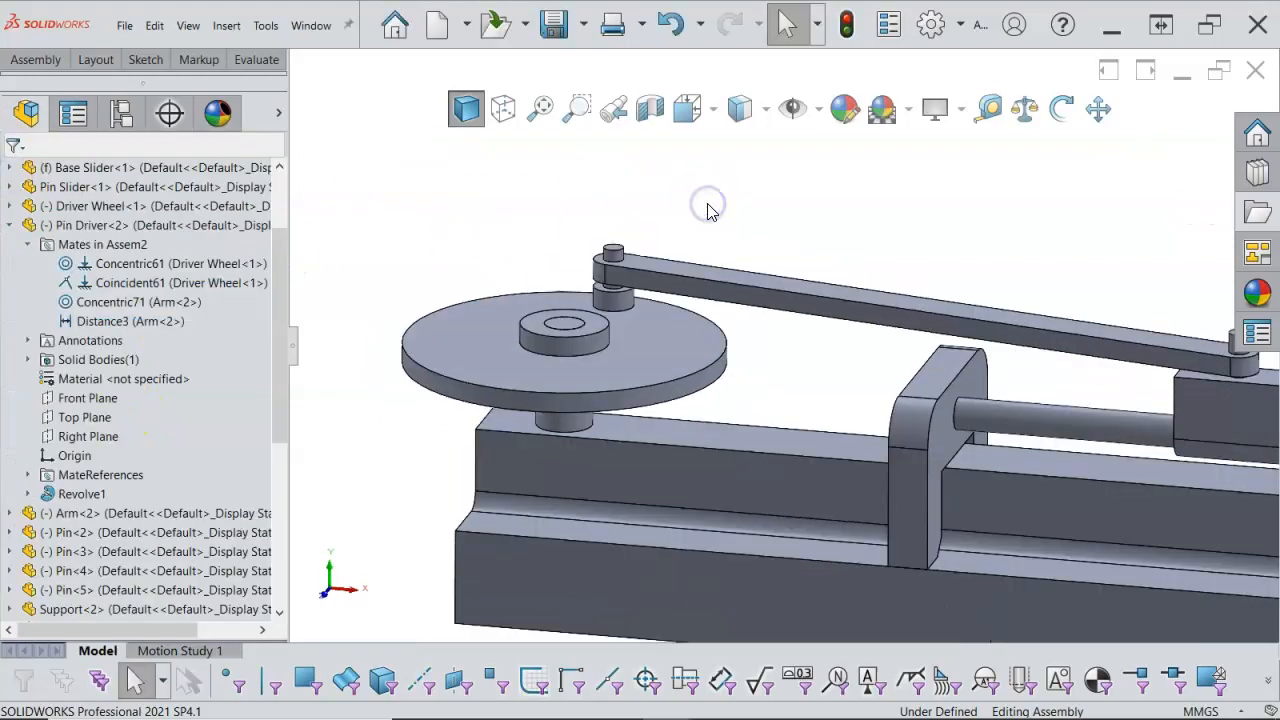
{"action": "left_click", "coordinate": [553, 30]}
{"action": "left_click", "coordinate": [375, 337]}
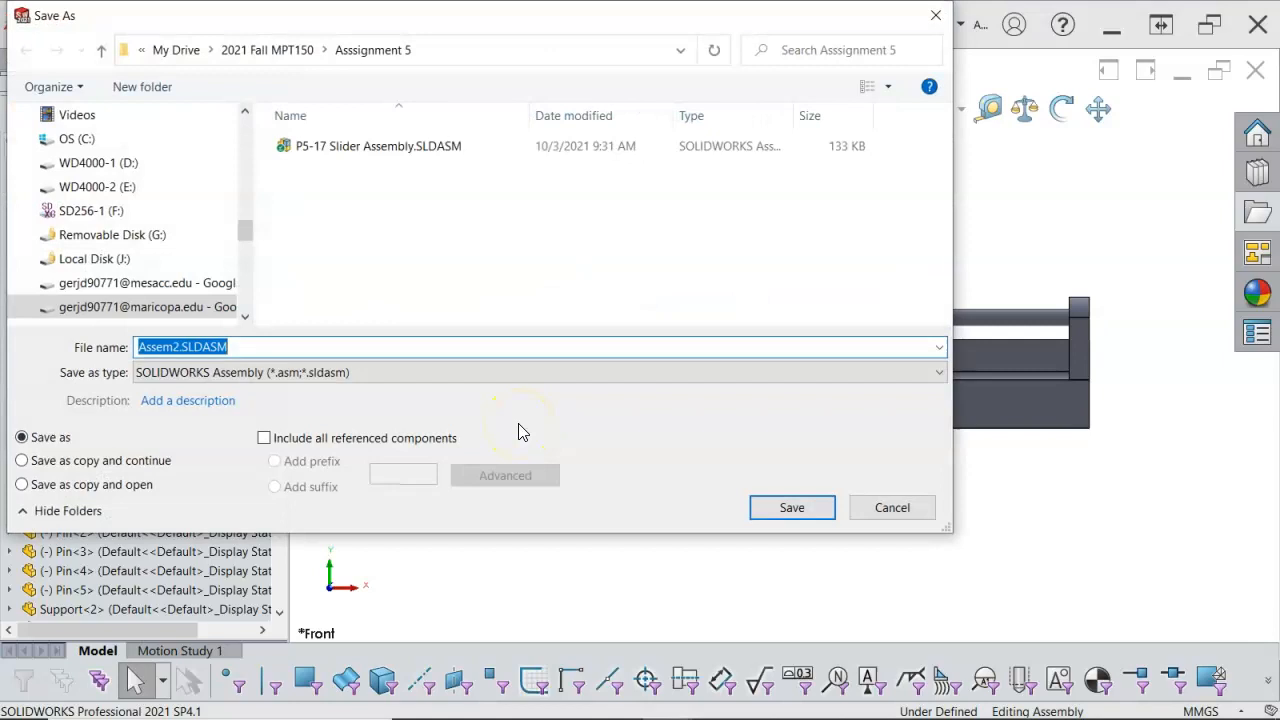
{"action": "type", "text": "P5"}
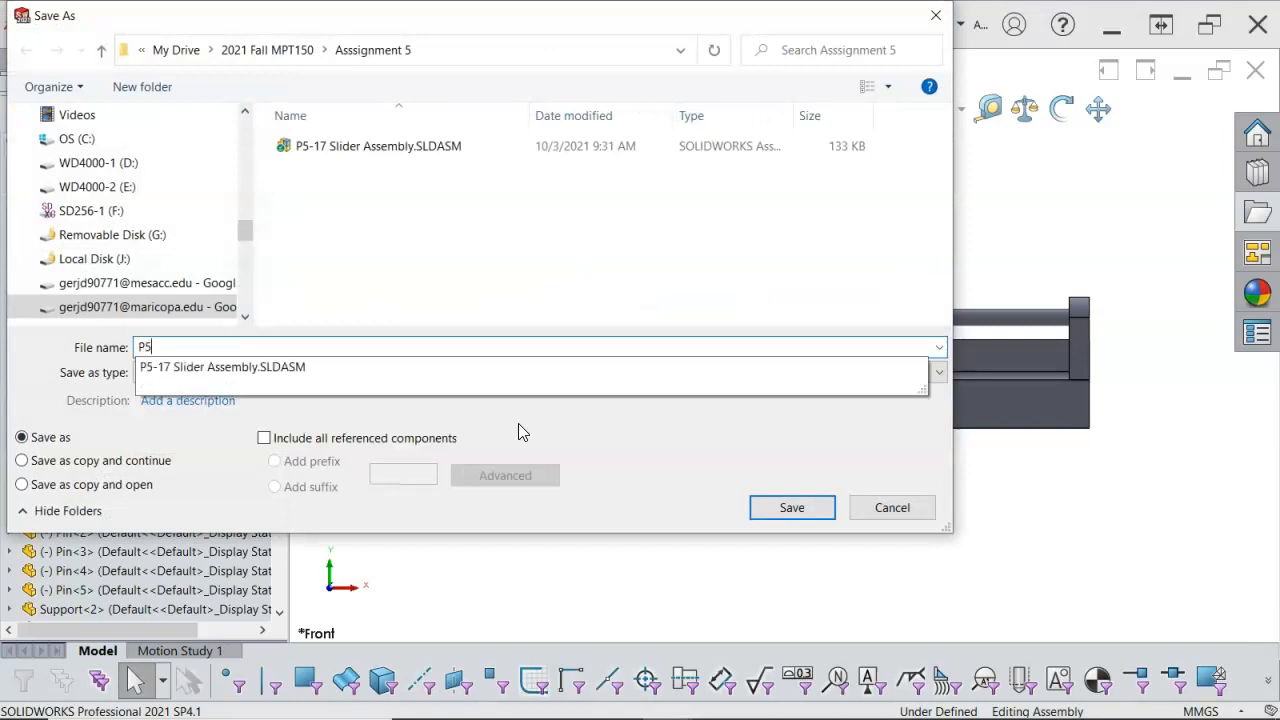
{"action": "type", "text": "-17 alt"}
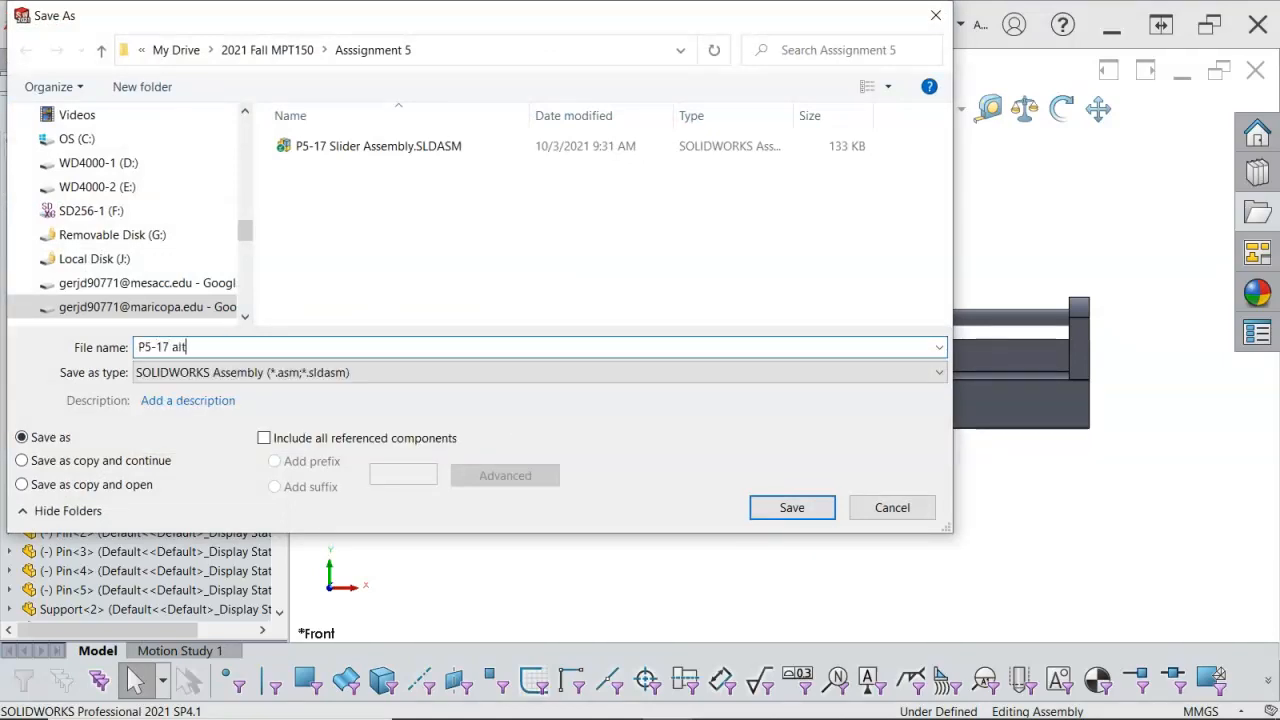
{"action": "key", "text": "Return"}
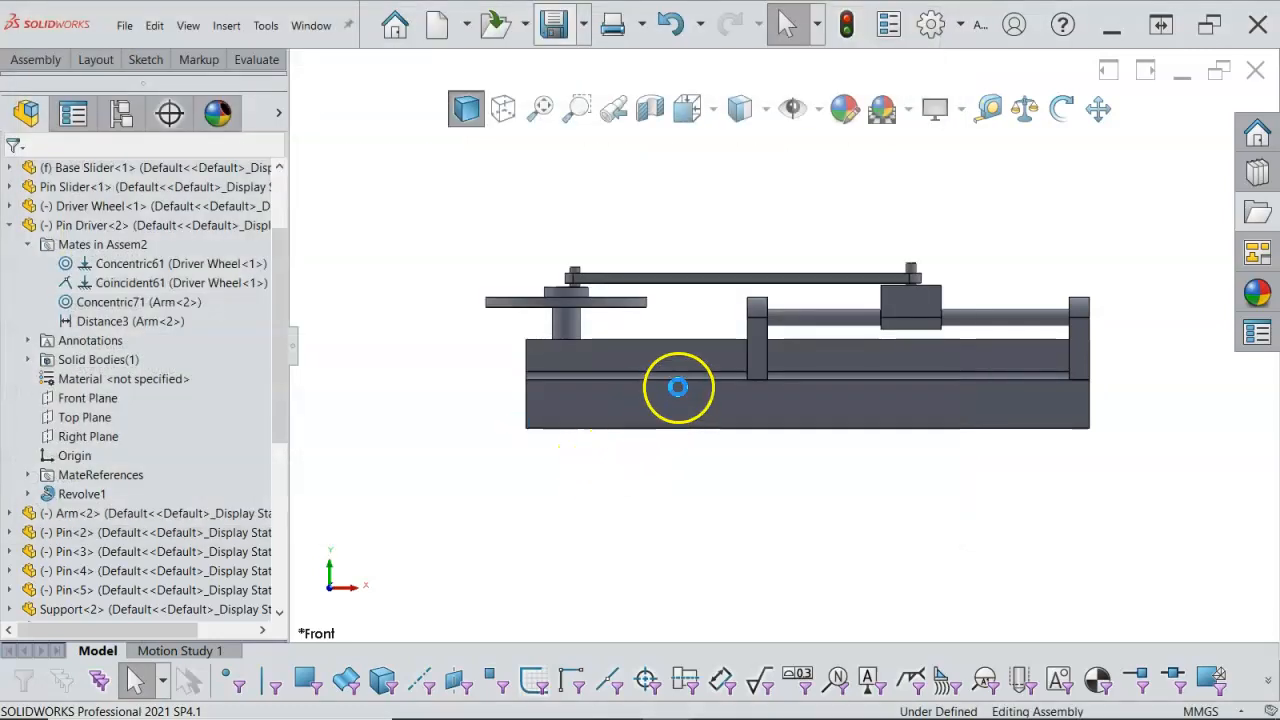
- Turn the Driver Wheel to test how the Arm drives the Slider along the Rod
{"action": "middle_click_drag", "start_coordinate": [640, 417], "coordinate": [663, 437]}
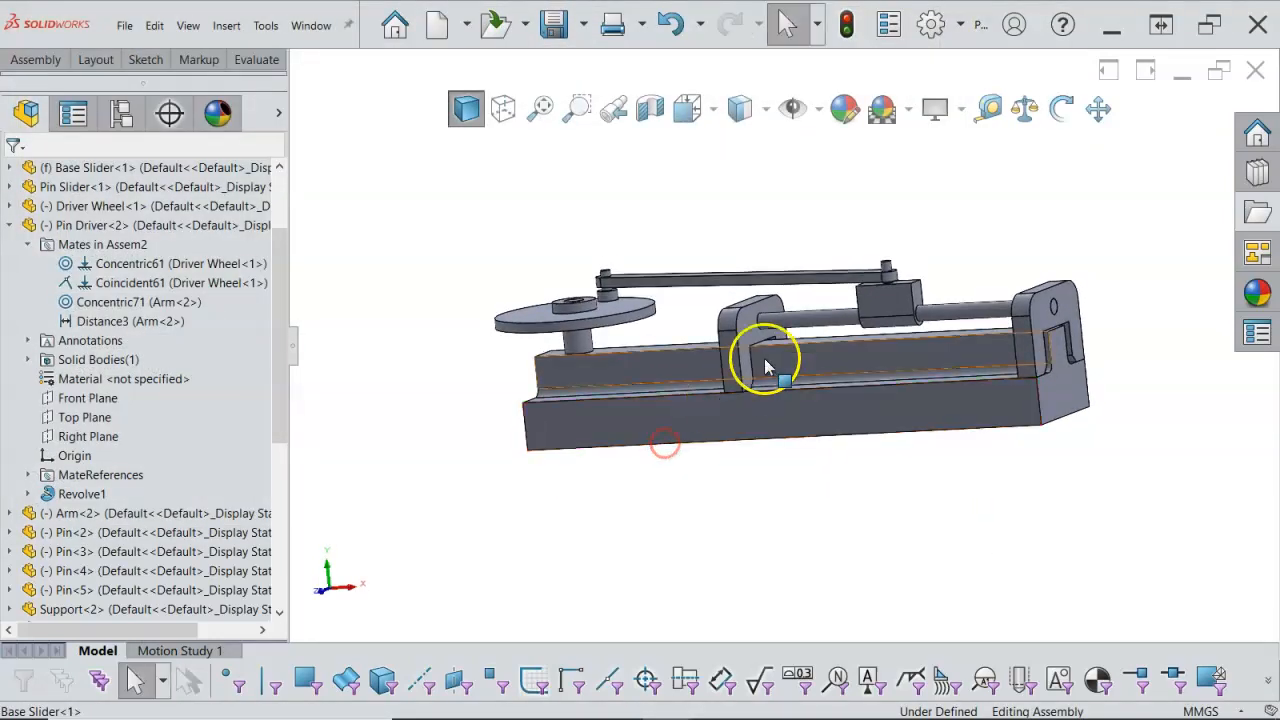
{"action": "middle_click_drag", "start_coordinate": [872, 262], "coordinate": [863, 286]}
{"action": "left_click", "coordinate": [877, 287]}
{"action": "middle_click_drag", "start_coordinate": [943, 220], "coordinate": [950, 332]}
{"action": "left_click_drag", "start_coordinate": [623, 289], "coordinate": [569, 282]}
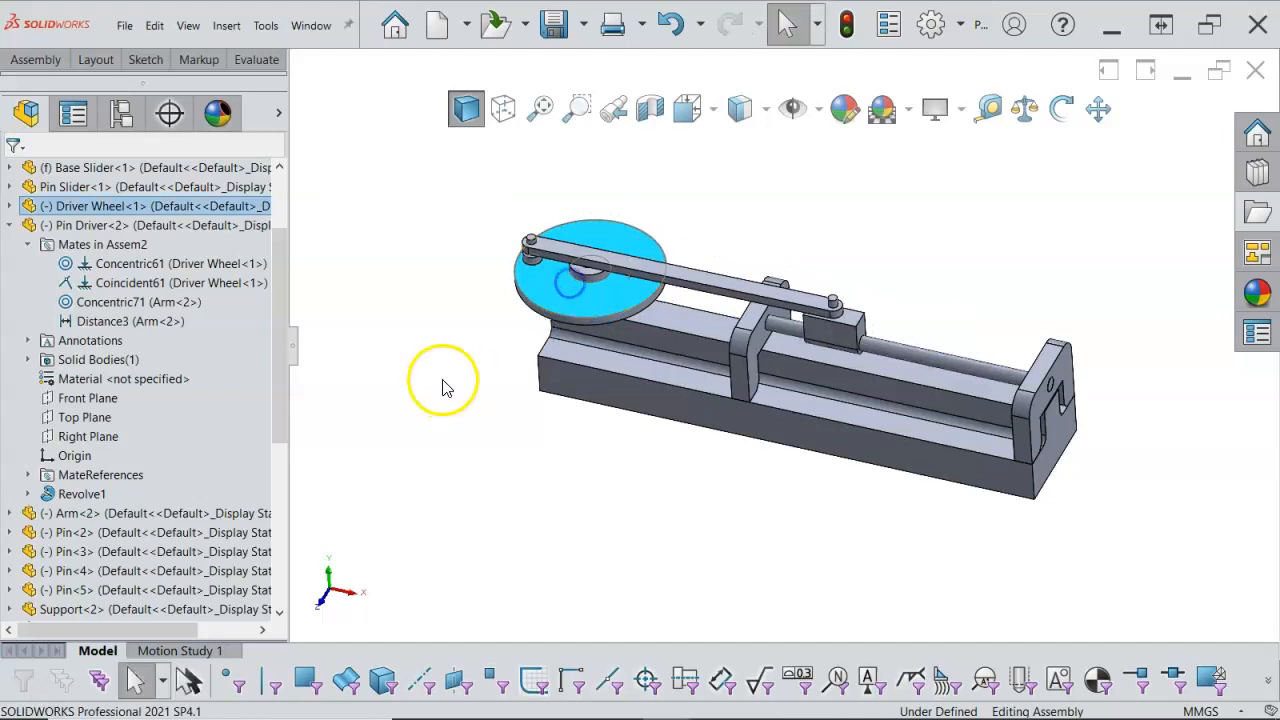
- Collapse the Pin Driver and the newest Pin in the component tree and set the assembly to isometric view
{"action": "left_click", "coordinate": [9, 225]}
{"action": "left_click", "coordinate": [379, 403]}
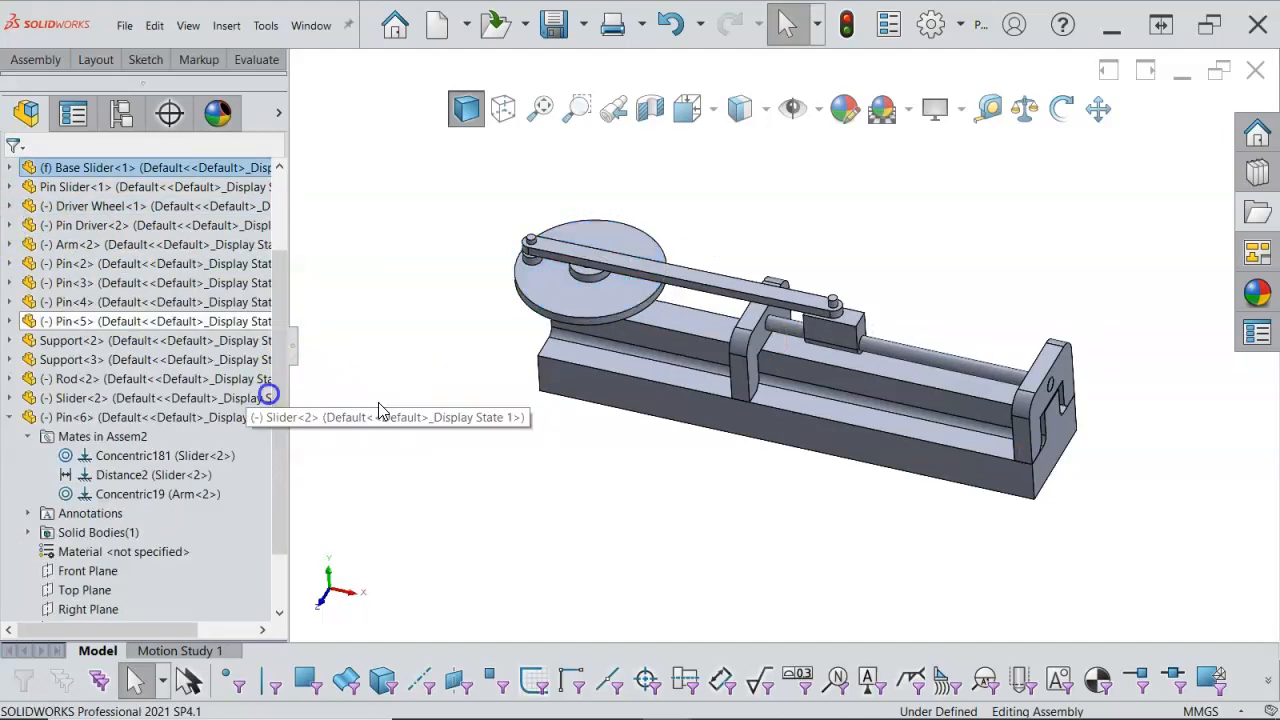
{"action": "left_click", "coordinate": [10, 418]}
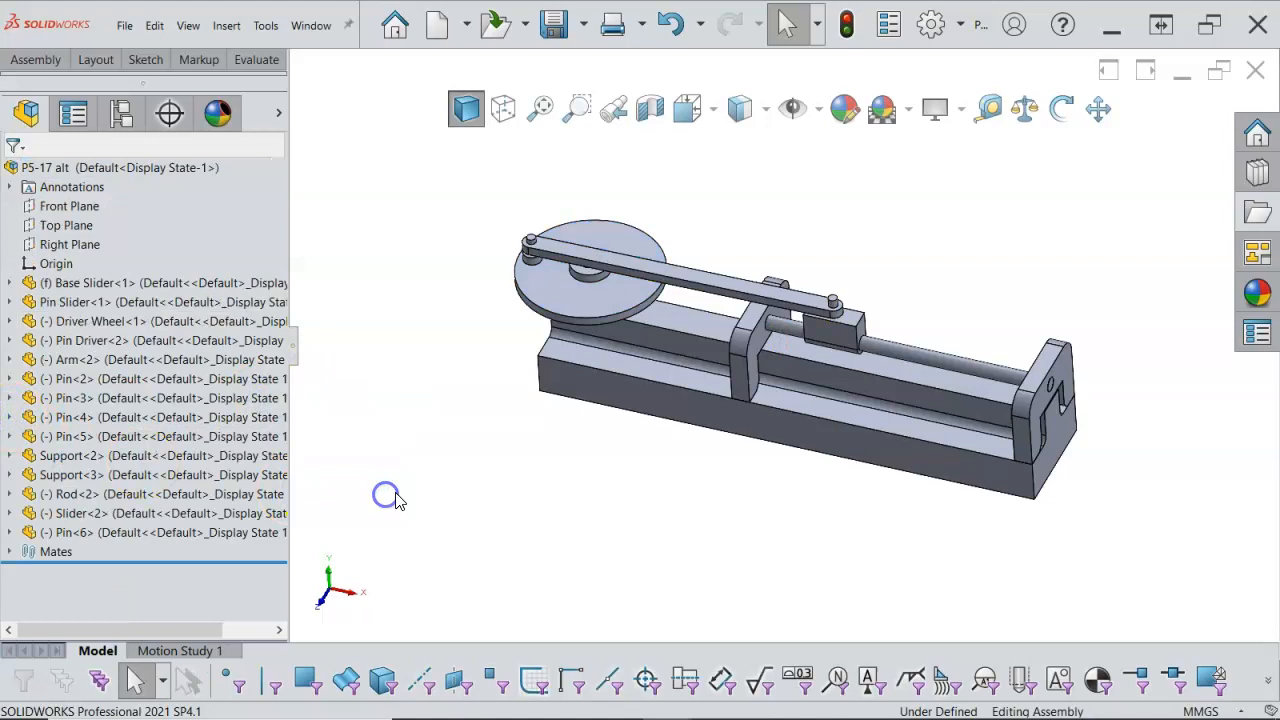
{"action": "key", "text": "ctrl+7"}
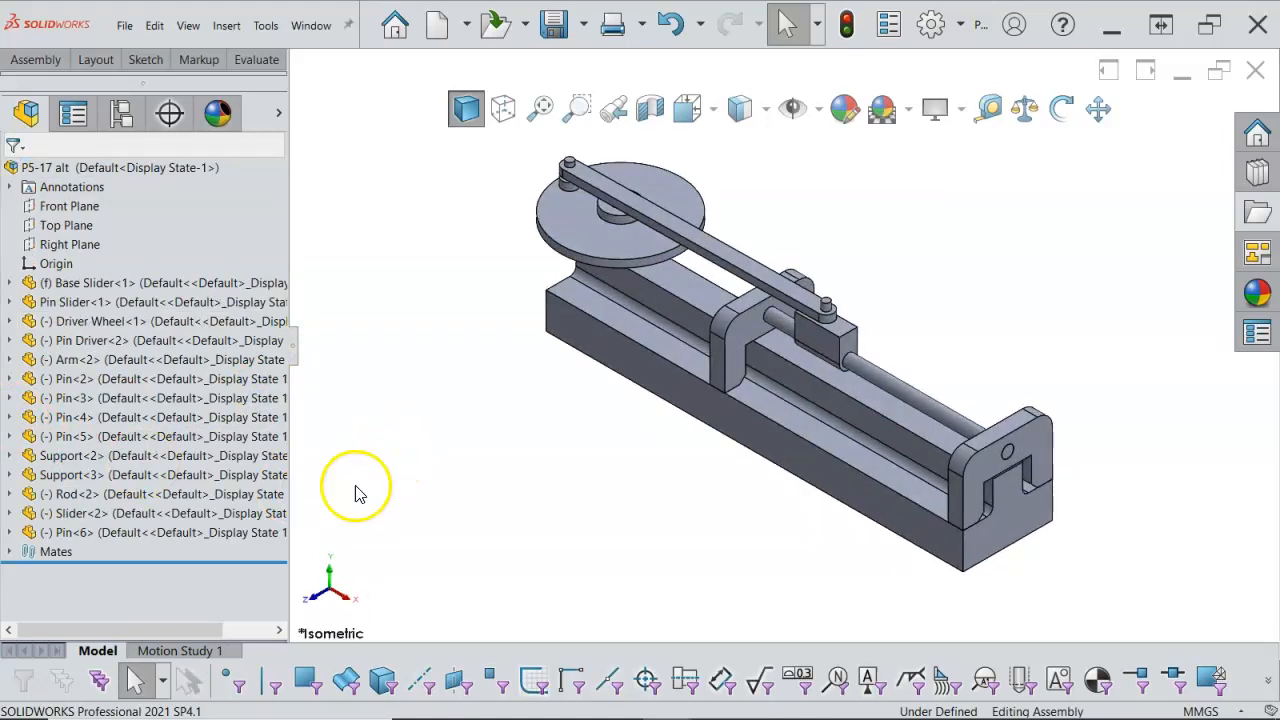
{"action": "left_click", "coordinate": [386, 550]}
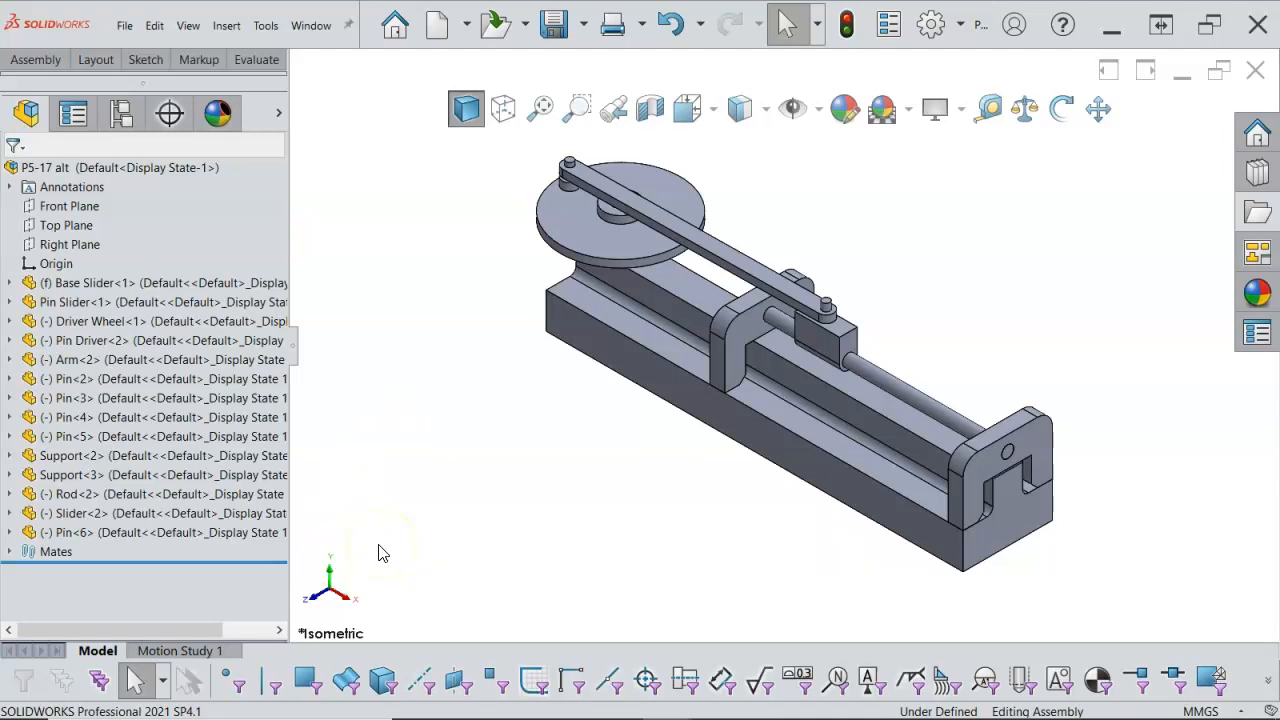
{"action": "left_click", "coordinate": [333, 563]}
{"action": "left_click", "coordinate": [67, 651]}
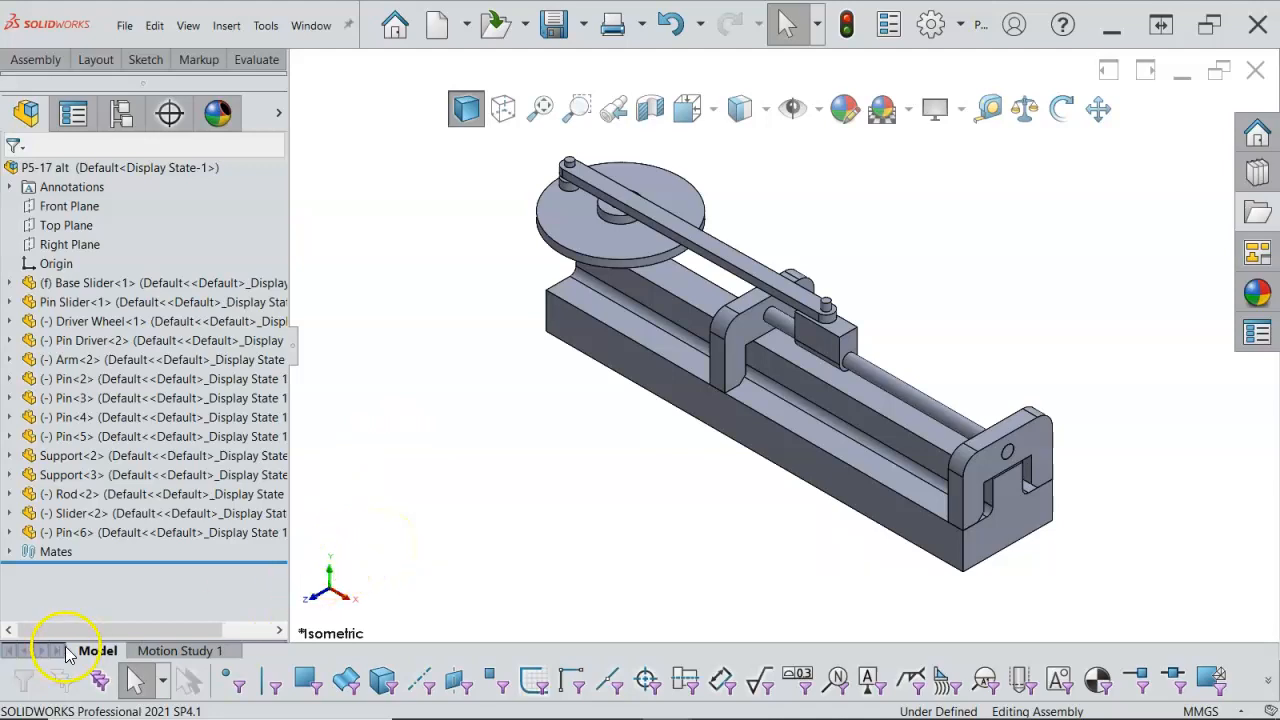